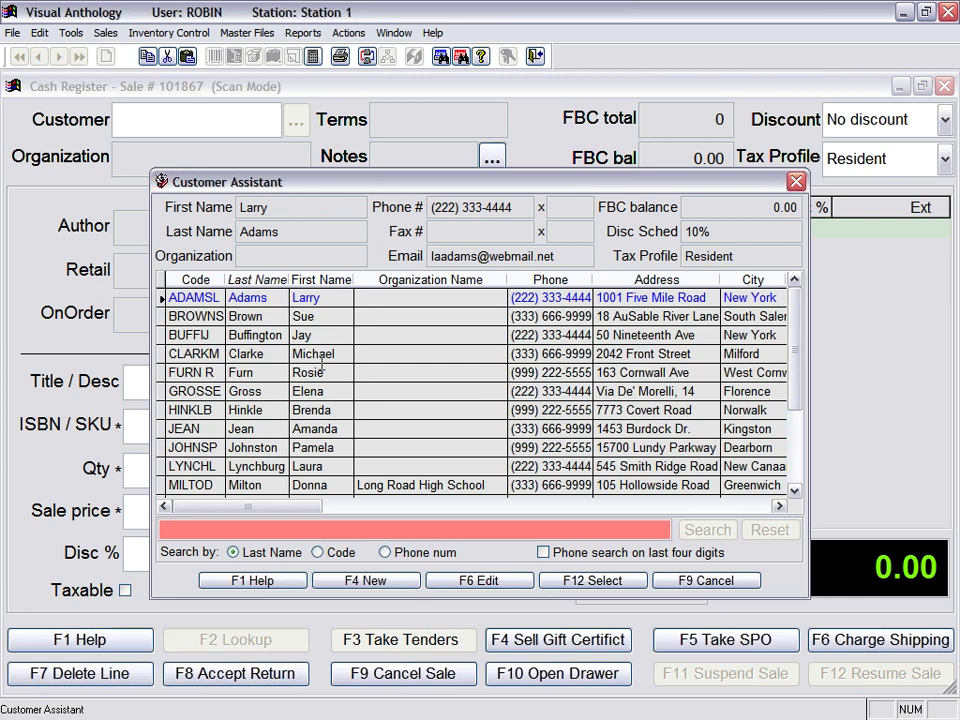
Step: Assign the fourth customer in the list to the sale and start a special order (SPO)
double_click(321, 353)
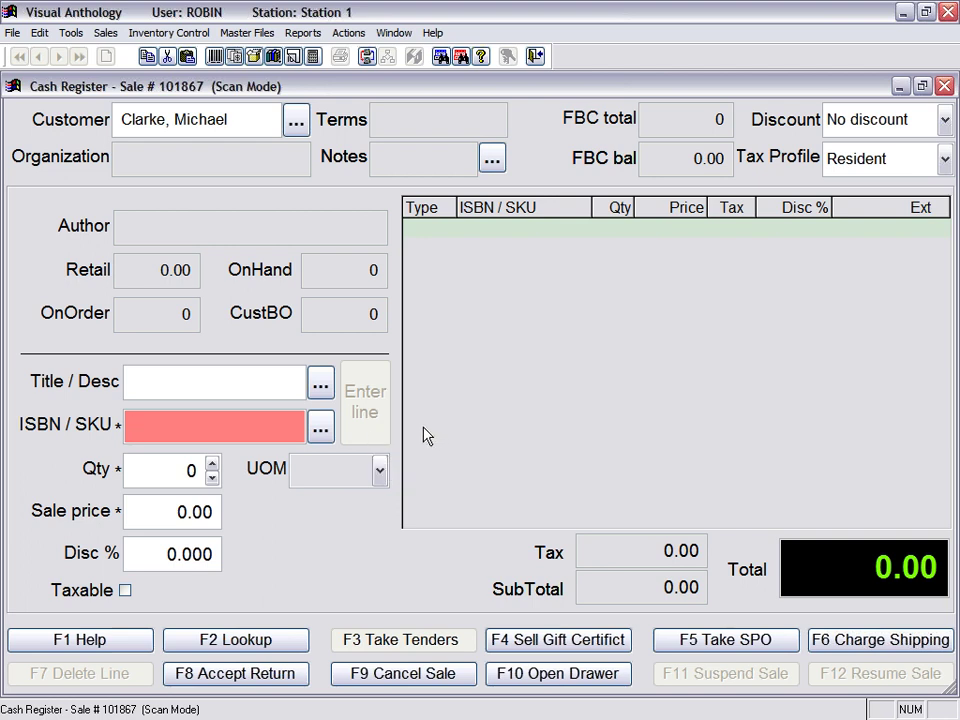
click(720, 645)
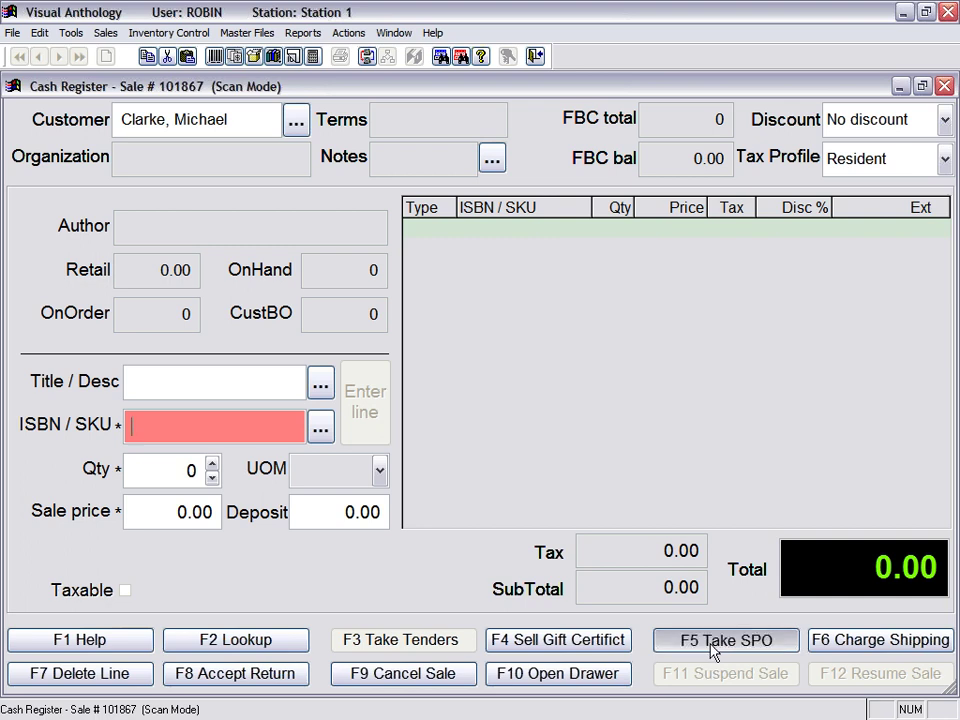
Step: Search the inventory by keyword for WISHING YEAR and select The Wishing Year: A House, a Man, My Soul for the special order
click(320, 427)
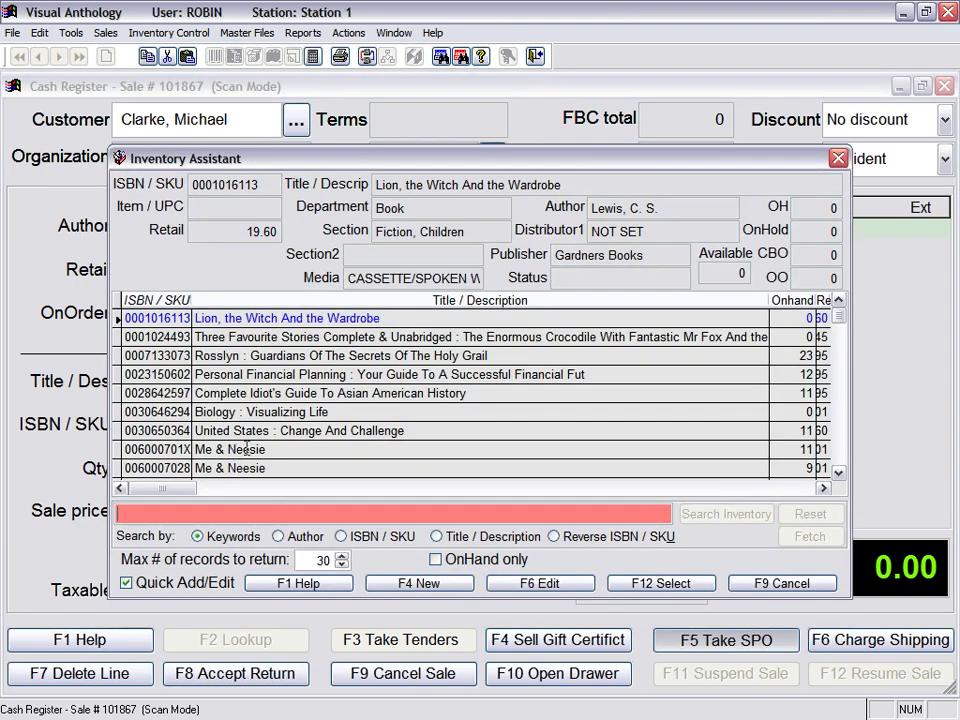
click(208, 449)
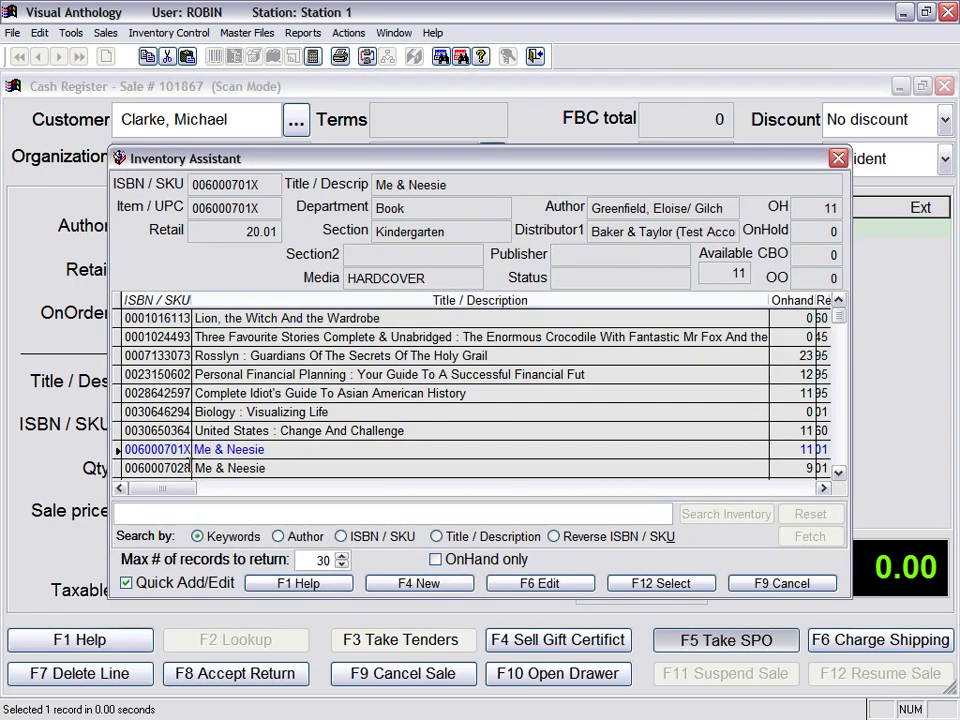
text(Thanks A Million)
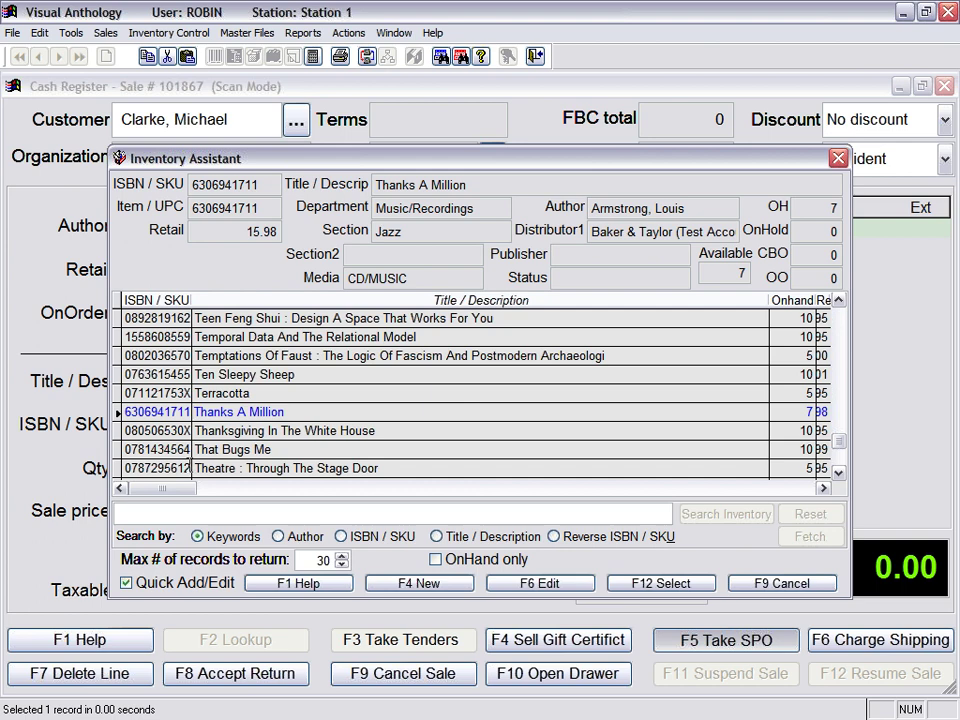
key(Tab)
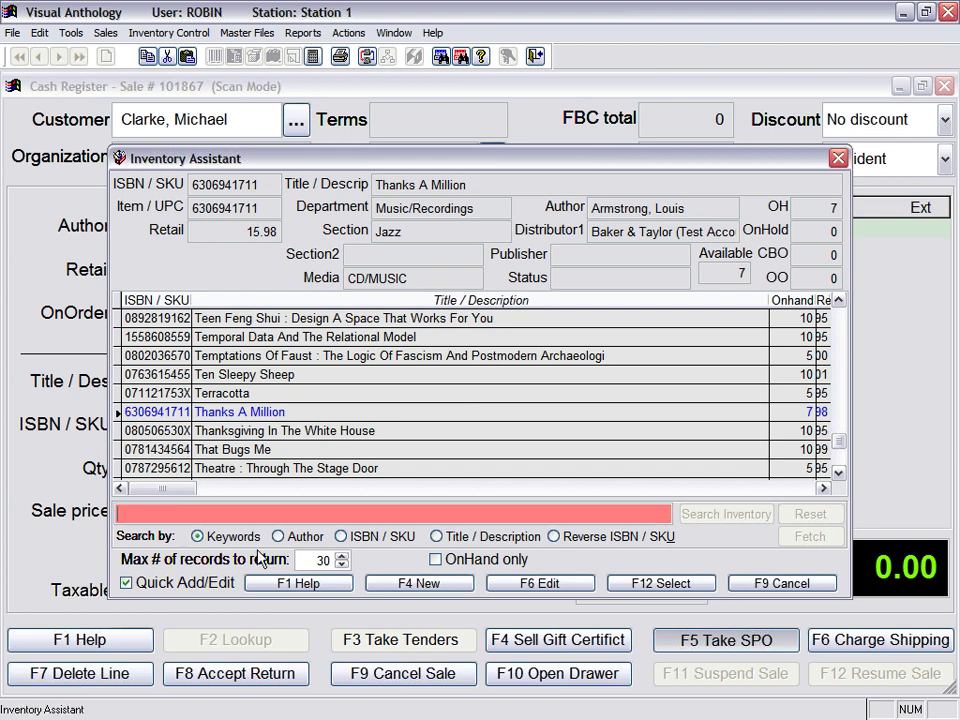
text(WIS)
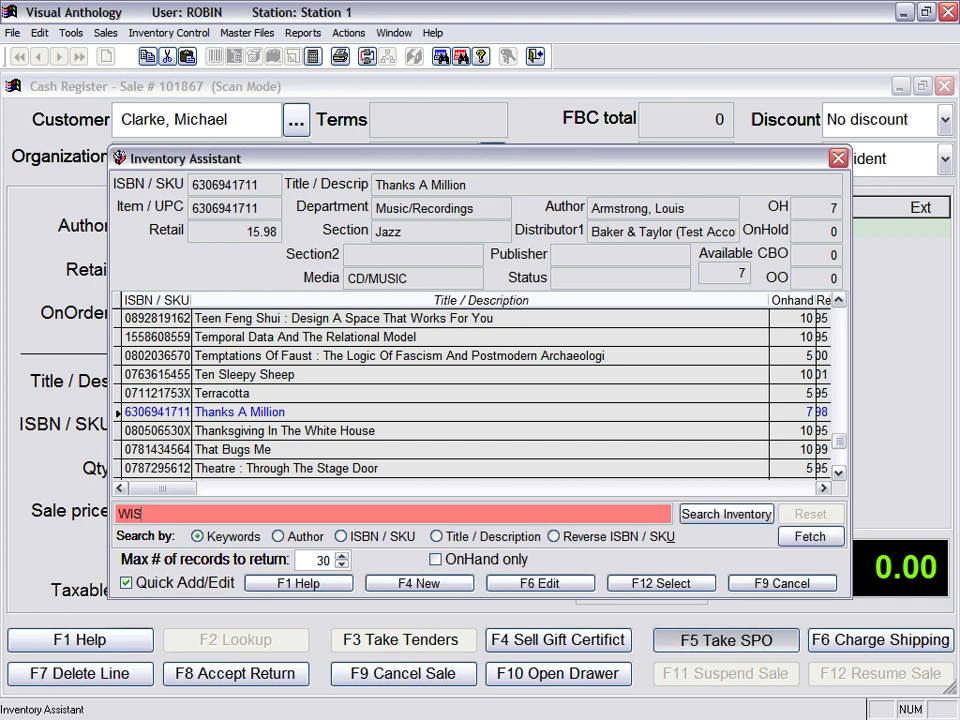
text(HING YEAR)
key(Return)
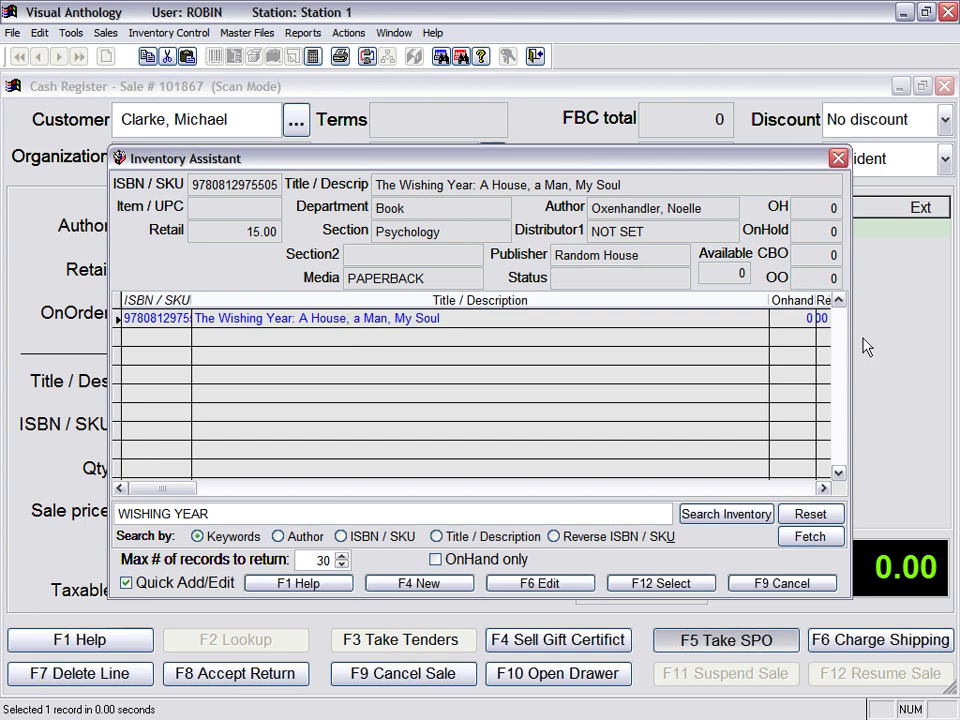
click(801, 317)
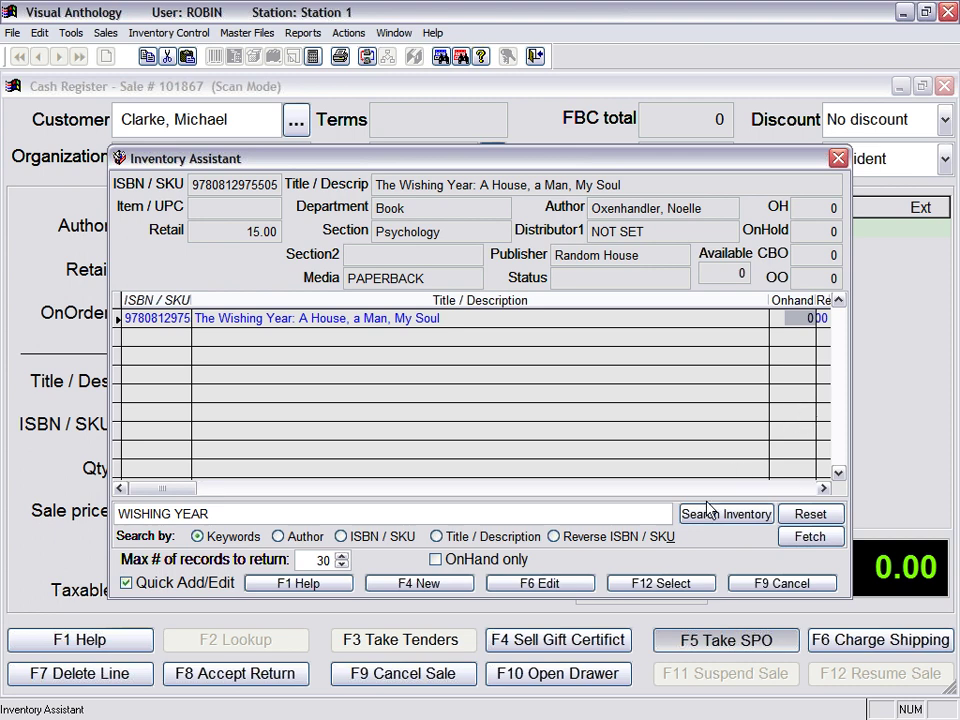
click(671, 583)
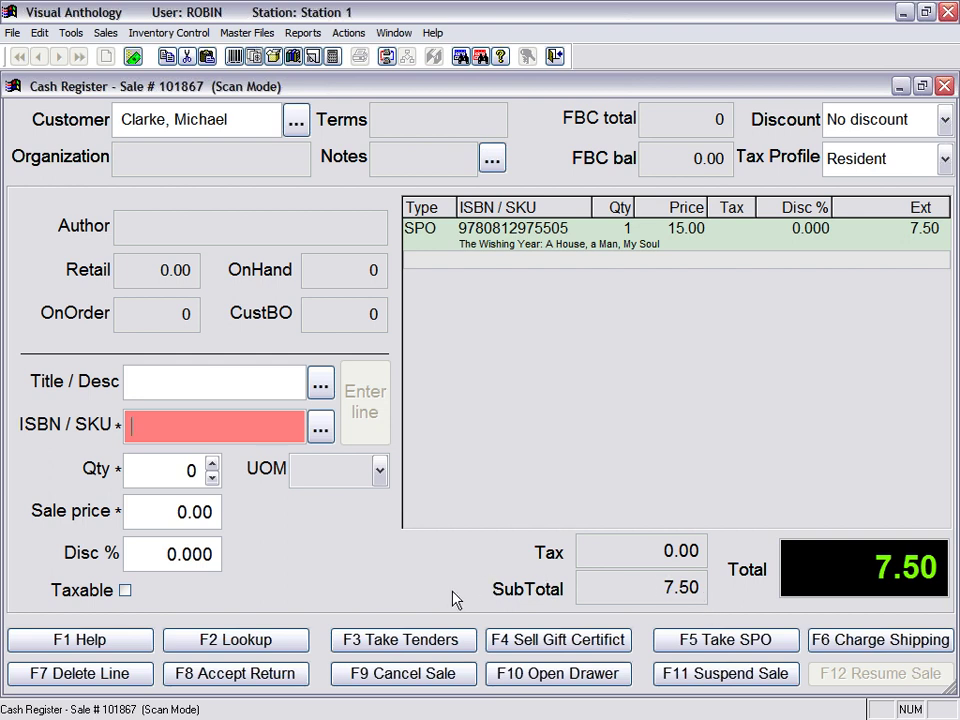
Step: Take a check tender of 7.50 for the special order deposit
click(409, 645)
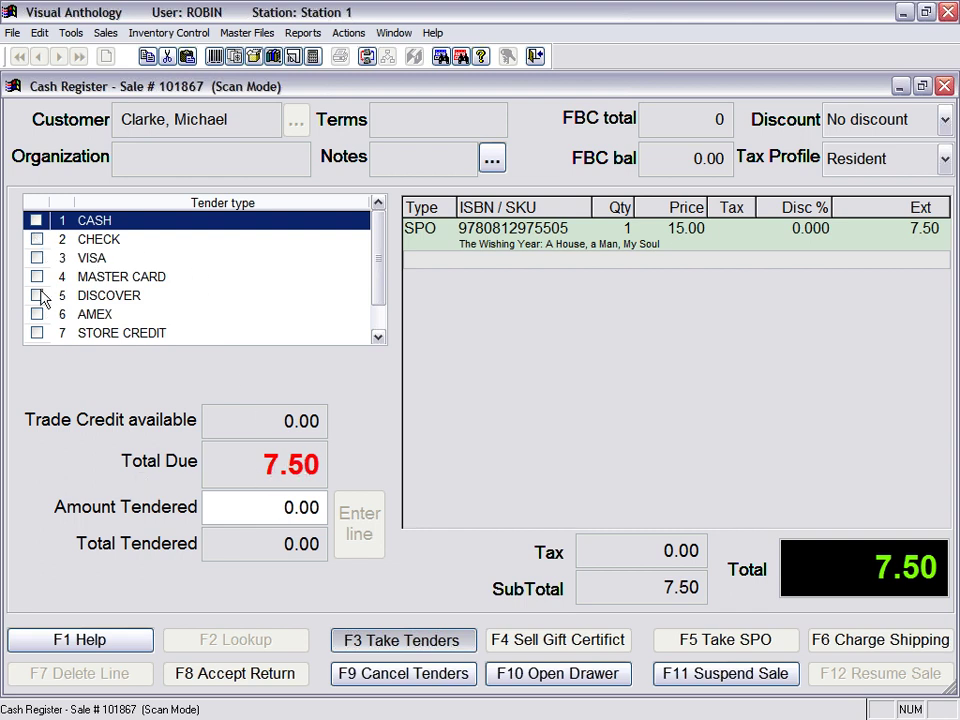
click(37, 241)
click(37, 241)
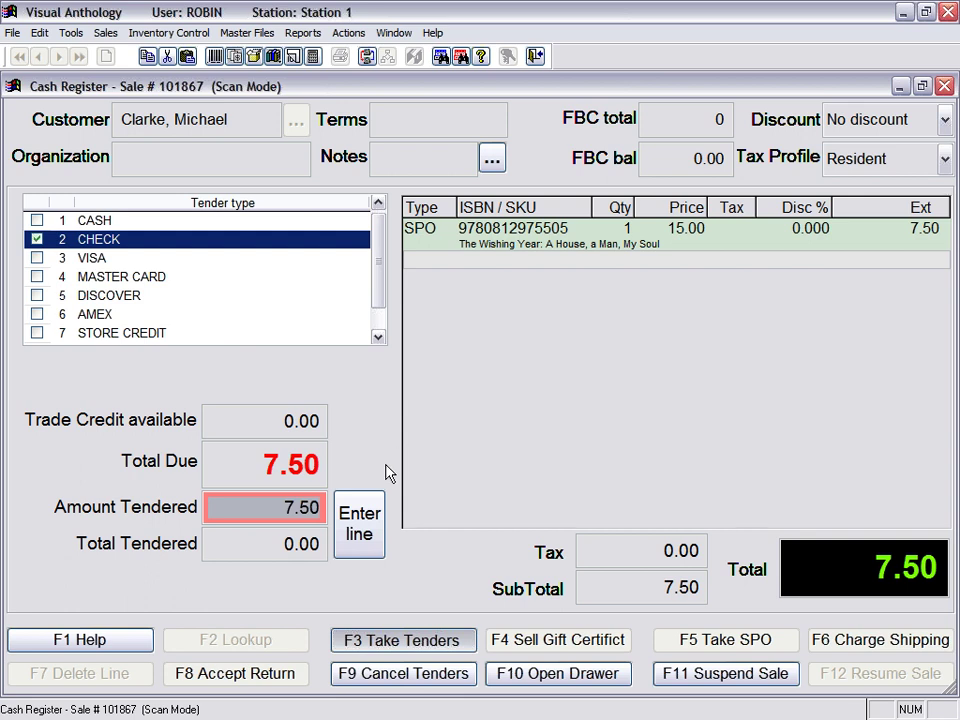
click(361, 531)
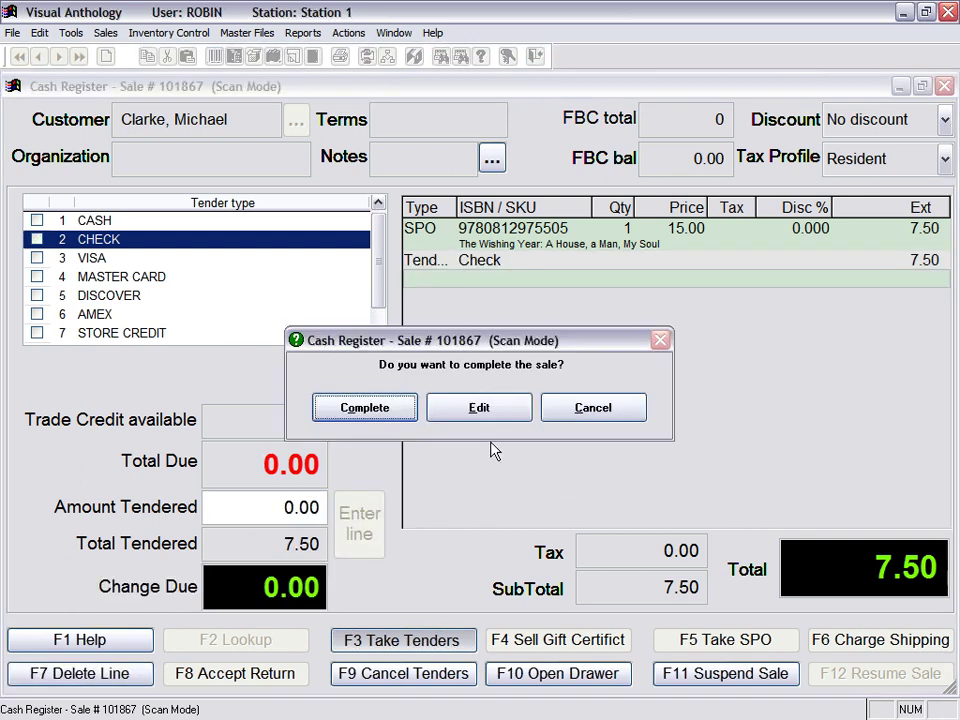
Step: Complete the sale without saving the receipt as an image file
click(366, 417)
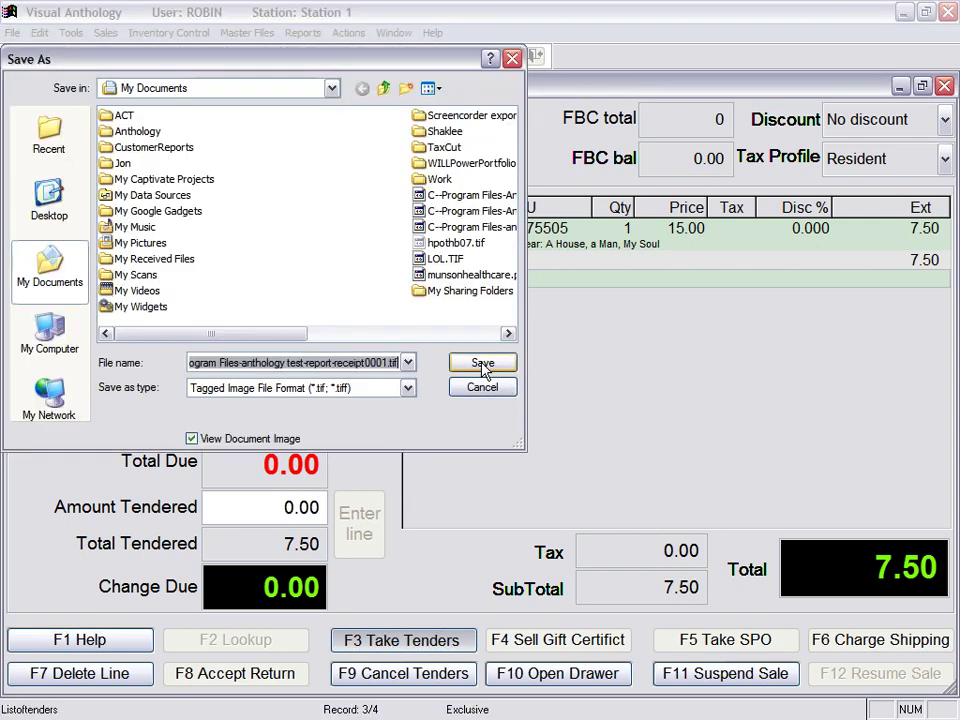
click(479, 392)
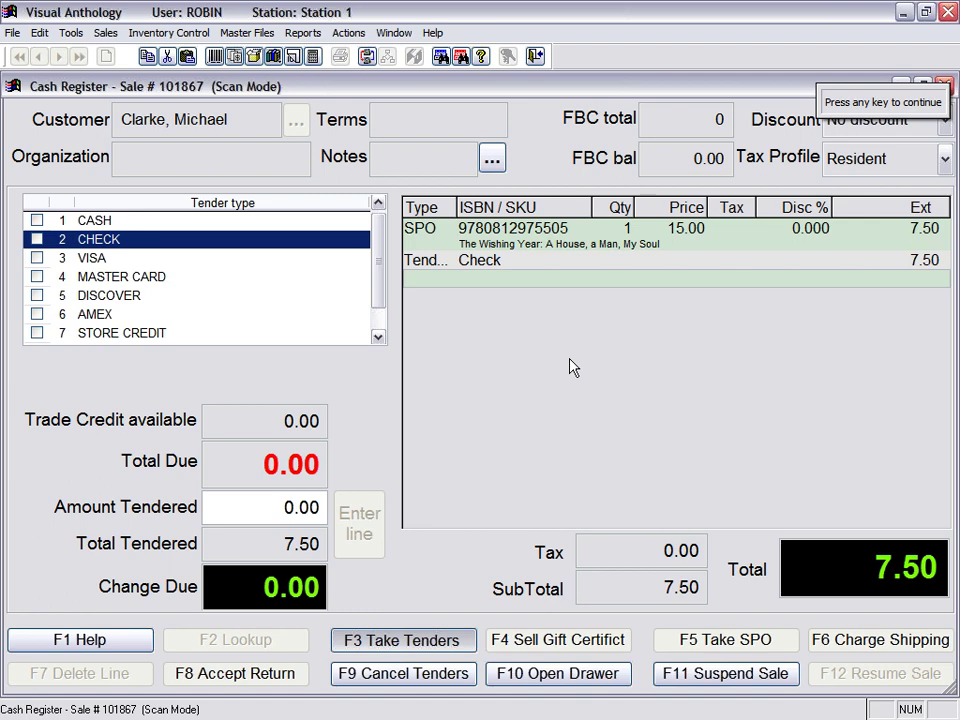
key(Return)
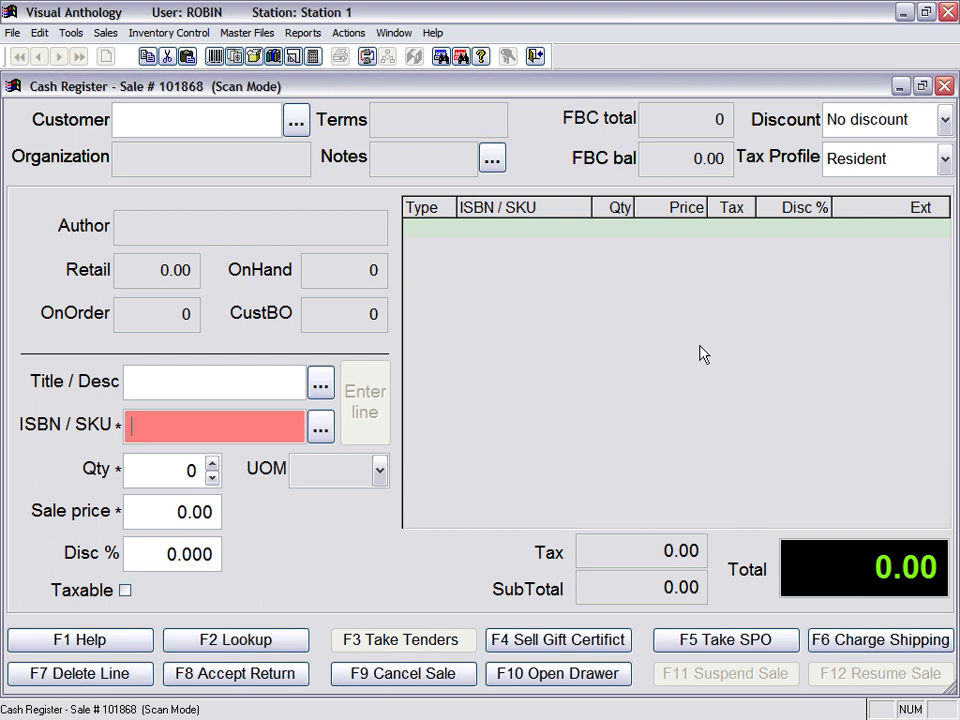
Step: Close the cash register and open the CBO Manager
click(944, 86)
click(106, 33)
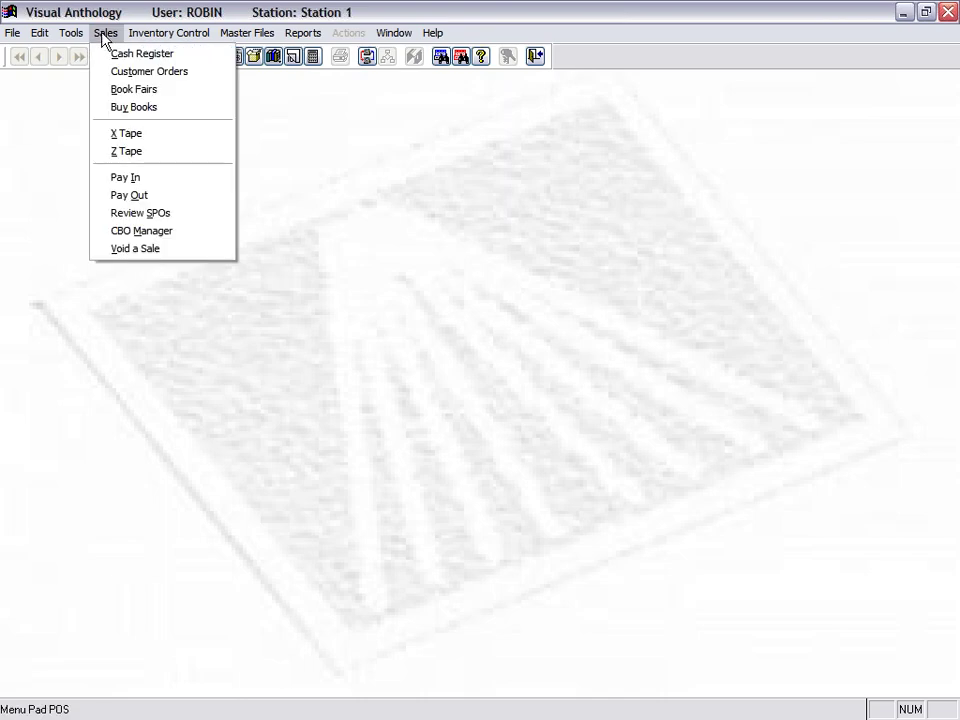
click(195, 234)
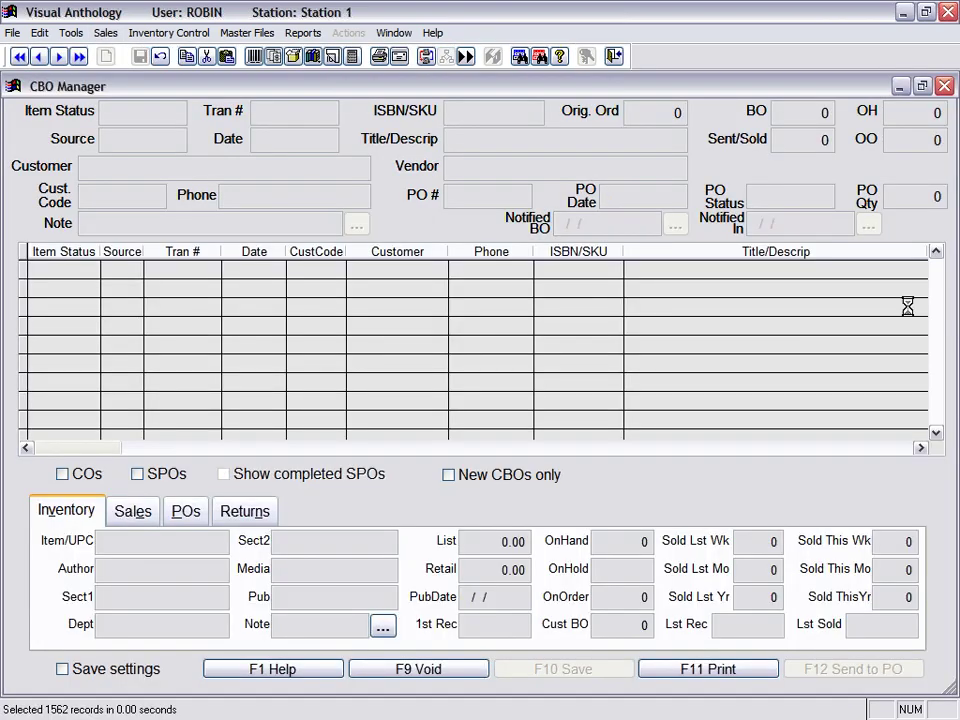
Step: Send the special order for The Wishing Year to a new purchase order and acknowledge the refresh notice
scroll(698, 400, down, 2)
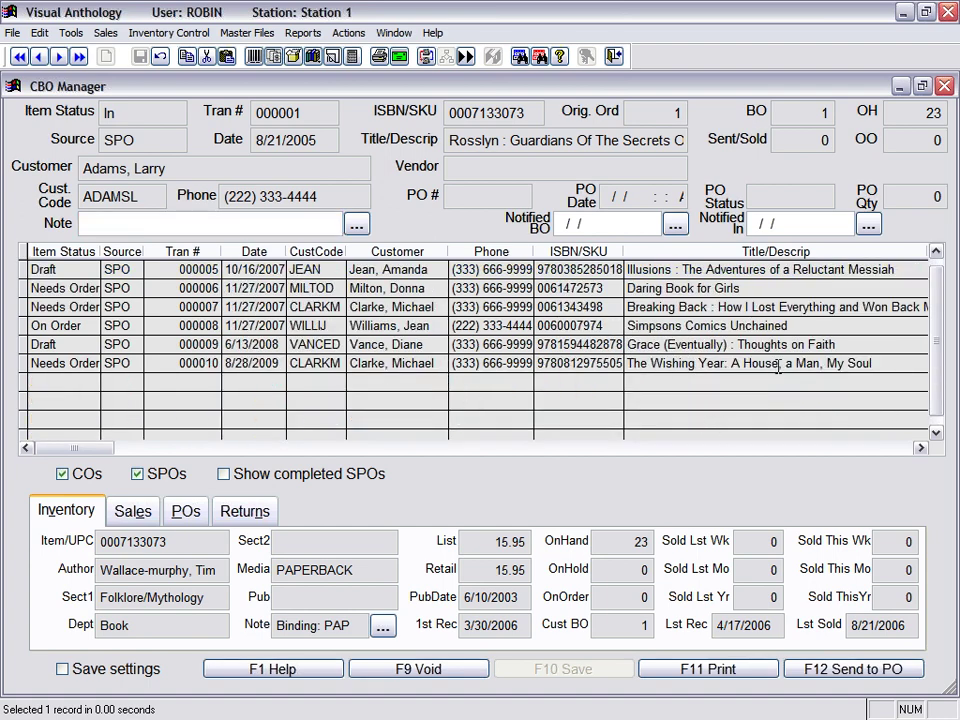
click(37, 364)
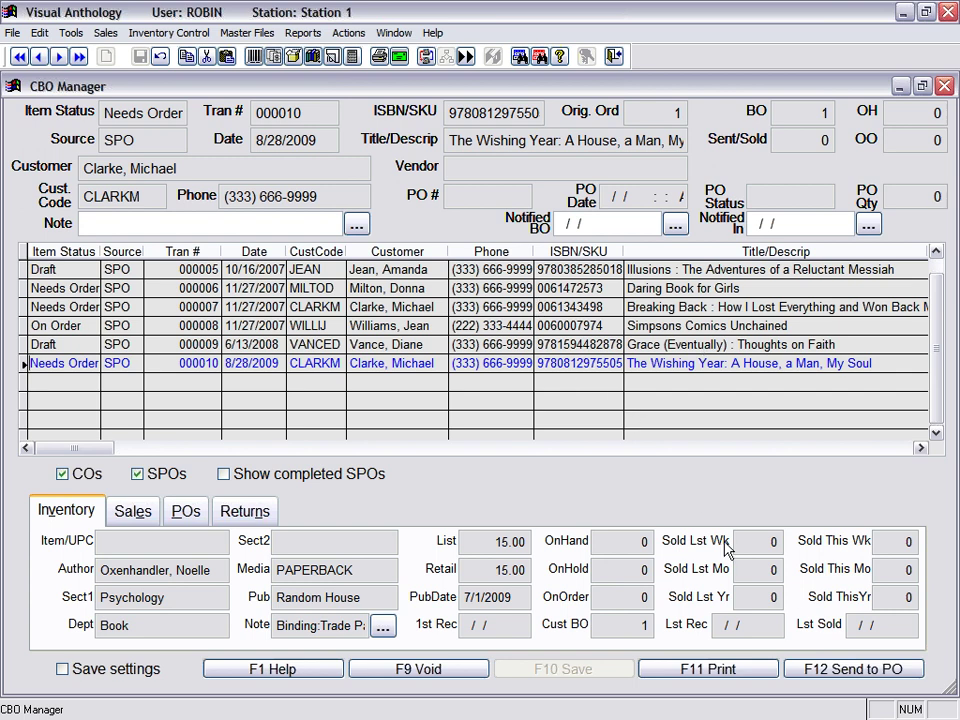
click(855, 676)
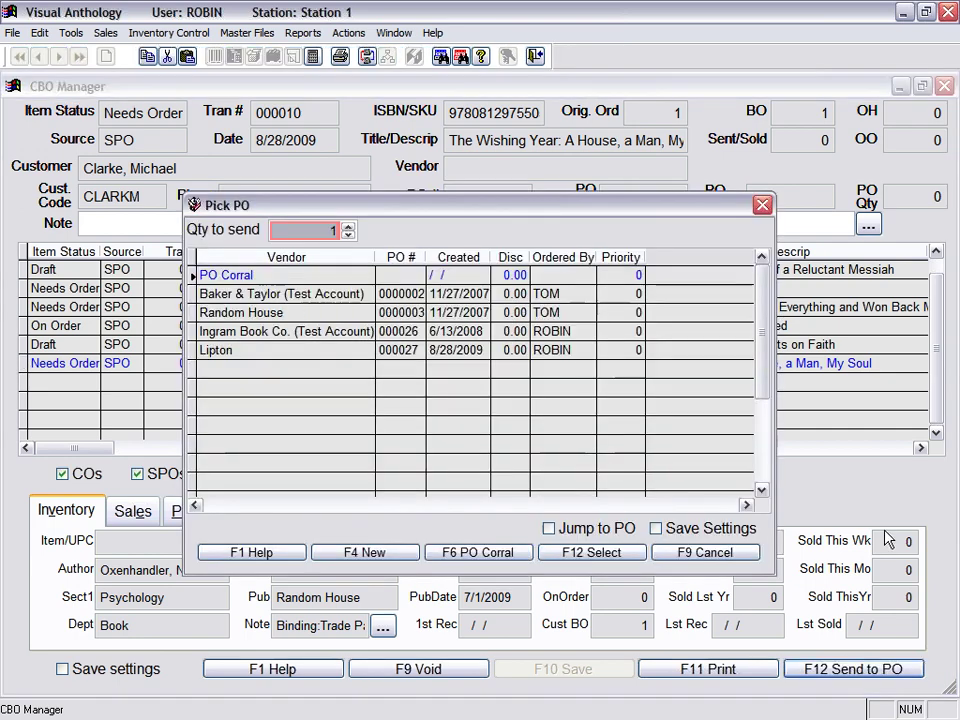
click(360, 552)
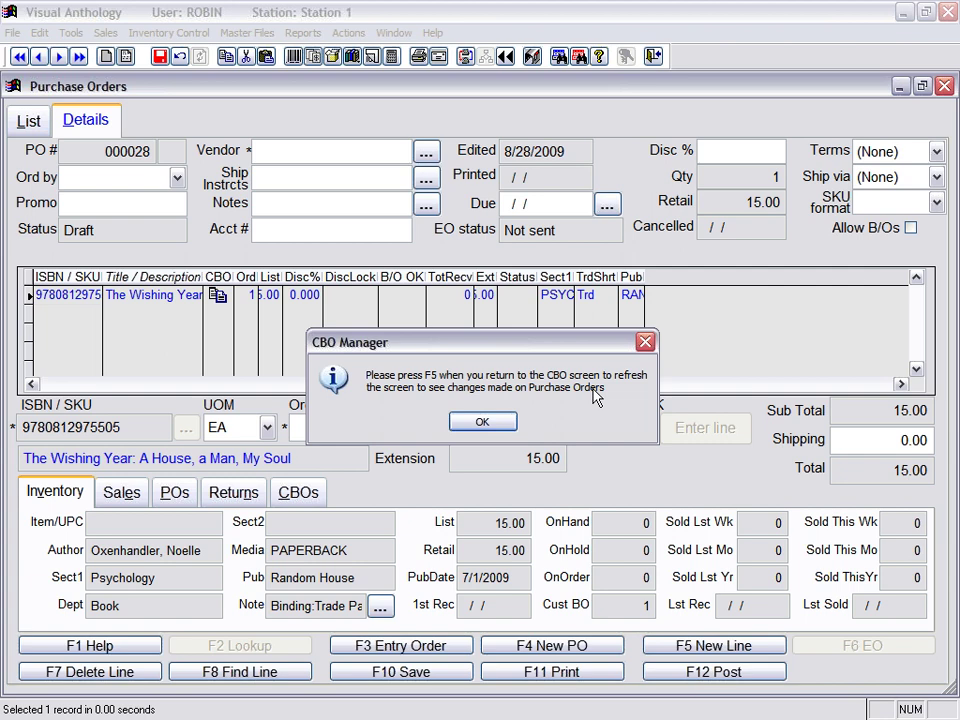
click(486, 423)
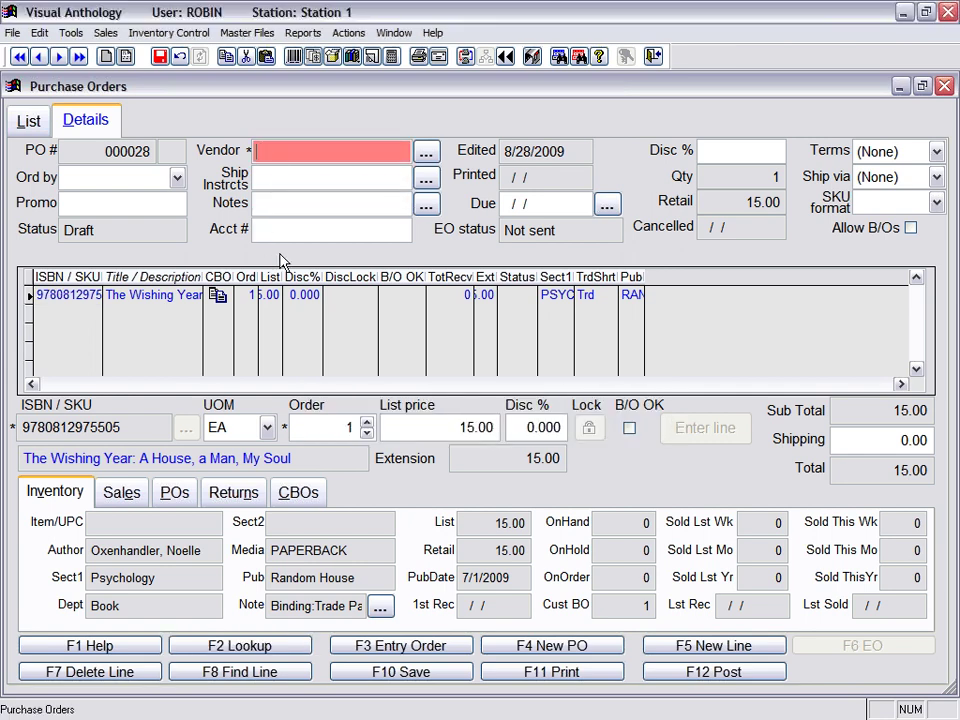
Step: Check the online stock availability of The Wishing Year at Baker, Bowker and Ingram, and review the listed warehouses
click(189, 458)
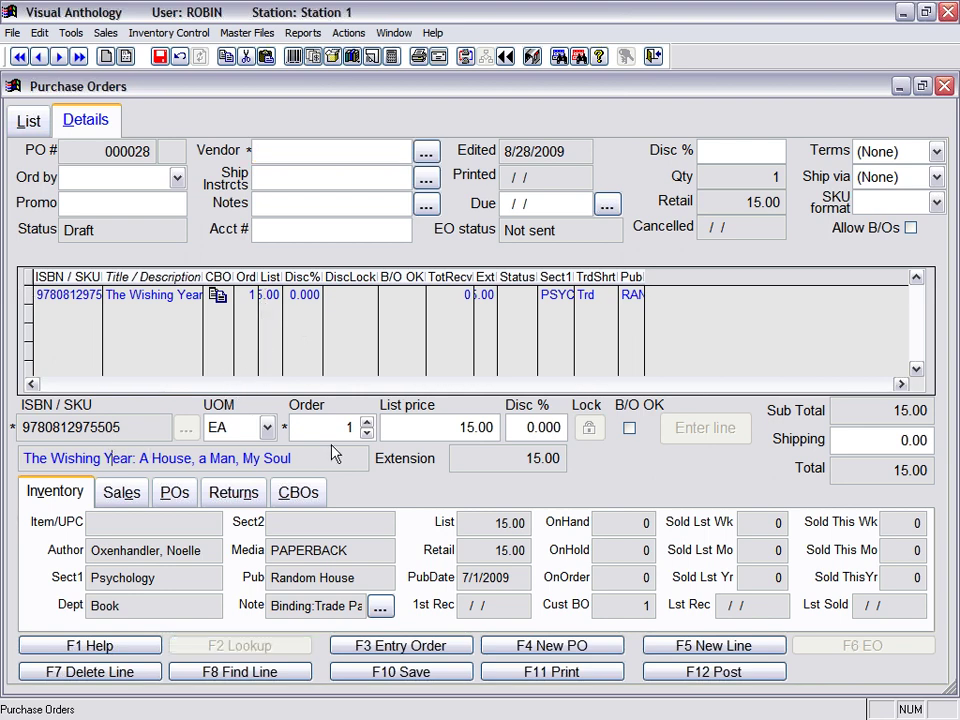
click(464, 58)
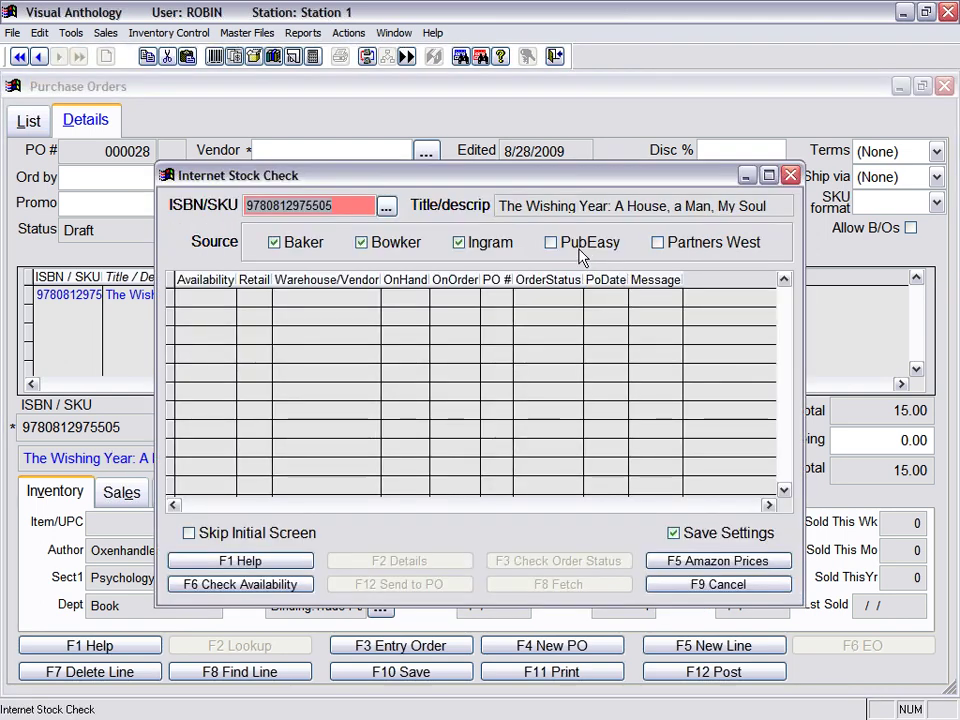
click(268, 590)
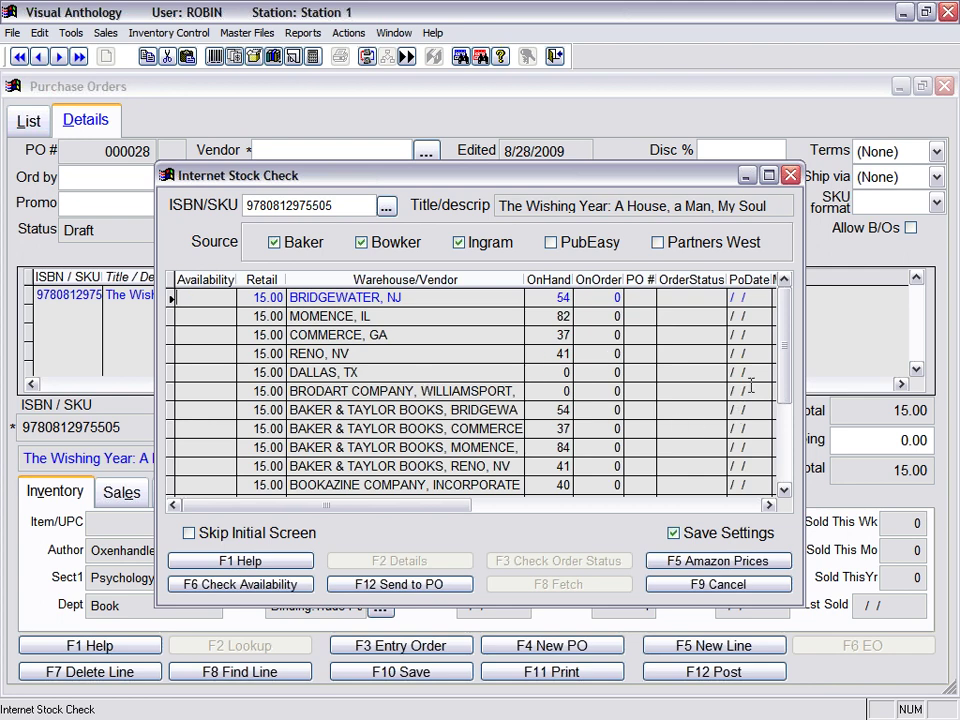
drag(784, 364, 784, 392)
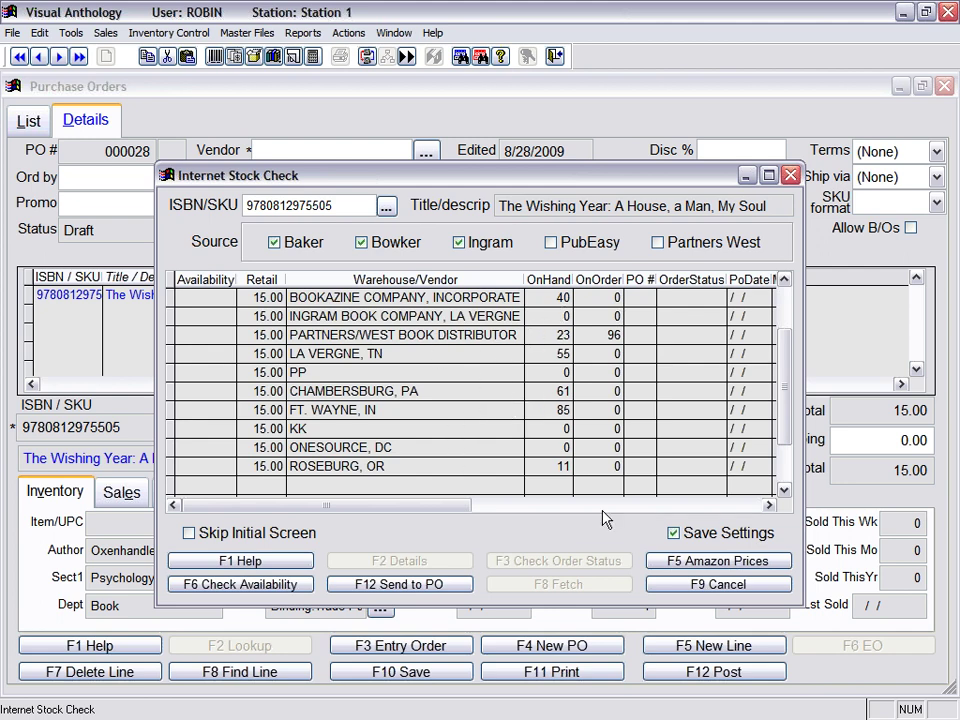
click(689, 586)
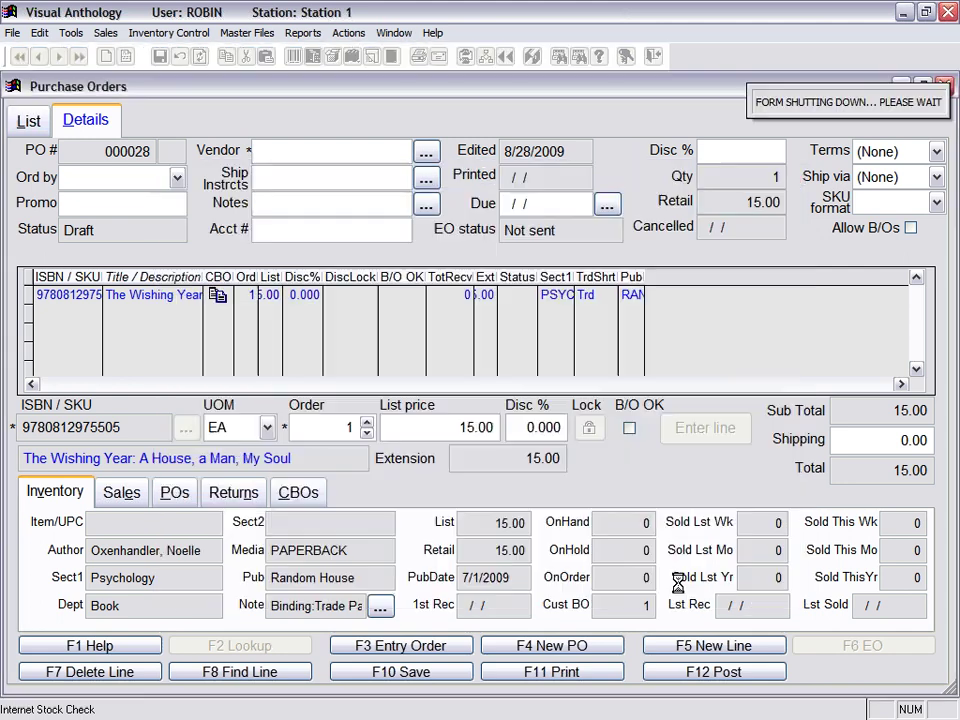
Step: Set the purchase order's vendor to Ingram Book Co. (Test Account) and save the order
click(262, 160)
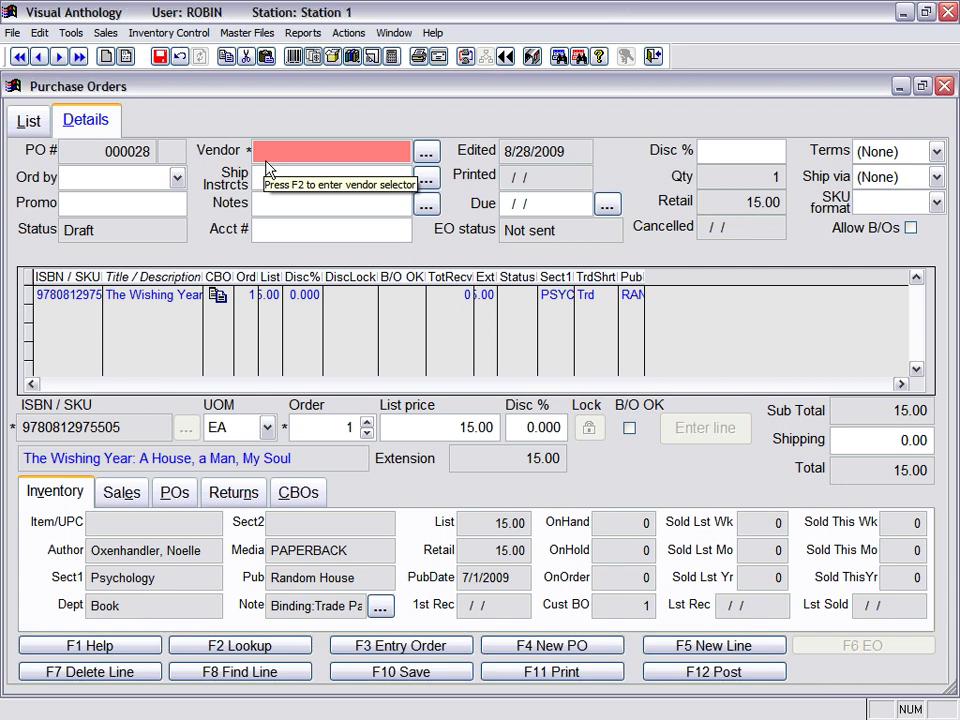
text(ing)
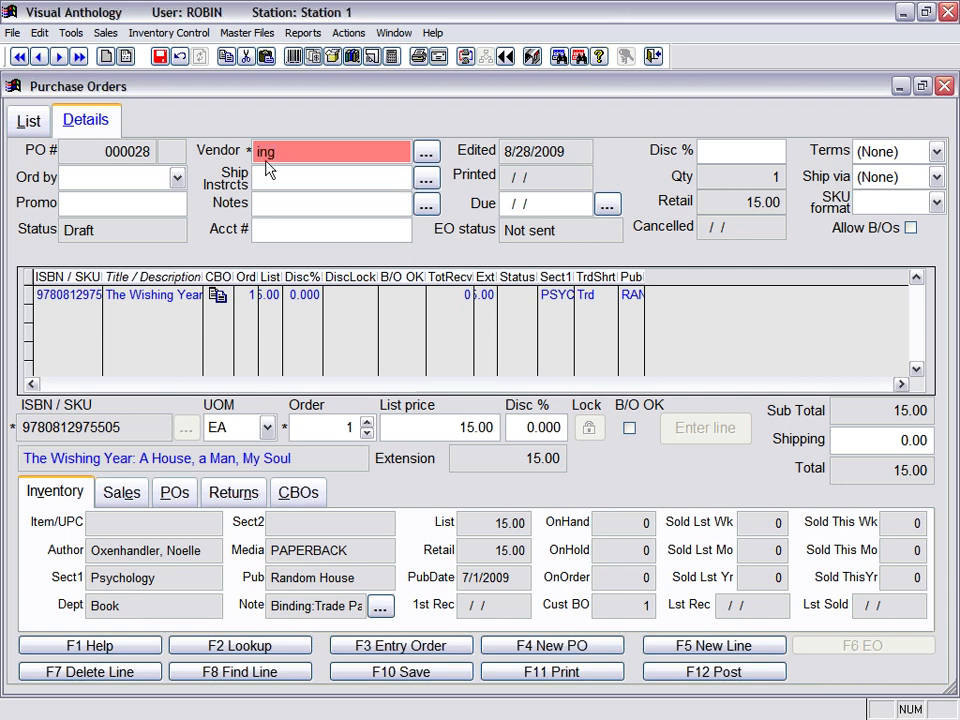
key(Return)
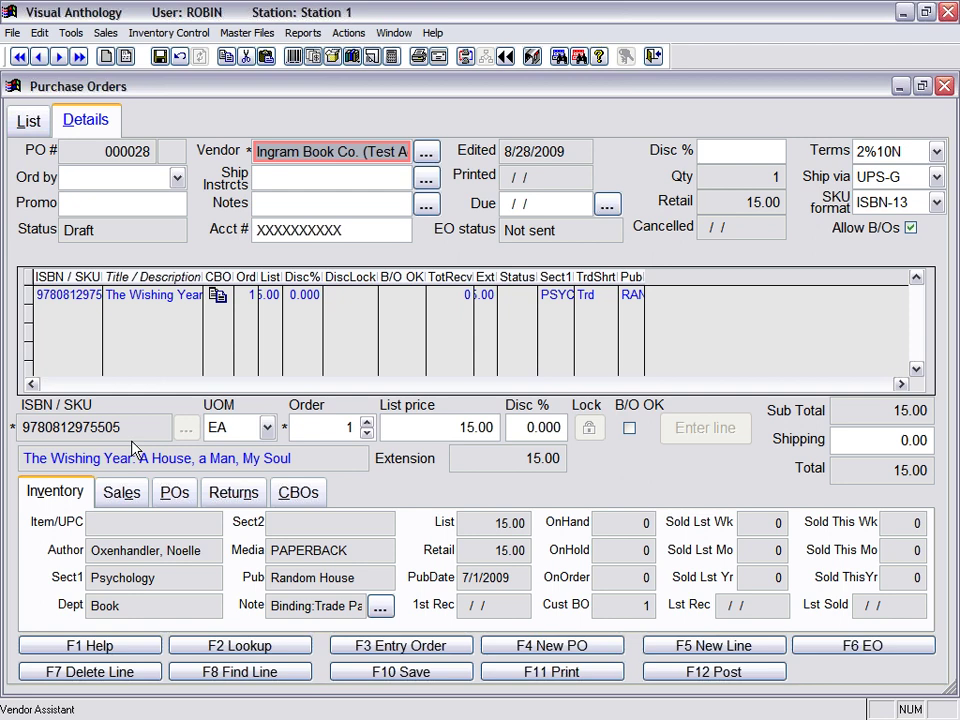
click(390, 673)
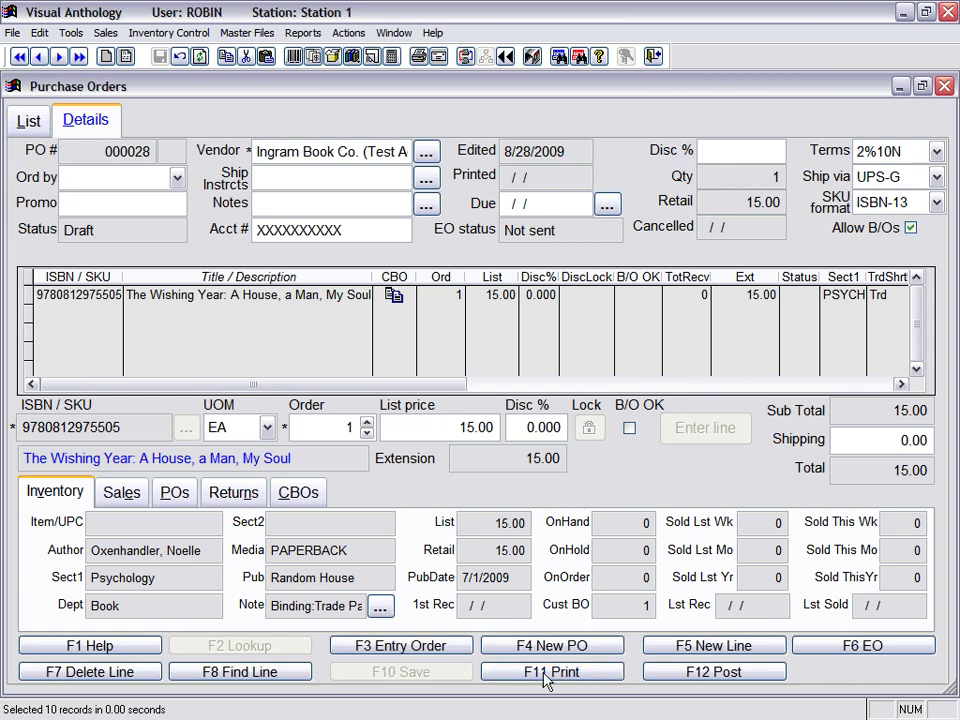
Step: Examine the customer back order details, including the status, of the purchase order's The Wishing Year line
click(393, 295)
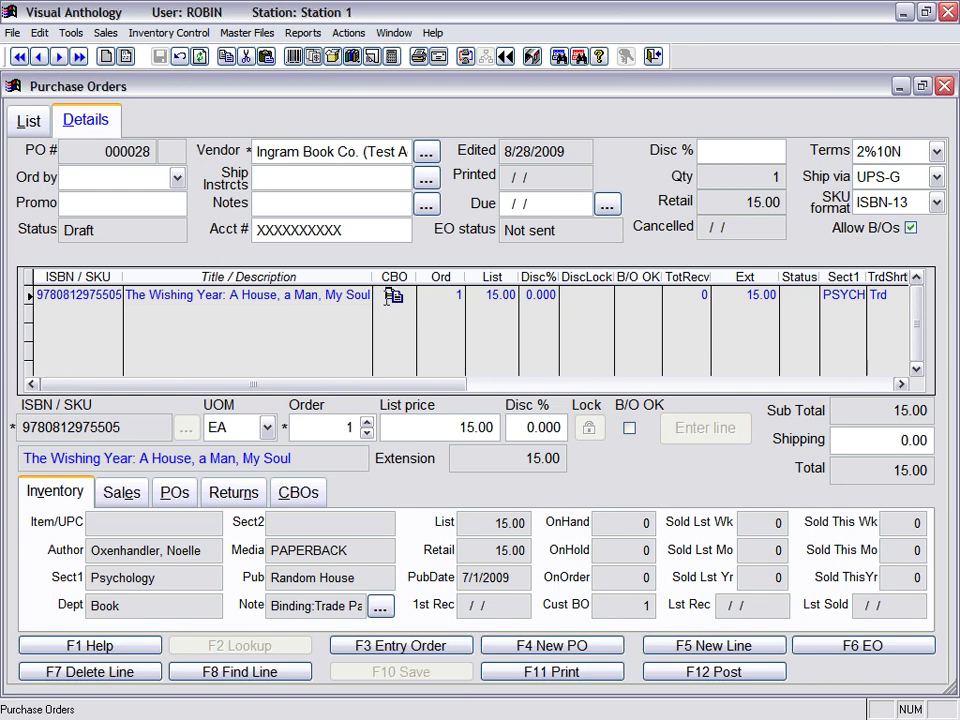
click(312, 496)
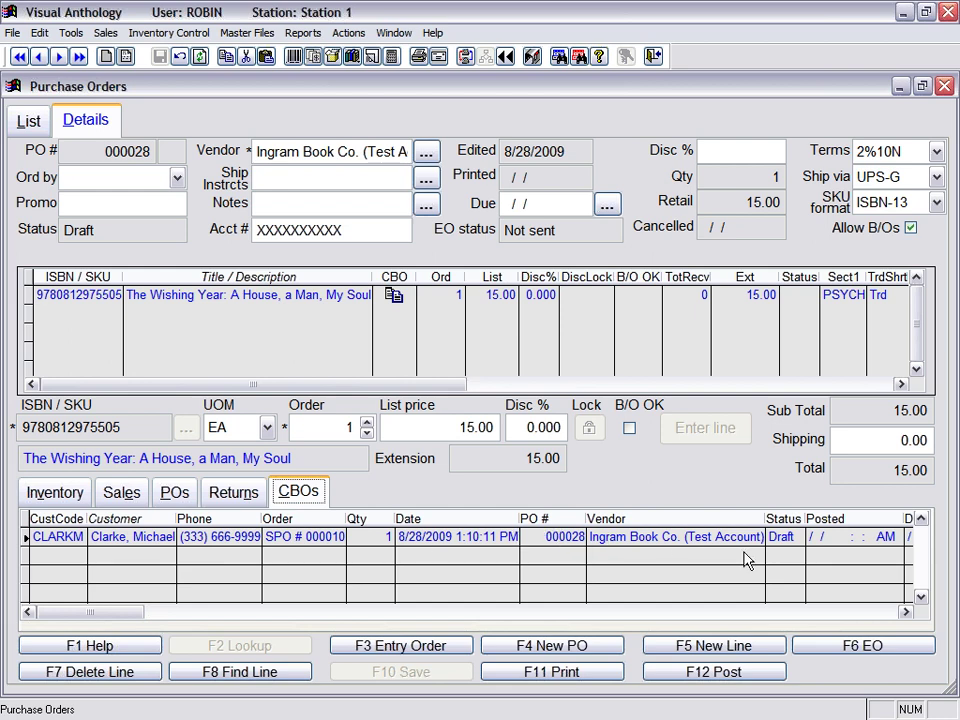
click(640, 601)
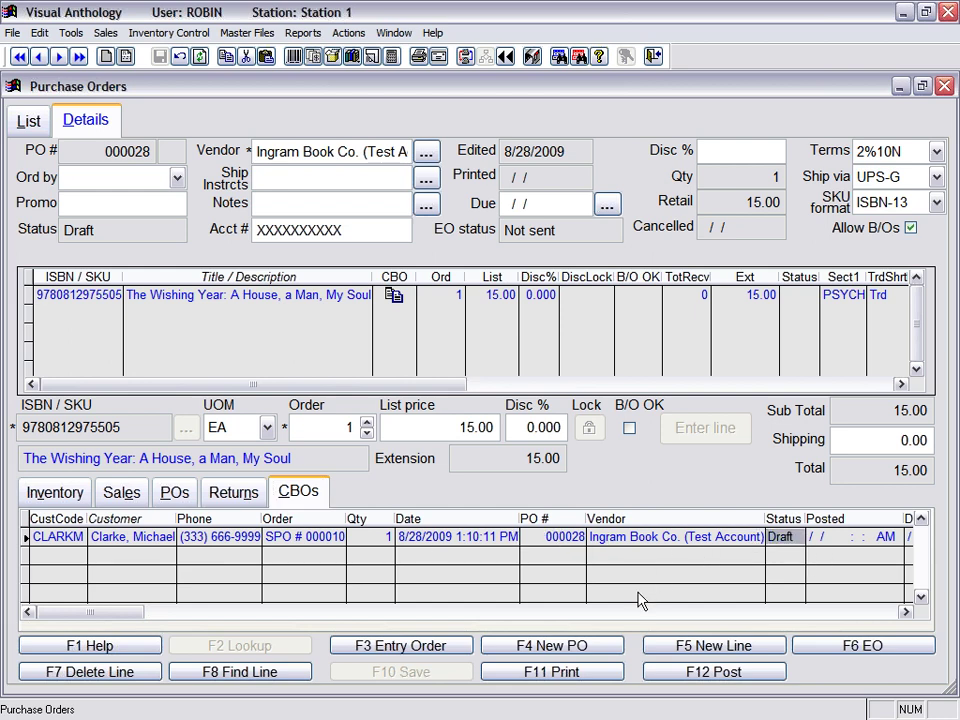
Step: Check the electronic ordering options for the purchase order without sending it
click(558, 537)
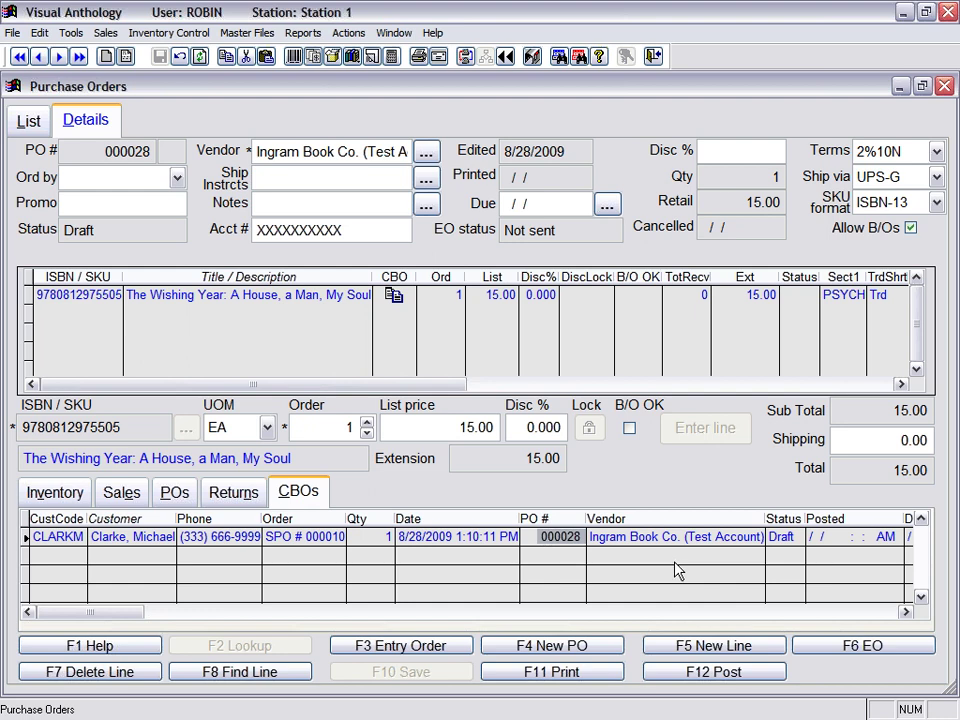
click(849, 647)
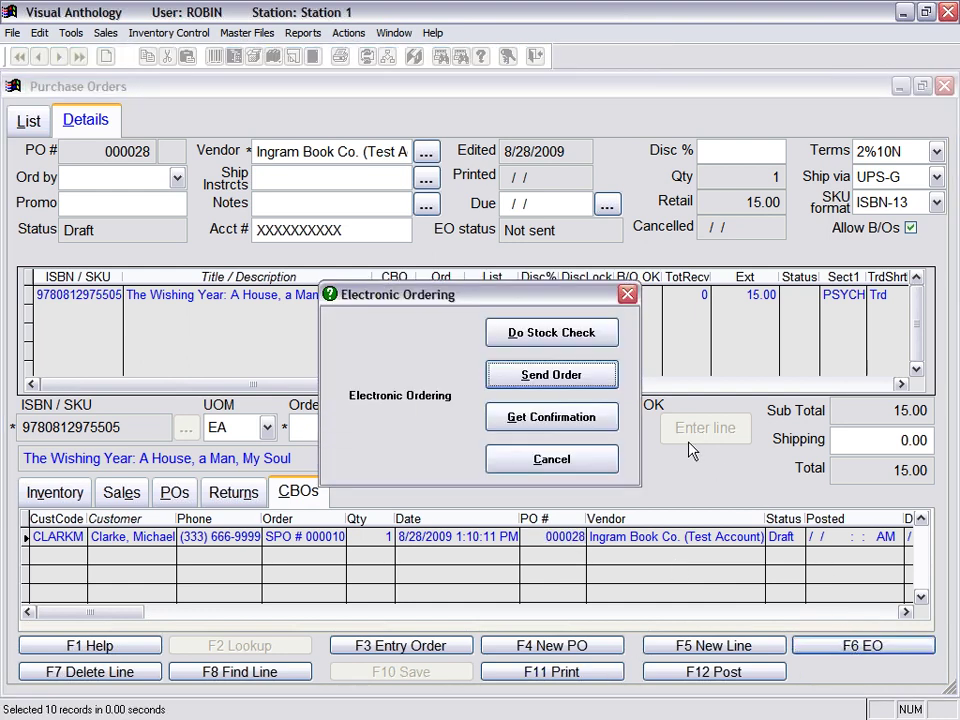
click(581, 459)
Step: Post the purchase order without printing it, and close the Purchase Orders and CBO Manager windows
click(716, 673)
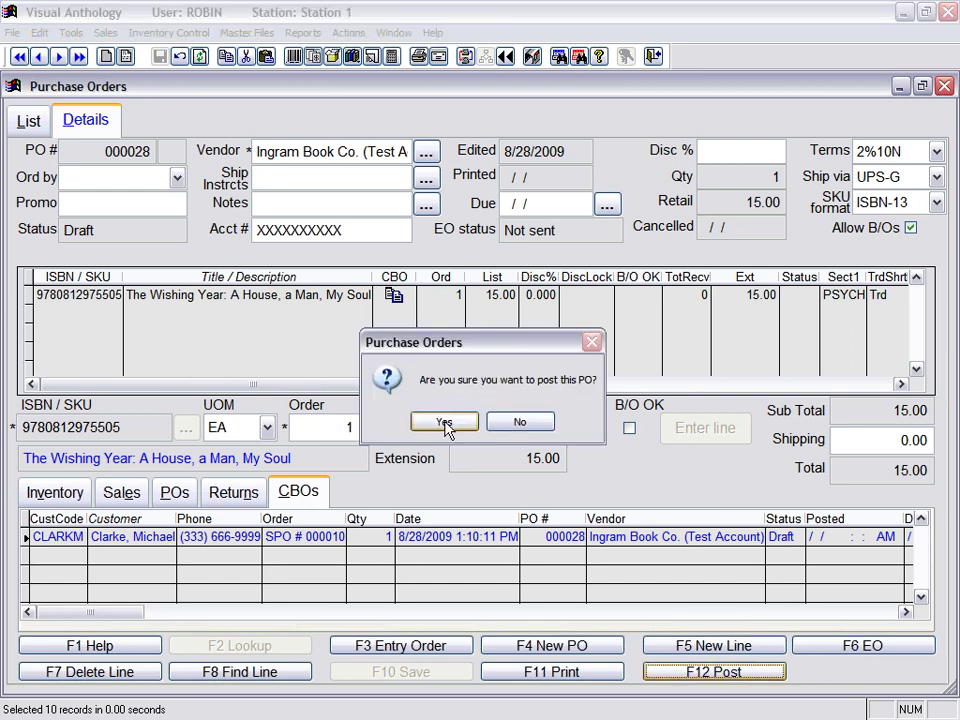
click(445, 427)
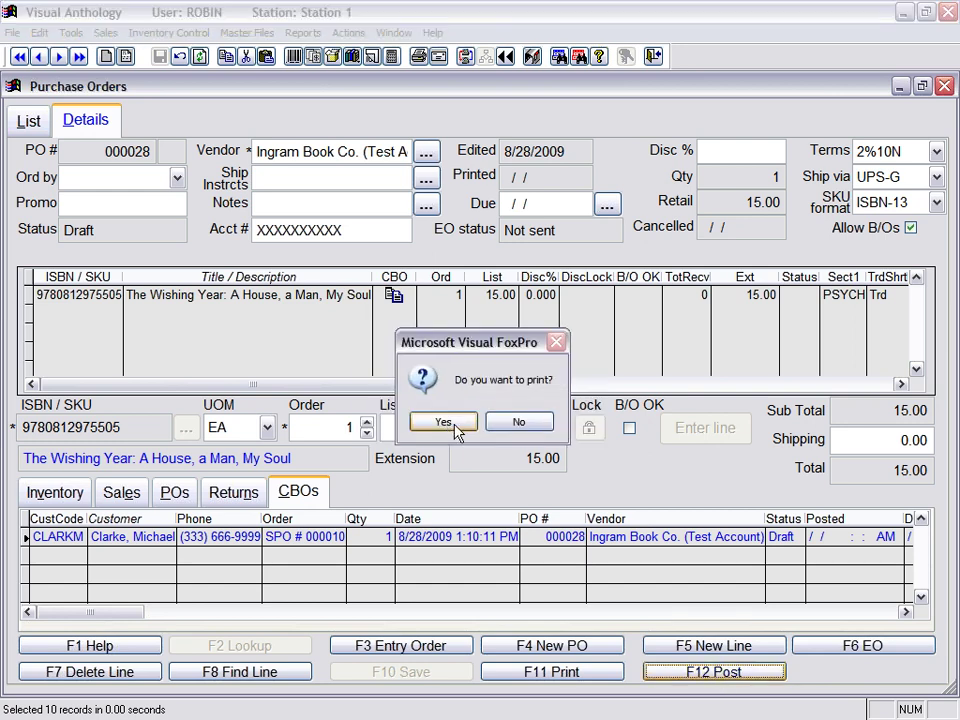
click(524, 423)
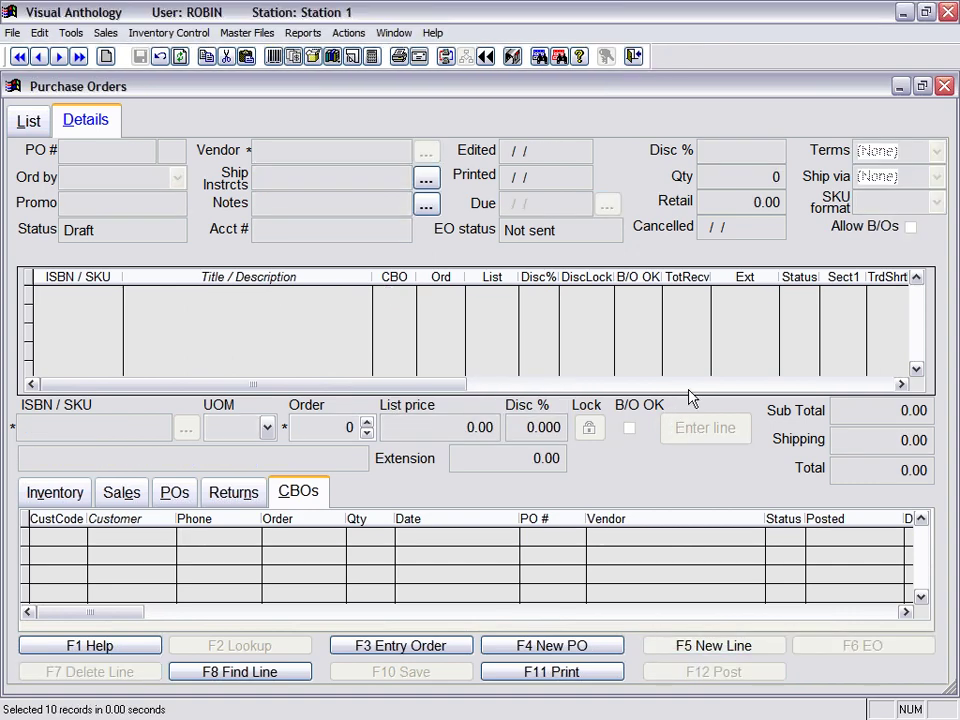
click(944, 87)
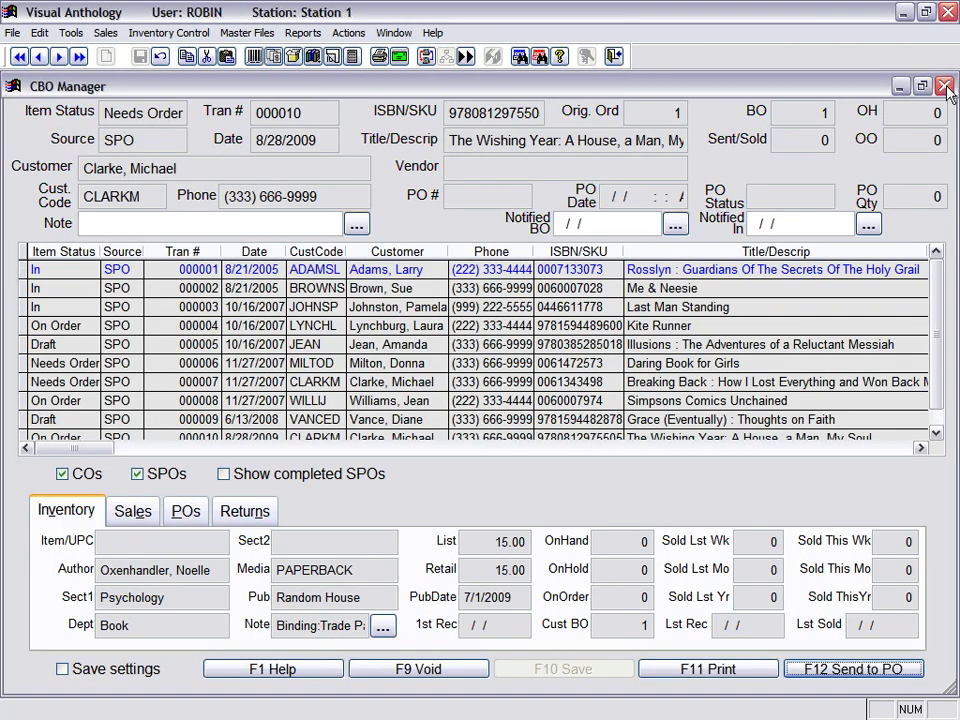
click(945, 87)
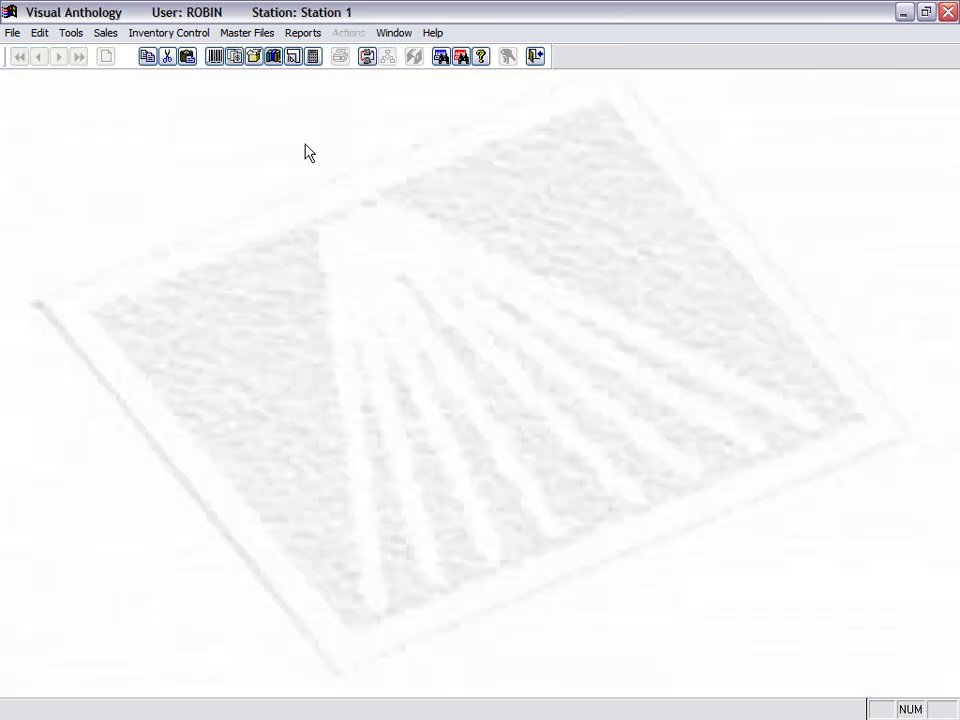
Step: Open the details of the Ingram Book Co. order dated 8/28/2009 in Receiving and show its customer back orders
click(166, 36)
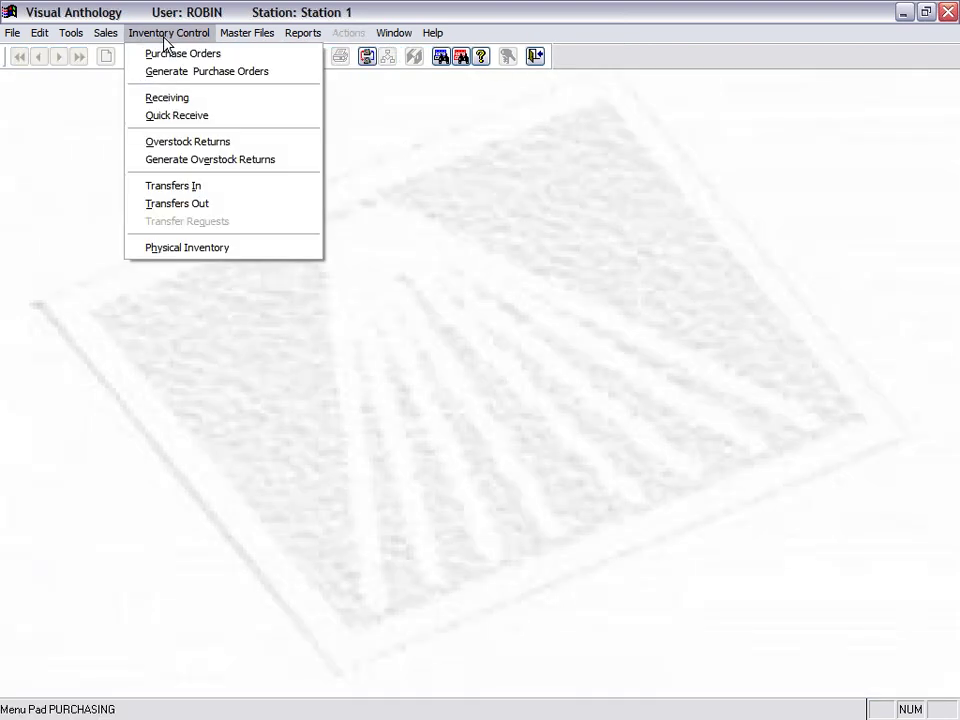
click(220, 99)
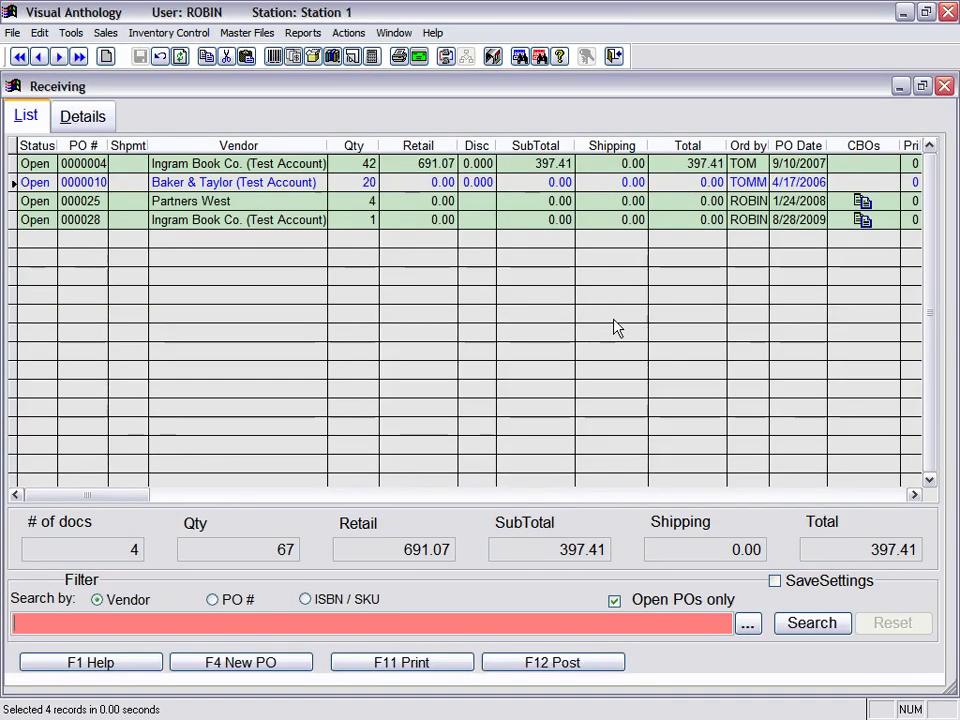
click(222, 221)
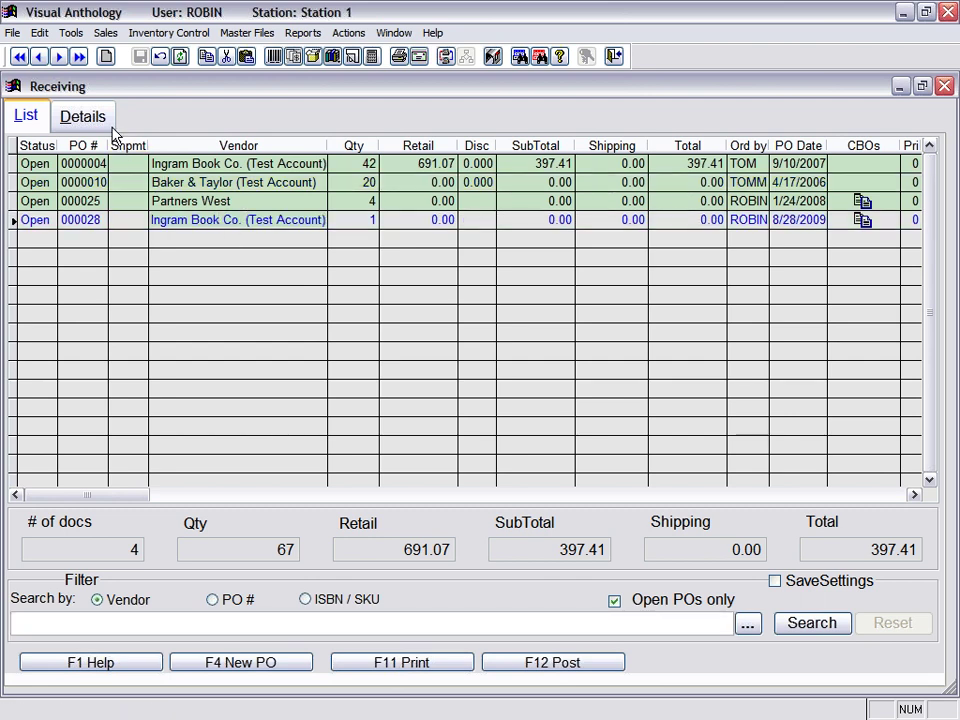
click(80, 117)
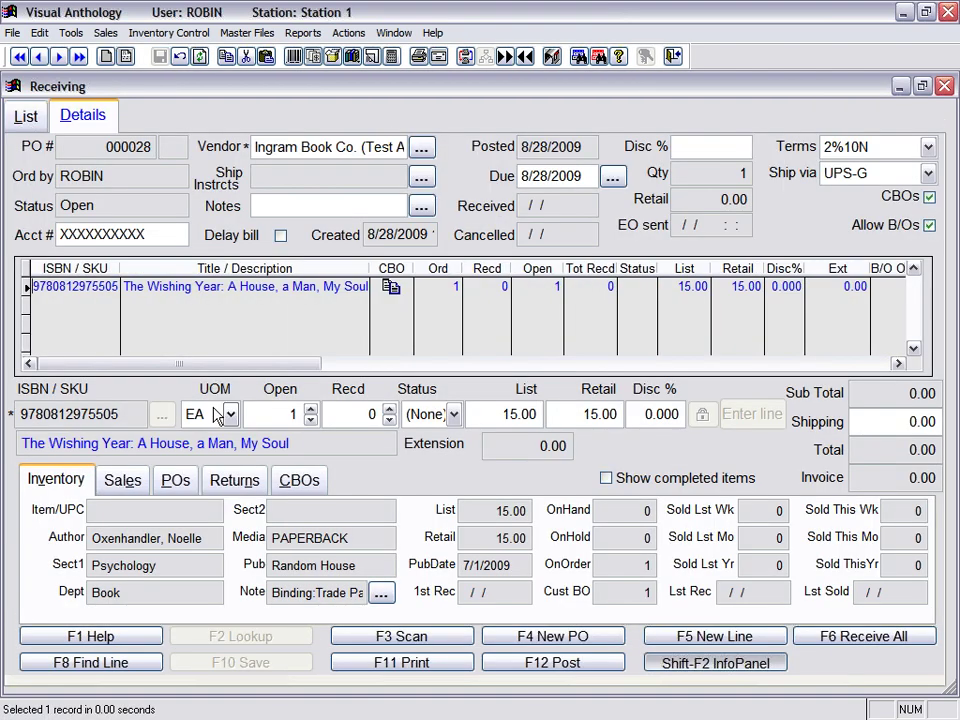
click(297, 484)
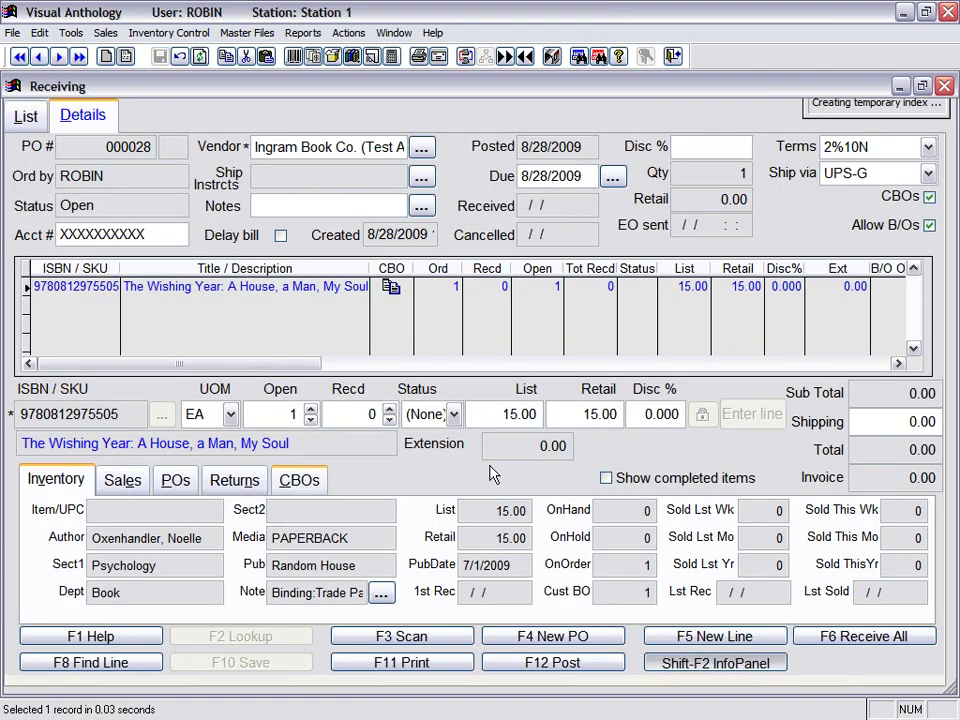
click(792, 526)
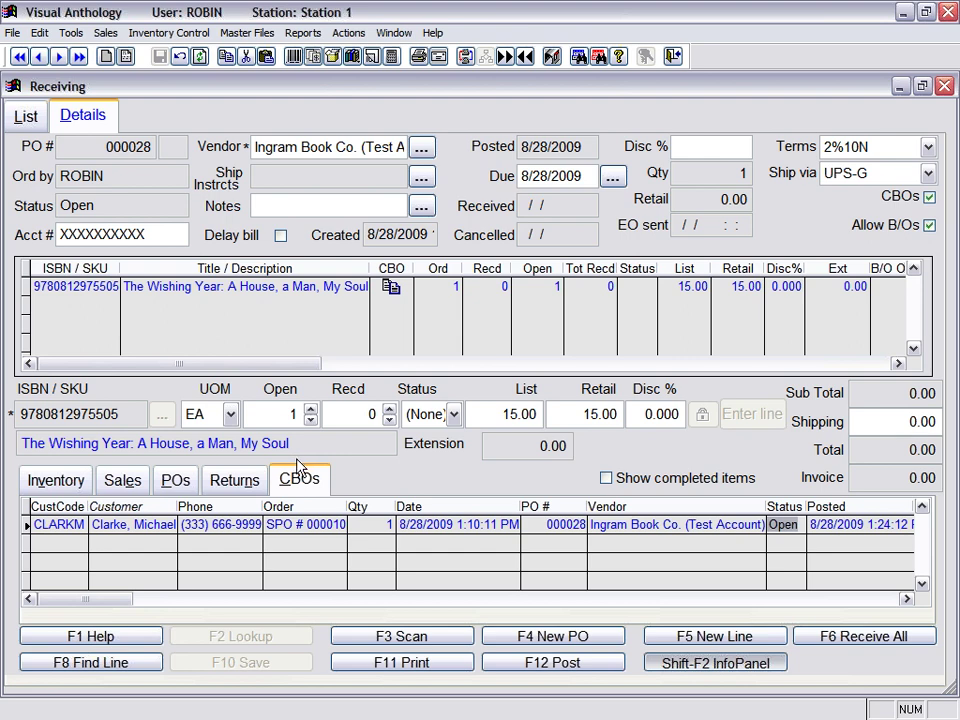
Step: Receive 1 copy of The Wishing Year and set the order's discount to 41%, overwriting the vendor's discount schedule
click(390, 410)
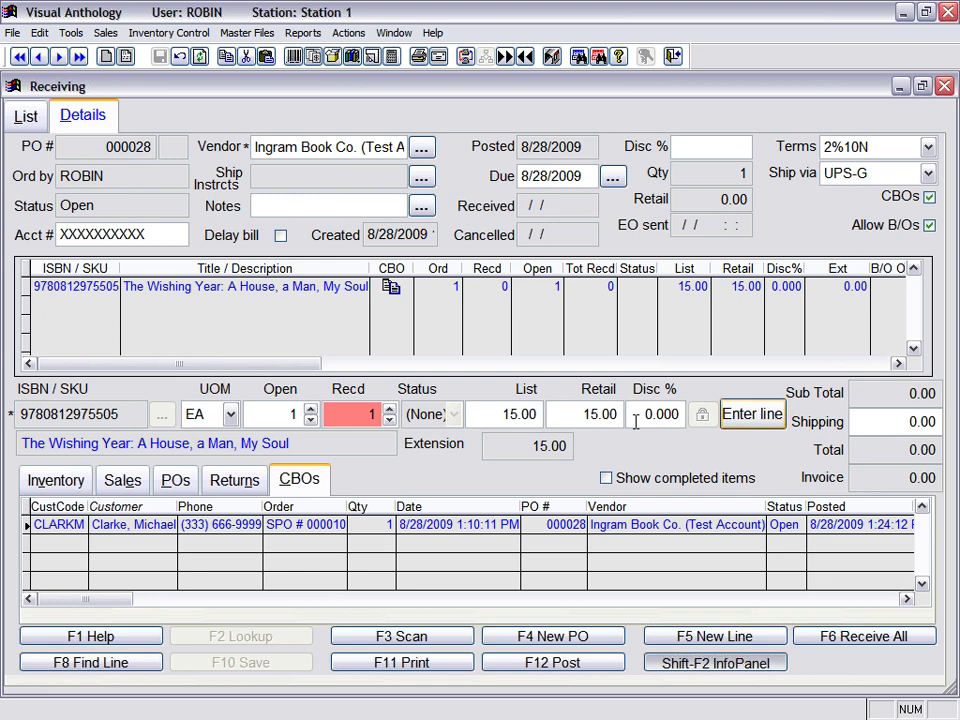
click(745, 420)
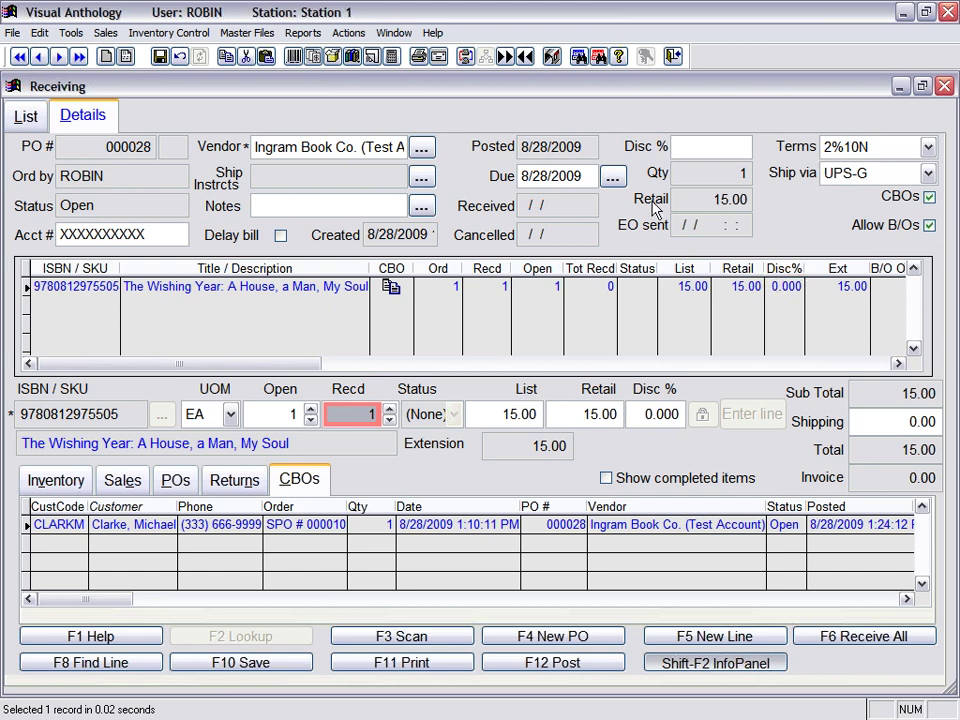
click(688, 150)
text(41)
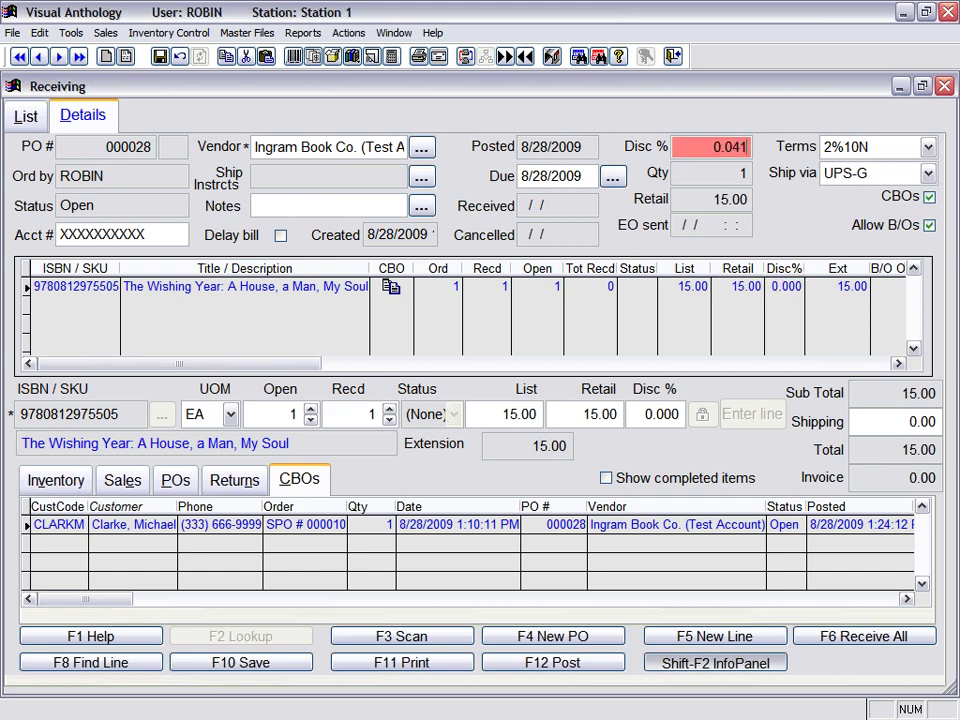
key(Return)
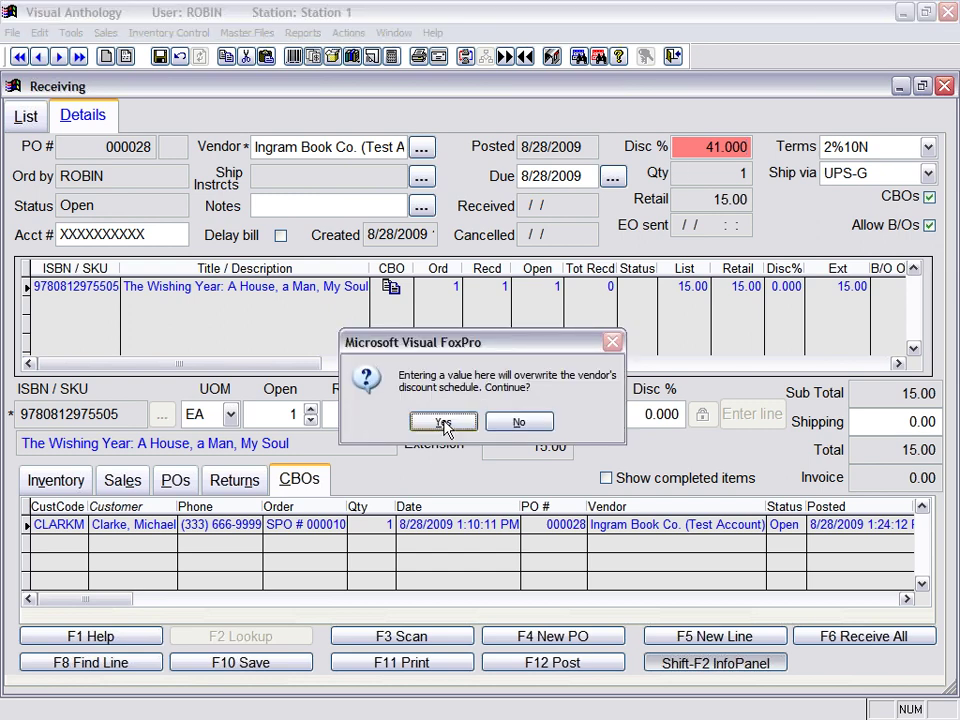
key(Return)
click(443, 422)
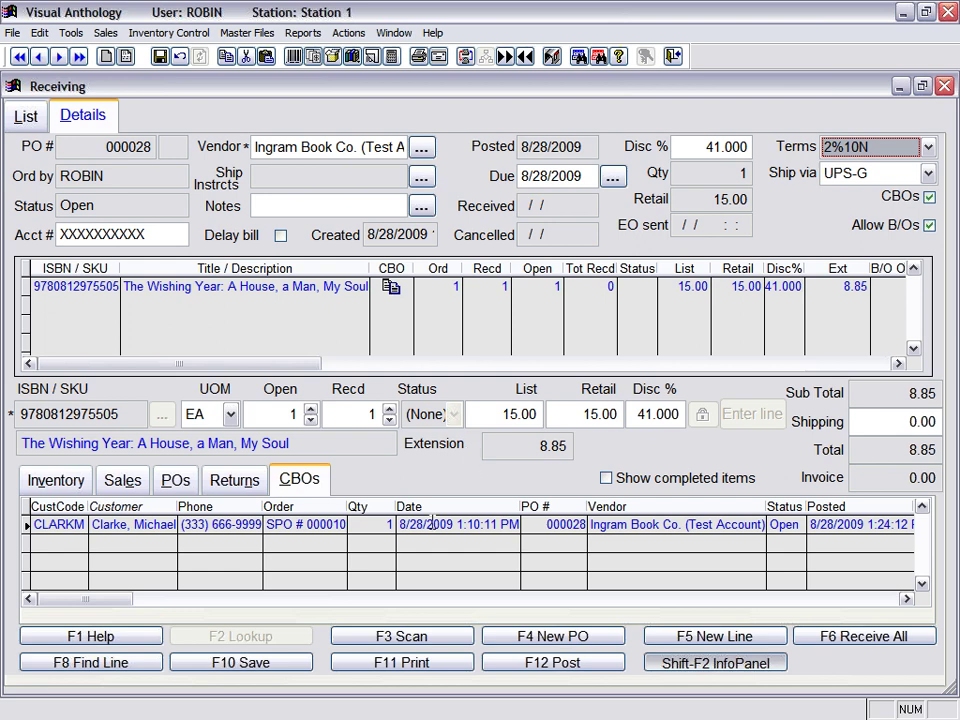
Step: Preview a message to the customer generated from the Special Order notification template, and close it without sending
click(551, 525)
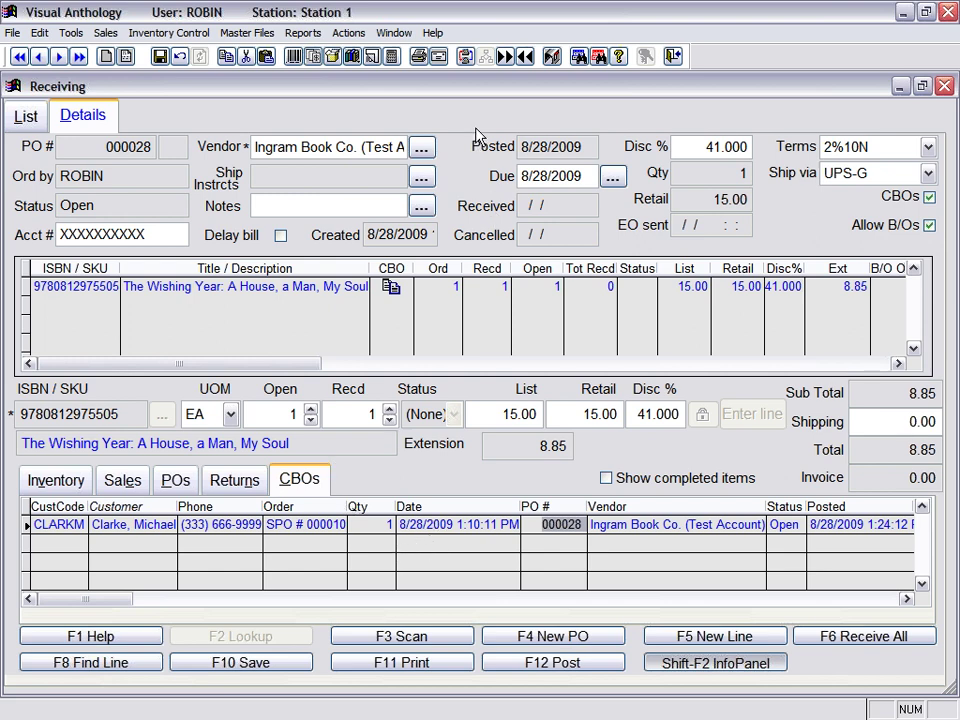
click(438, 57)
click(404, 422)
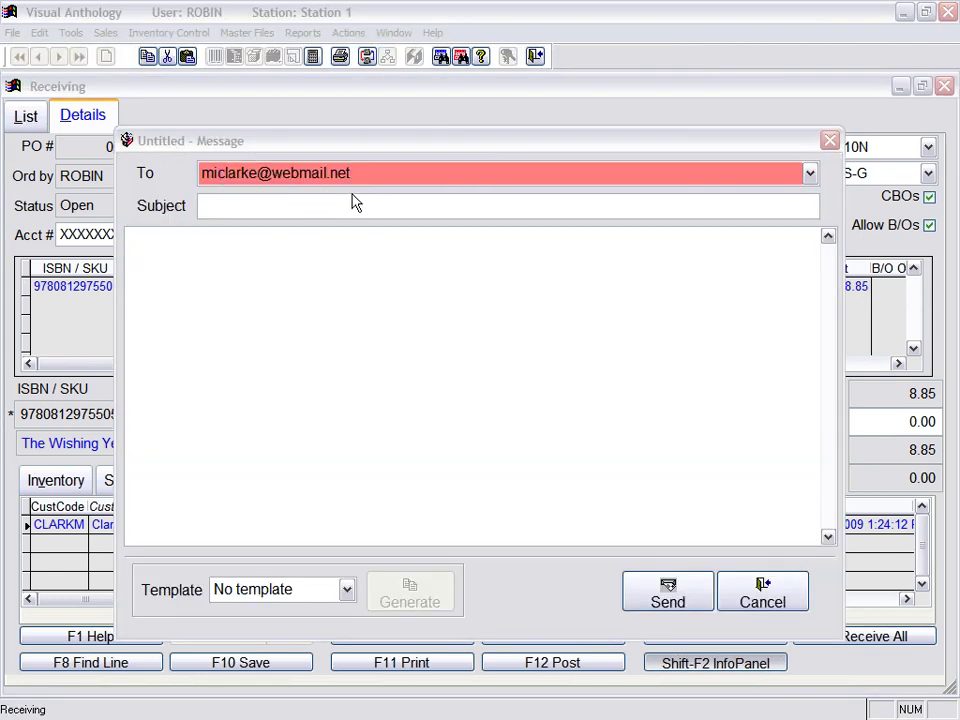
click(347, 592)
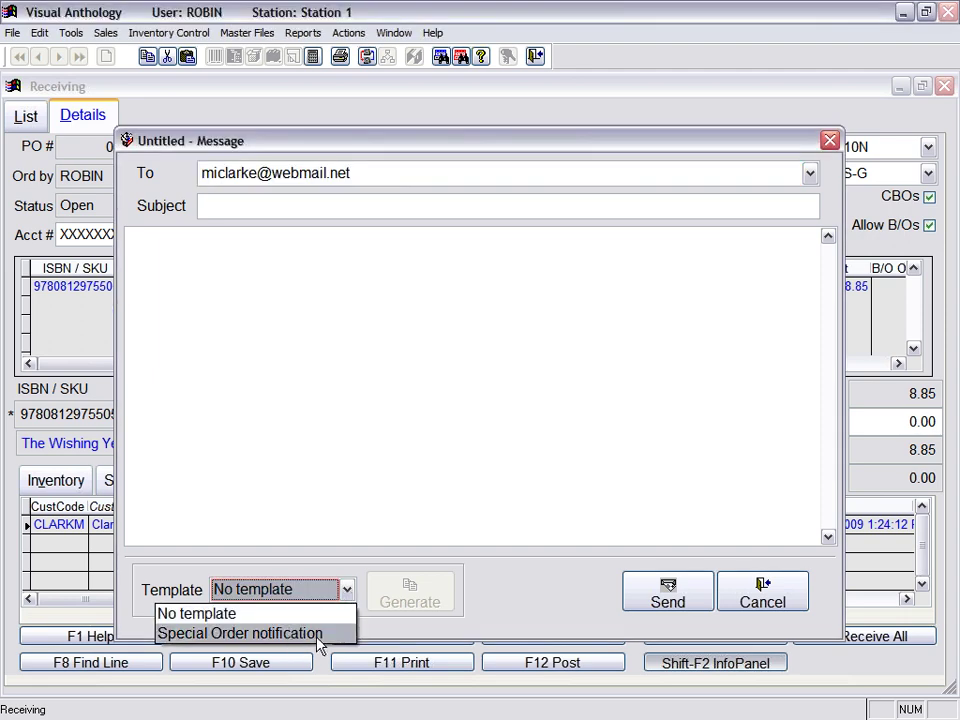
click(318, 635)
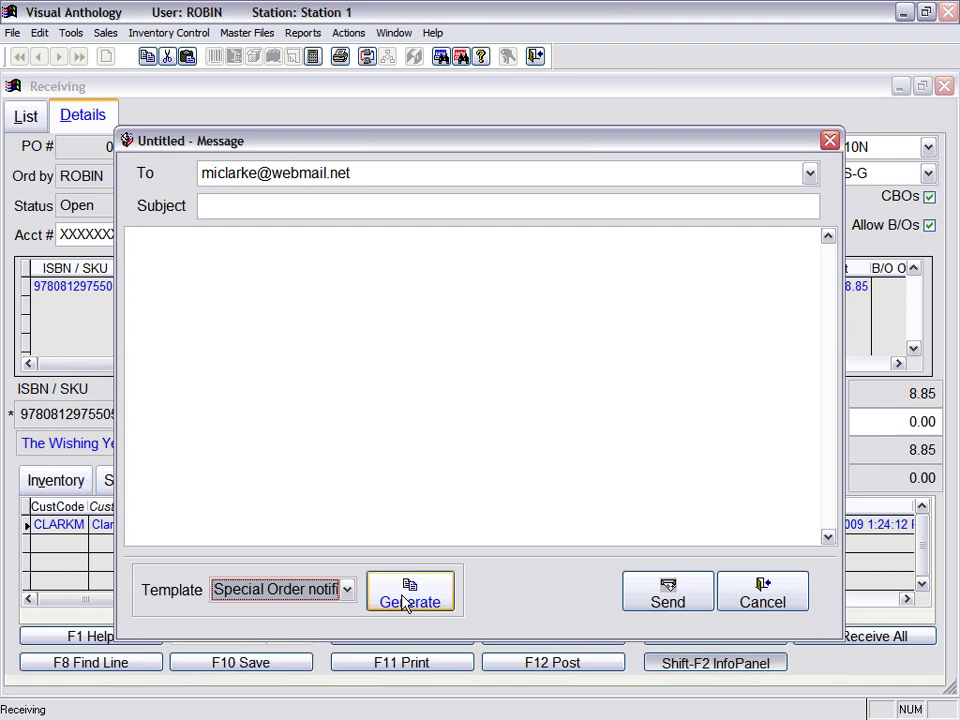
click(403, 596)
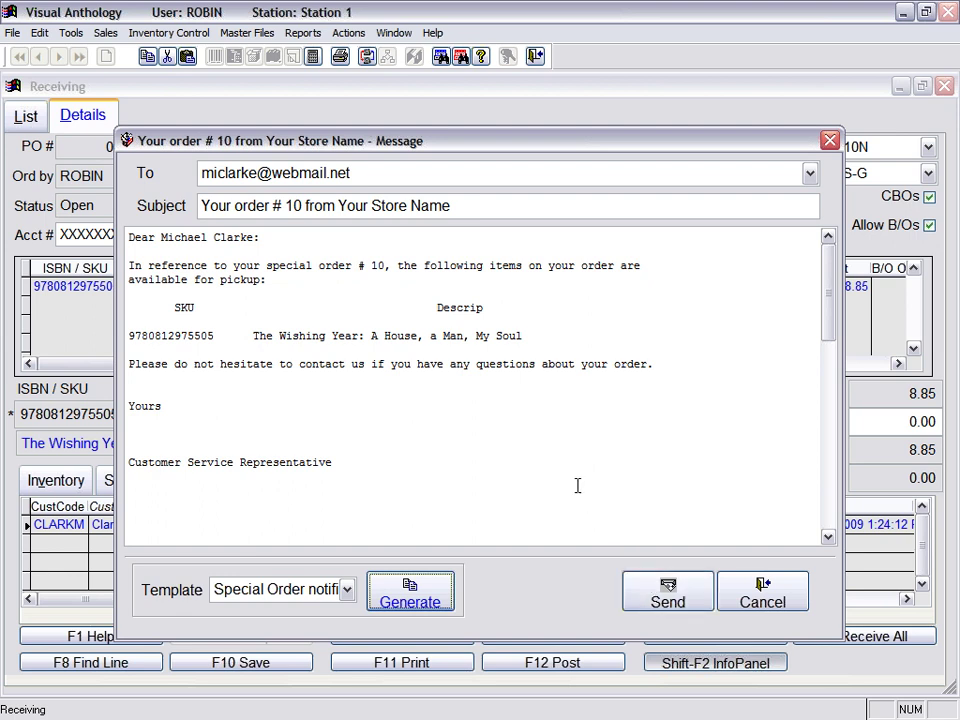
click(830, 140)
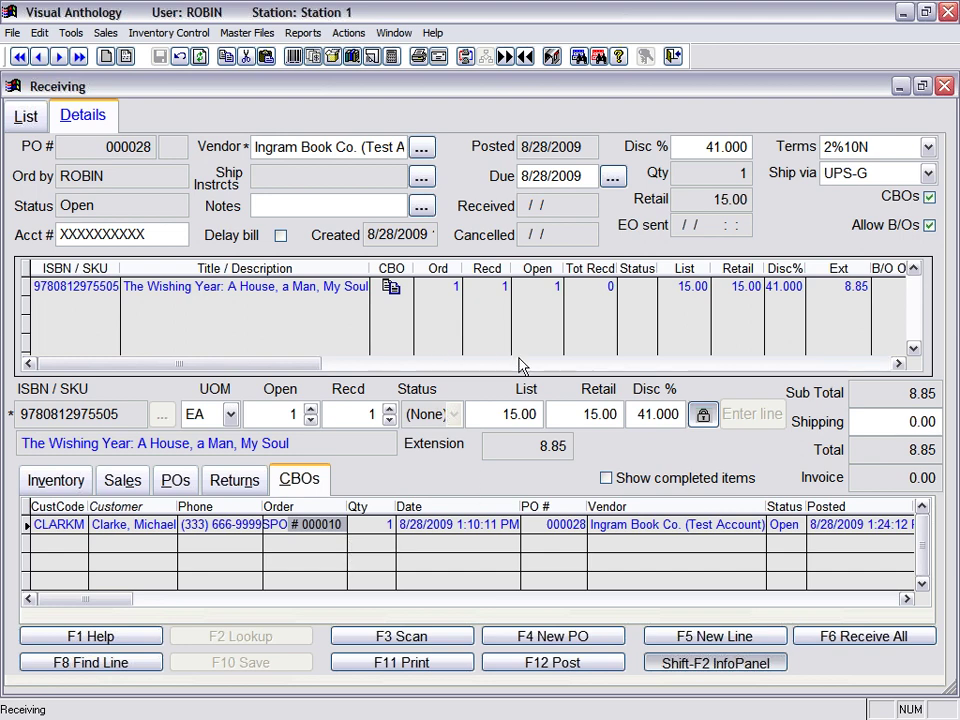
Step: Record the vendor invoice with a total of 8.85 and invoice date 08/28/2009, and save the receiving order
click(349, 32)
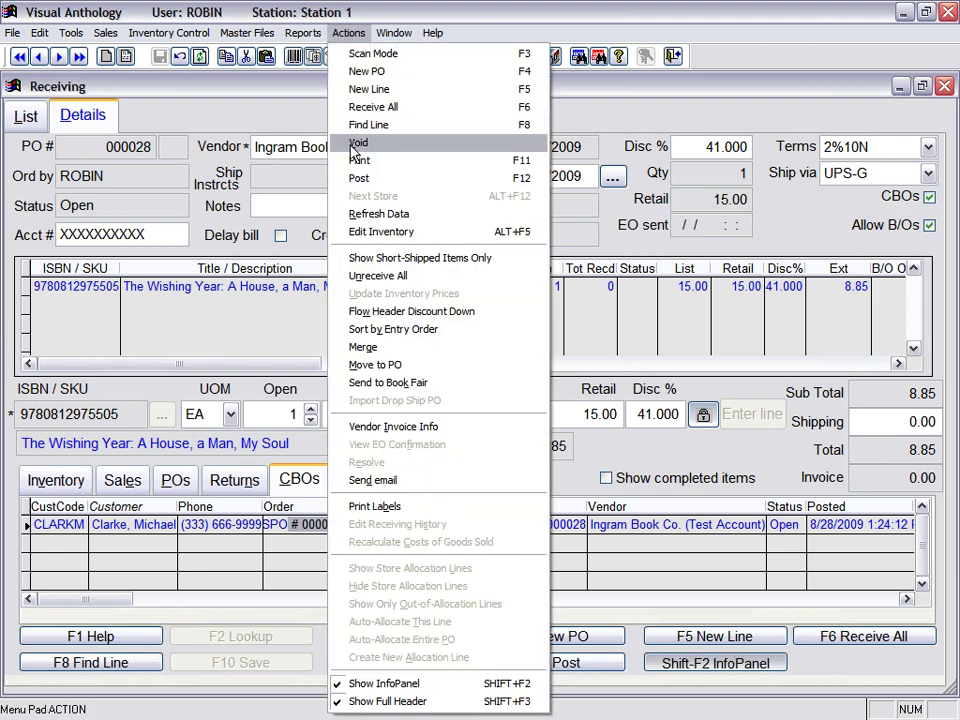
click(365, 438)
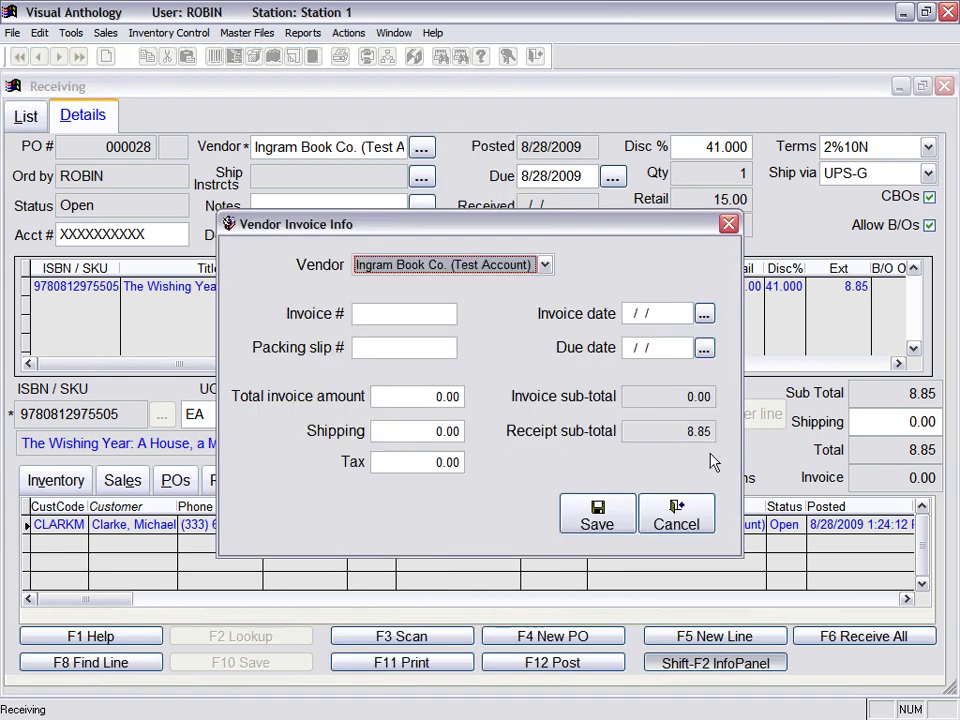
click(414, 395)
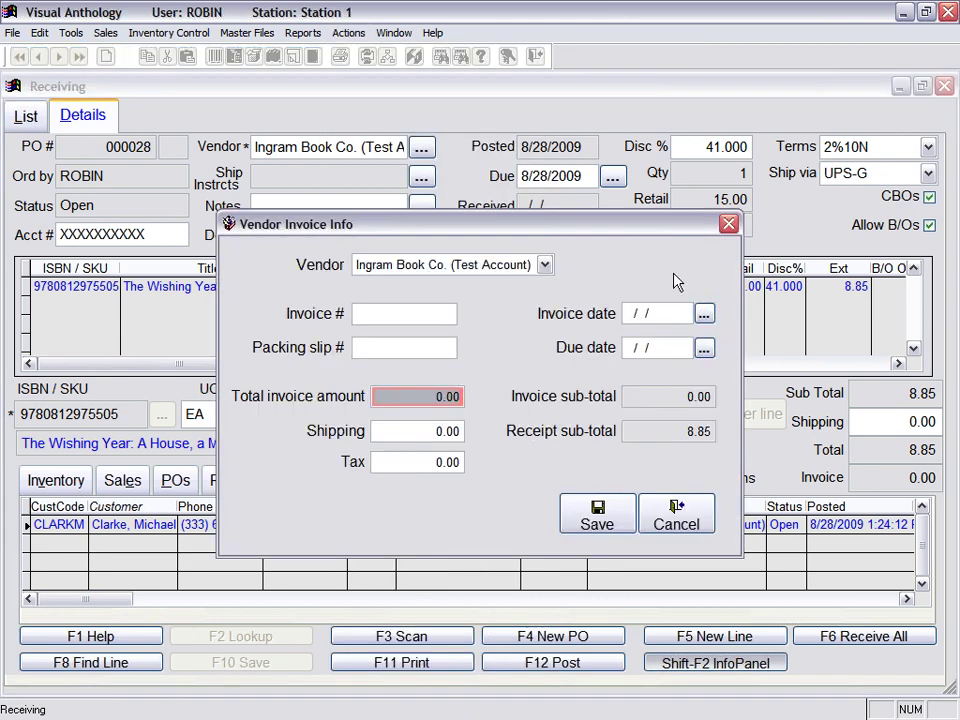
text(8.85)
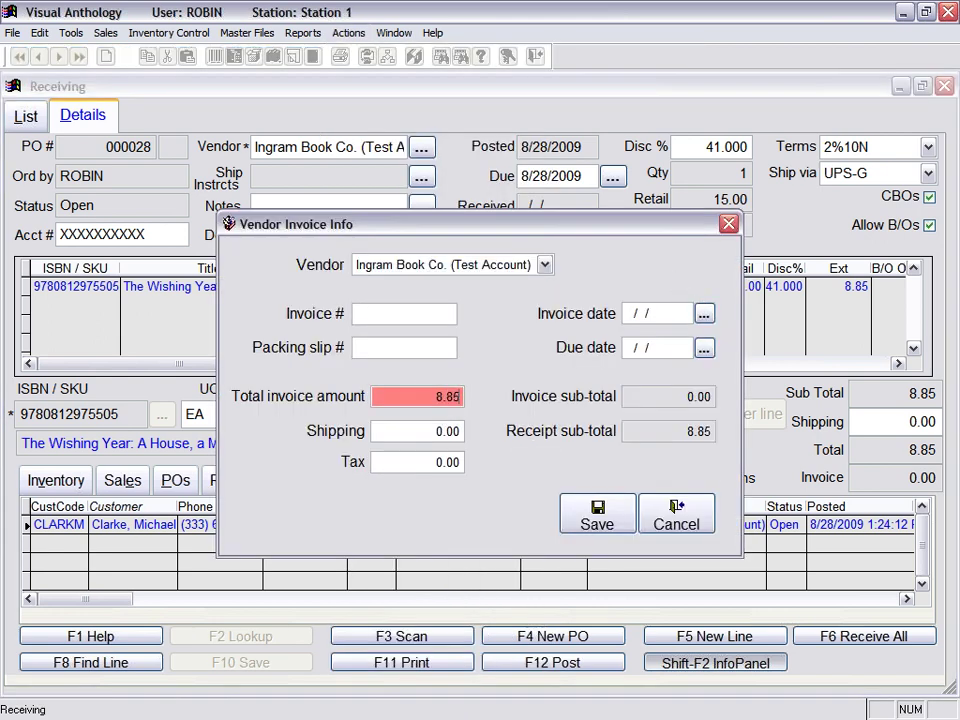
click(704, 313)
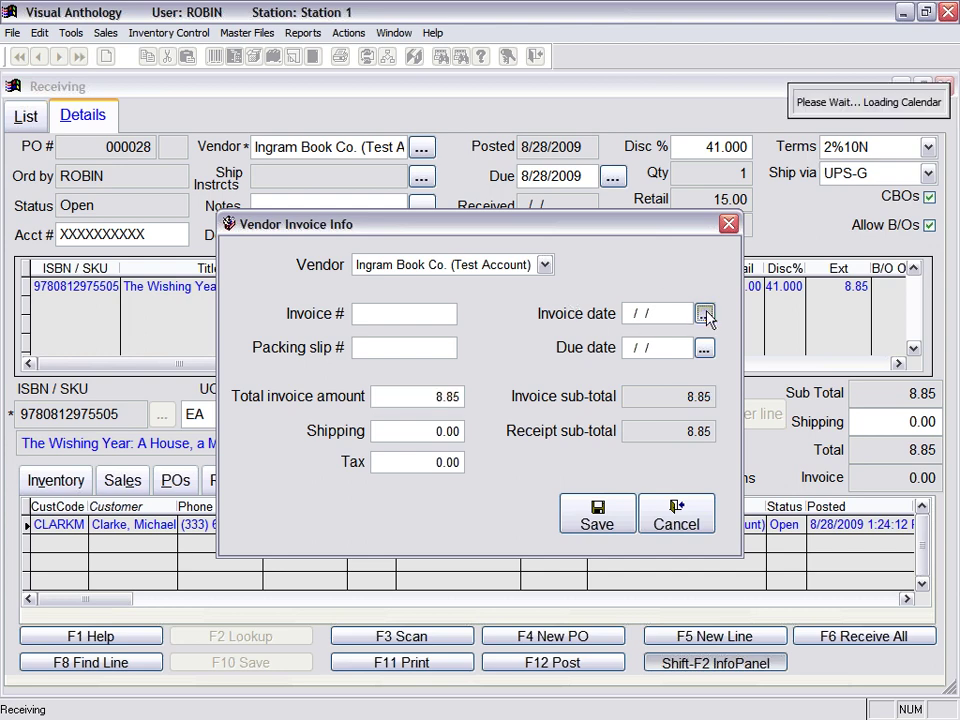
click(559, 481)
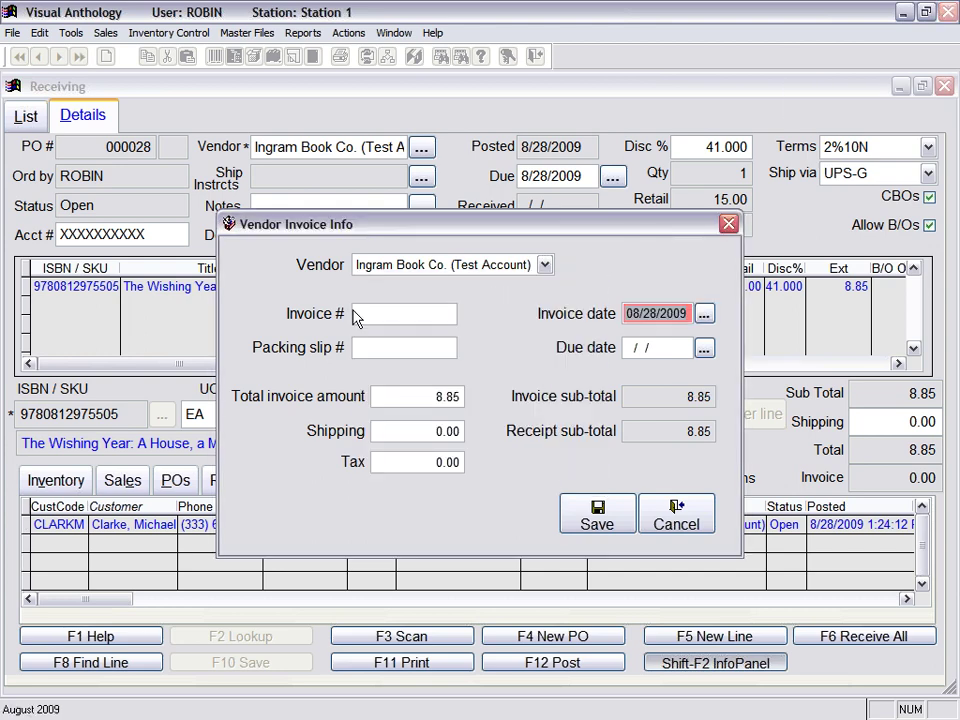
click(588, 524)
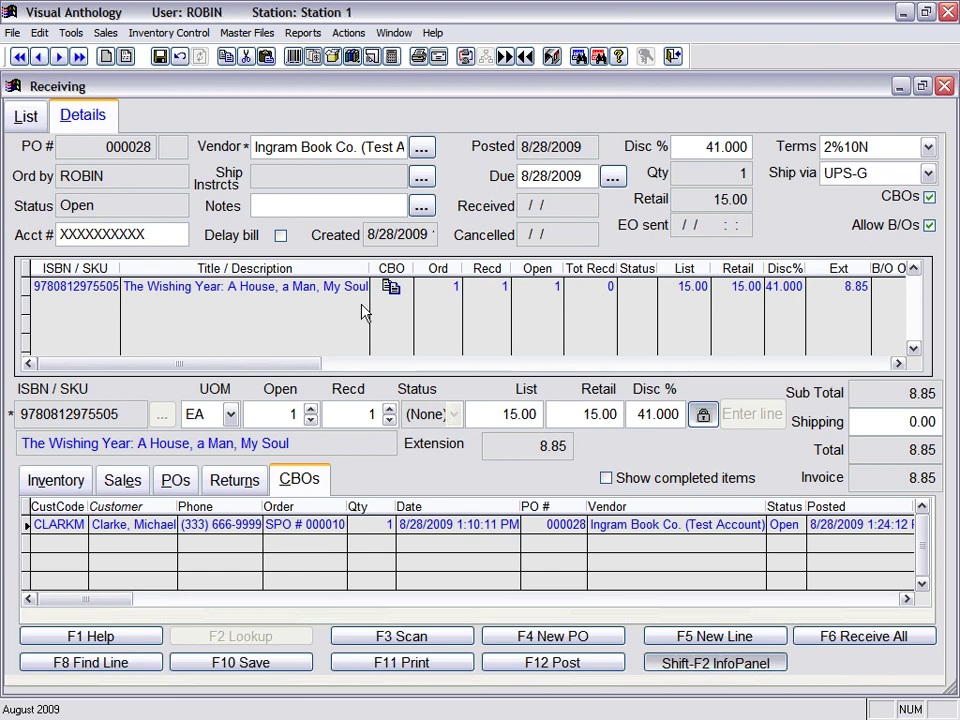
click(233, 668)
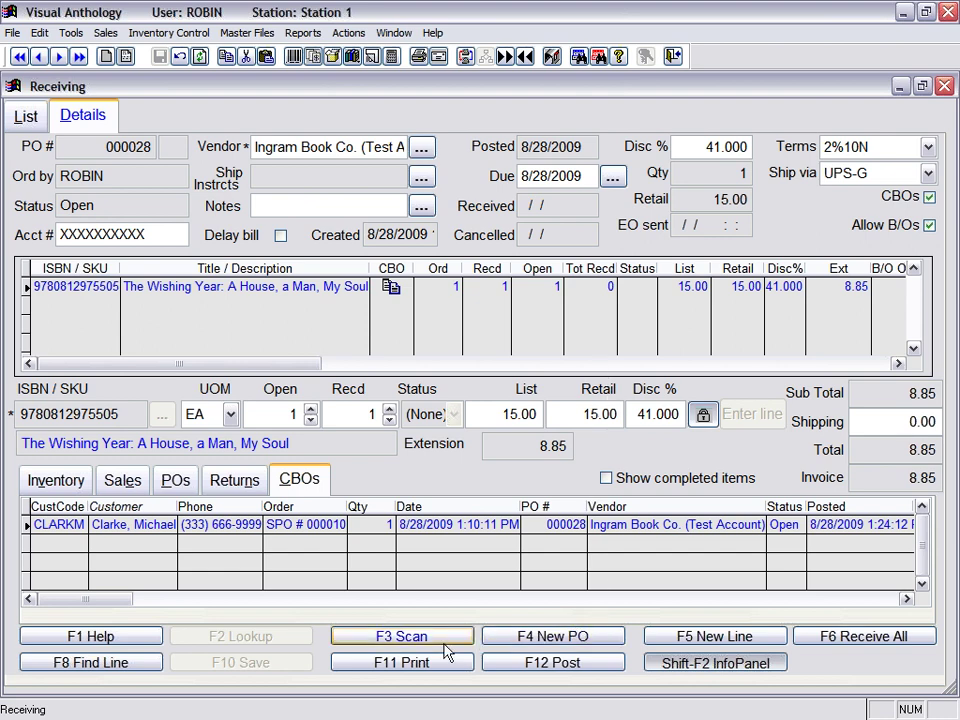
Step: Preview the CBO Info report for the receiving order, sorted by customer, and close the preview
click(428, 679)
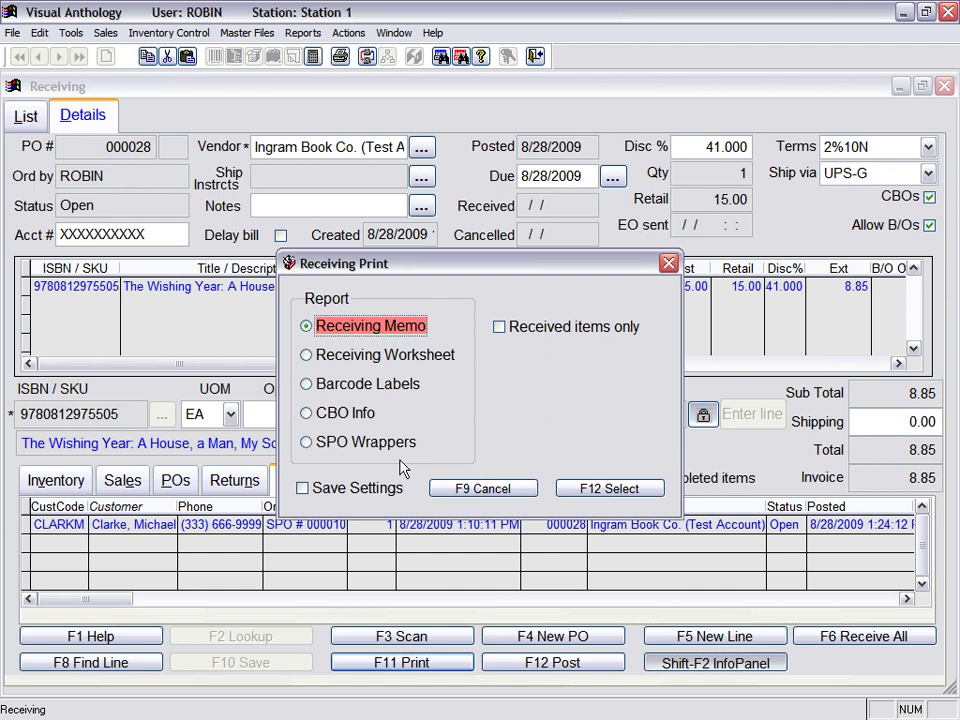
click(307, 412)
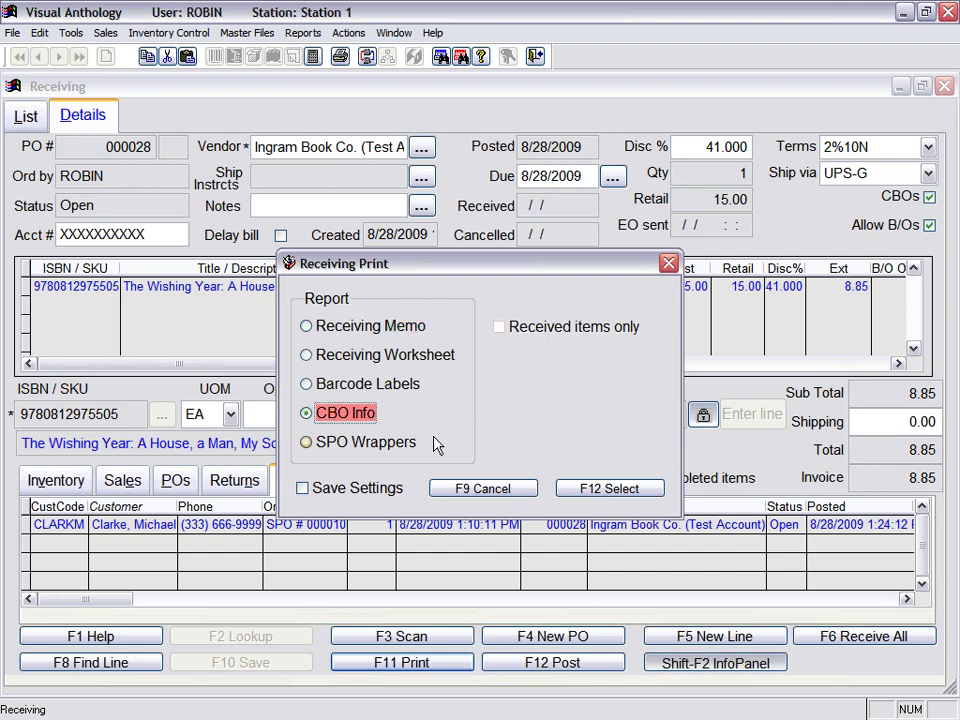
click(575, 488)
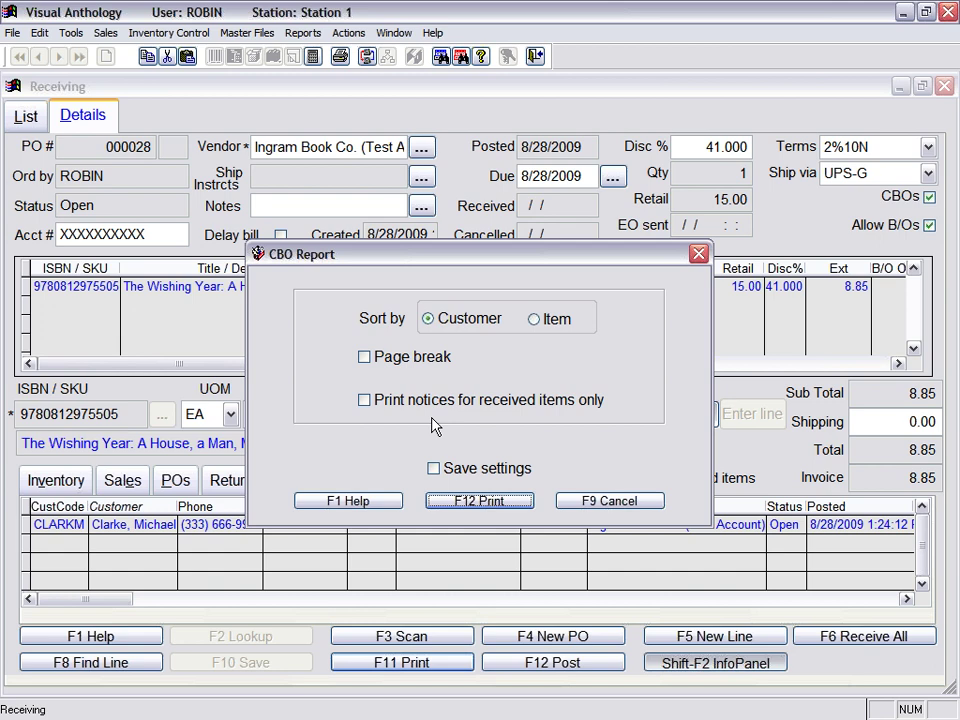
click(496, 502)
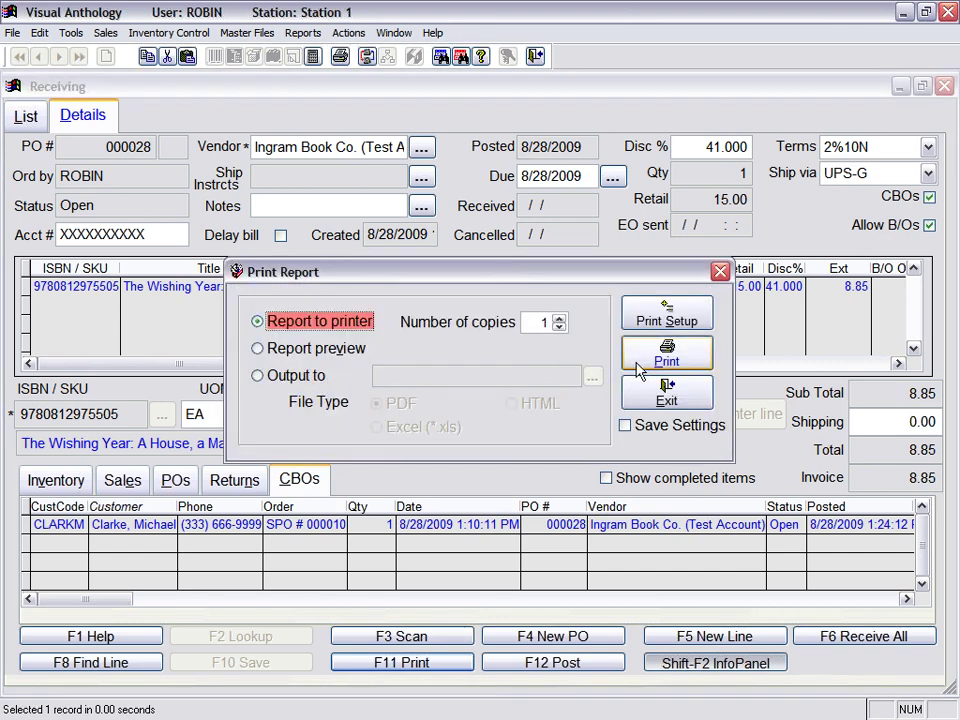
click(350, 350)
click(650, 358)
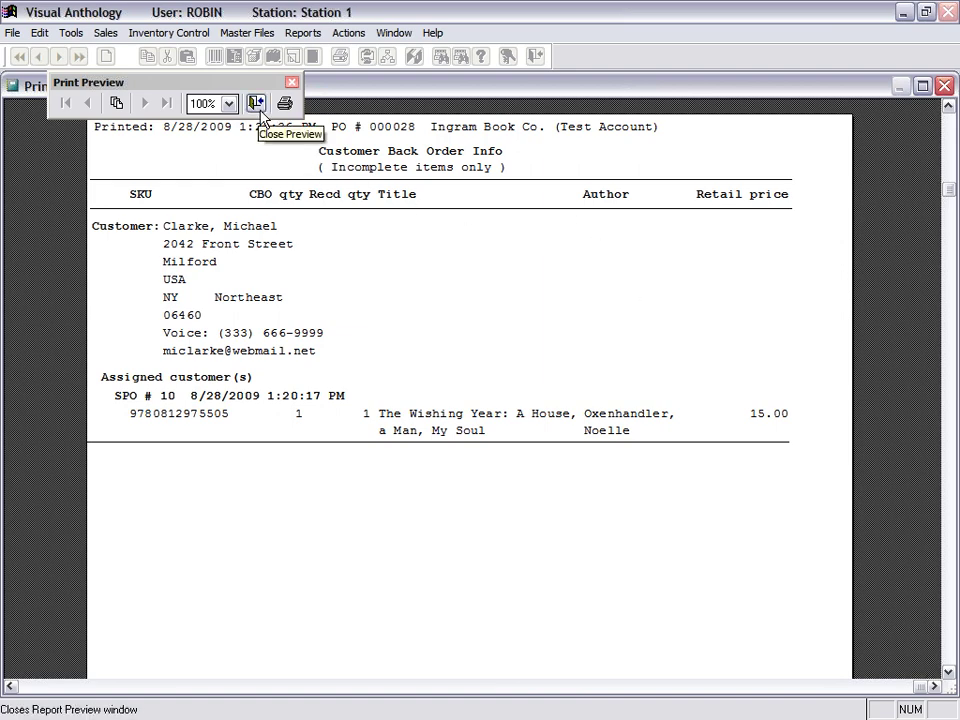
click(260, 110)
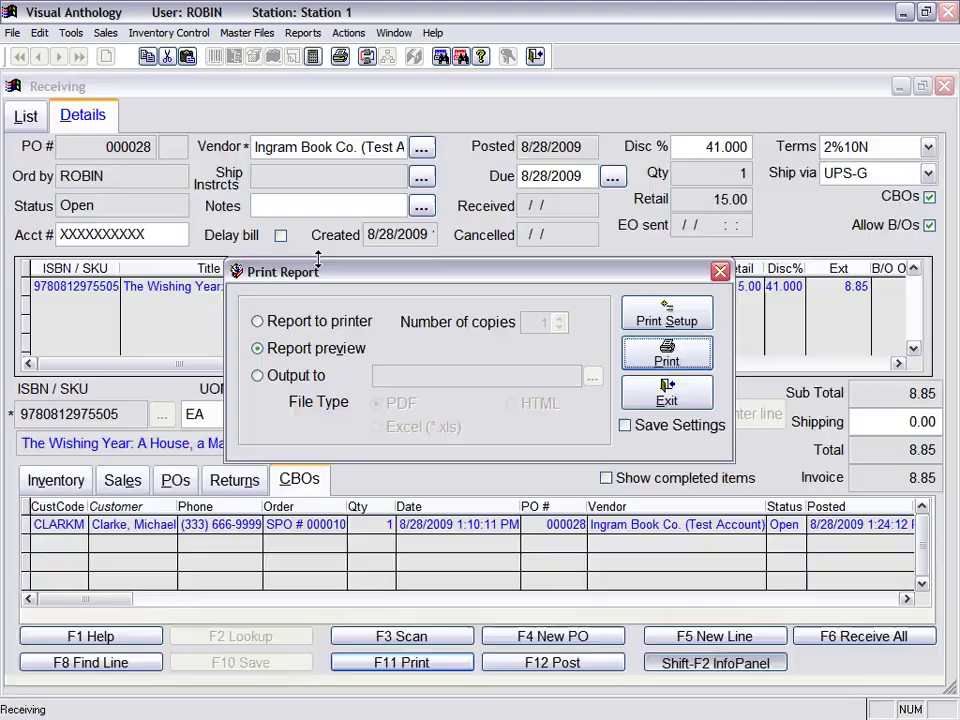
click(663, 396)
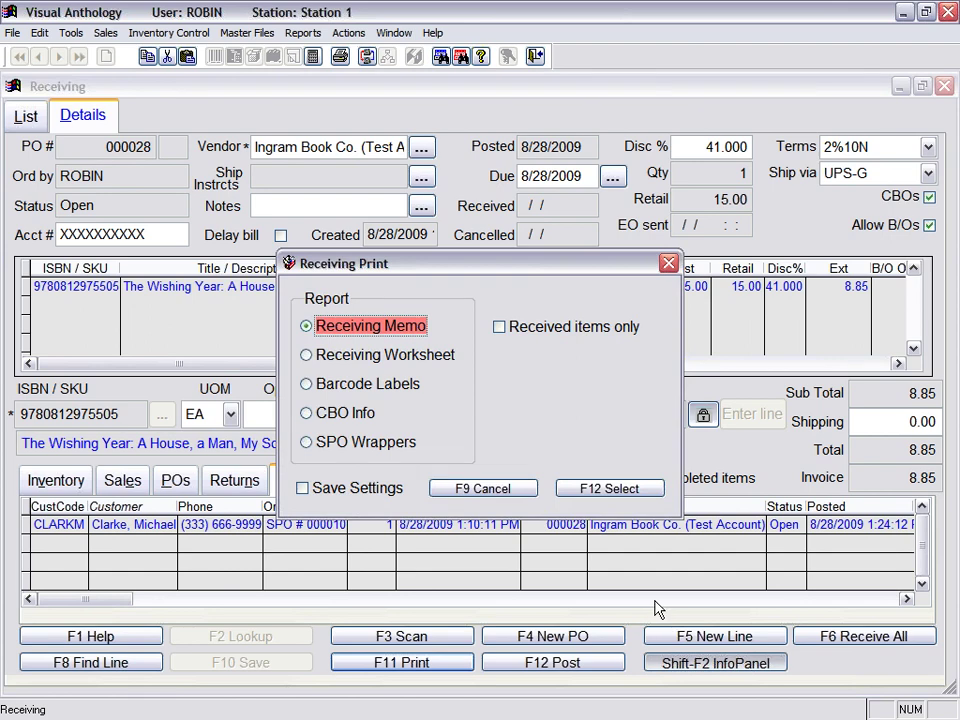
Step: Preview the SPO wrapper for the received special order on screen, and close the preview
click(339, 442)
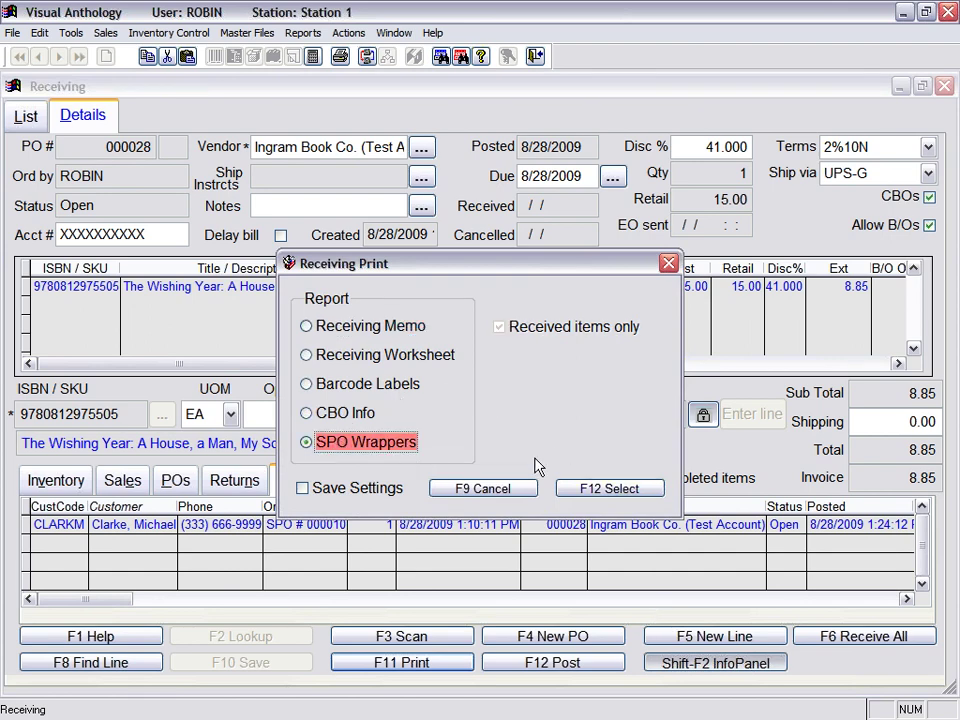
click(611, 492)
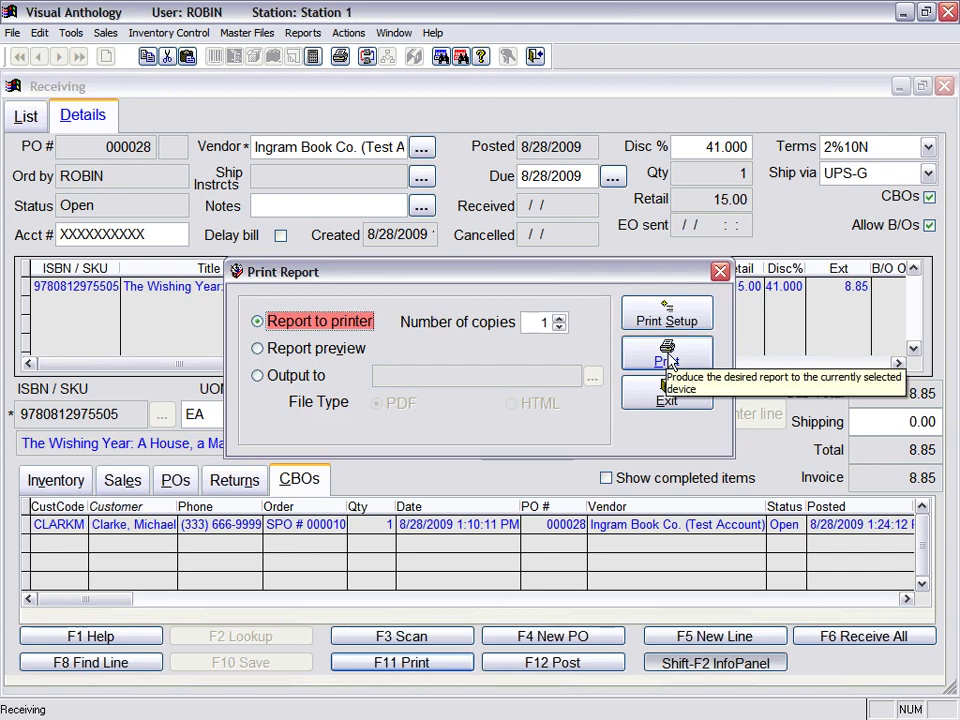
click(262, 348)
click(666, 354)
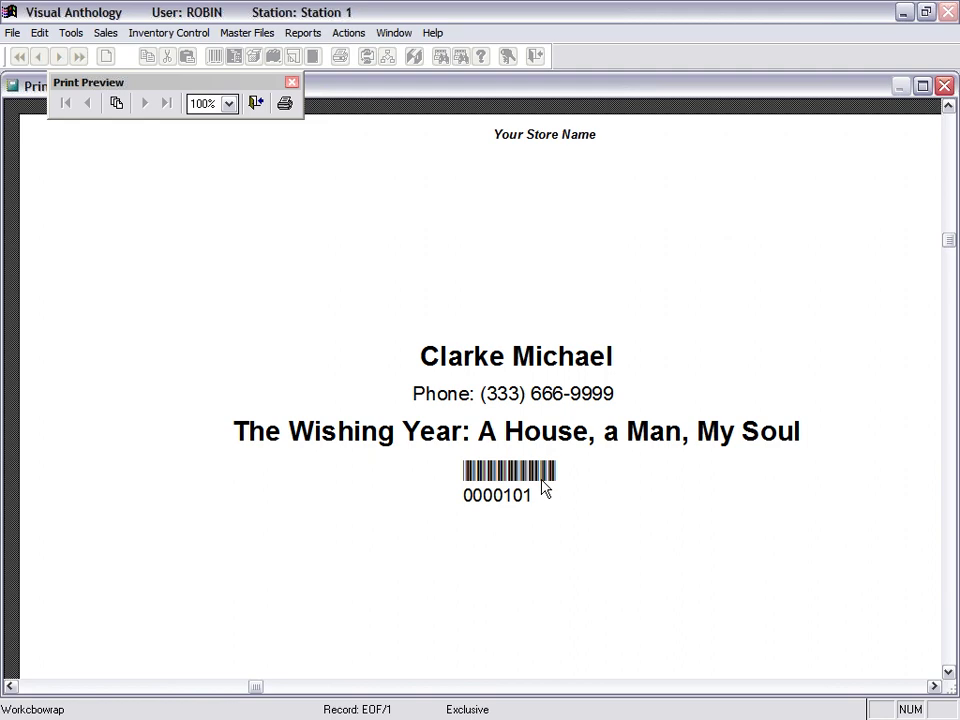
click(256, 102)
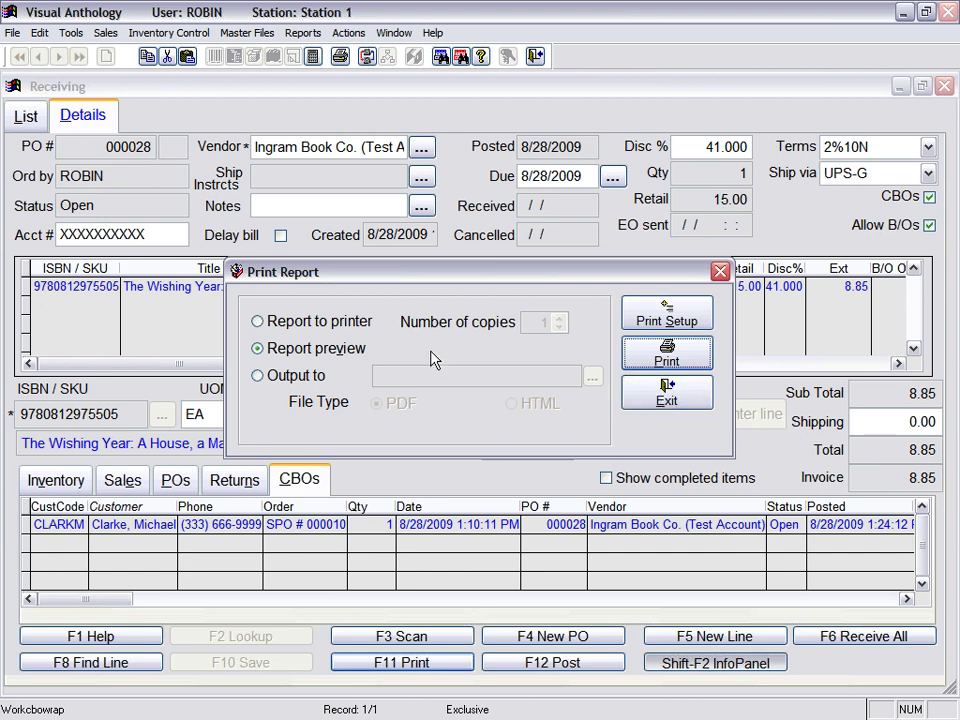
Step: Send one copy of the SPO wrapper to the printer
click(257, 321)
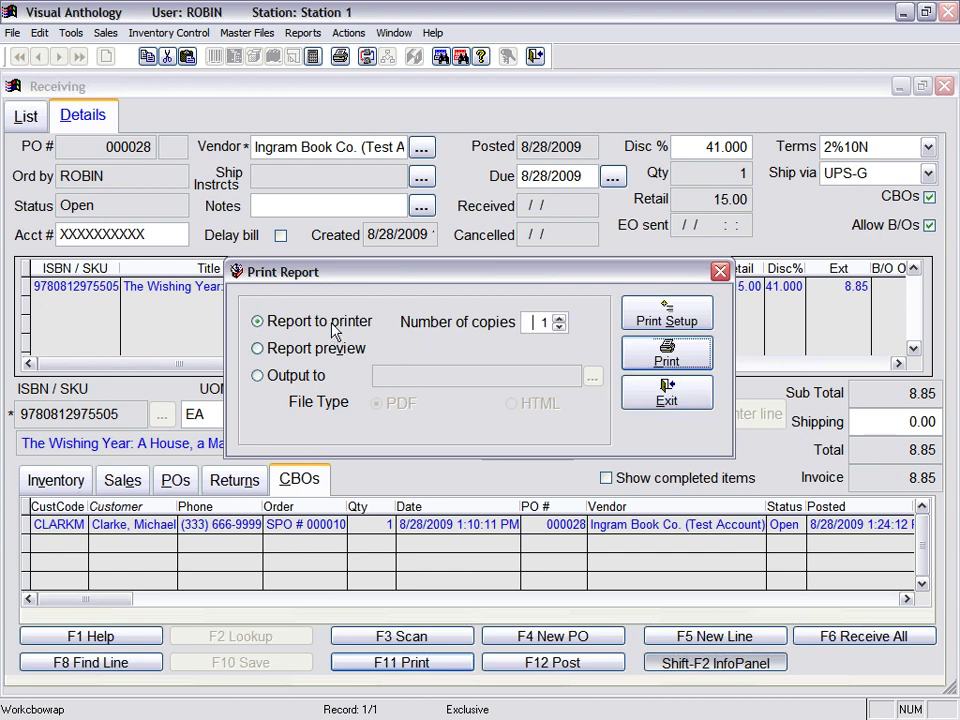
click(665, 362)
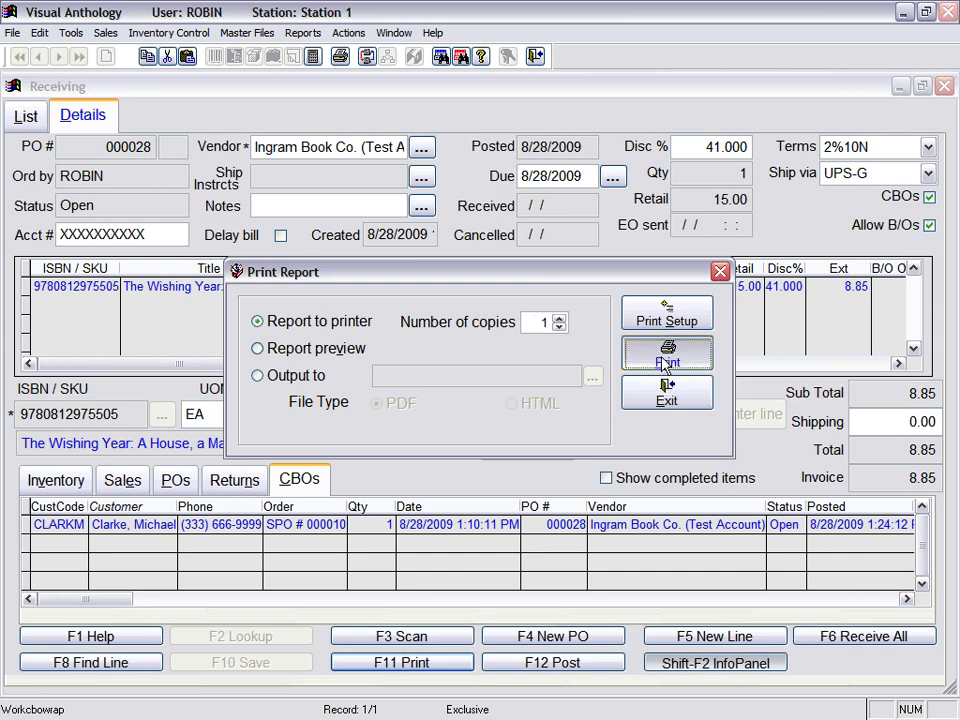
click(494, 387)
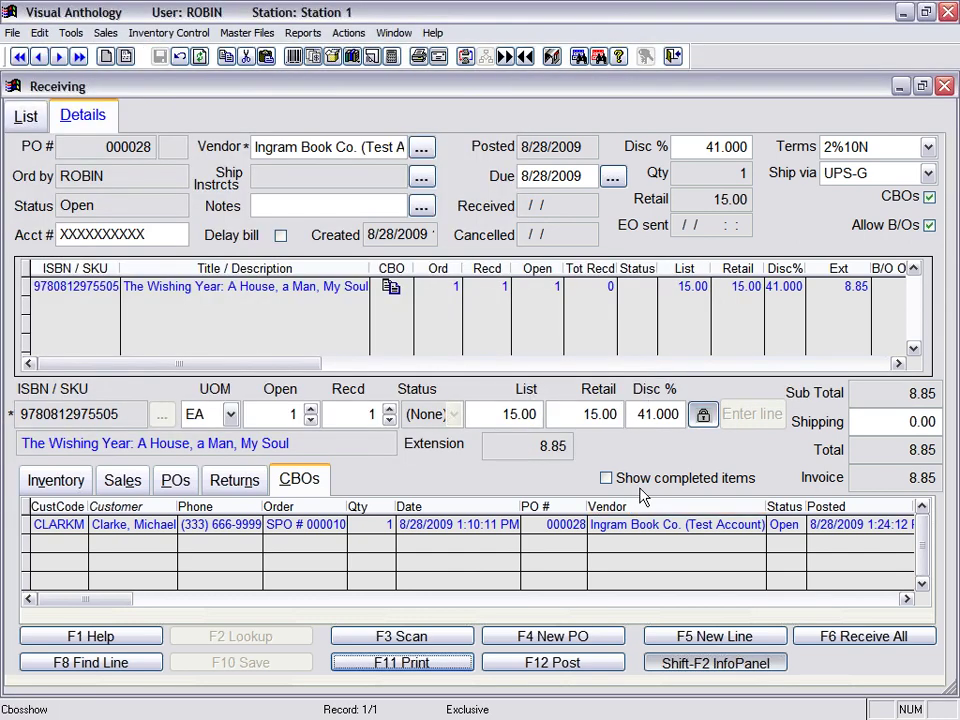
Step: Post the received Ingram Book Co. shipment, decline the follow-up prompt, and close Receiving
click(549, 676)
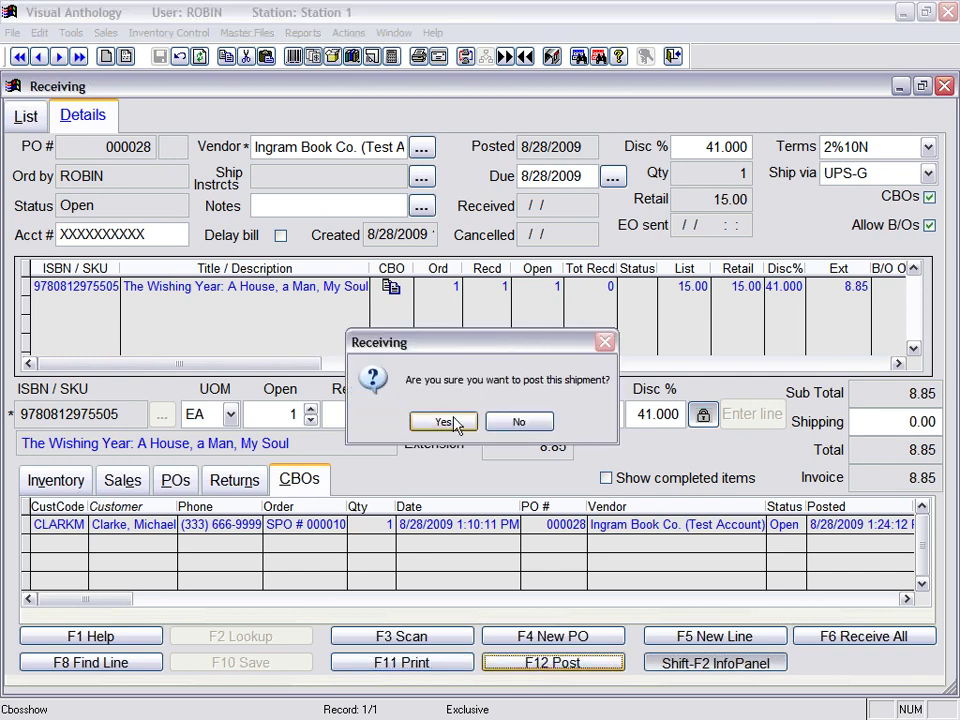
click(441, 421)
click(520, 421)
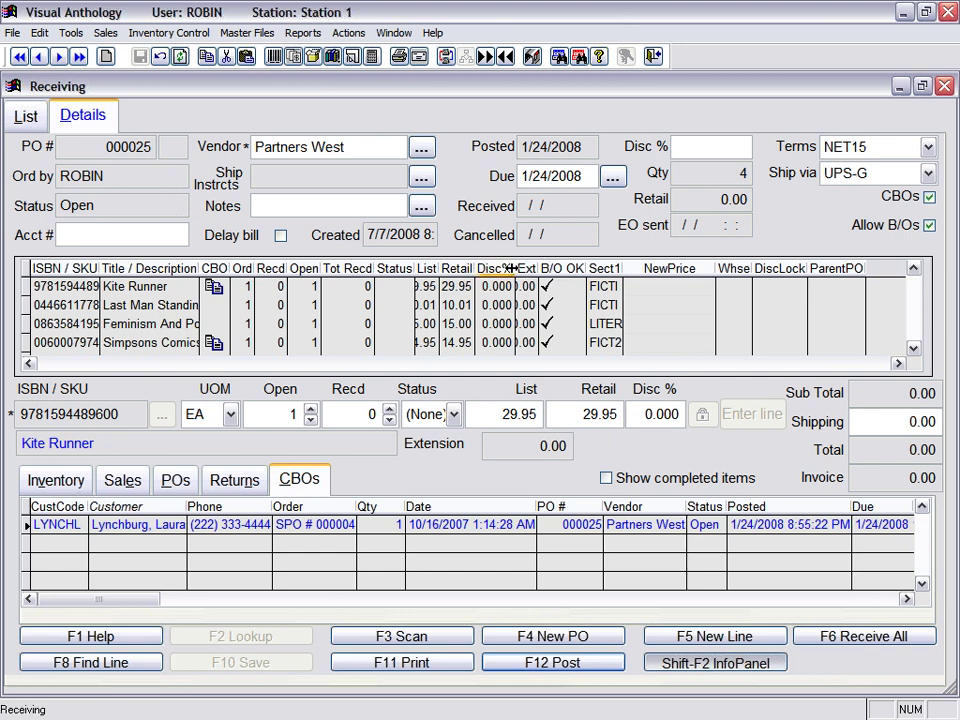
click(943, 87)
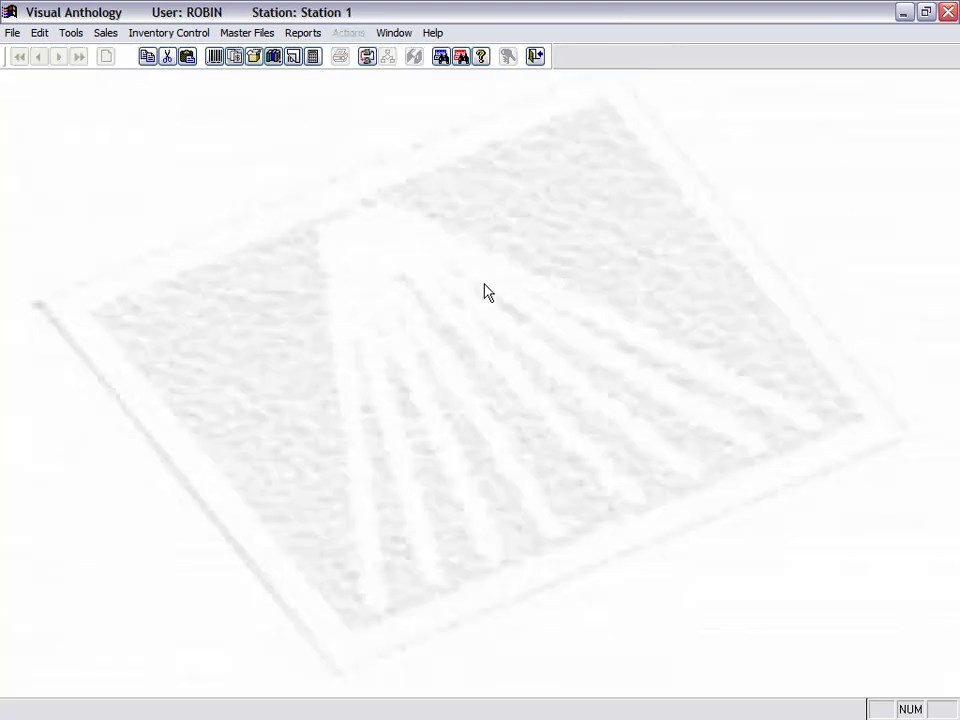
Step: Review the special order for The Wishing Year in the CBO Manager, including its Note and Notified In fields, and close the window
click(106, 33)
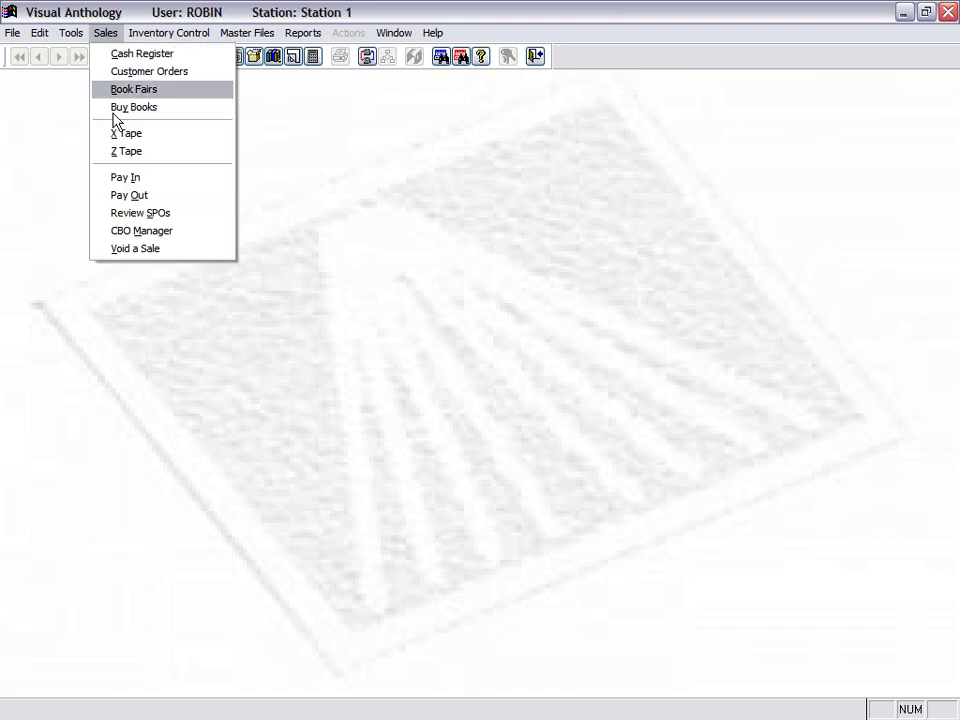
click(183, 241)
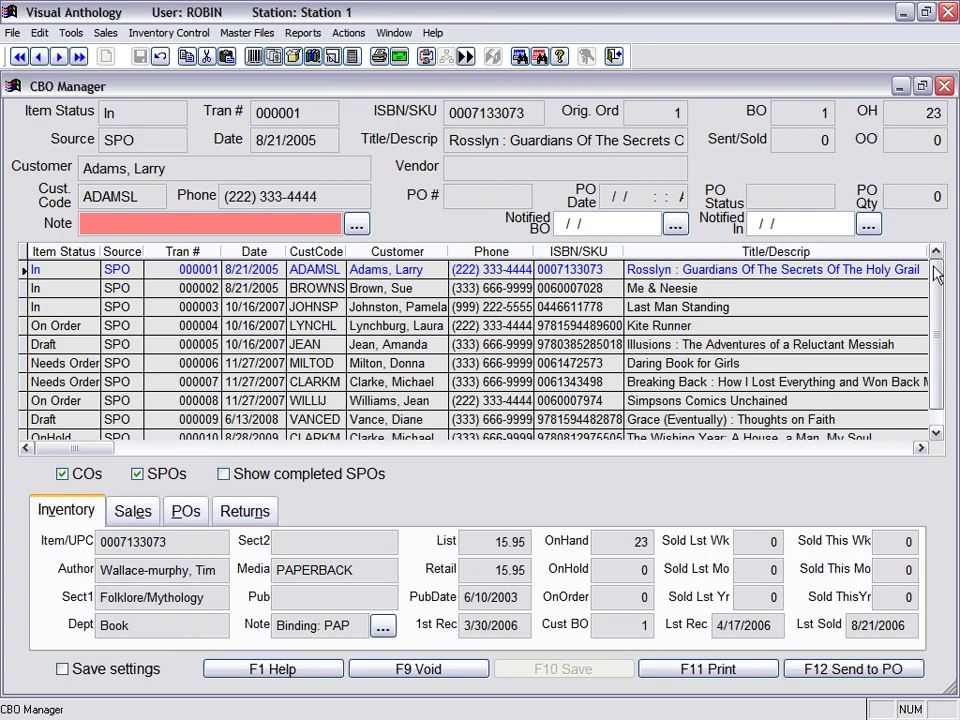
scroll(300, 350, down, 2)
click(170, 366)
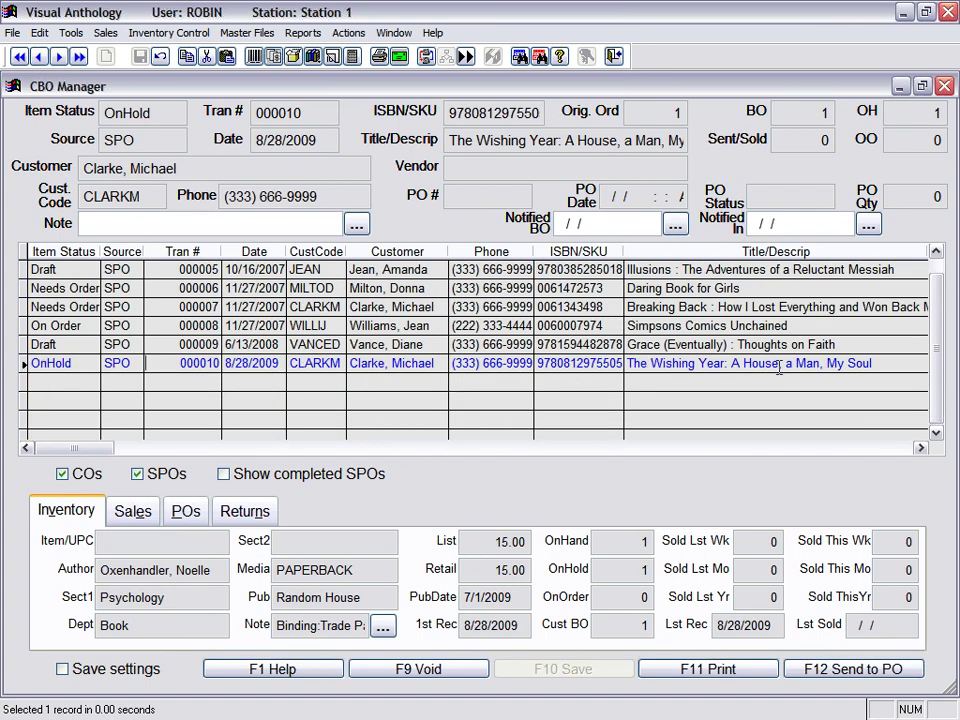
click(86, 225)
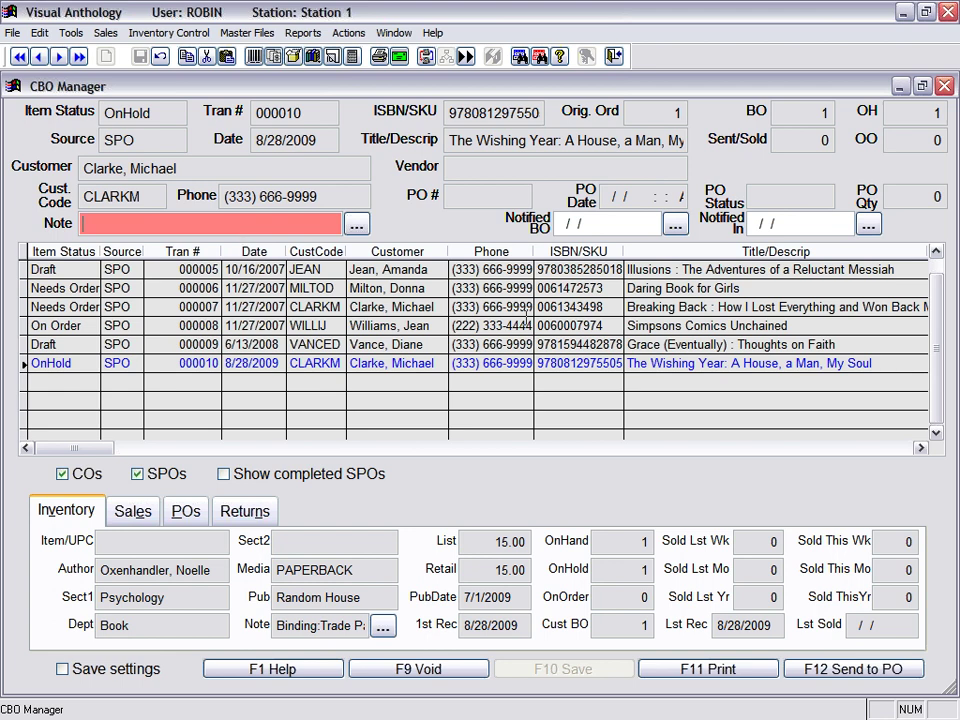
click(836, 232)
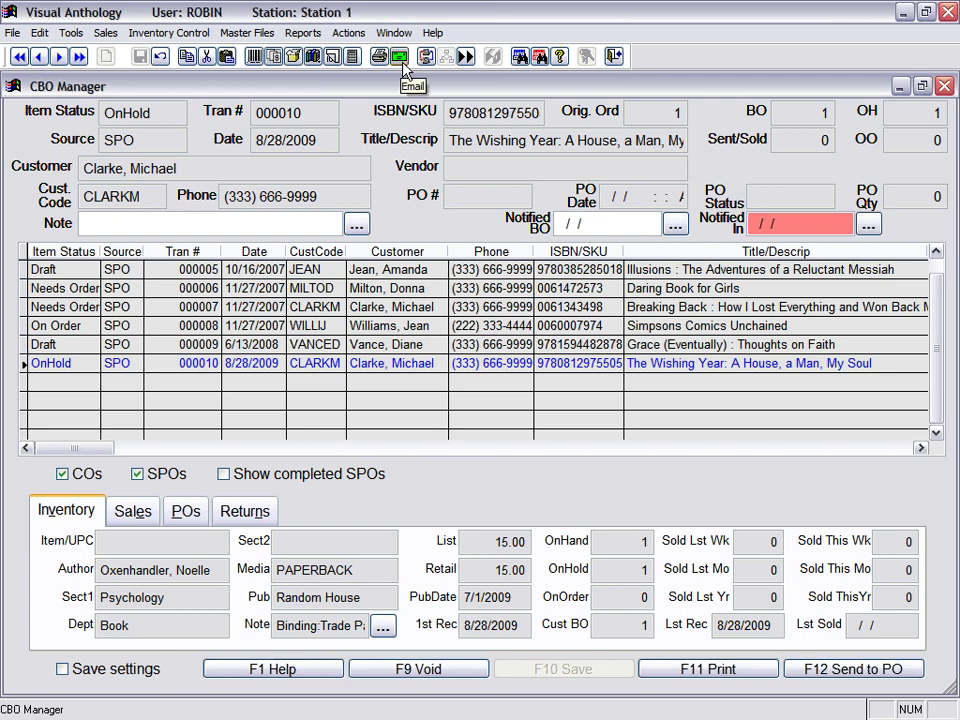
click(944, 86)
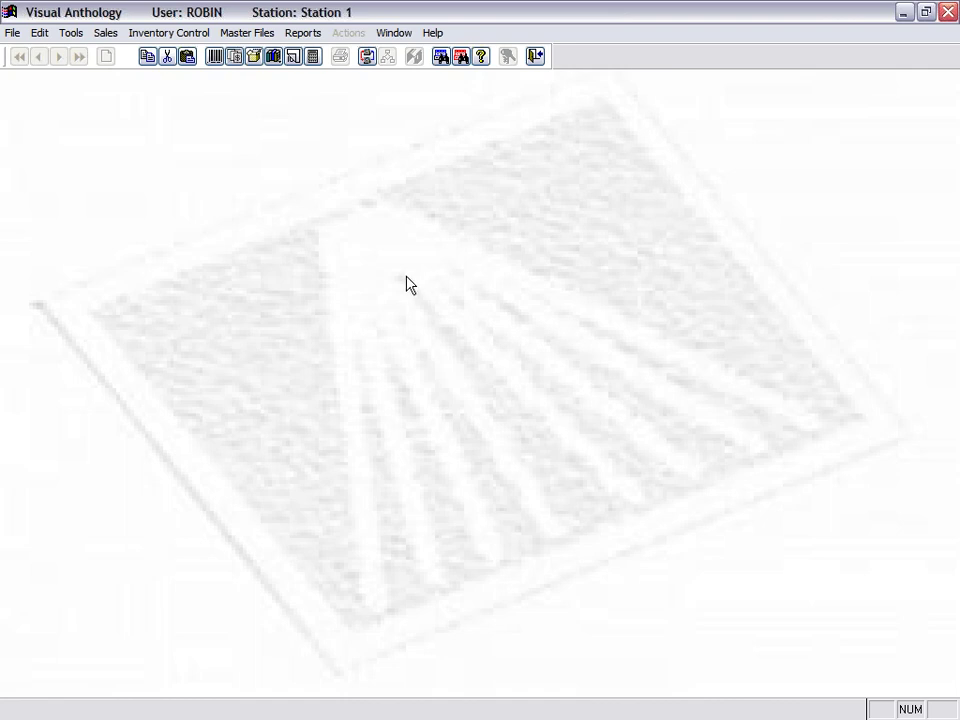
click(216, 60)
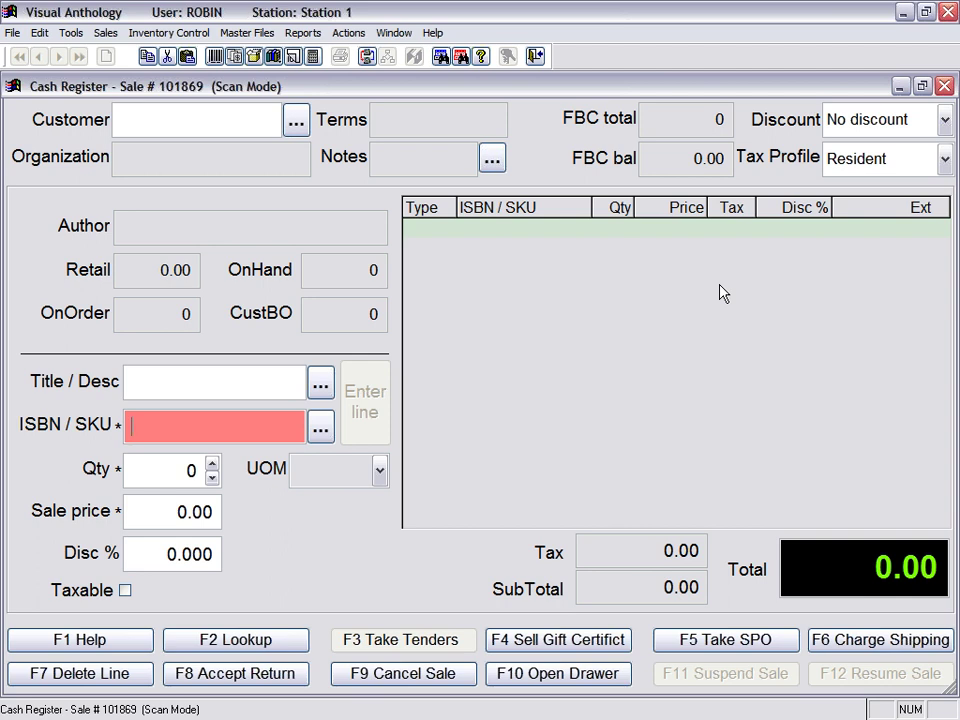
text(9780812975505)
key(Return)
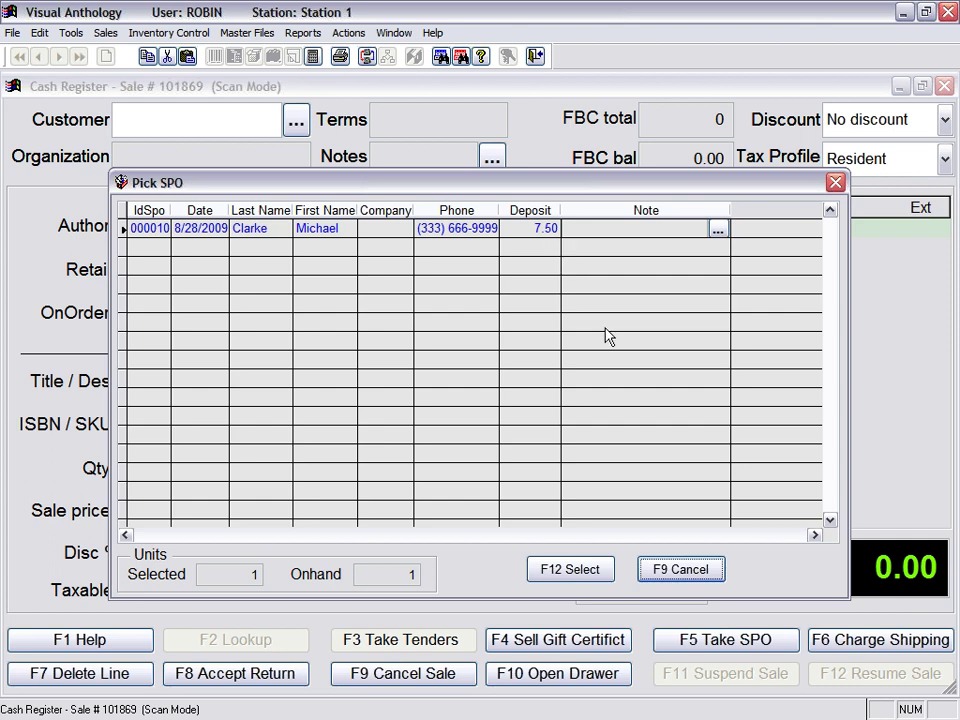
click(553, 569)
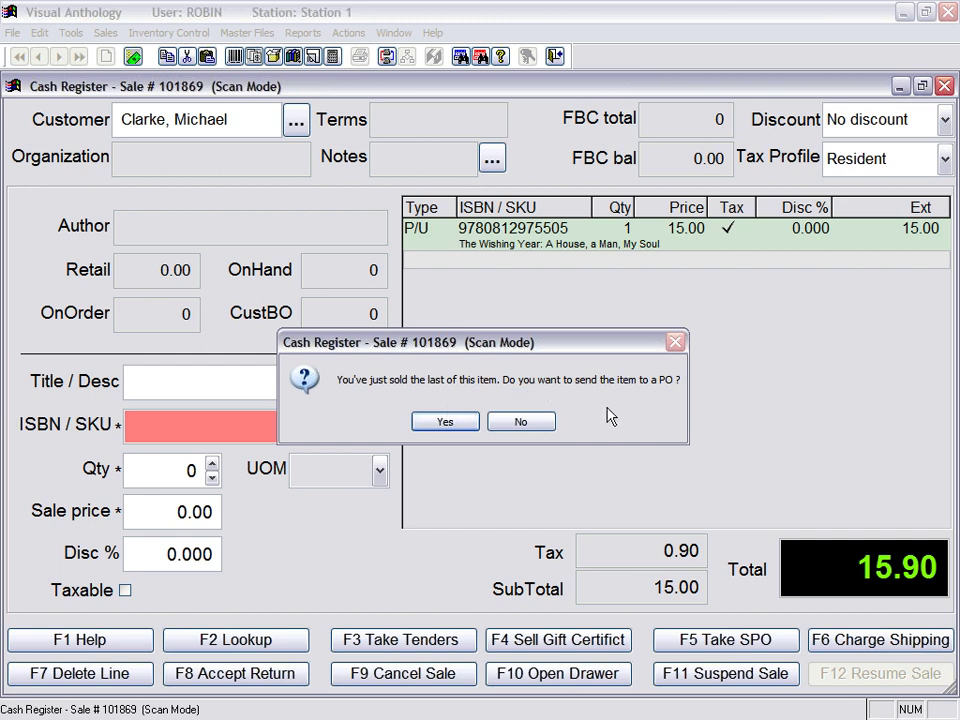
click(522, 423)
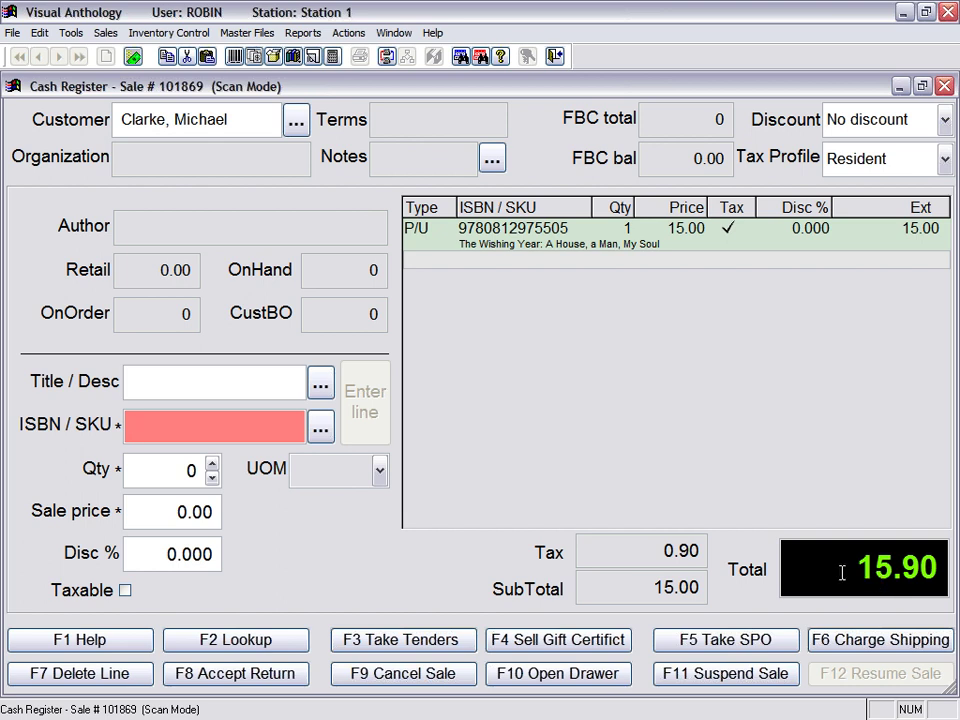
Step: Tender the remaining 8.40 by Visa and complete the pickup sale, without saving the receipt image
click(403, 645)
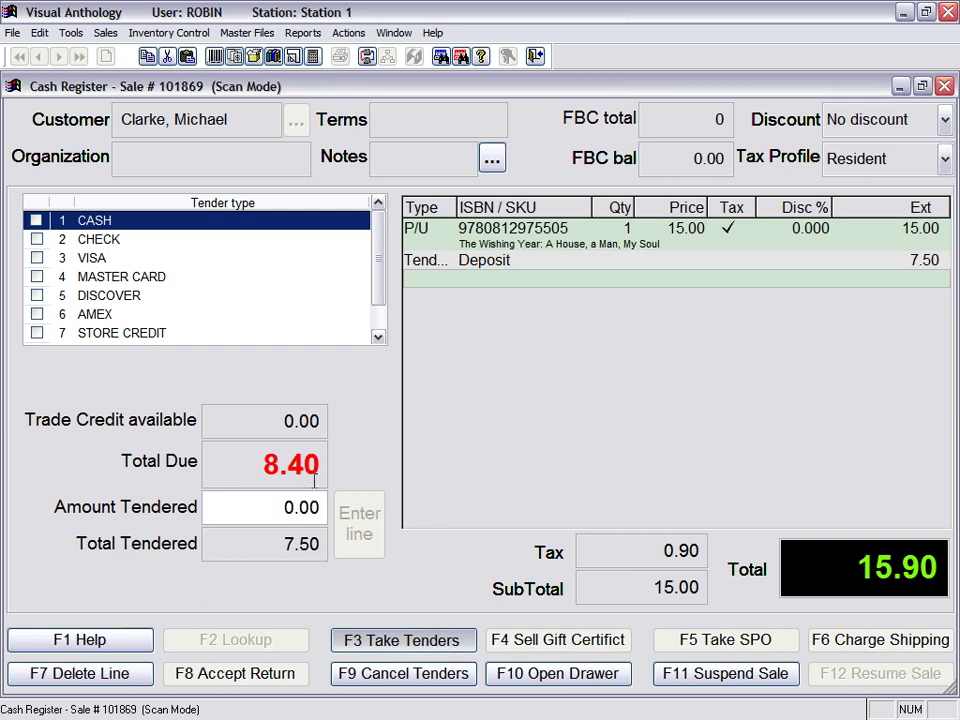
click(37, 259)
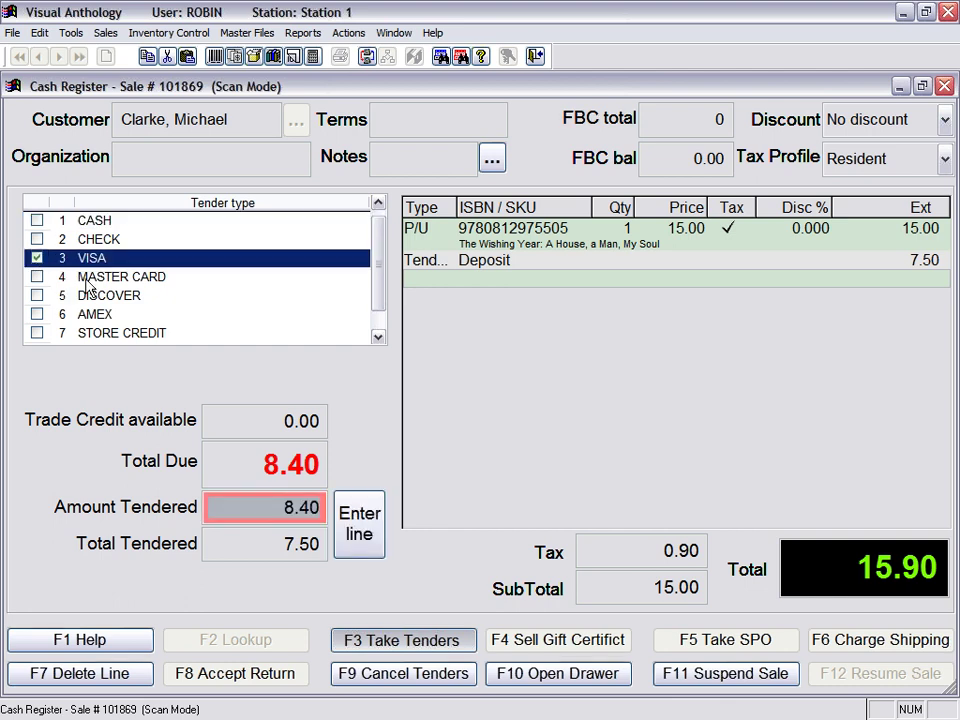
click(366, 536)
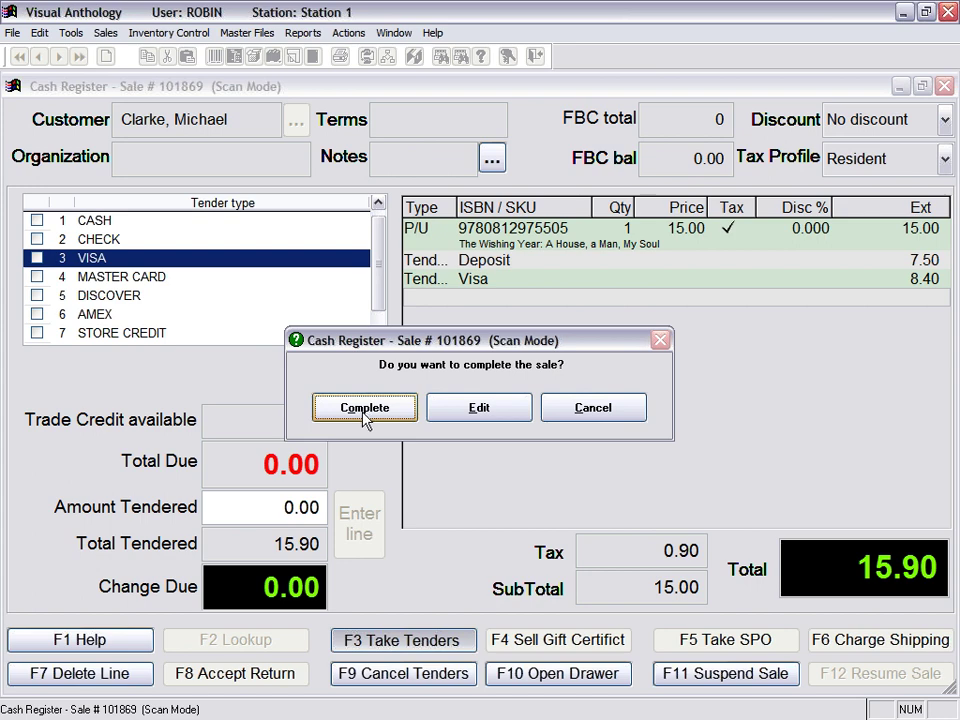
click(366, 410)
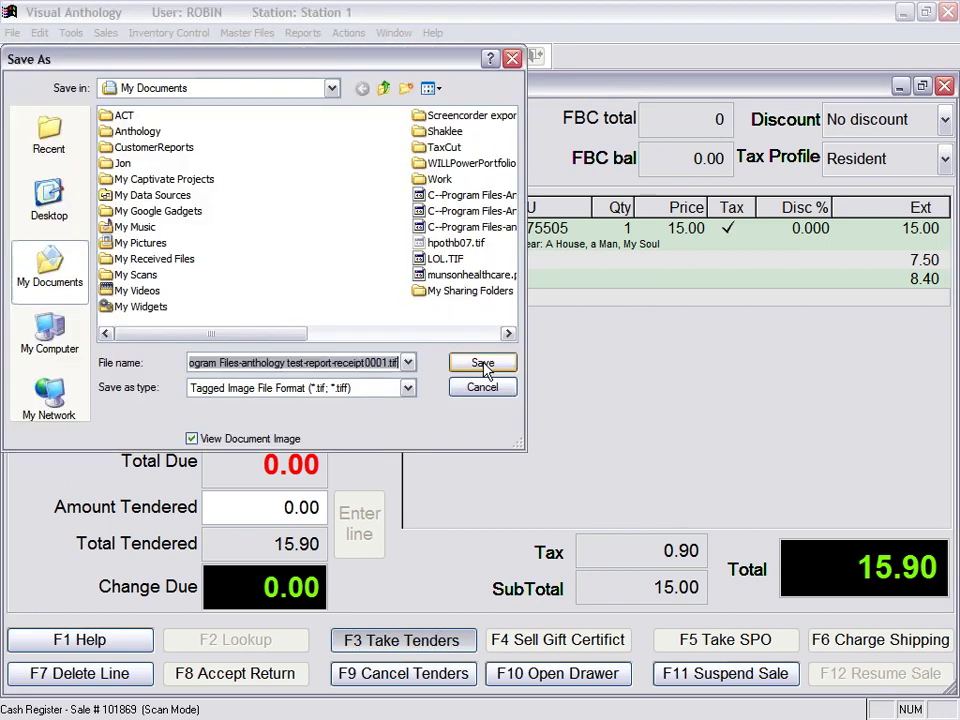
click(495, 391)
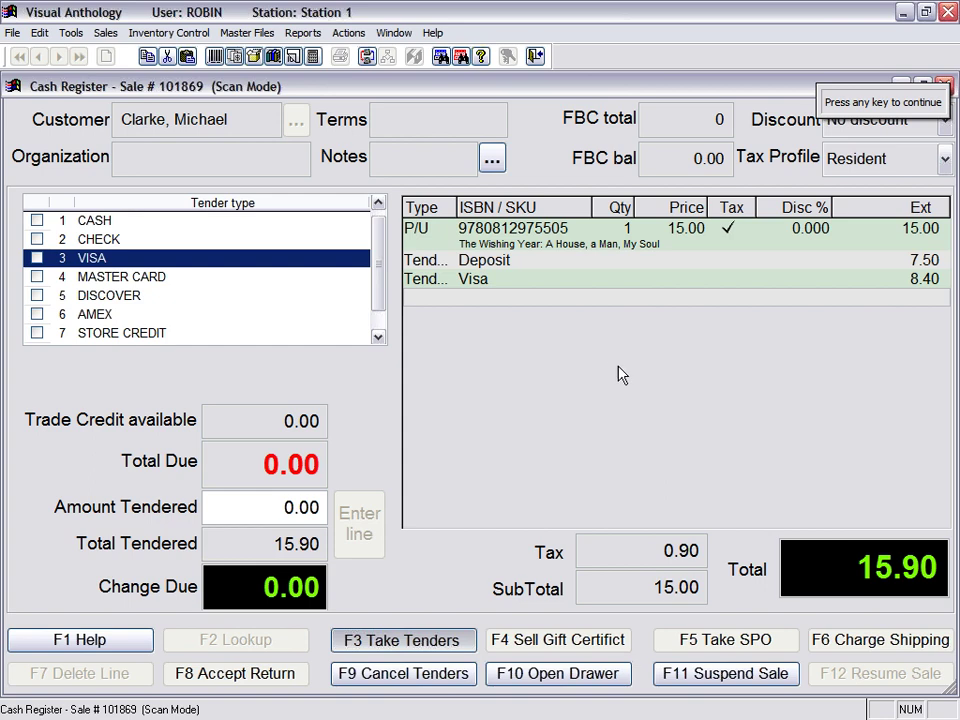
key(Return)
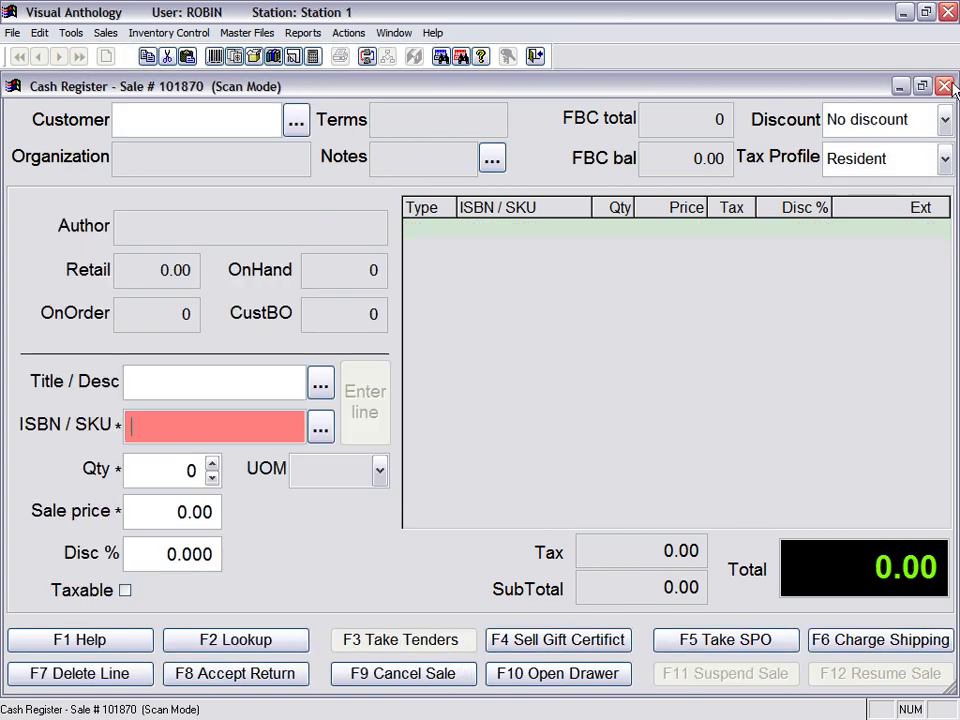
Step: Close the register, review the completed special order for The Wishing Year in the CBO Manager with completed SPOs shown, and close the window
key(Escape)
click(106, 34)
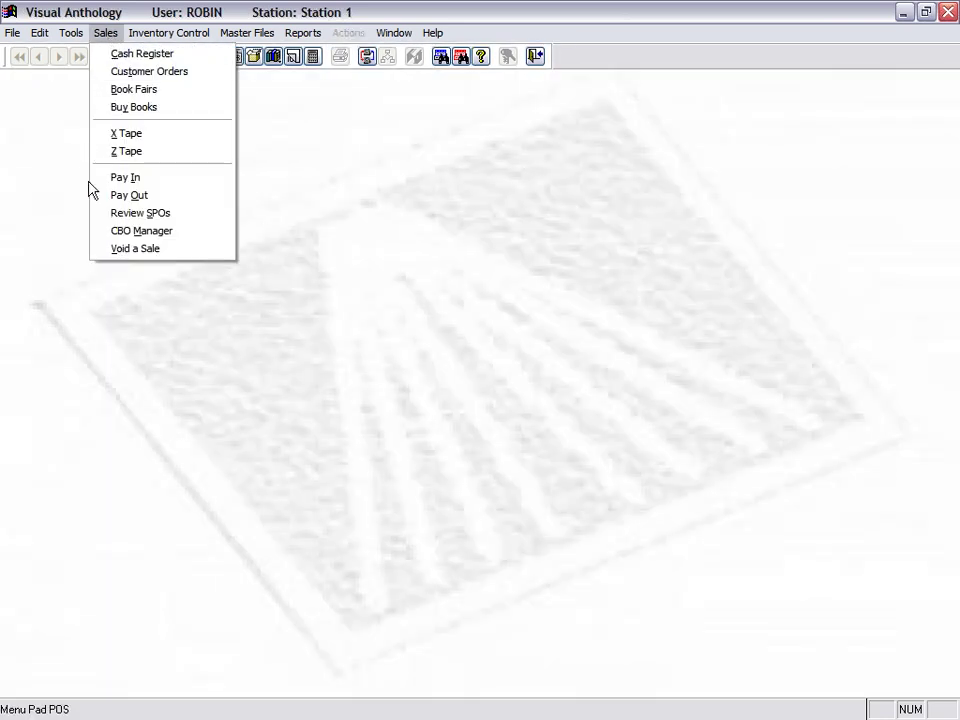
click(152, 232)
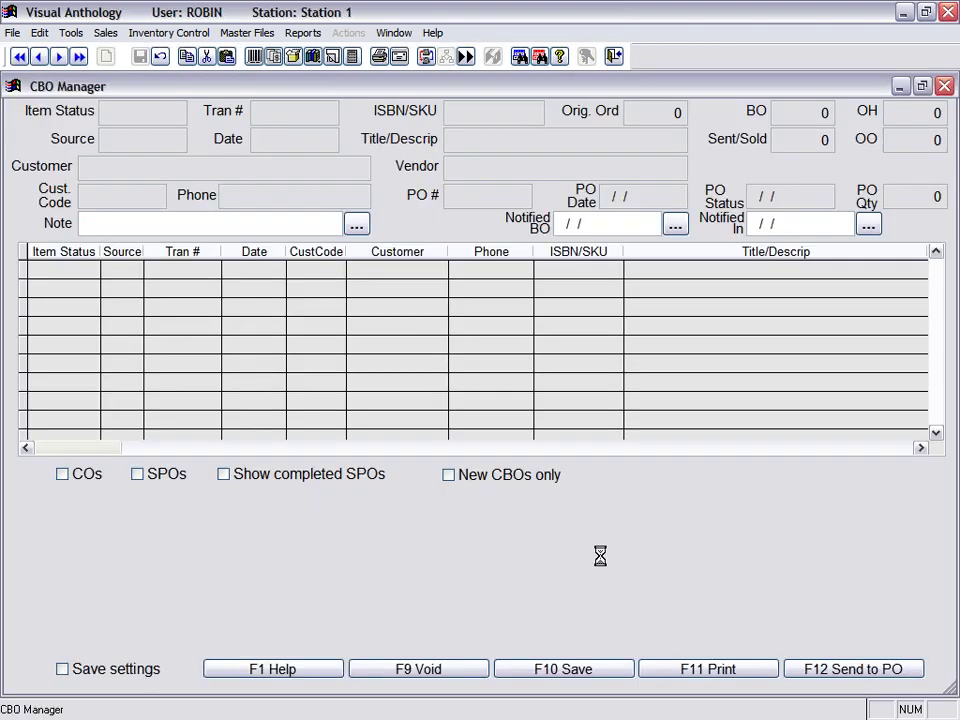
double_click(937, 433)
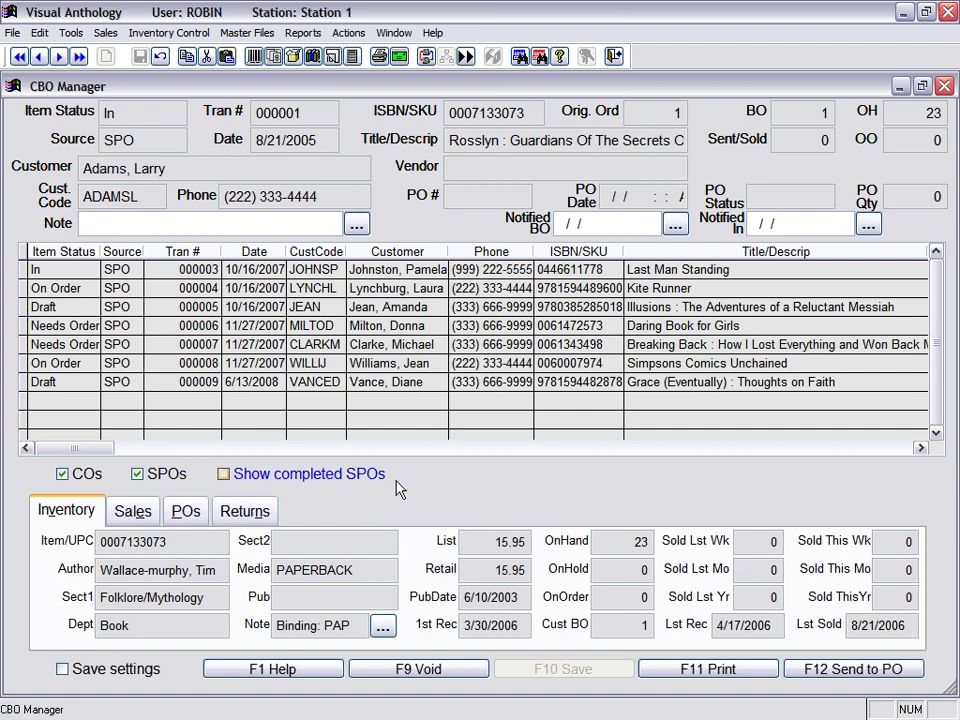
click(238, 478)
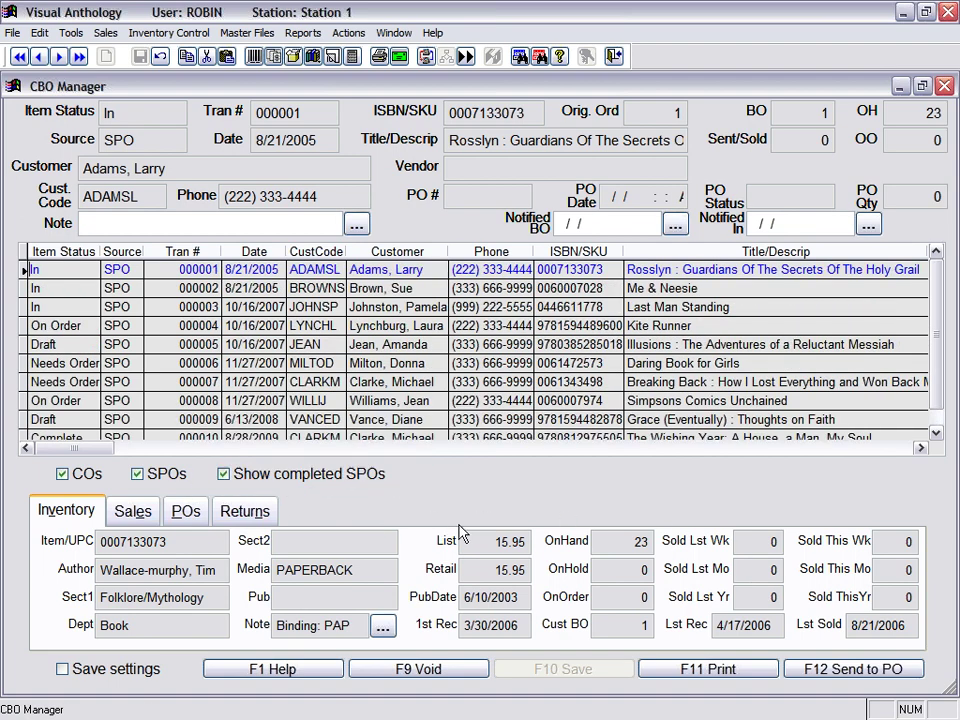
scroll(939, 369, down, 2)
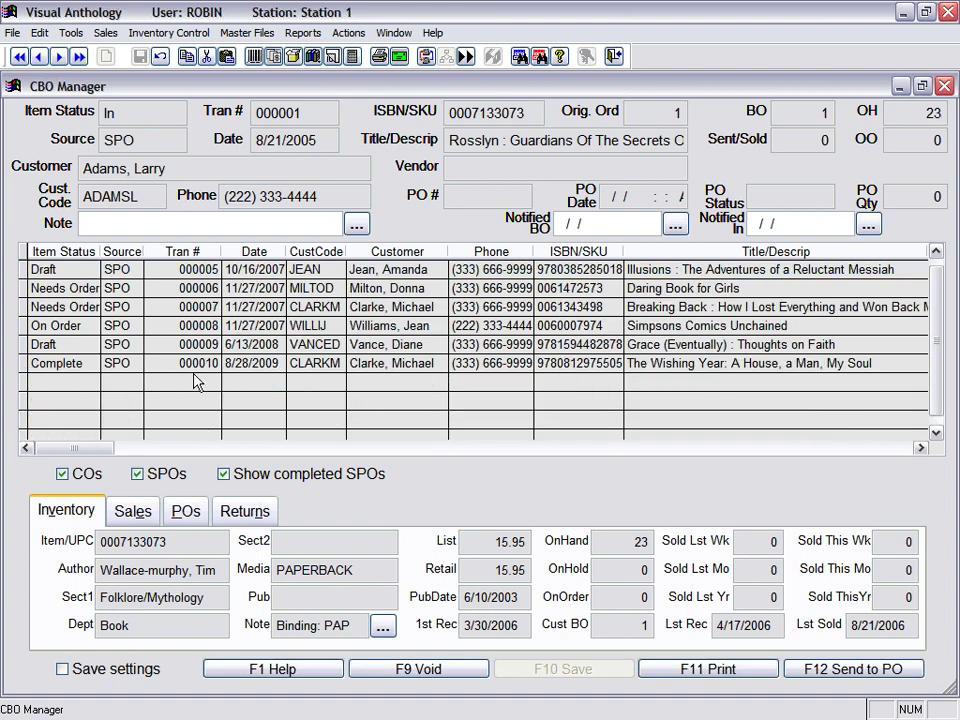
click(368, 368)
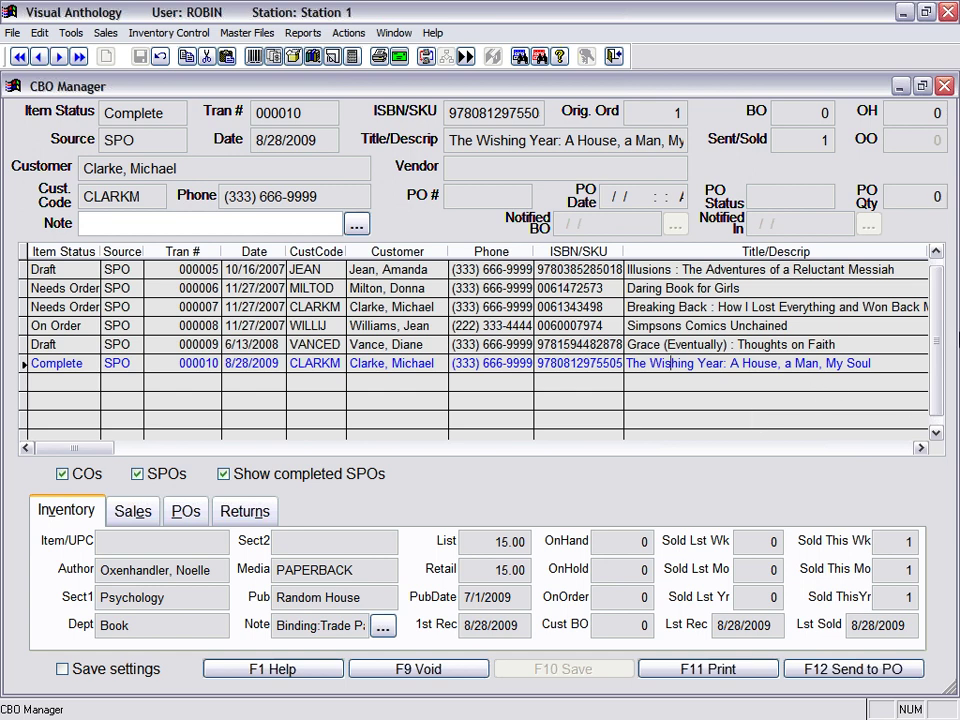
click(944, 86)
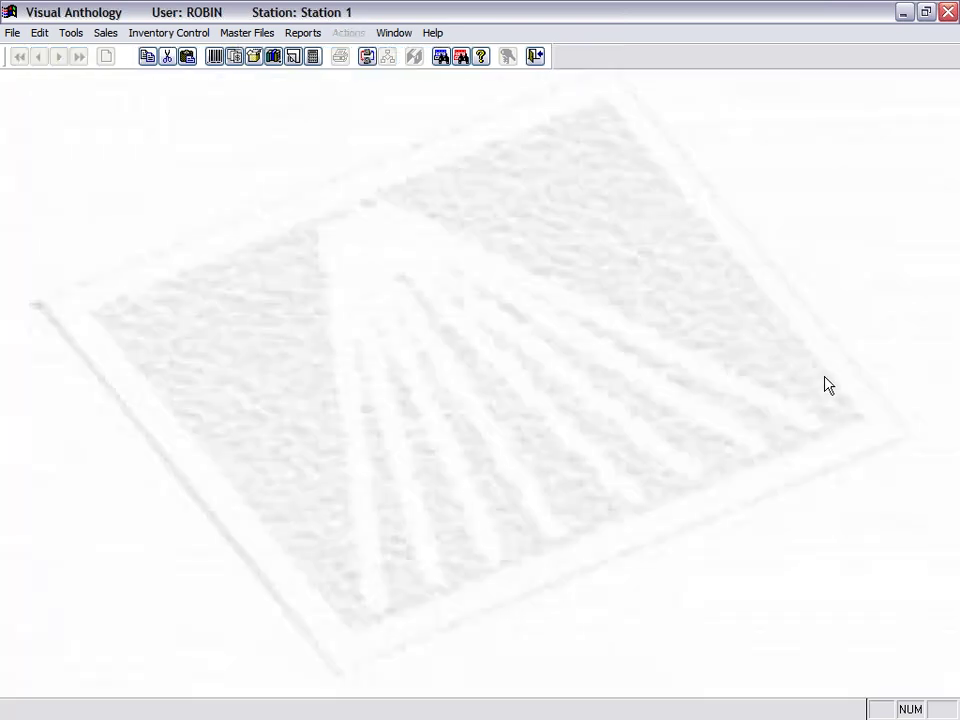
Step: Start a new cash register sale and assign the customer to it from the Customer Assistant list
click(214, 56)
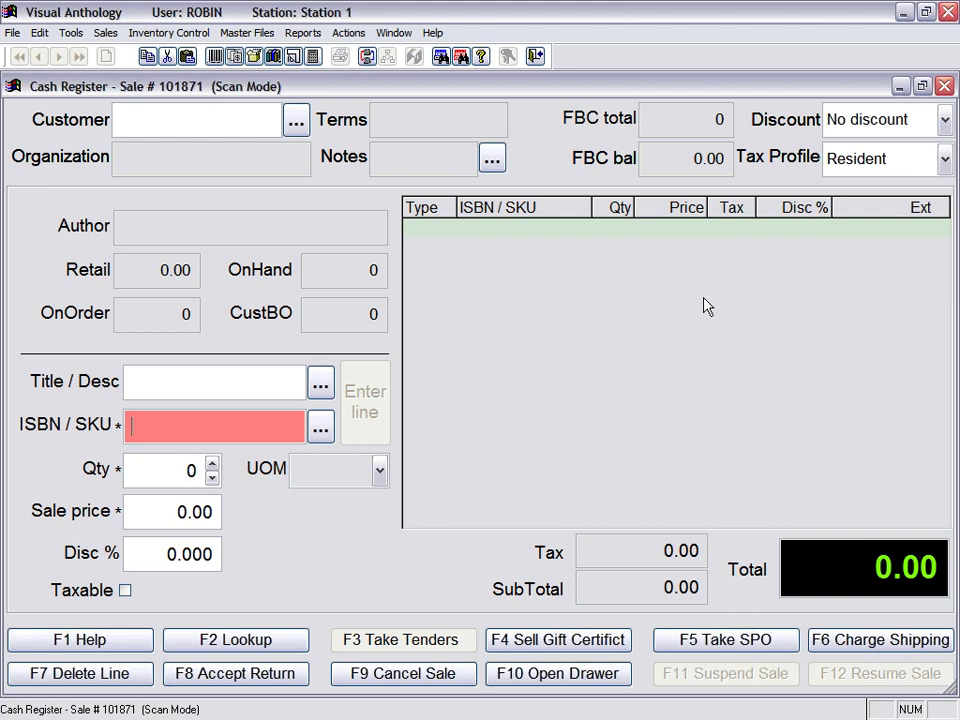
click(120, 117)
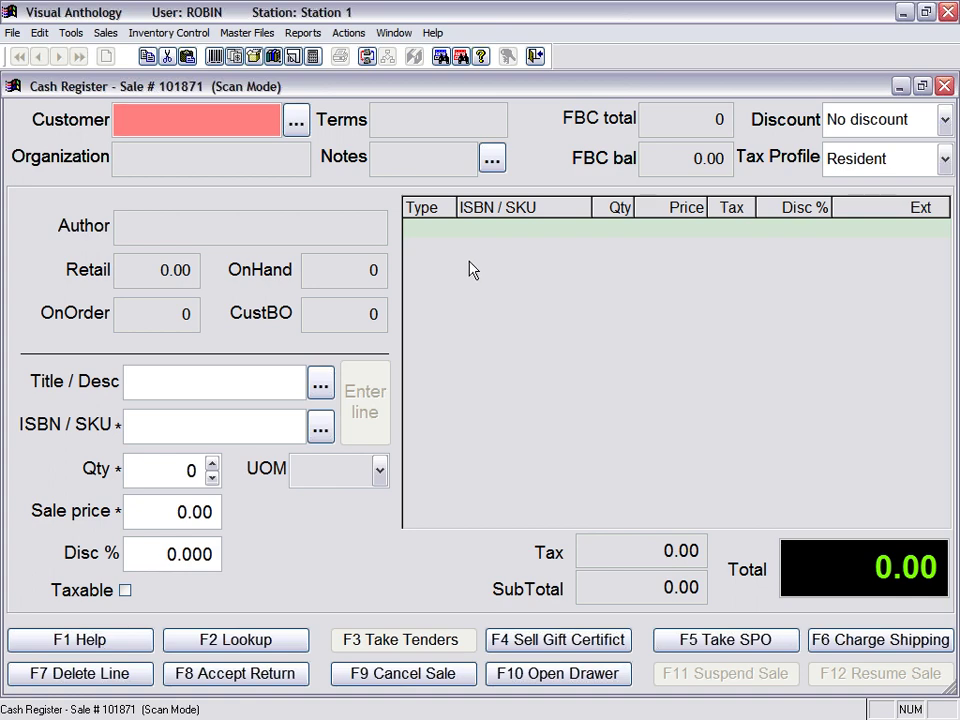
click(296, 121)
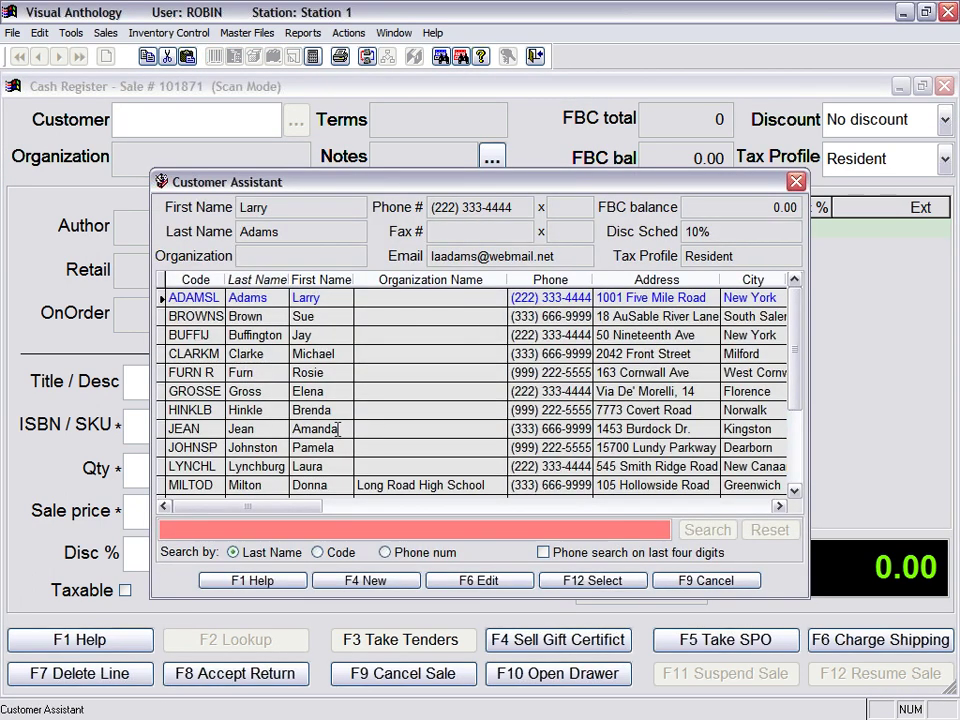
double_click(318, 410)
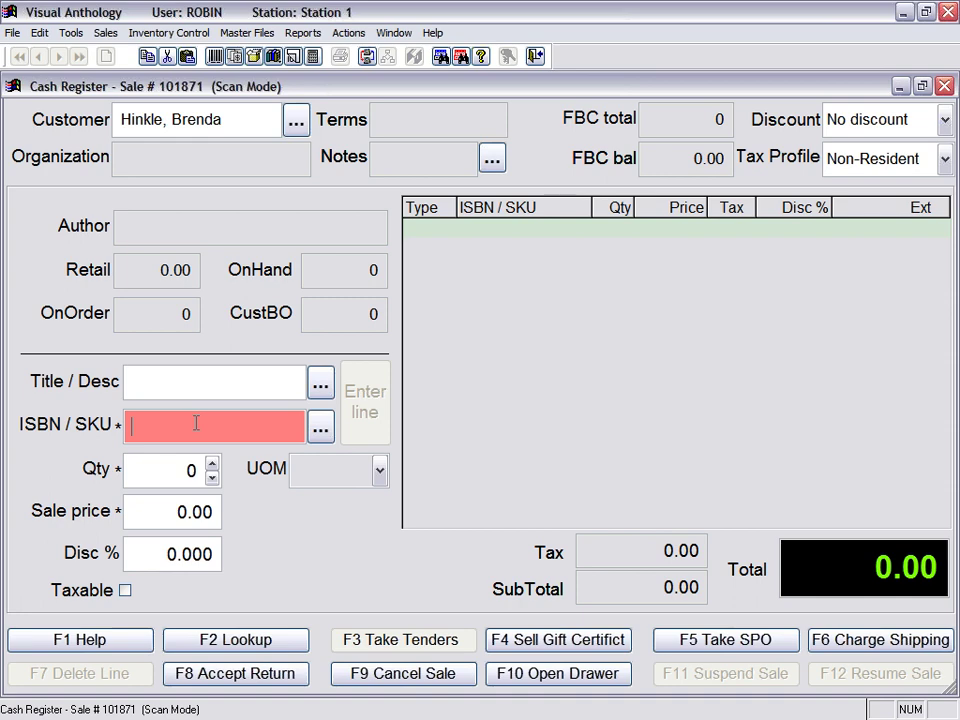
Step: Look up an item for the sale by fetching online records for the keywords GIRL DRAGON
click(320, 430)
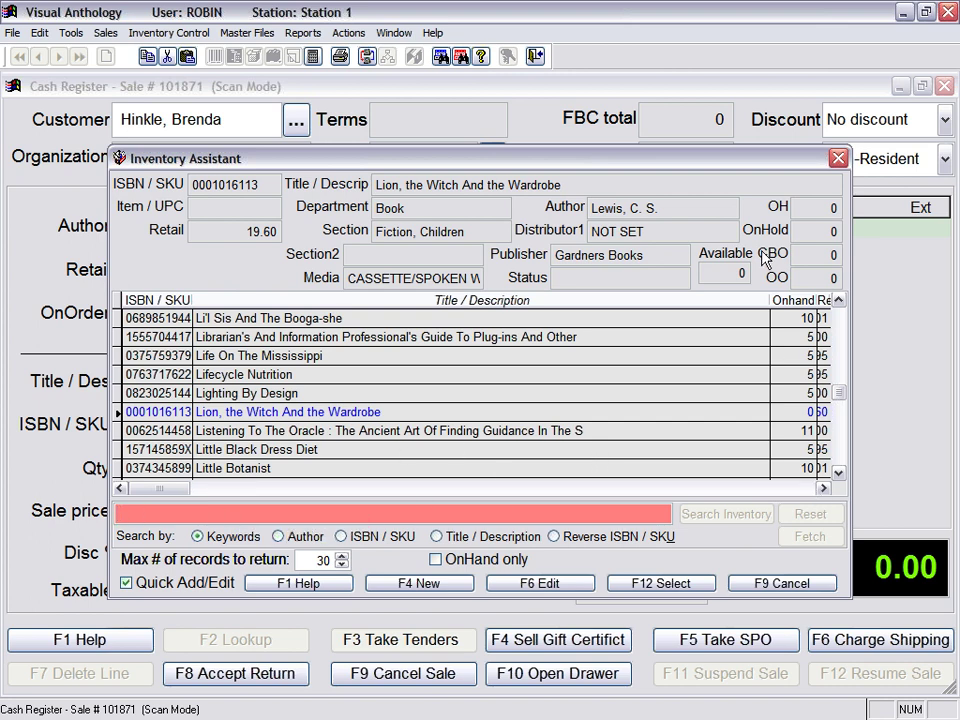
text(GIRL)
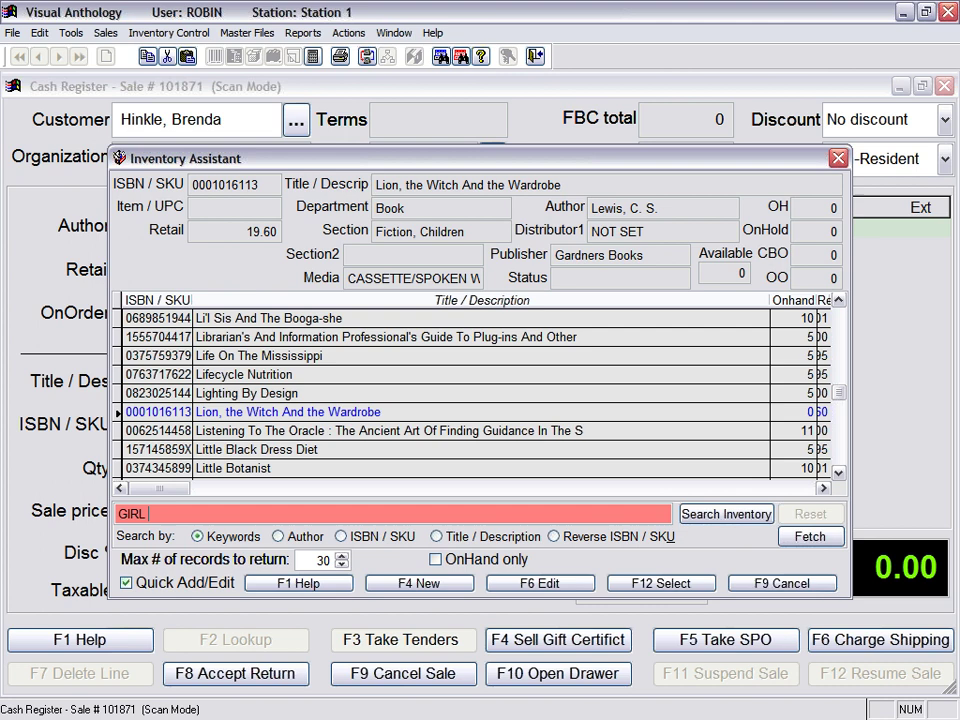
text(DRAGON)
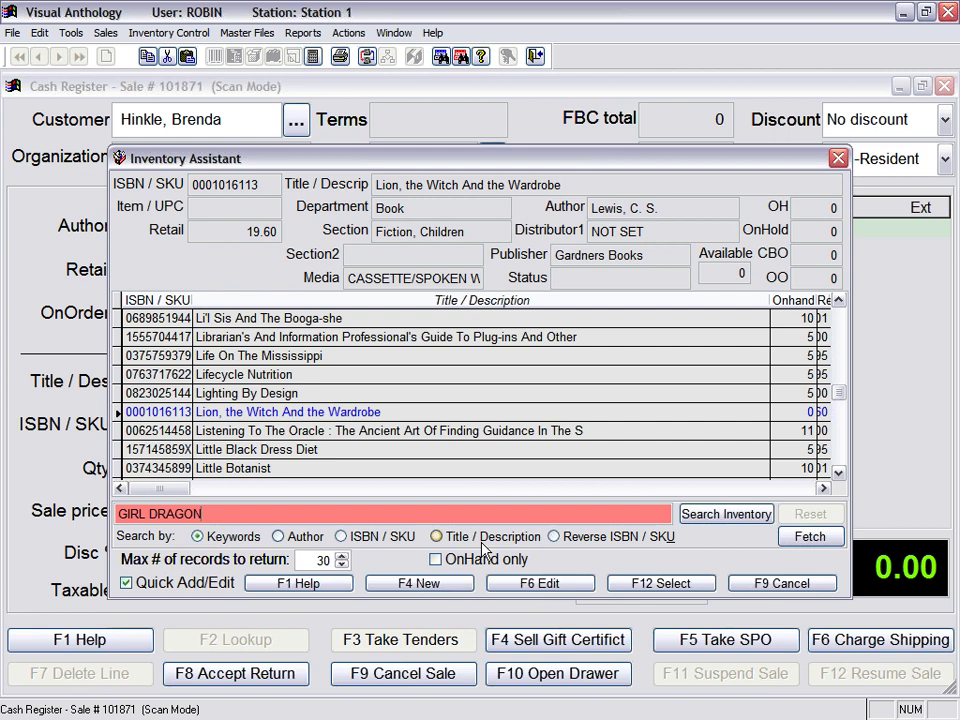
click(830, 544)
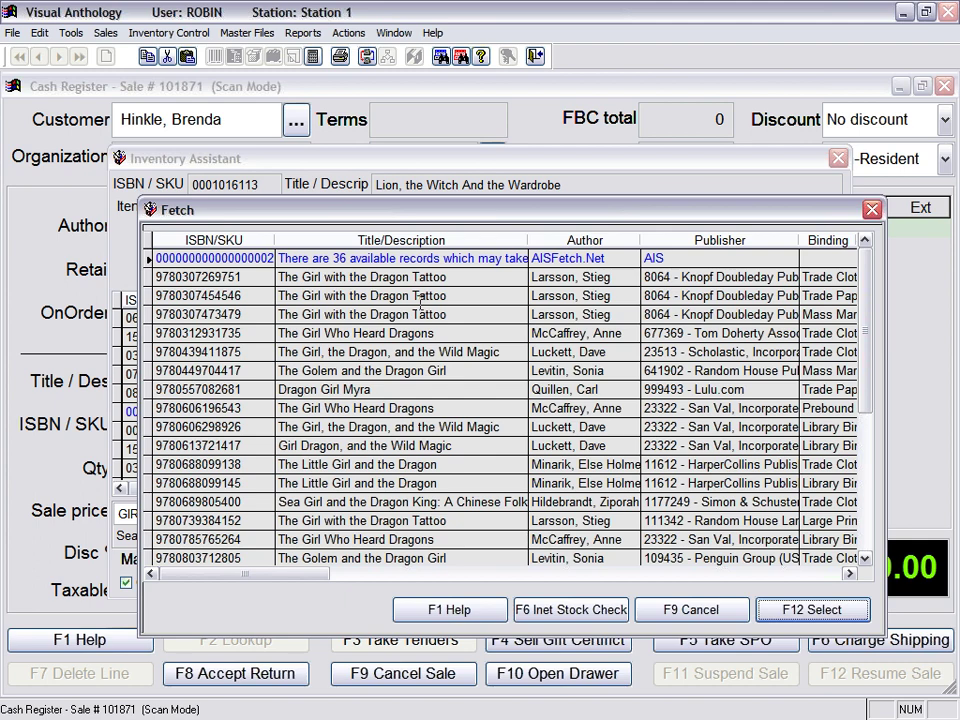
Step: Sort the fetched records by title and select the first listing of The Girl with the Dragon Tattoo
click(371, 242)
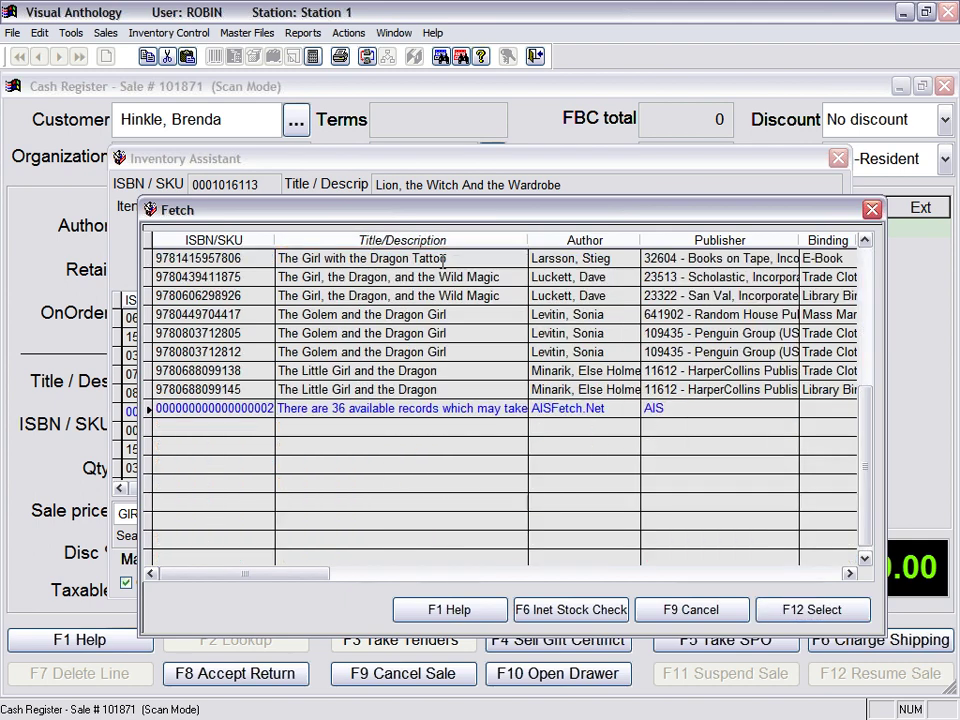
click(865, 241)
click(865, 241)
drag(866, 243, 866, 243)
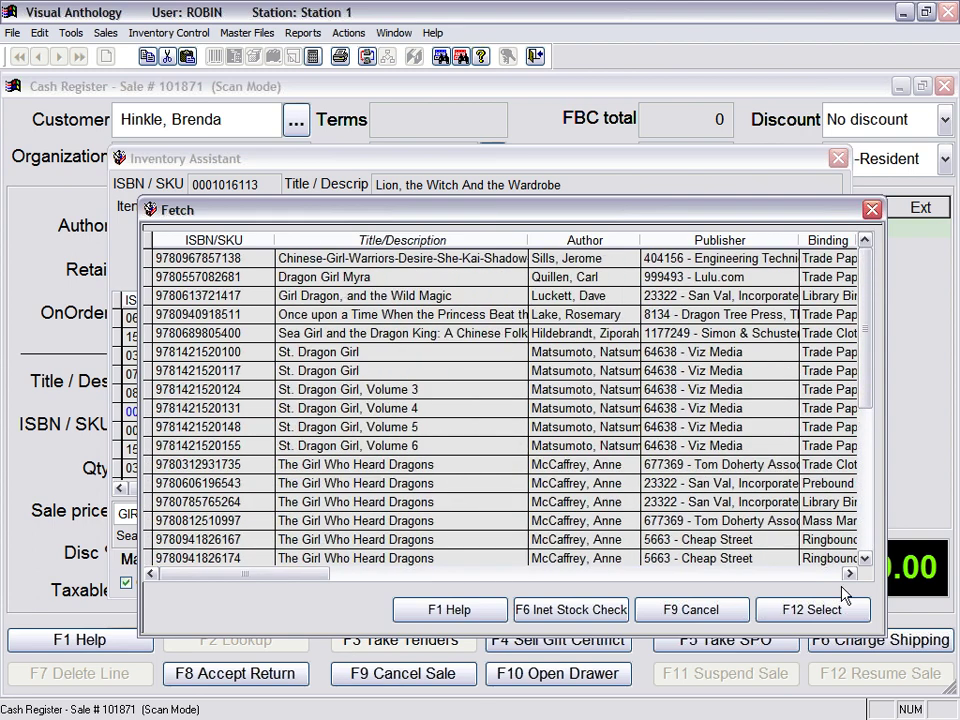
click(866, 559)
click(866, 559)
click(866, 559)
click(866, 559)
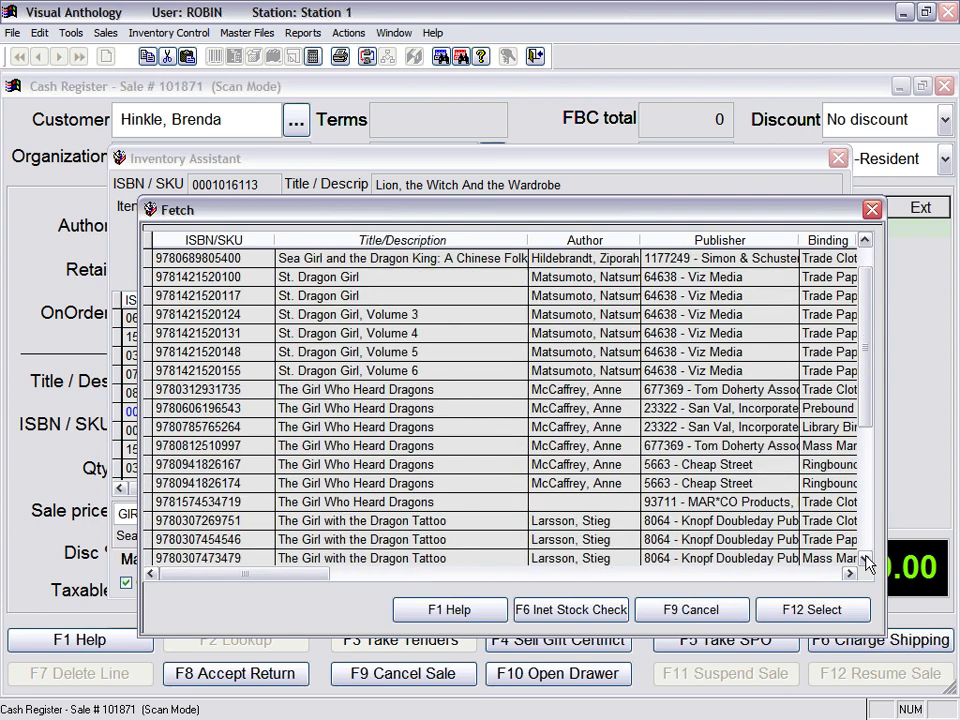
click(866, 559)
click(866, 559)
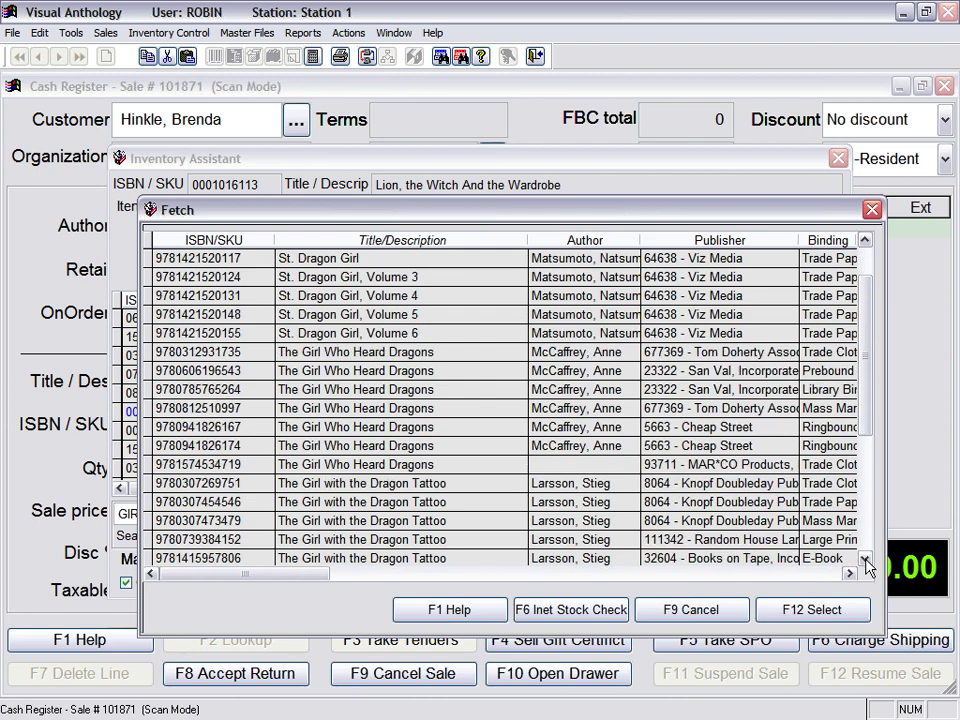
drag(866, 560, 866, 560)
click(866, 560)
click(866, 560)
click(866, 560)
click(866, 560)
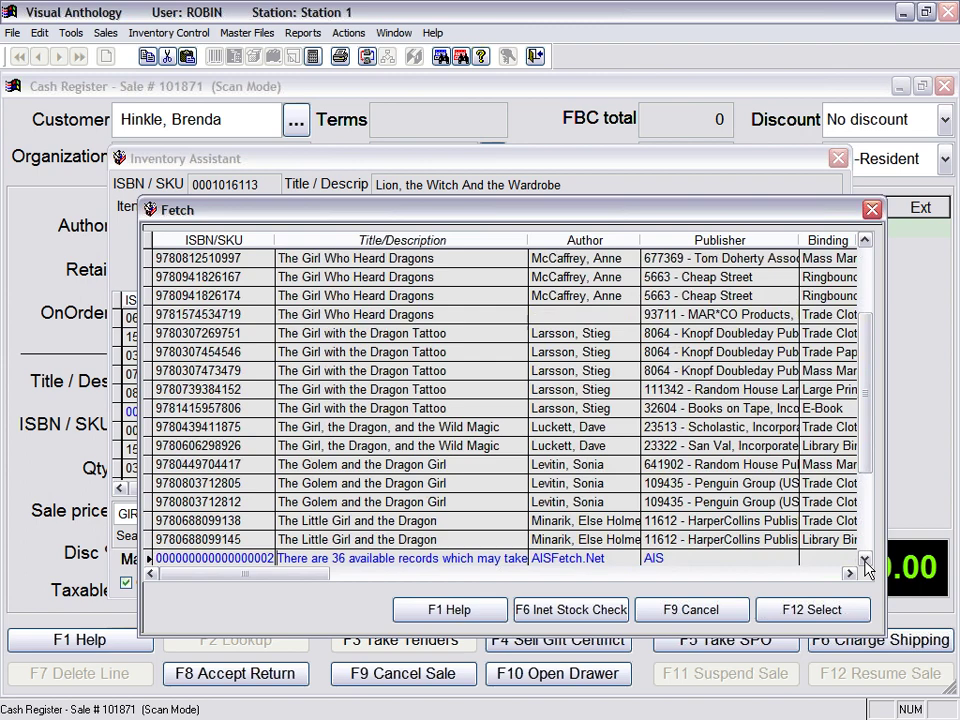
click(866, 560)
click(866, 560)
click(866, 560)
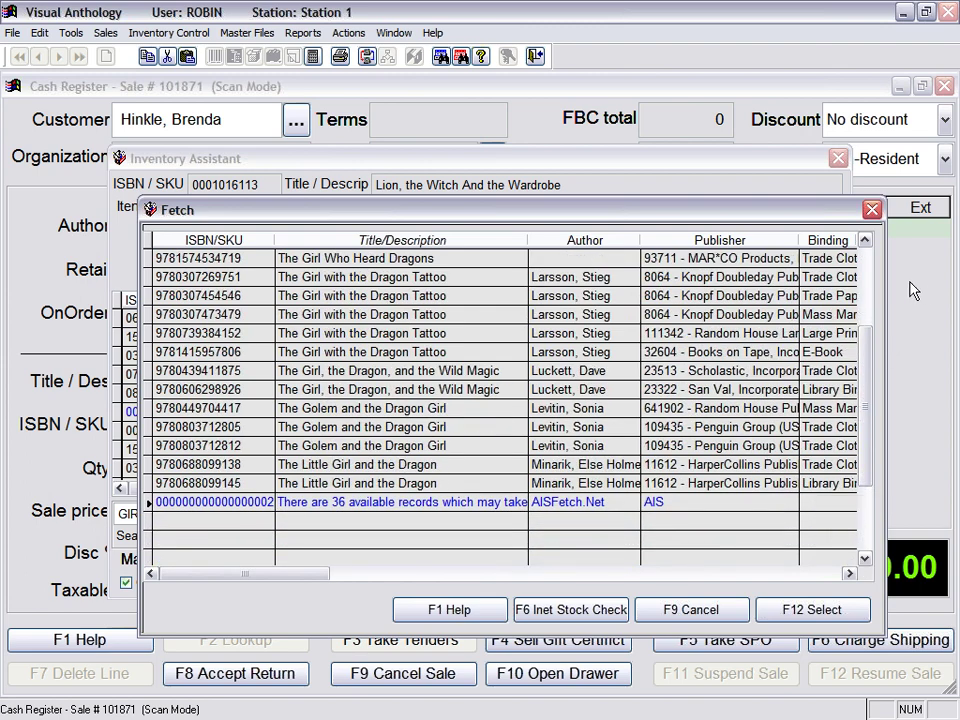
click(445, 316)
click(428, 277)
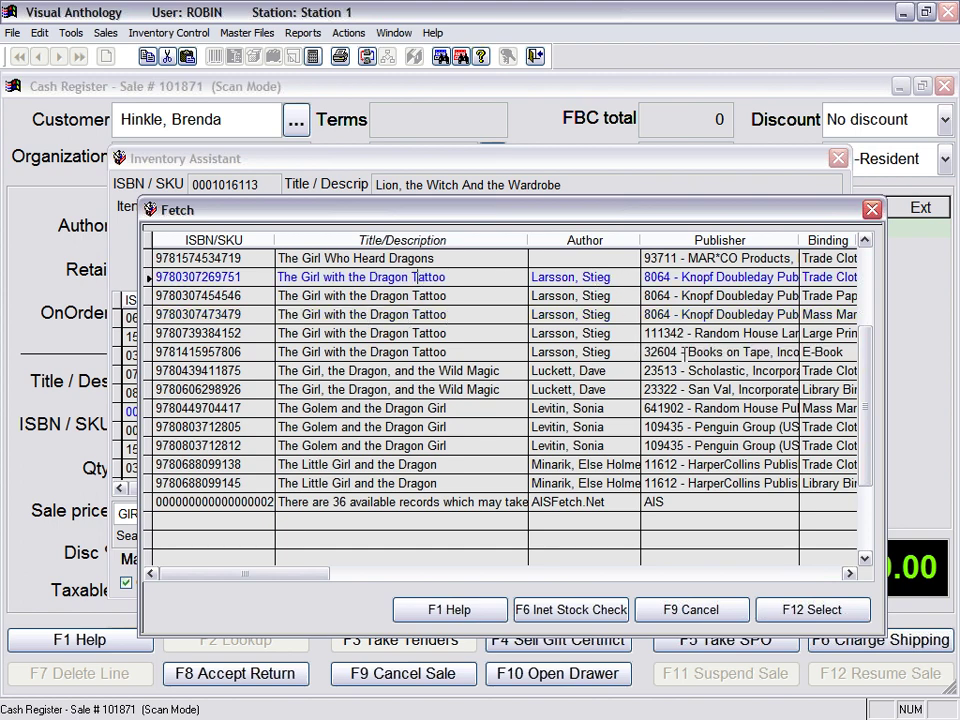
Step: Place the PubDate column directly after Binding and select the Trade Paper edition of The Girl with the Dragon Tattoo
click(849, 573)
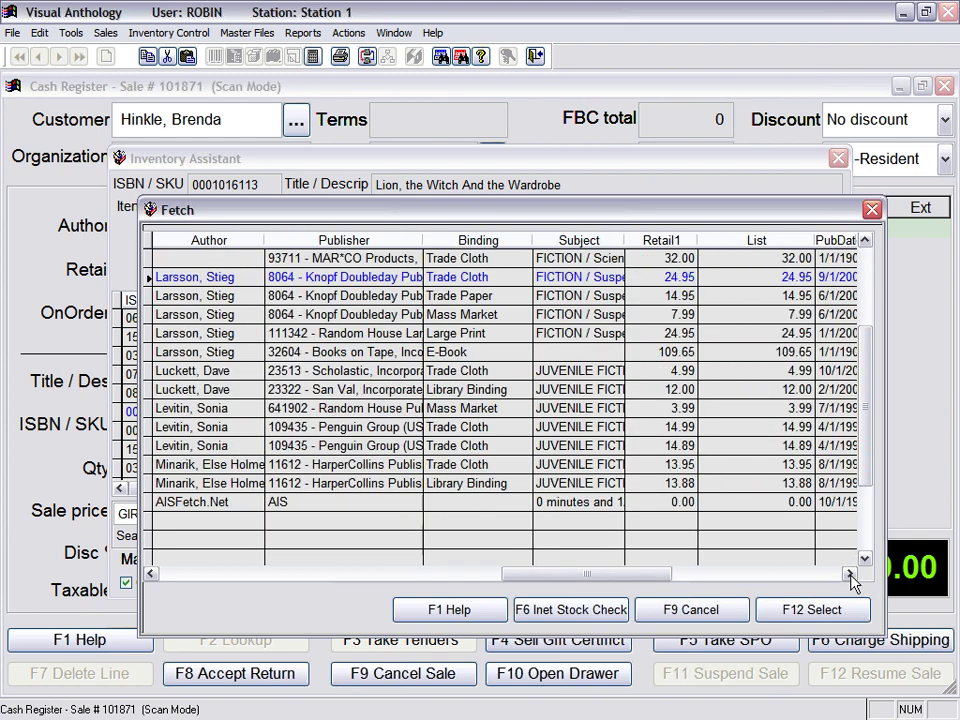
drag(827, 240, 545, 240)
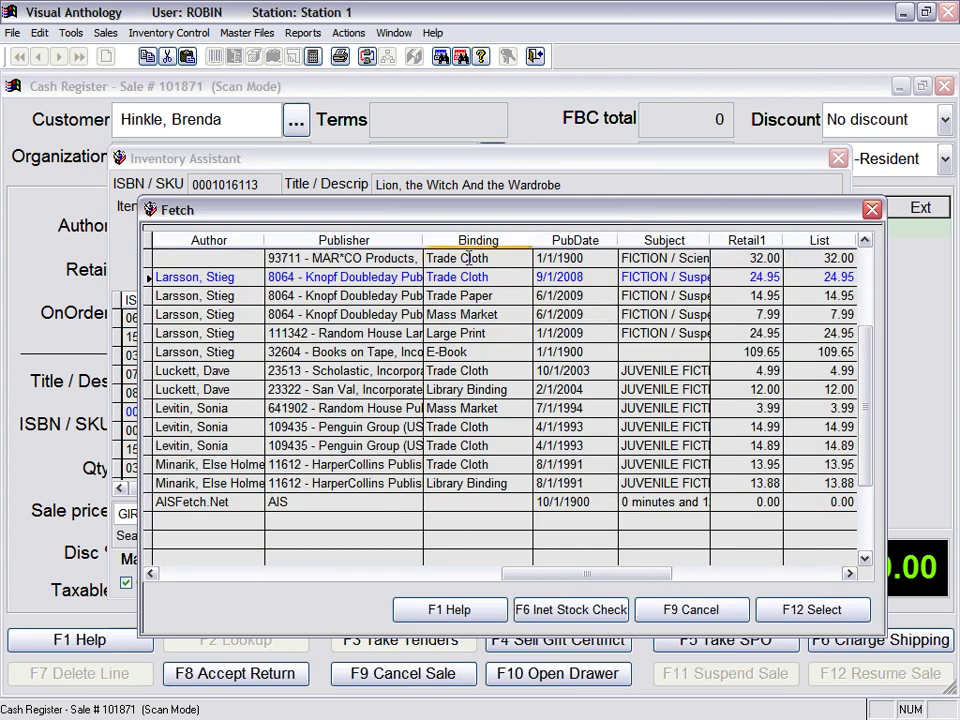
click(150, 574)
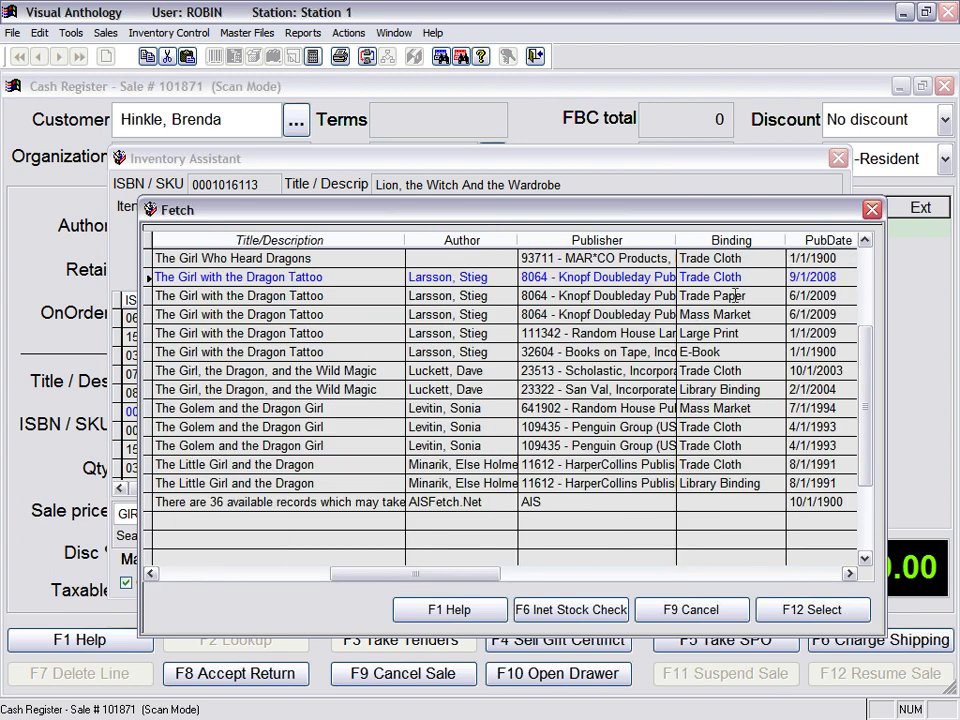
click(711, 296)
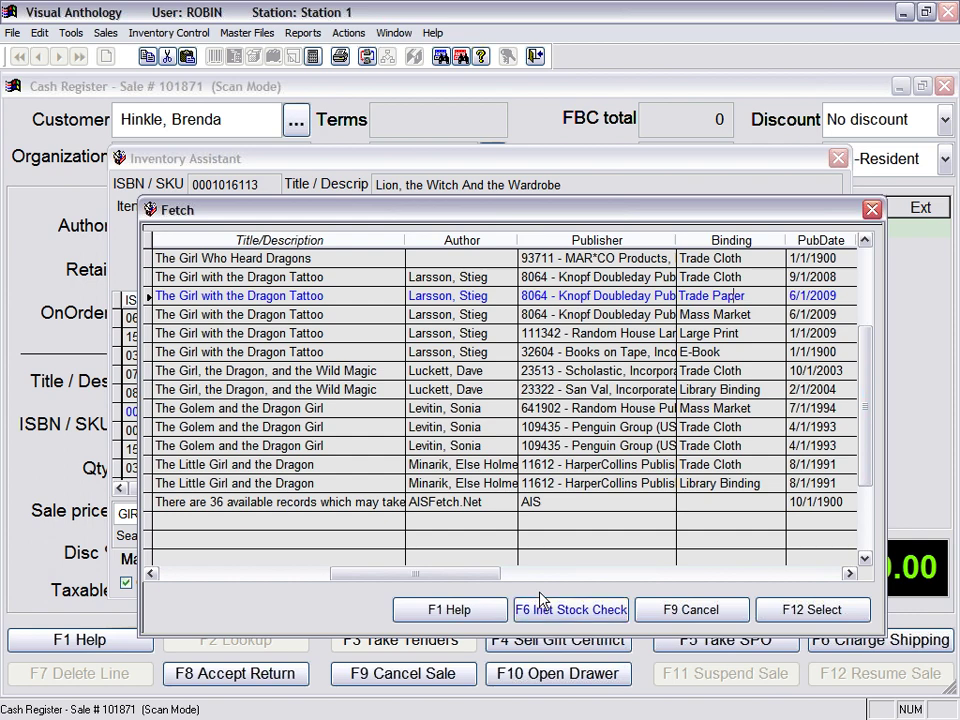
Step: Check the selected edition's internet stock at Baker, Bowker and Ingram, review the warehouses' on-hand quantities, and close the stock check
click(565, 609)
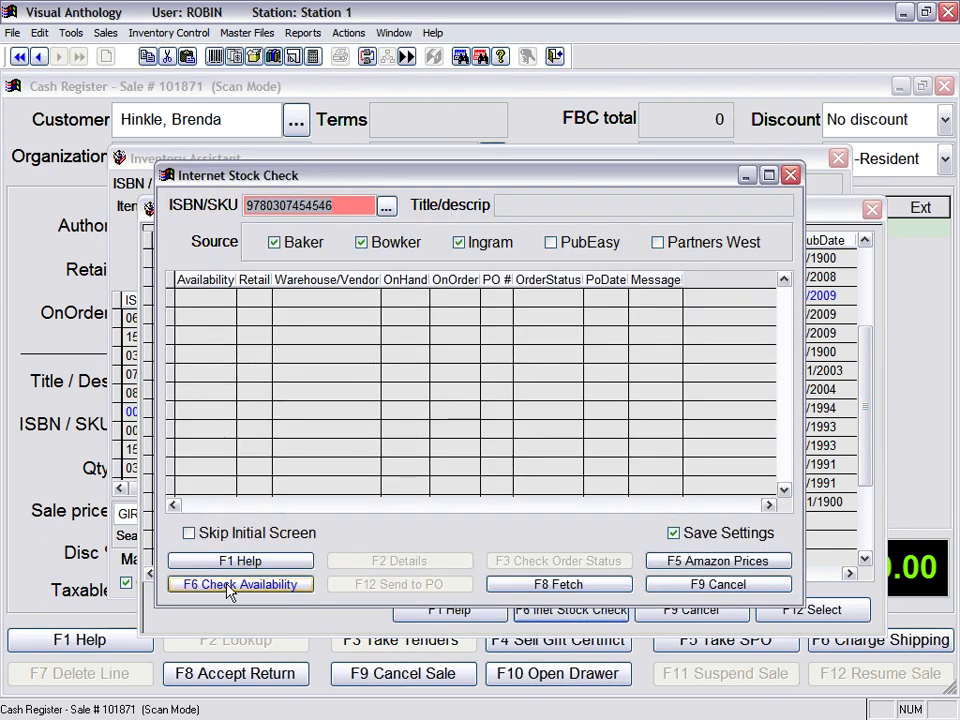
click(227, 590)
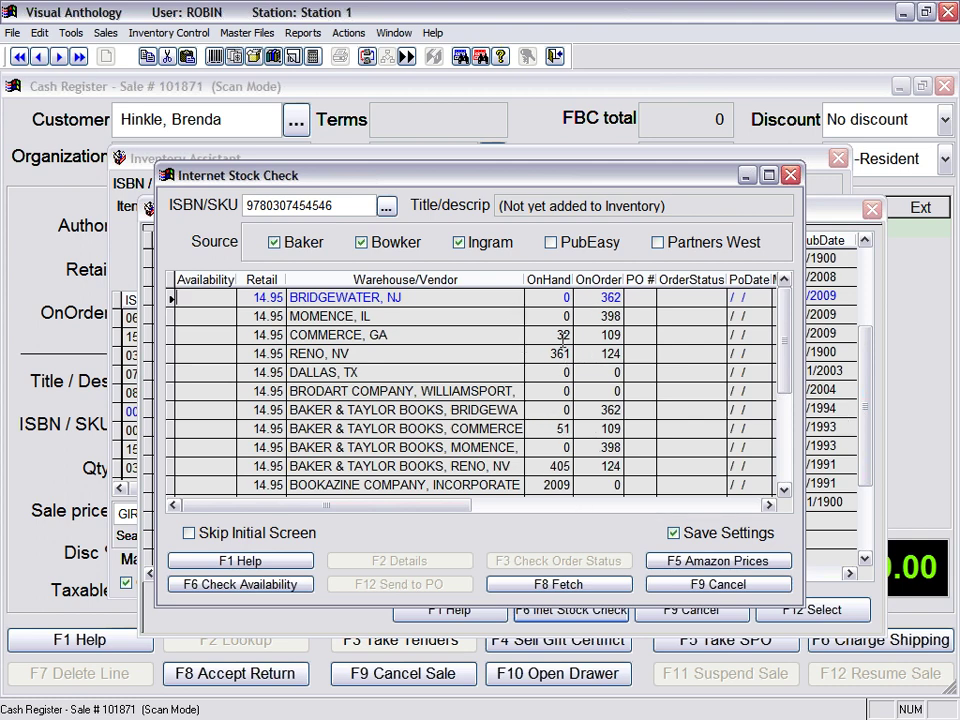
click(547, 484)
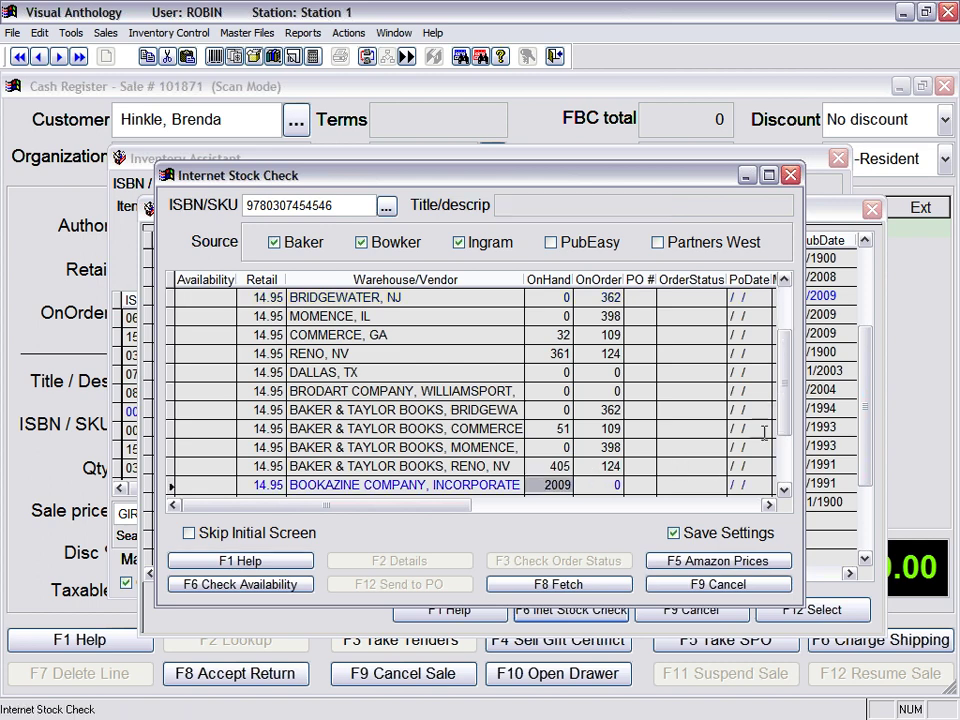
click(785, 400)
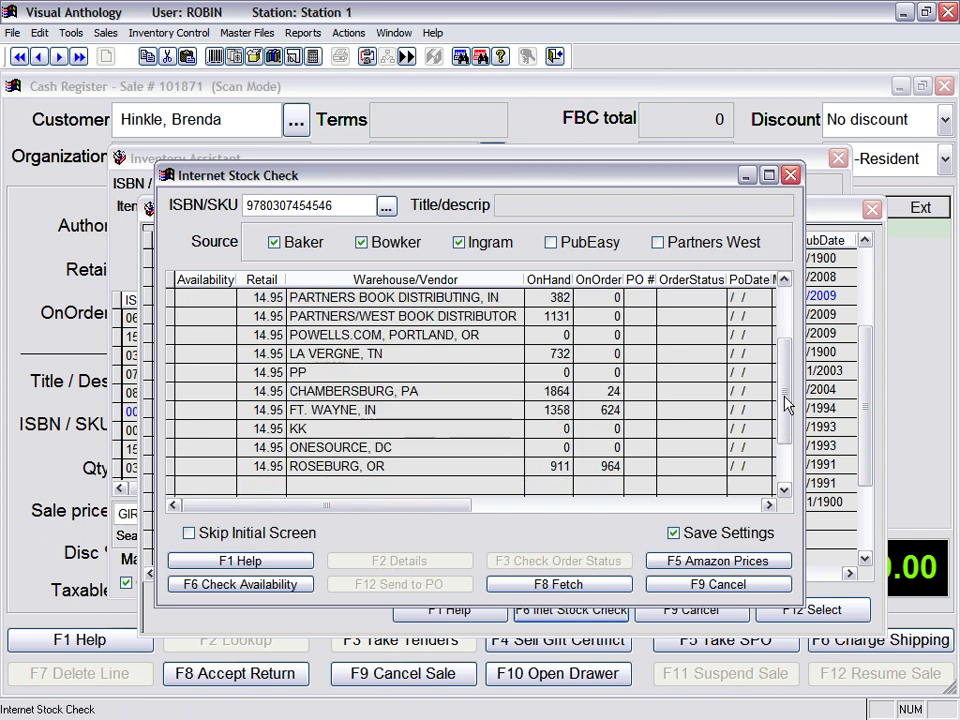
scroll(785, 400, up, 1)
click(545, 428)
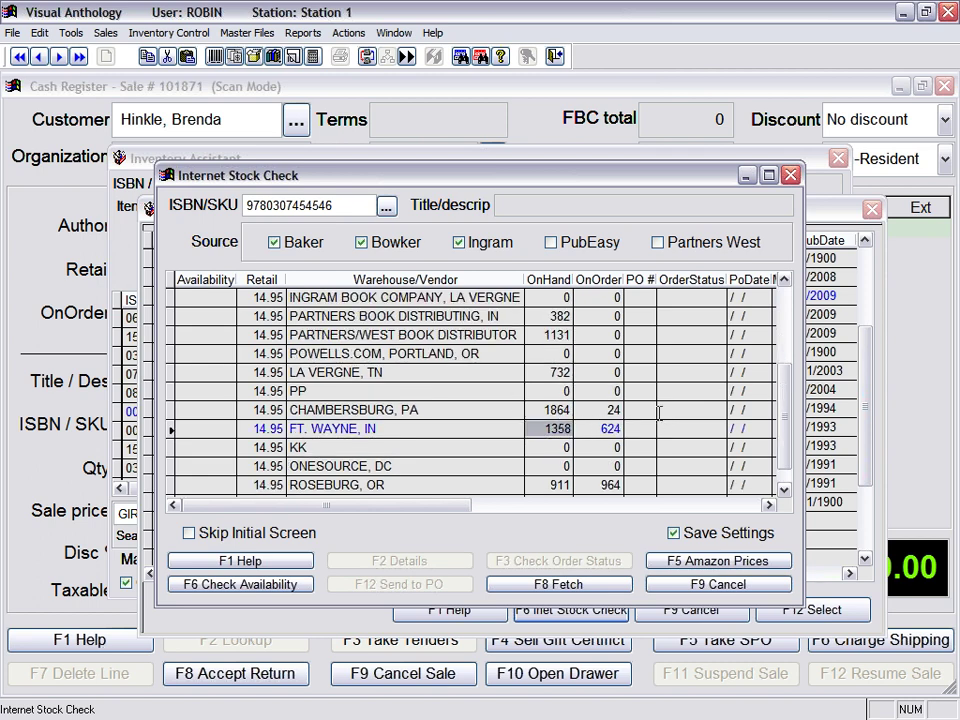
click(722, 585)
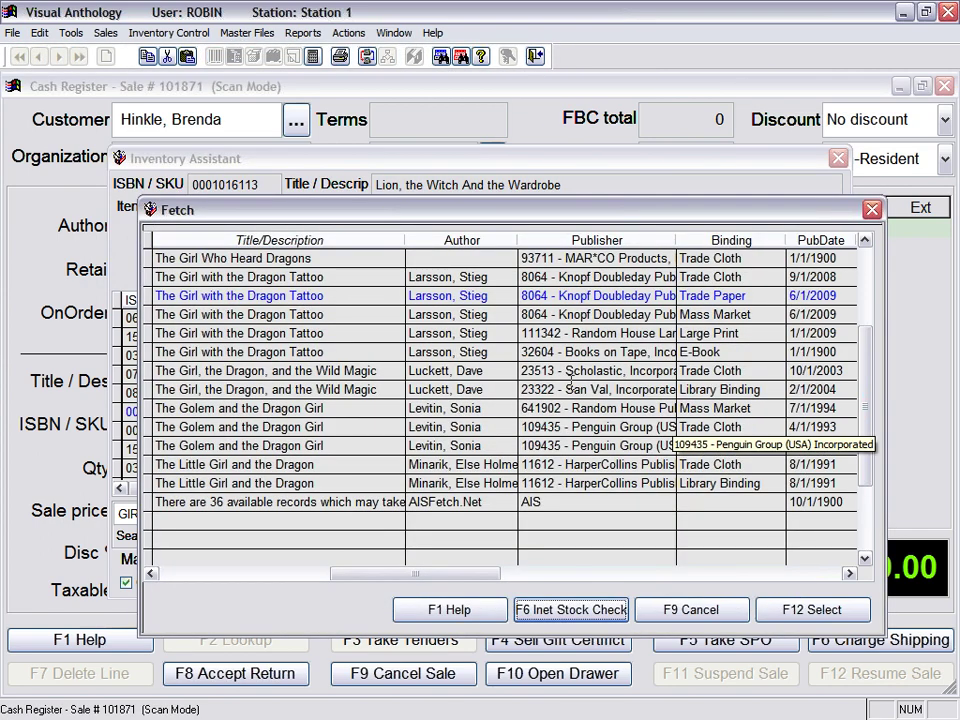
Step: Add the selected Trade Paper edition to inventory with Section1 FICTION, GENERAL, save it to the sale, and decline sending it to a PO
click(812, 609)
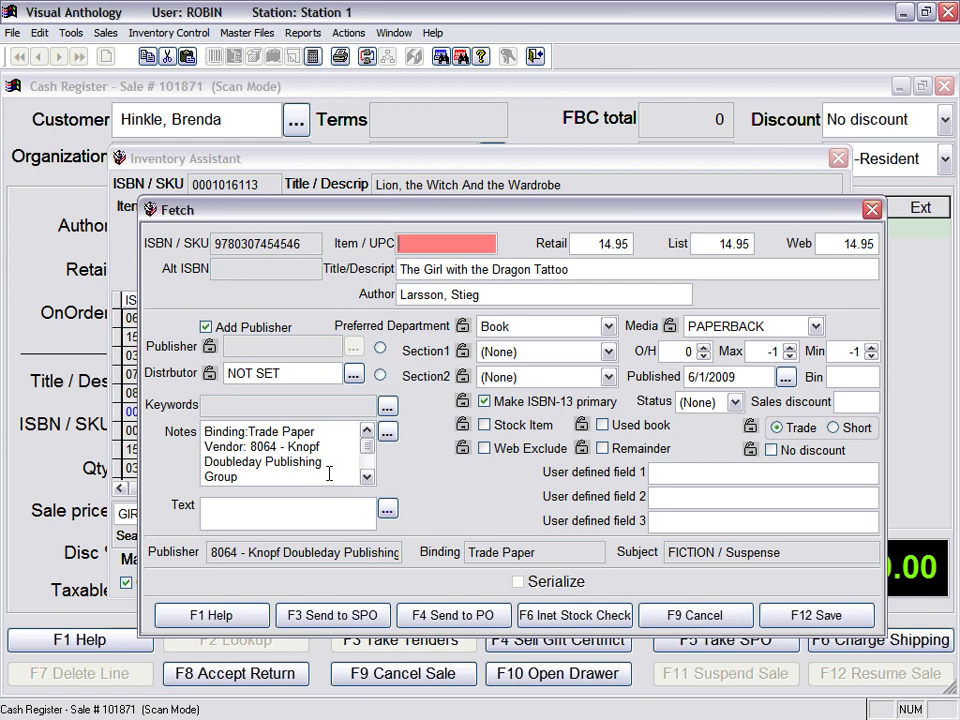
click(518, 353)
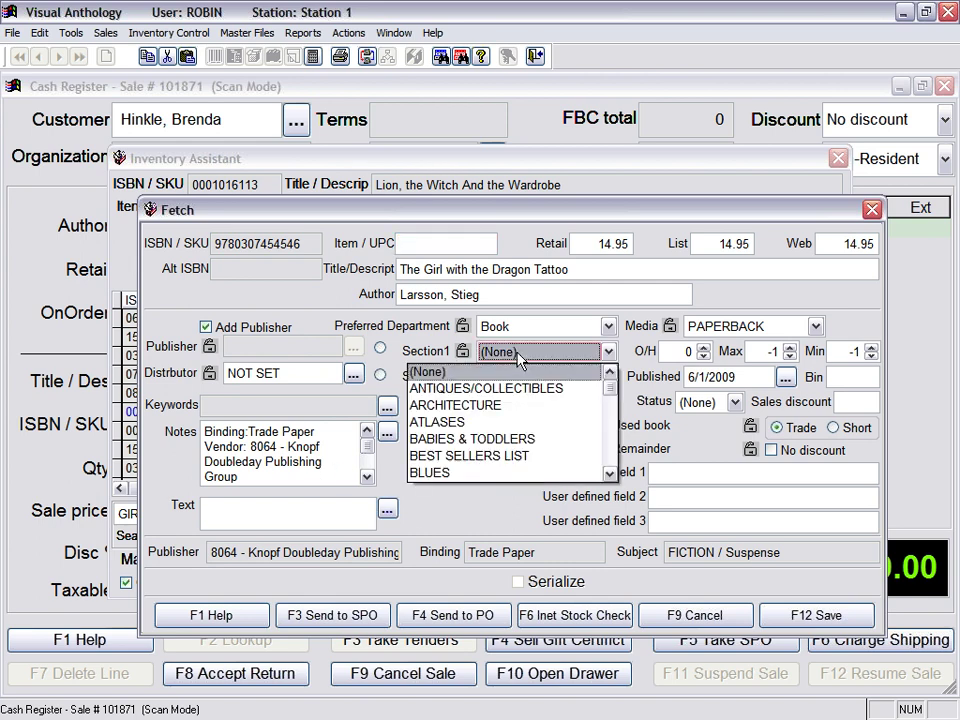
text(fic)
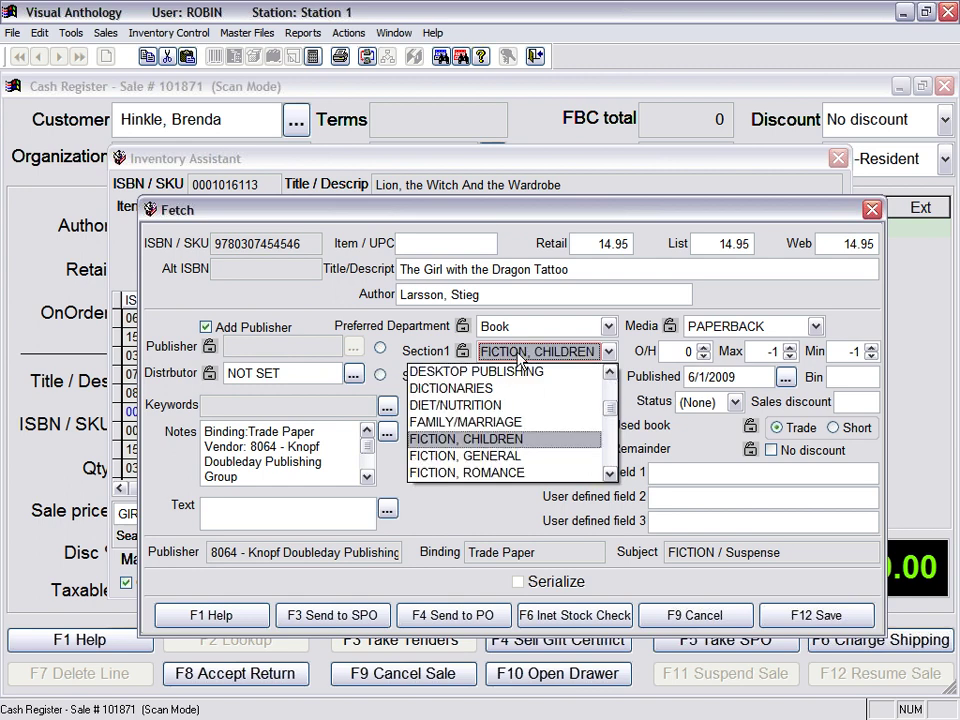
key(Down)
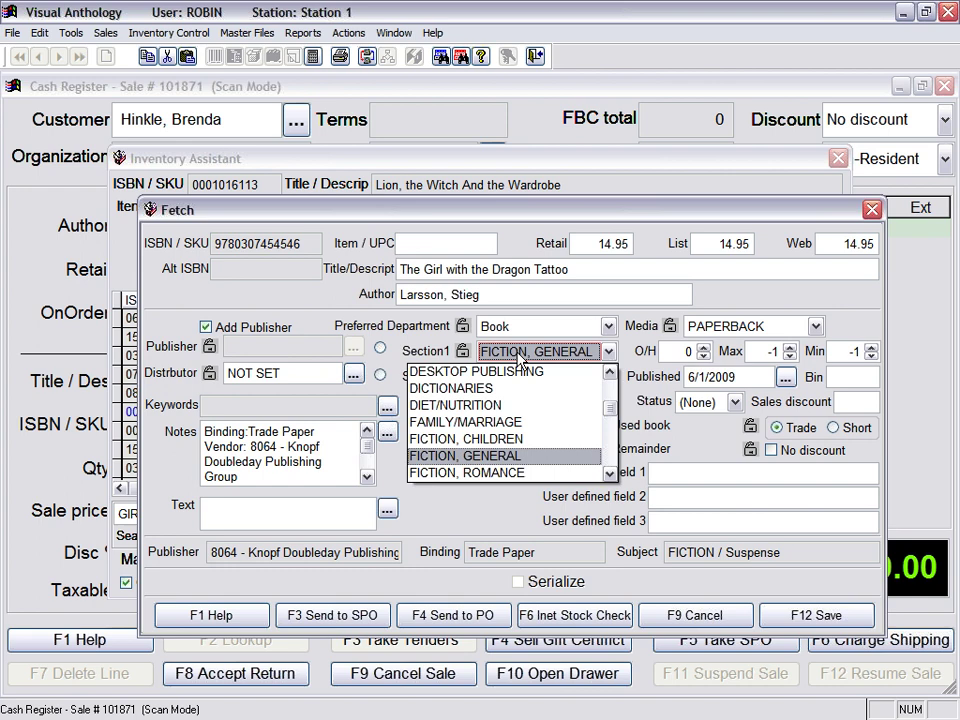
key(Tab)
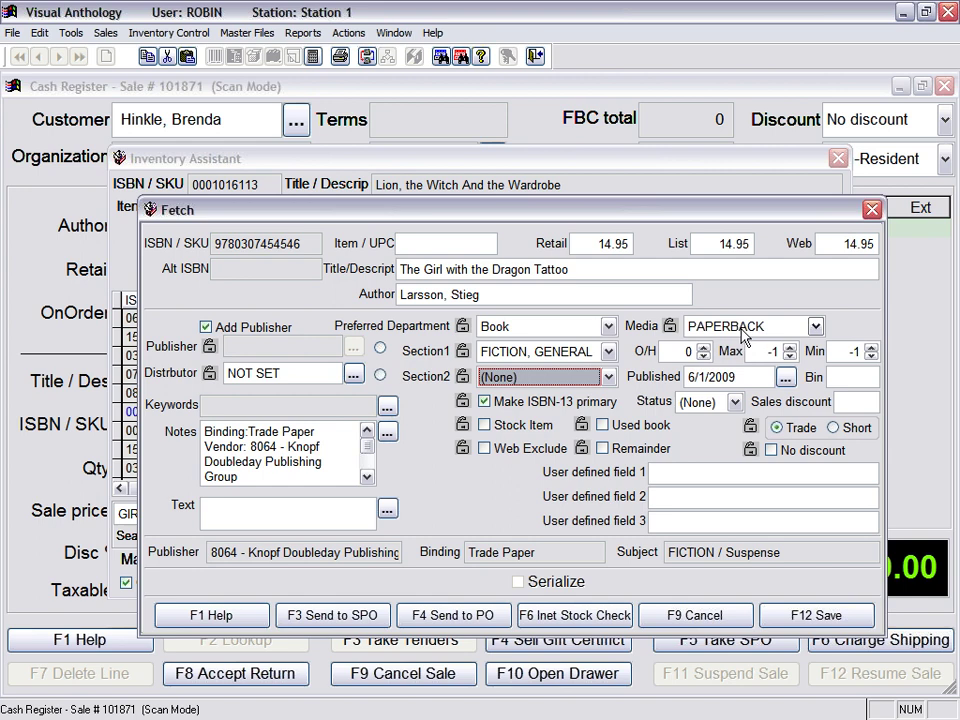
click(816, 620)
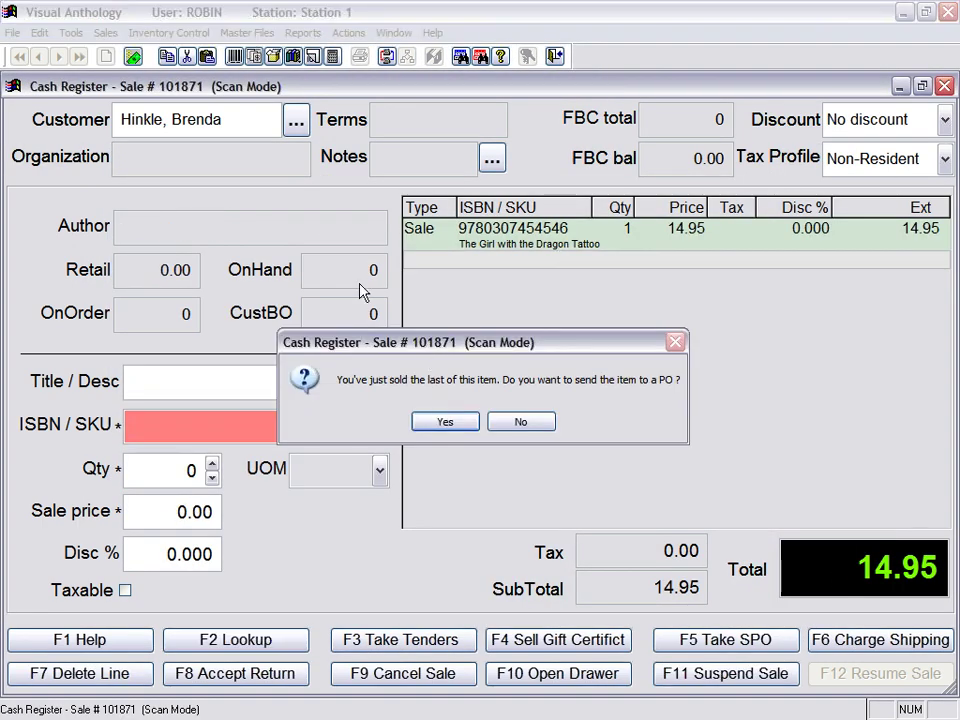
click(521, 421)
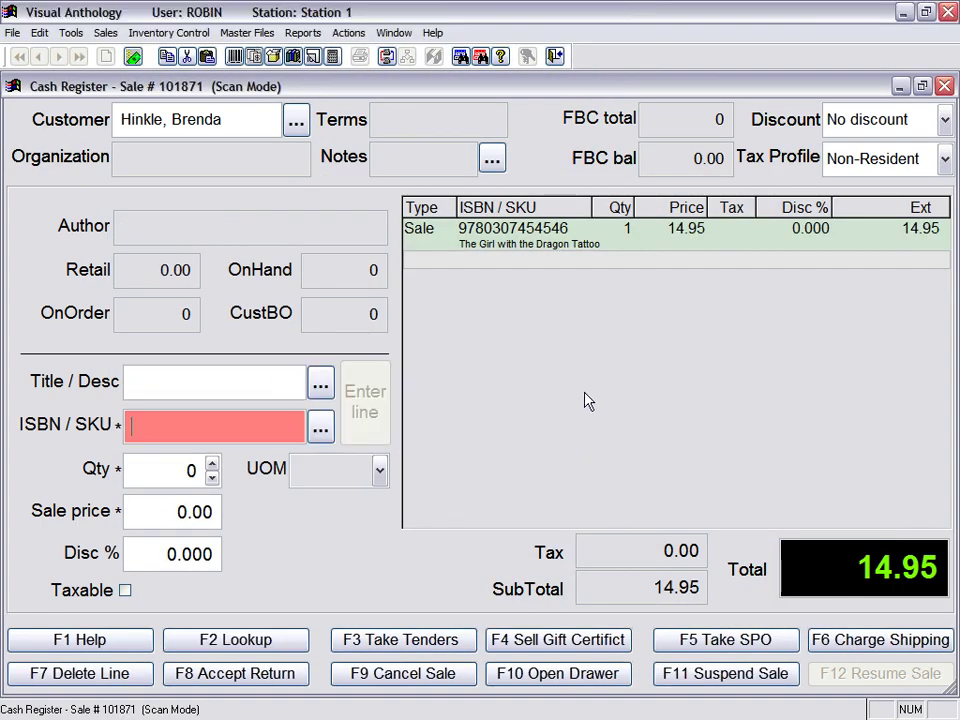
Step: Turn the sale line for The Girl with the Dragon Tattoo into a special order and set its deposit to 10.00
click(564, 243)
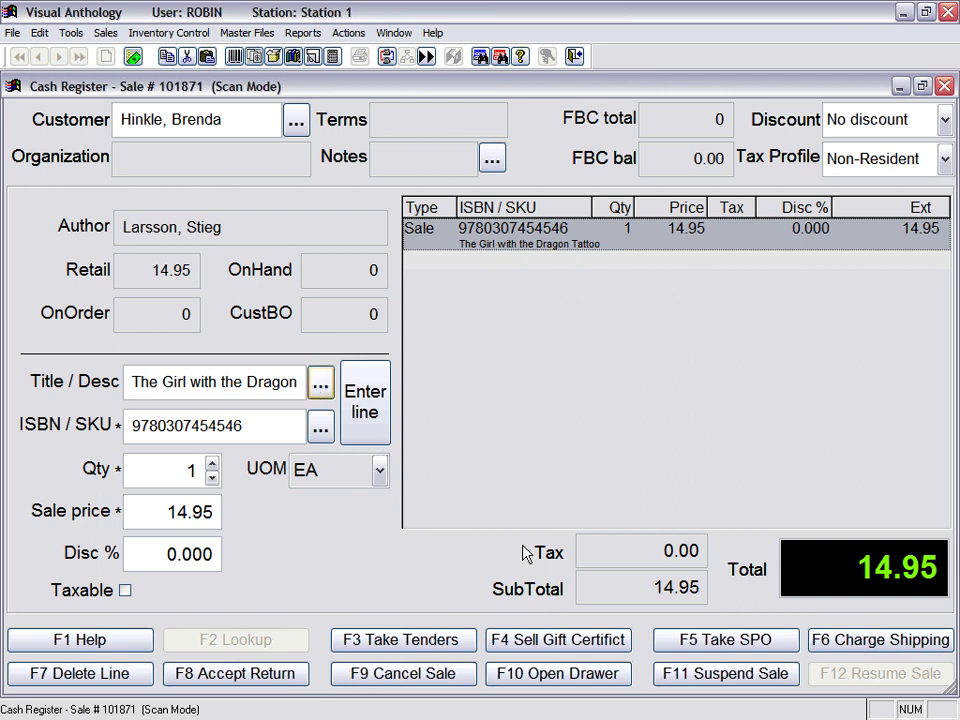
click(720, 639)
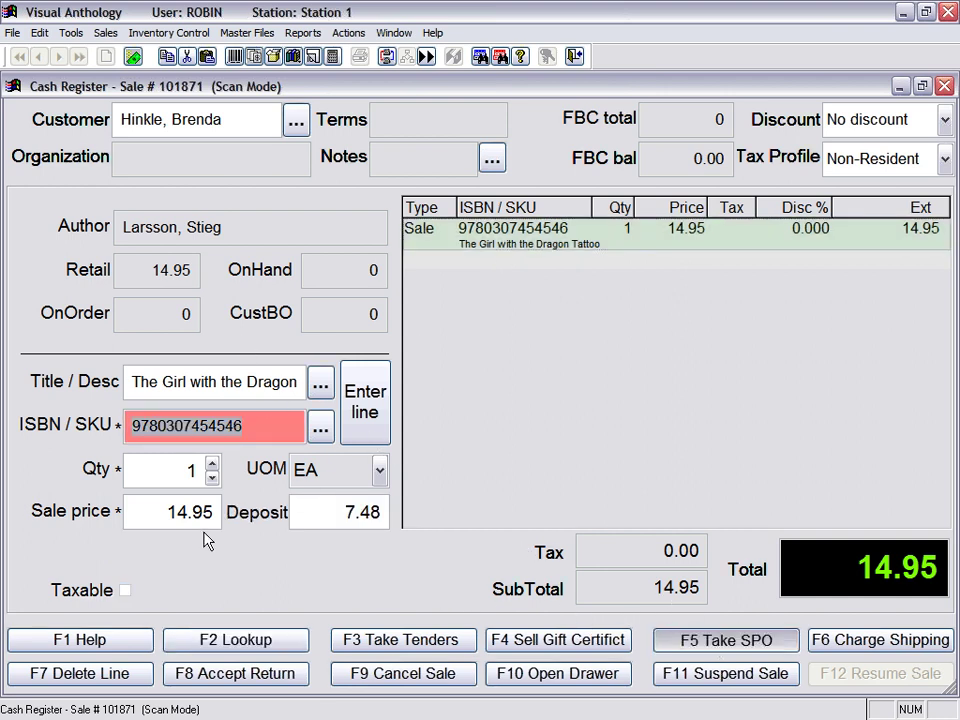
click(356, 516)
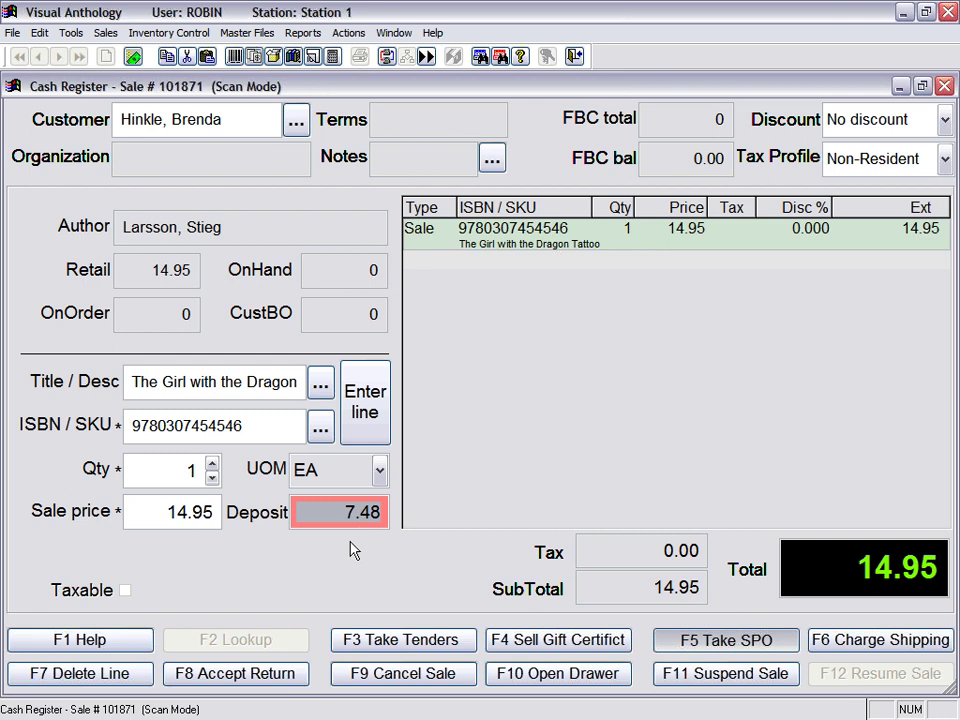
key(BackSpace)
text(1000)
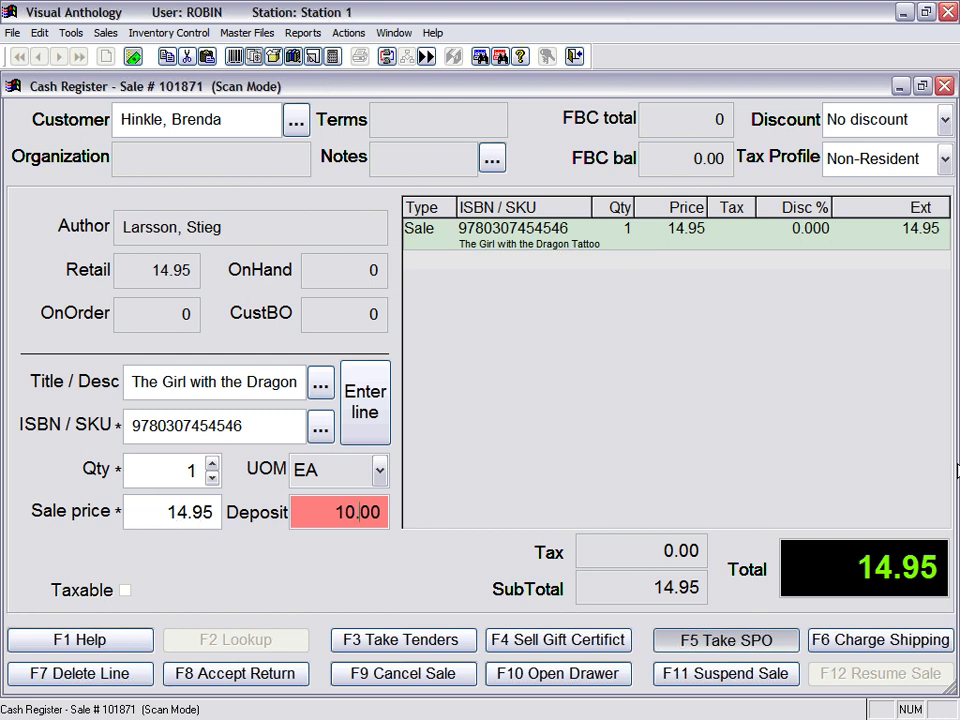
Step: Change the sale's tax profile to Resident and apply PrePay to the special order's deposit
click(944, 158)
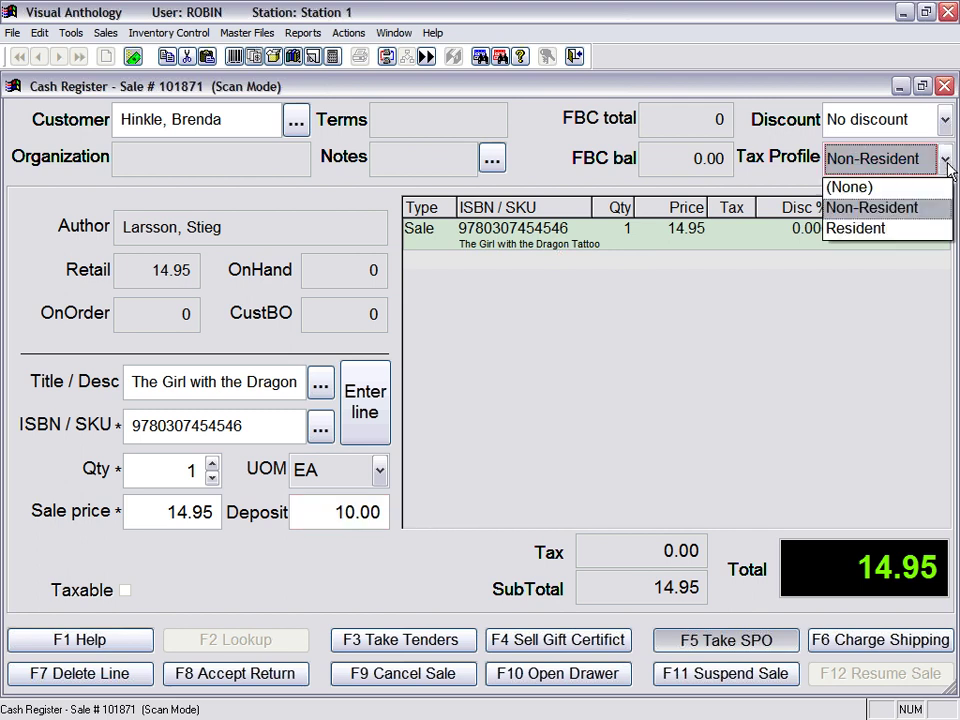
click(866, 232)
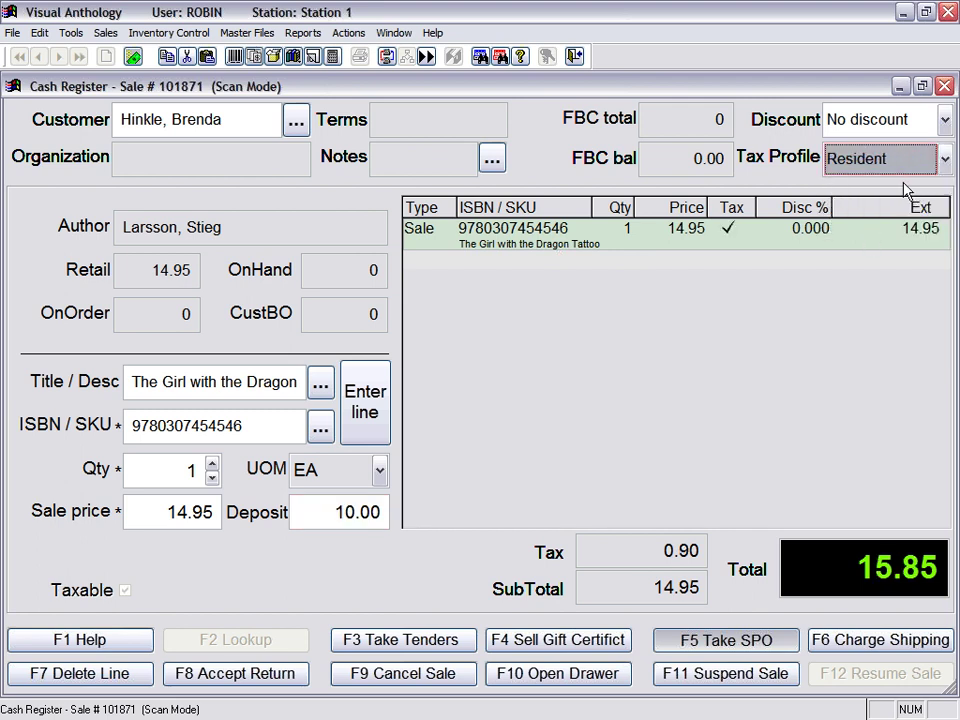
click(321, 511)
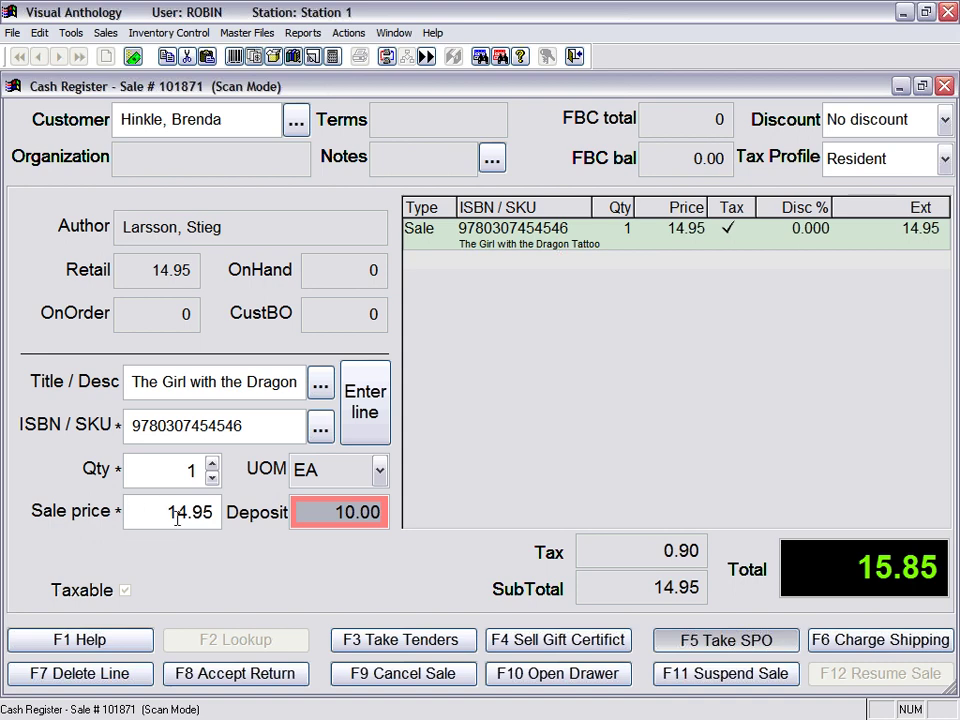
click(332, 33)
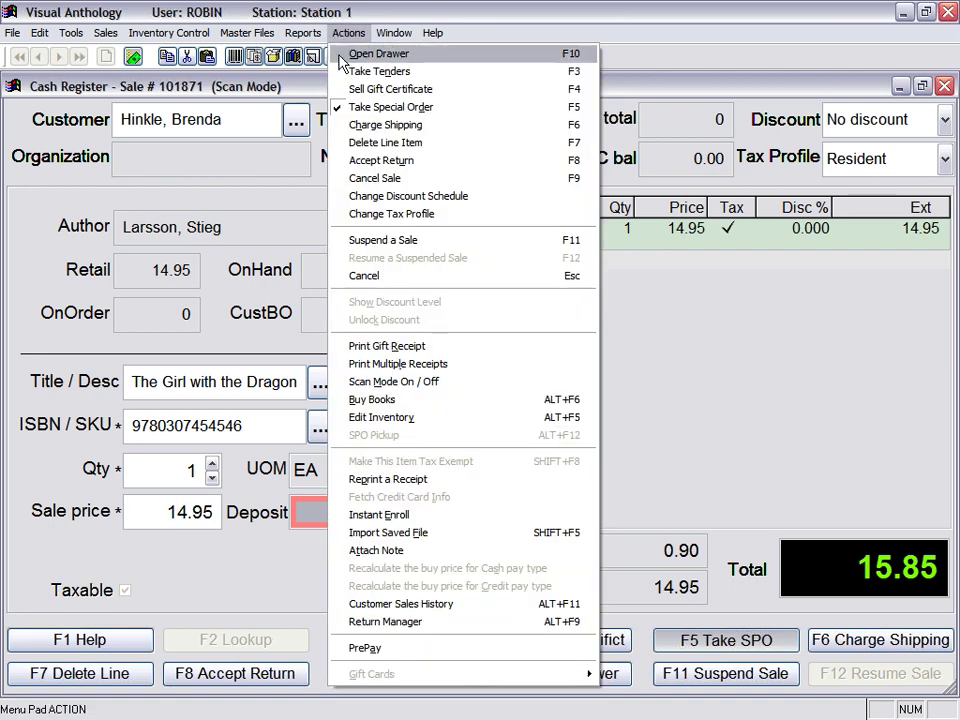
click(427, 655)
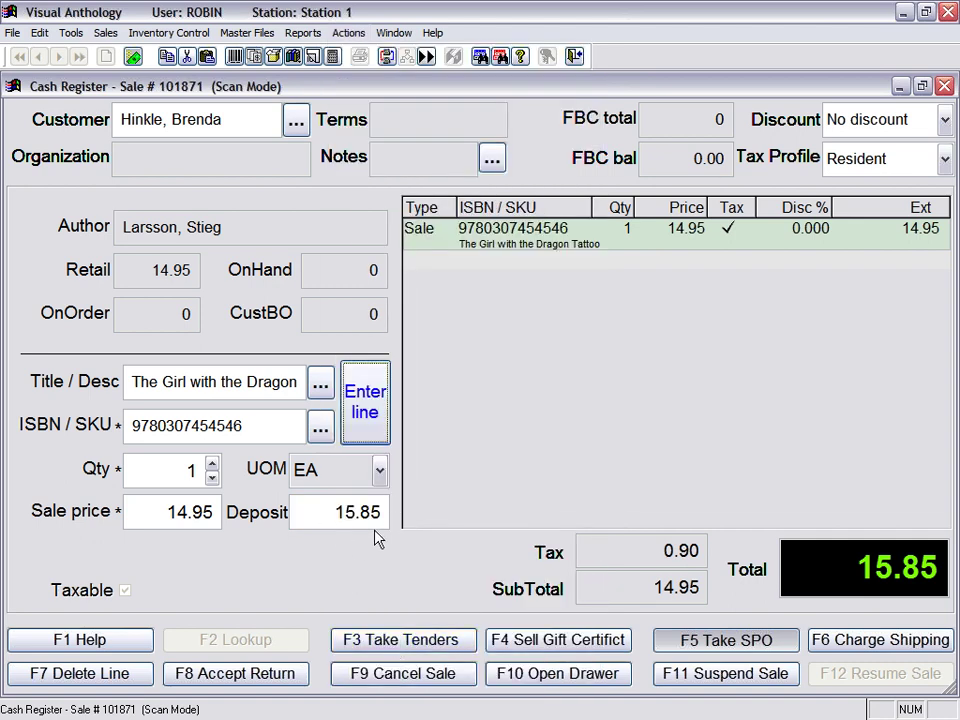
Step: Set the special order's deposit to 0.00 and reapply PrePay for the full amount including tax
click(315, 511)
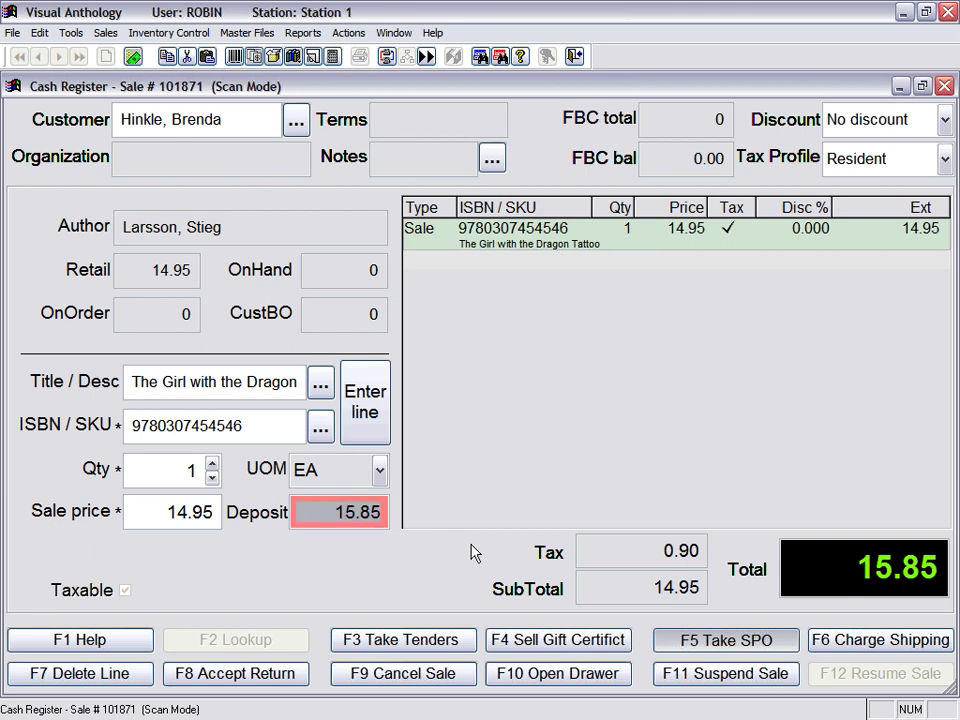
text(0.00)
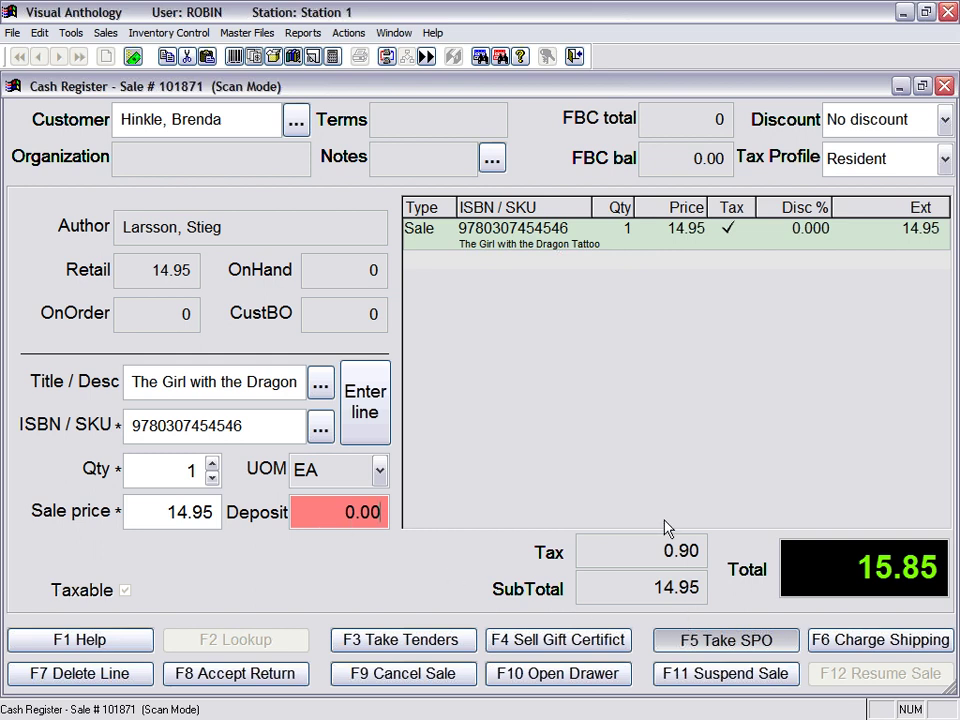
key(alt)
key(a)
key(Return)
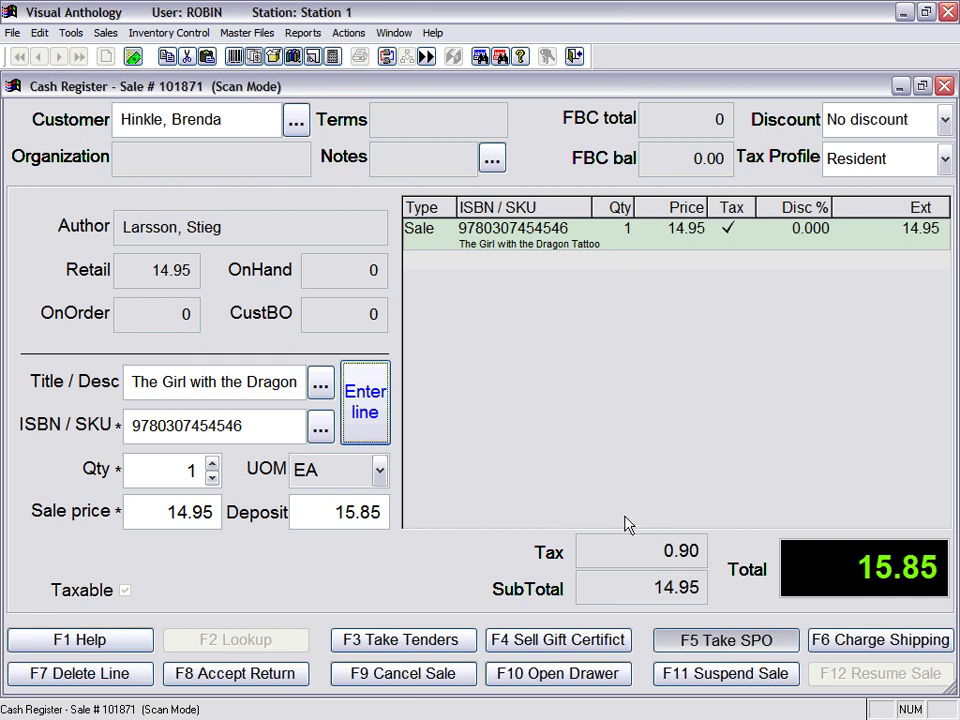
Step: Set the deposit to 0.00 and enter the special order line for The Girl with the Dragon Tattoo
click(320, 514)
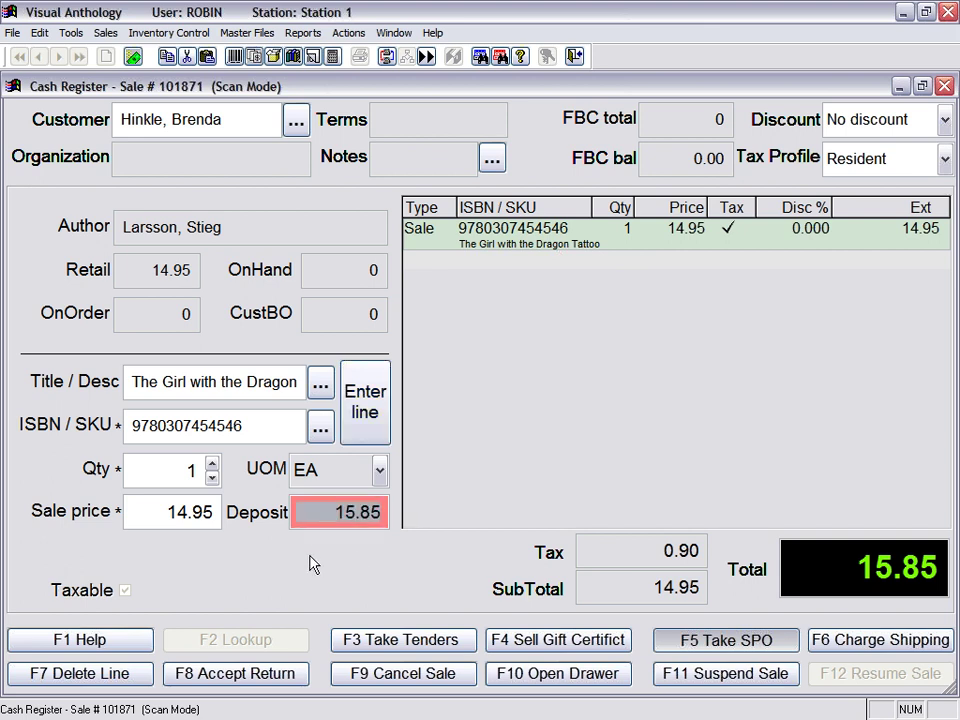
text(0)
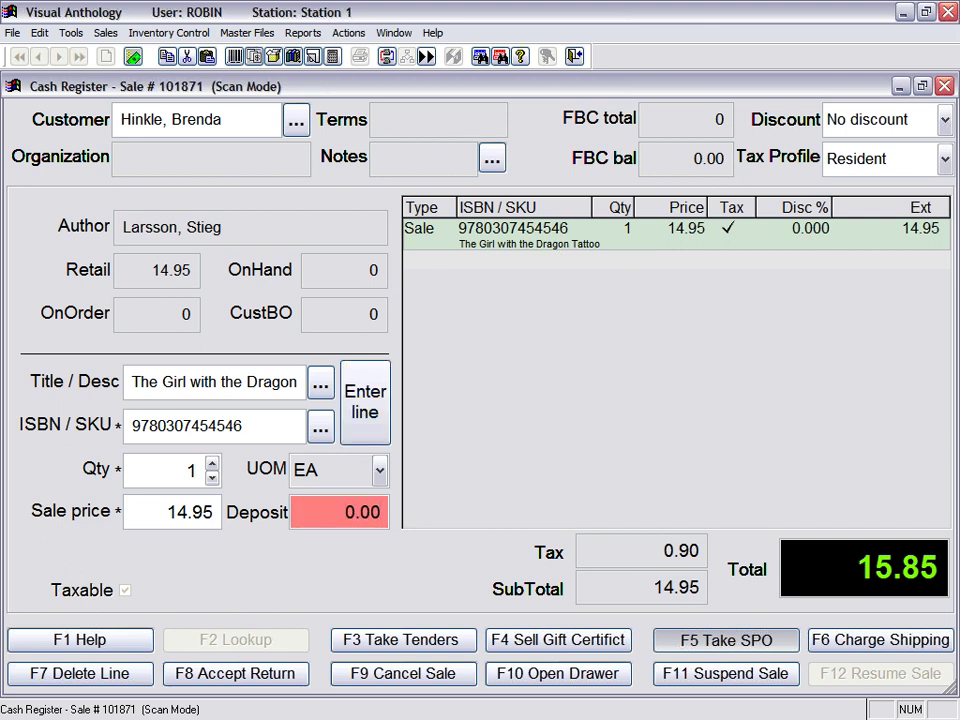
key(Return)
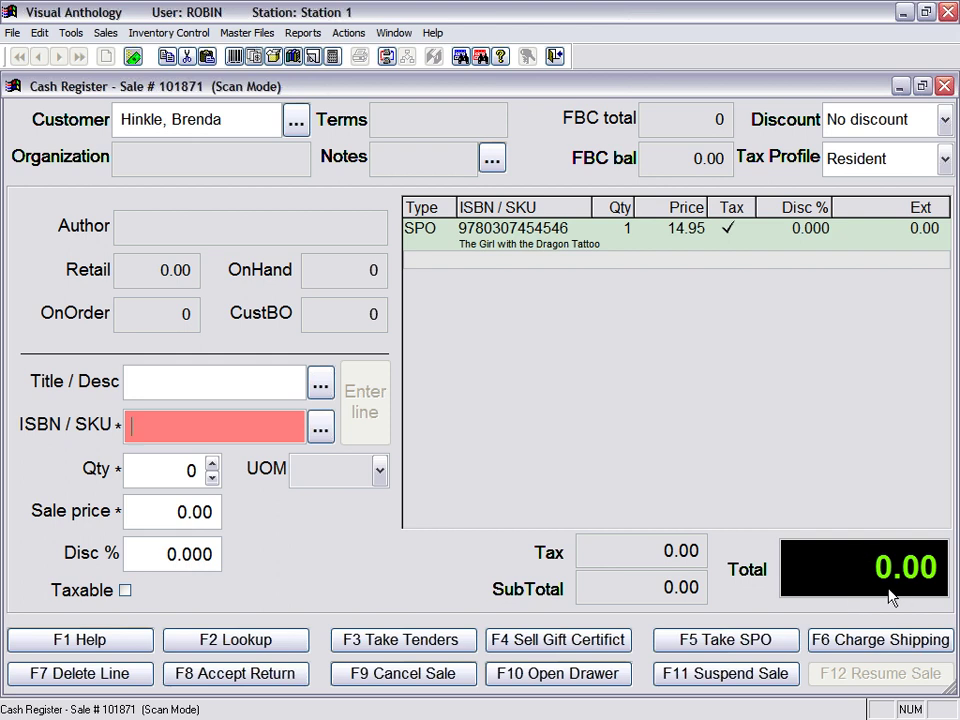
Step: Complete the special order sale without saving the receipt image files, and continue to a new sale
click(422, 648)
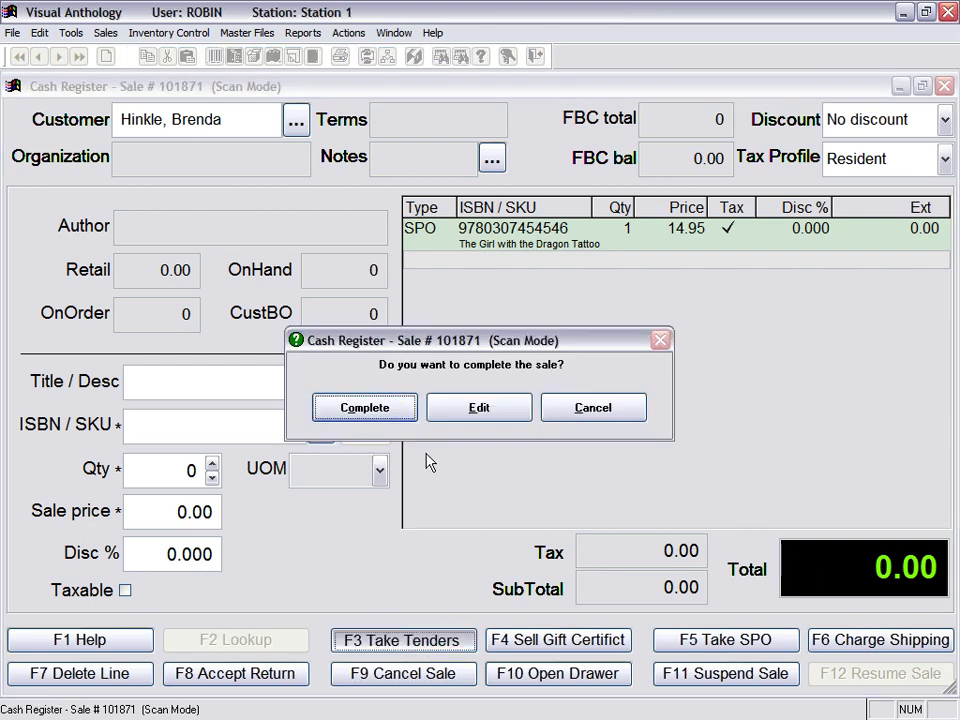
click(366, 418)
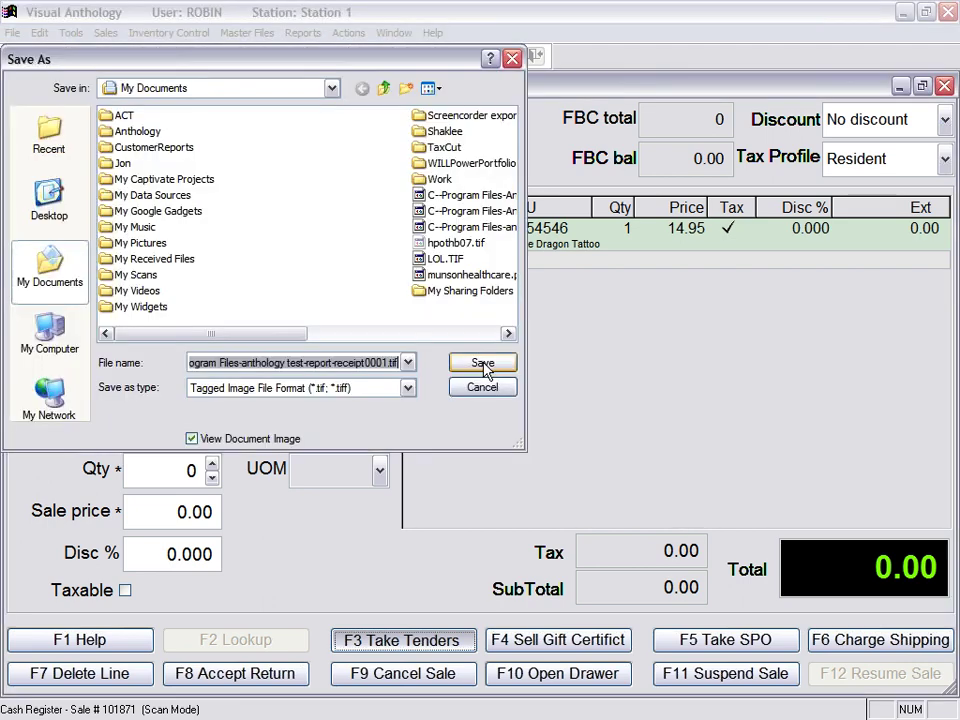
click(490, 395)
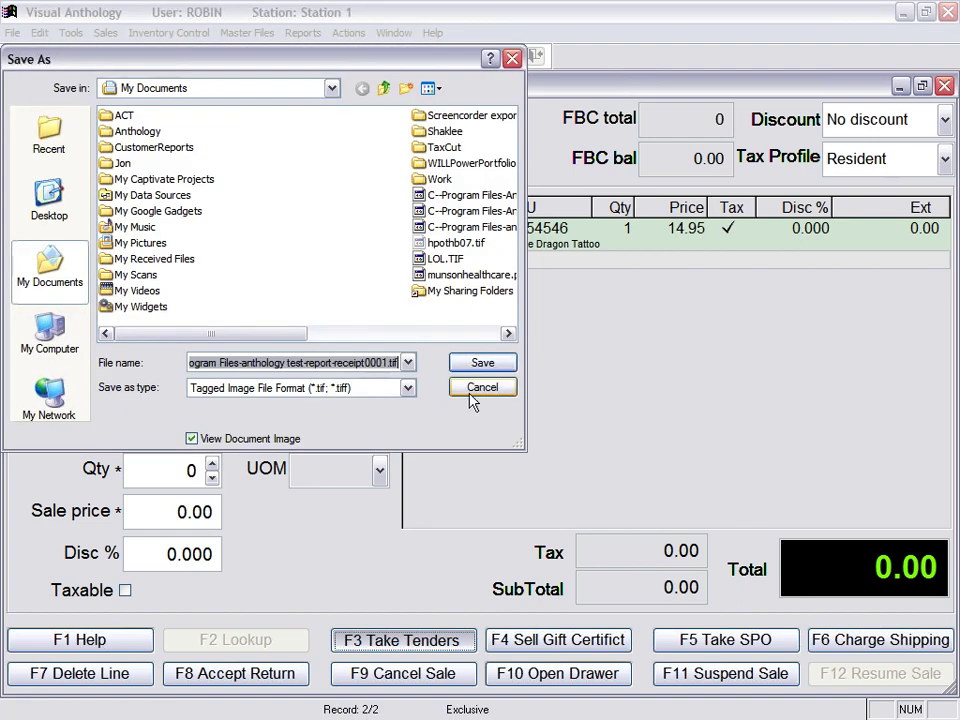
click(484, 390)
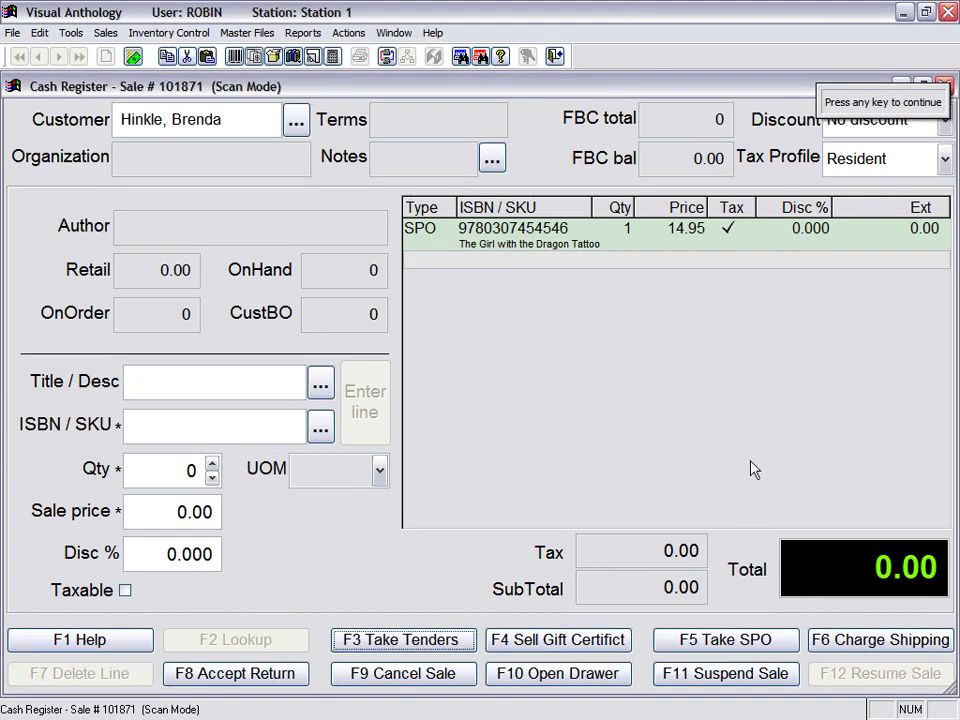
key(Return)
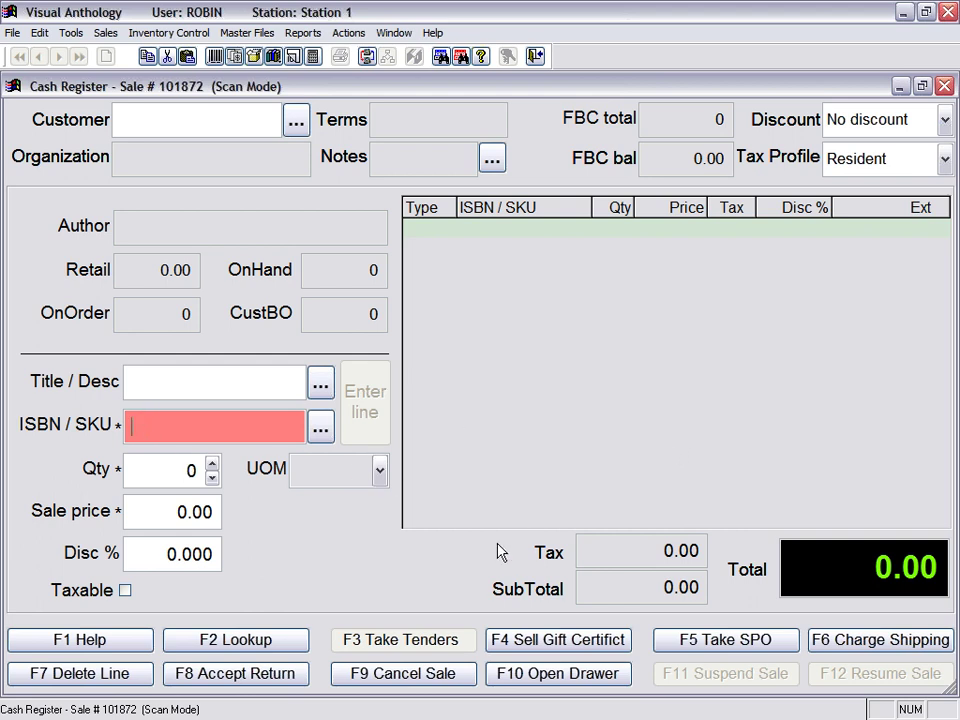
text(030)
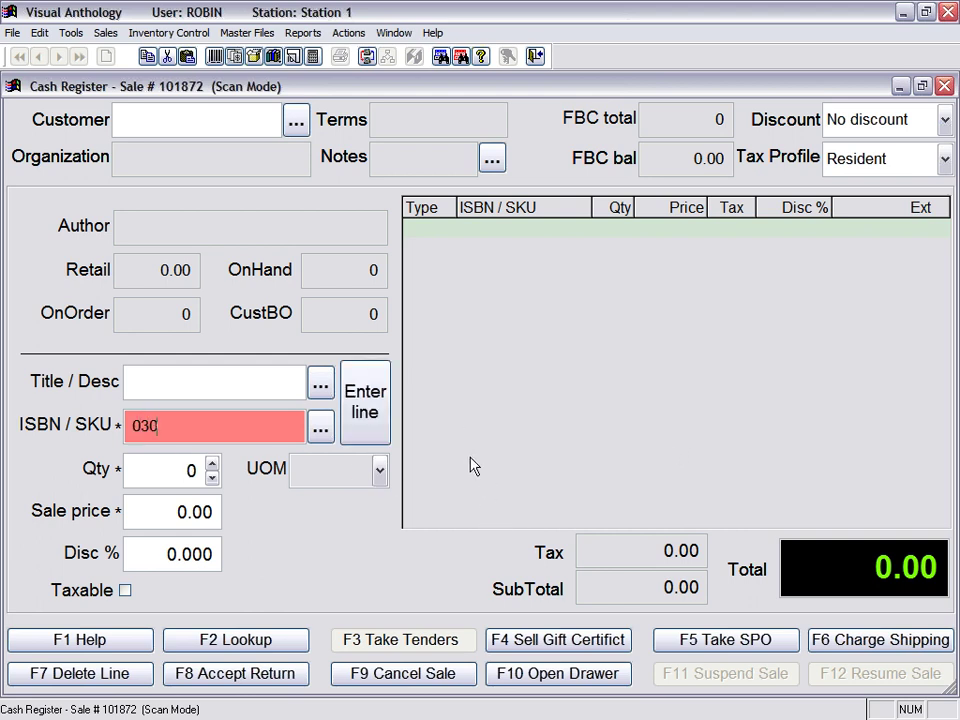
text(7387178)
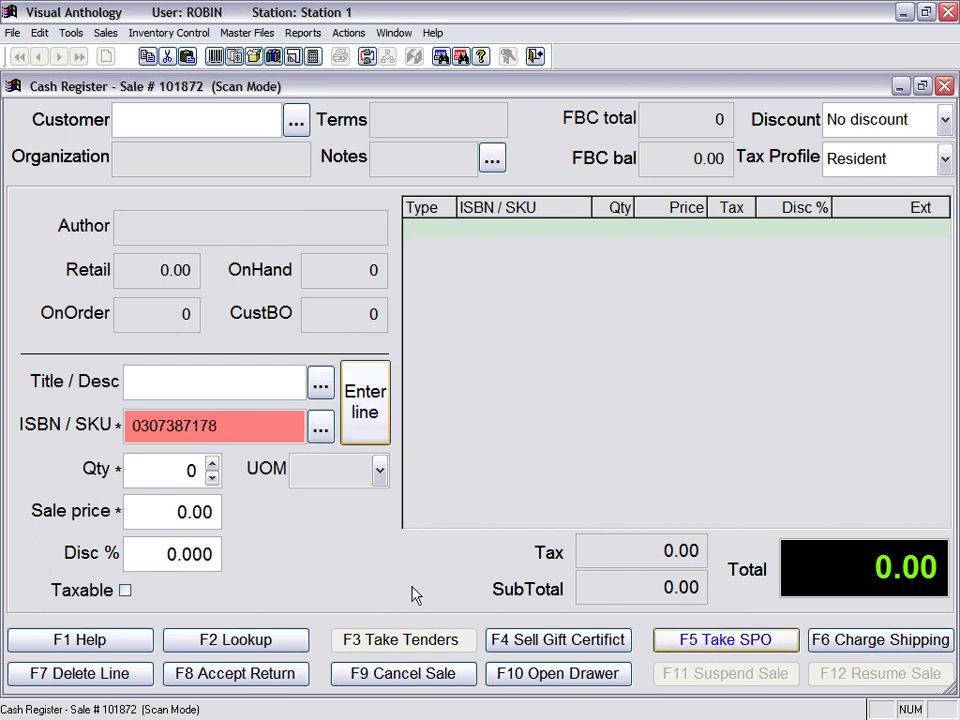
key(Return)
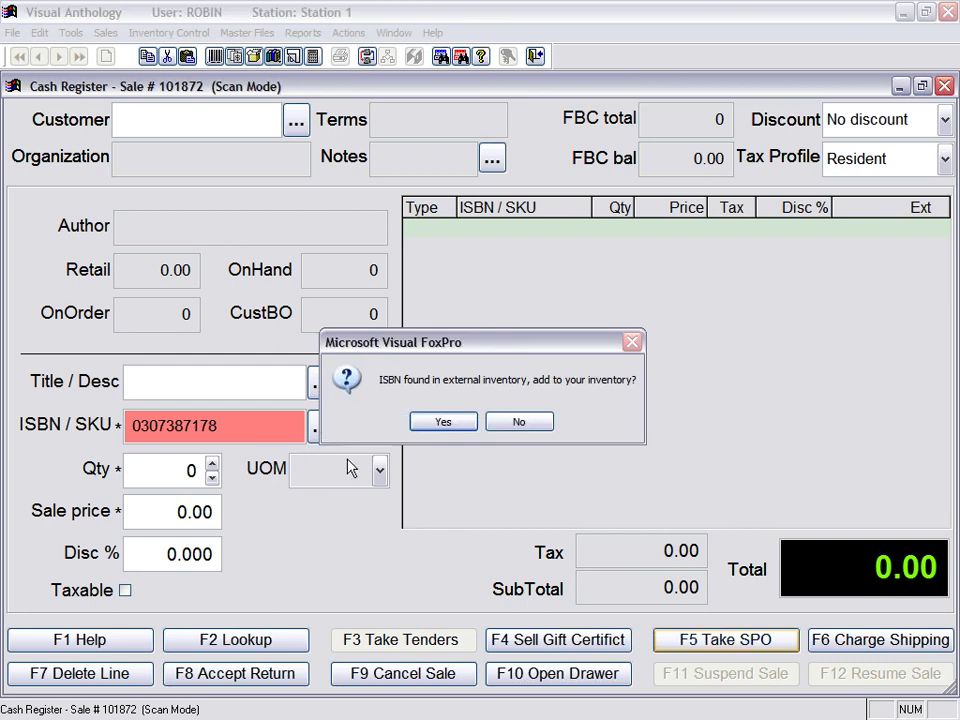
click(434, 424)
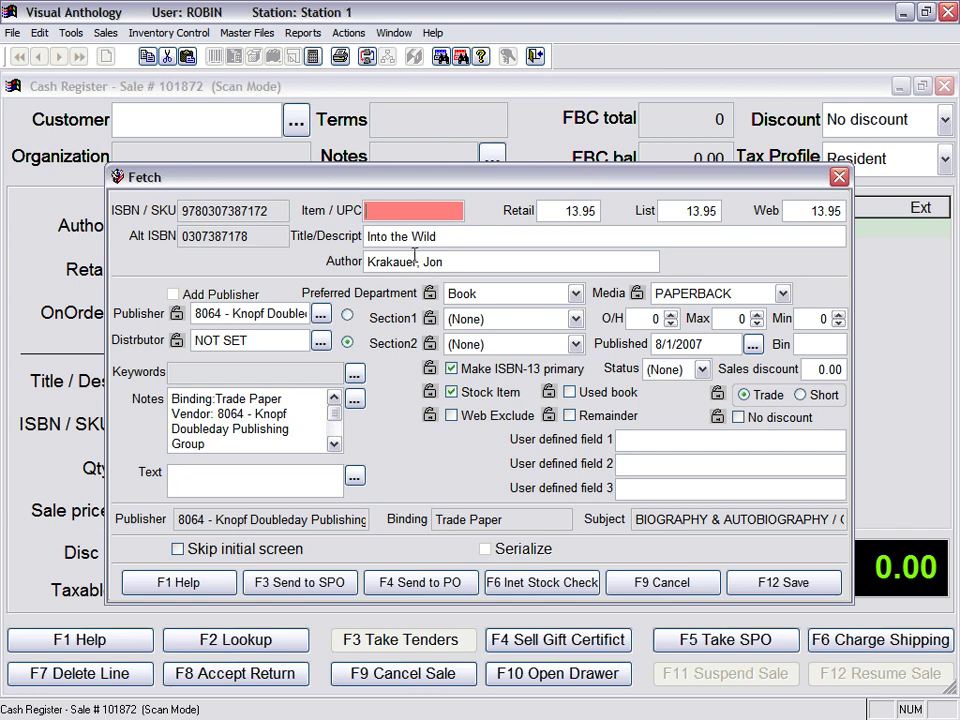
Step: Assign Section1 TRAVEL to Into the Wild and save the fetched record to inventory
click(510, 319)
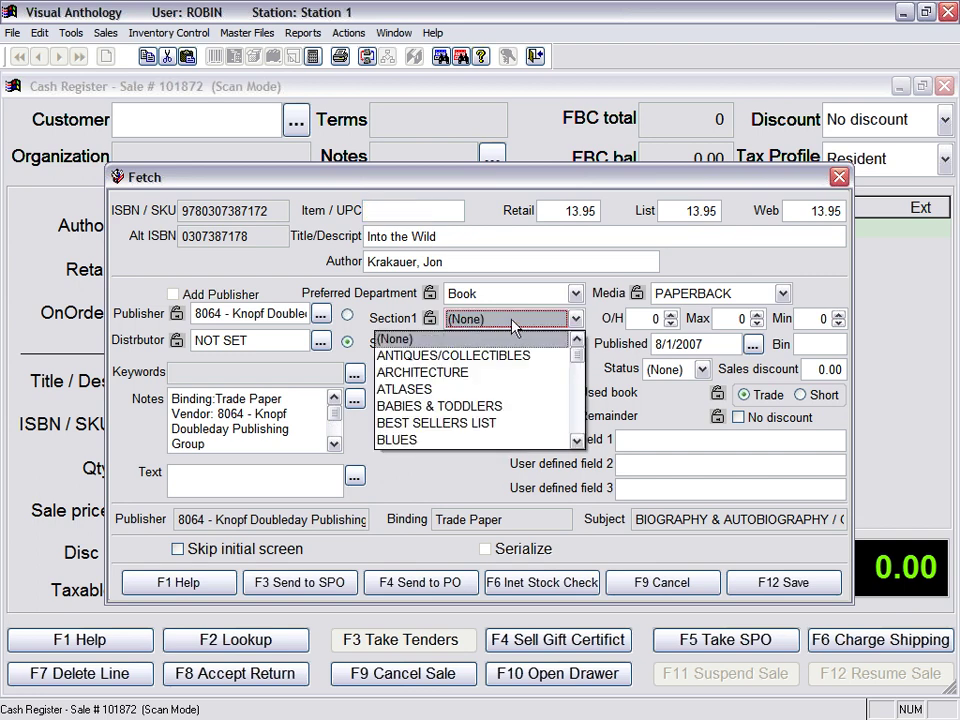
text(trav)
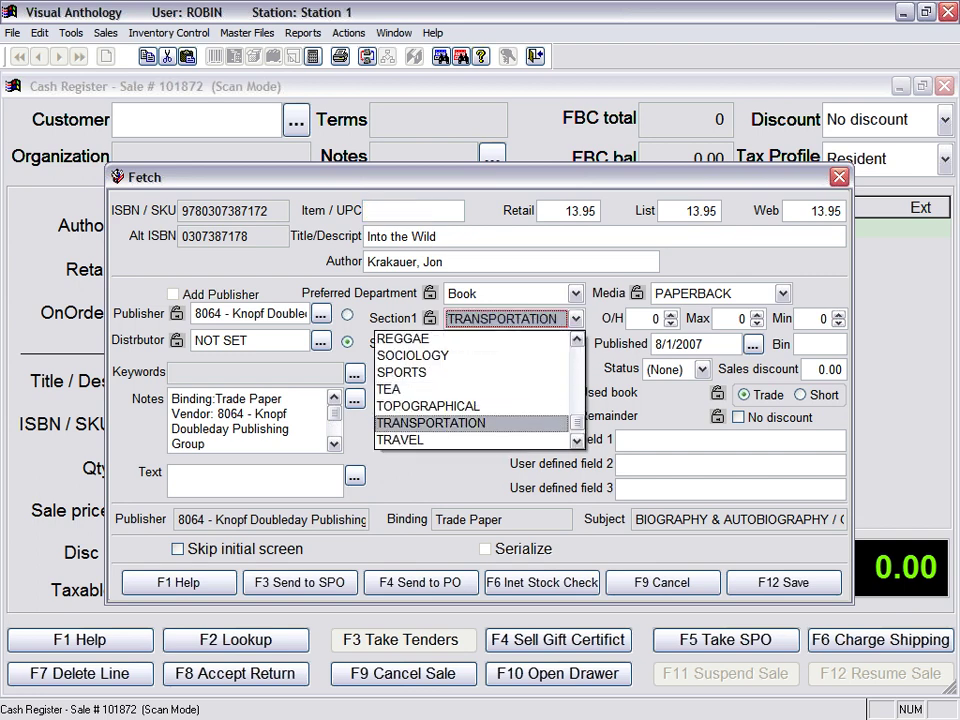
key(Tab)
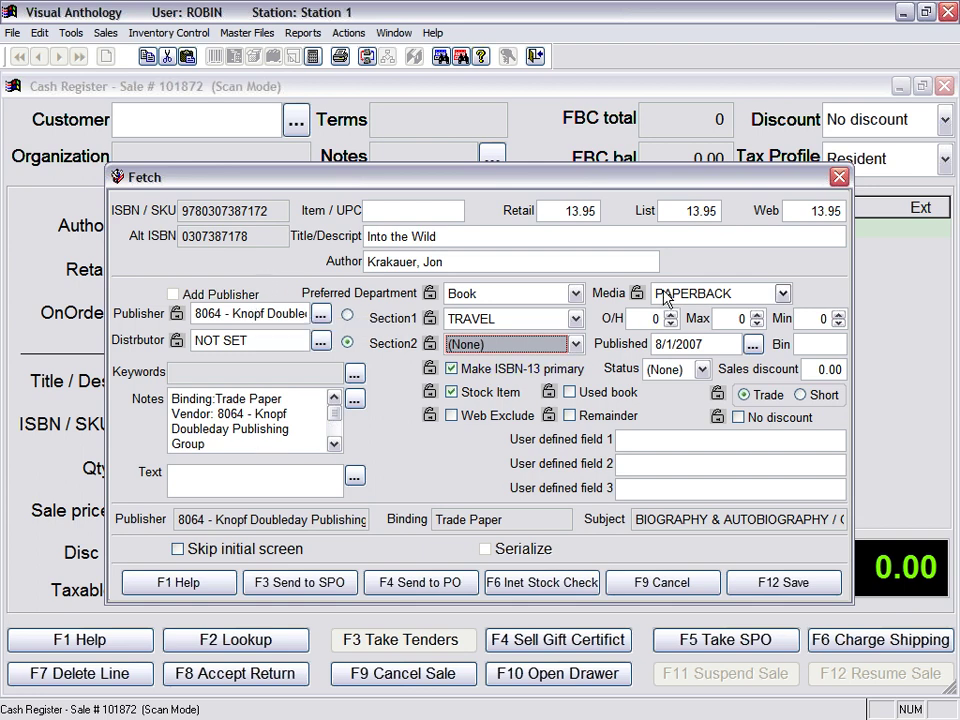
click(826, 590)
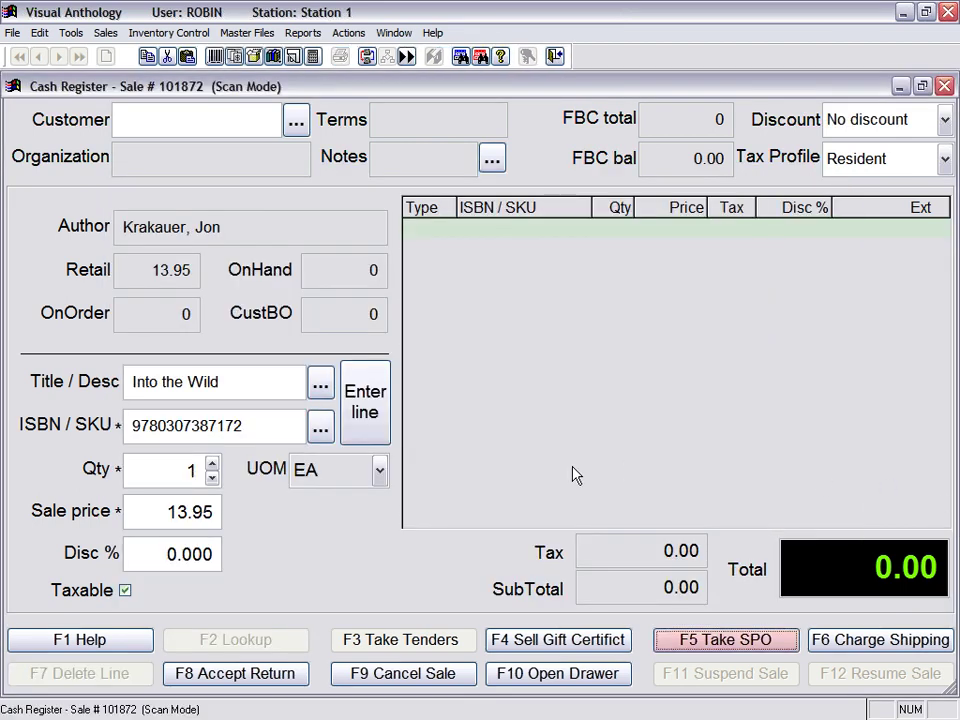
Step: Enter Into the Wild as a special order line and assign the second listed customer when taking tenders
click(722, 650)
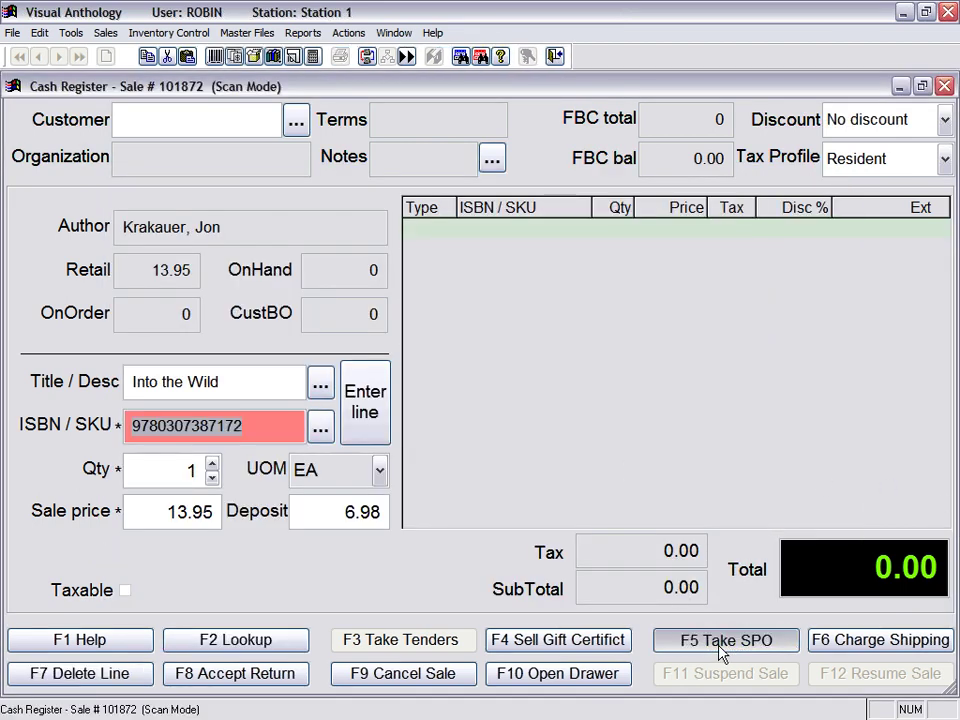
click(372, 414)
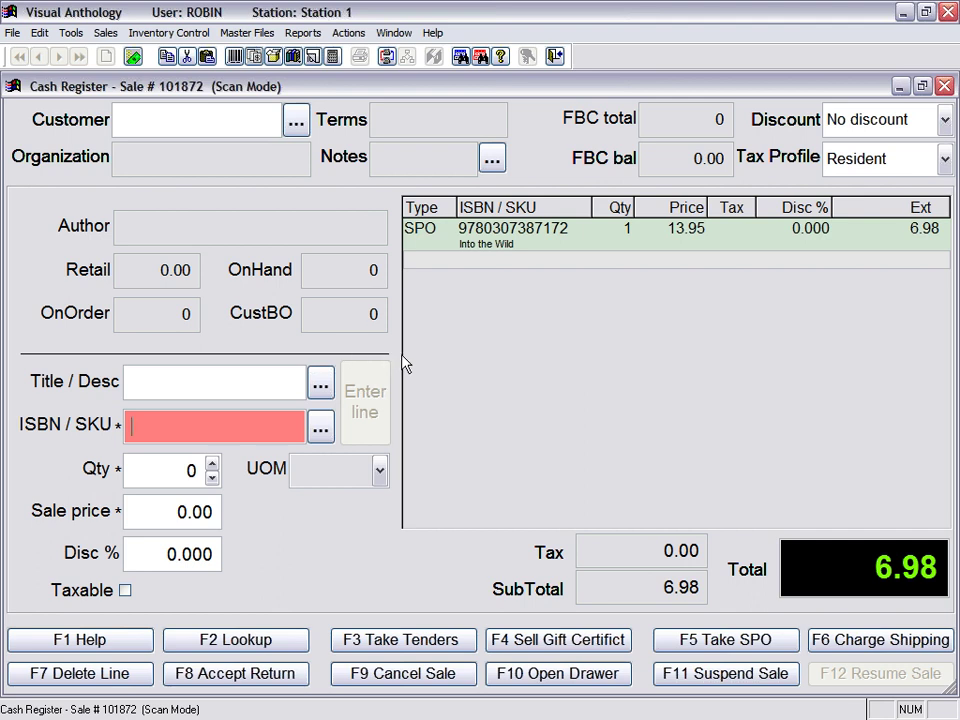
click(410, 646)
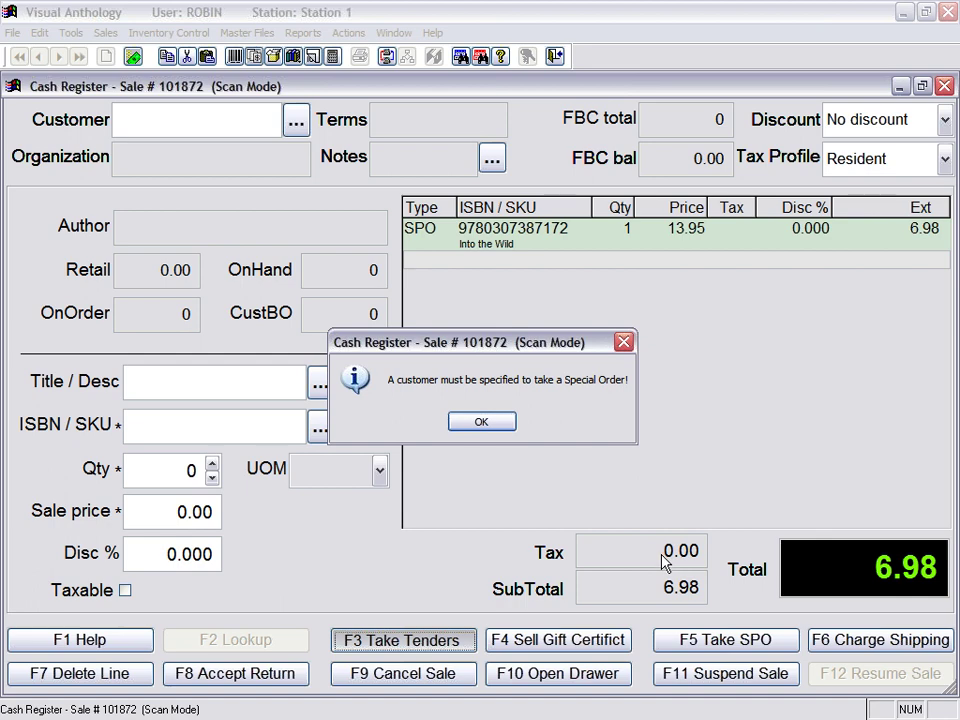
click(478, 432)
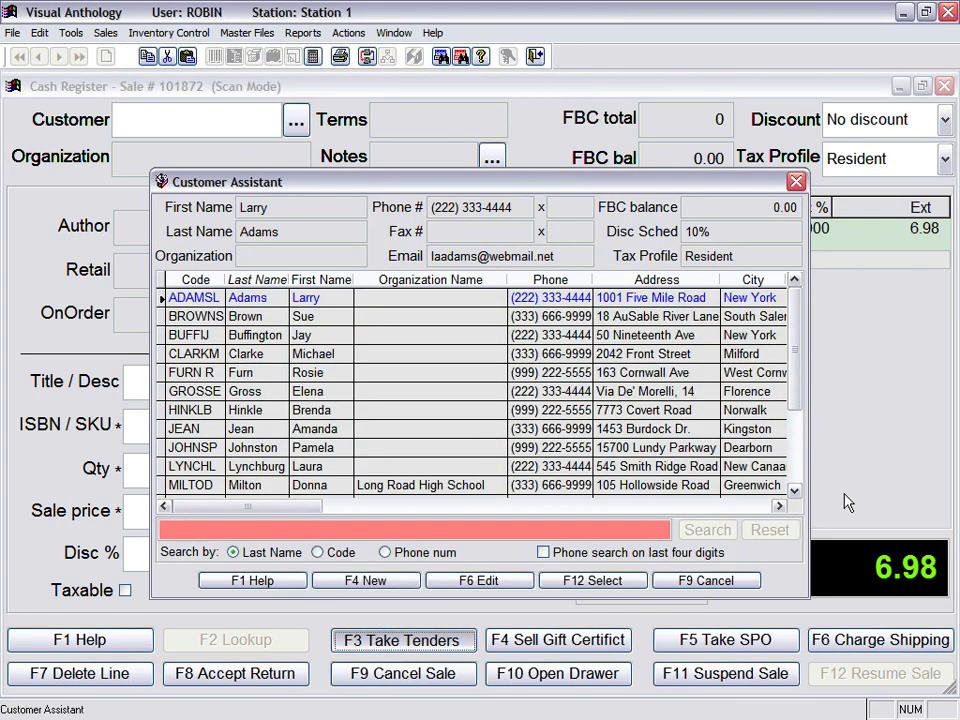
double_click(310, 316)
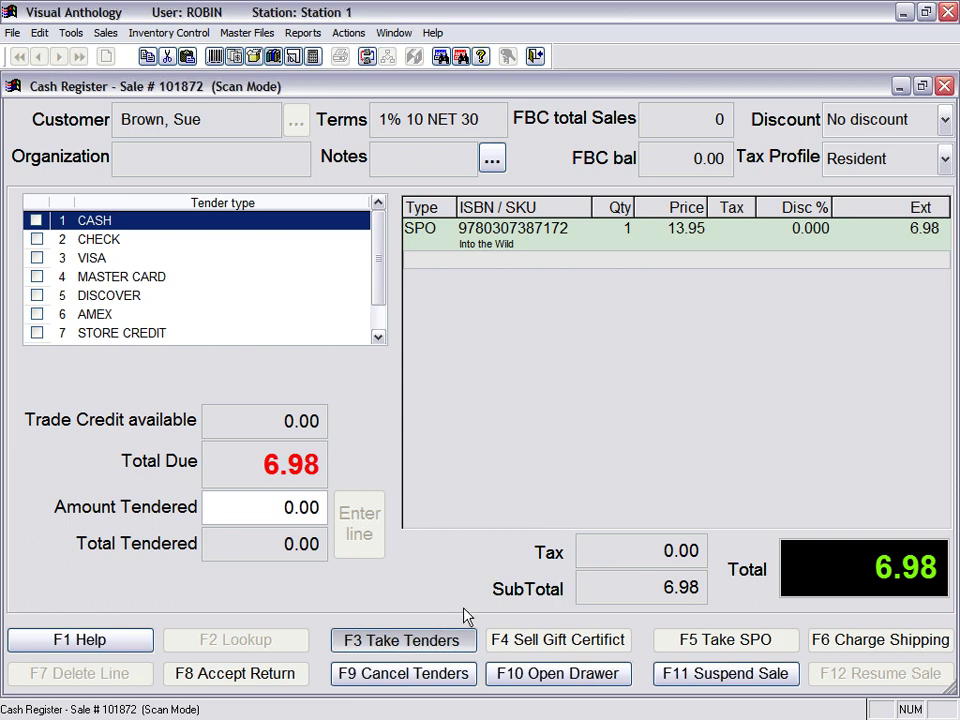
Step: Cancel taking tenders and set the deposit on the Into the Wild special order line to 14.79
click(409, 682)
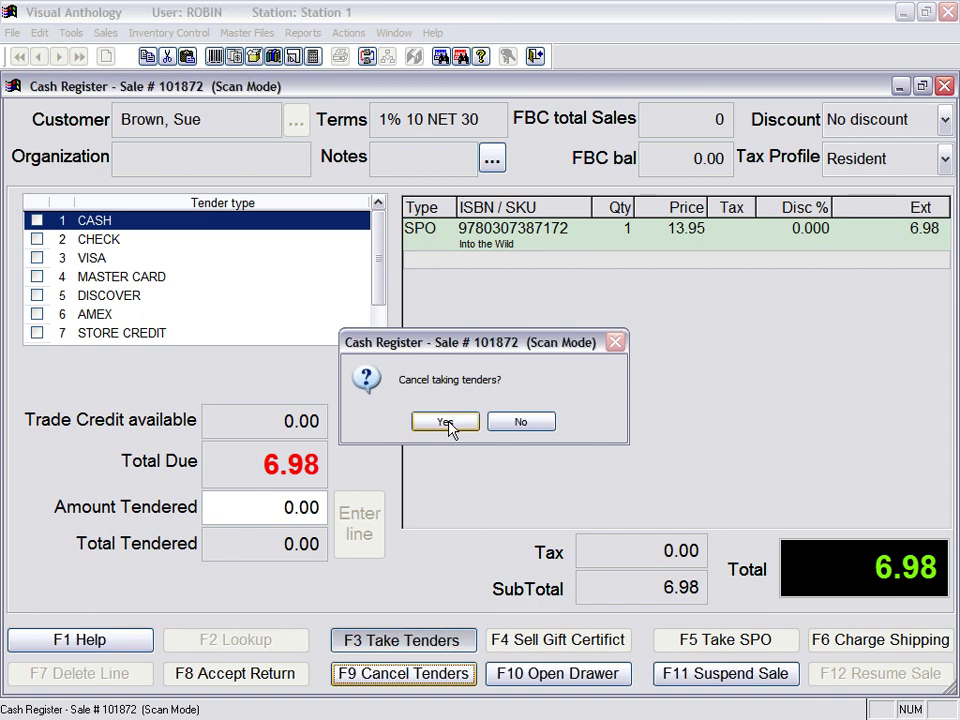
click(447, 422)
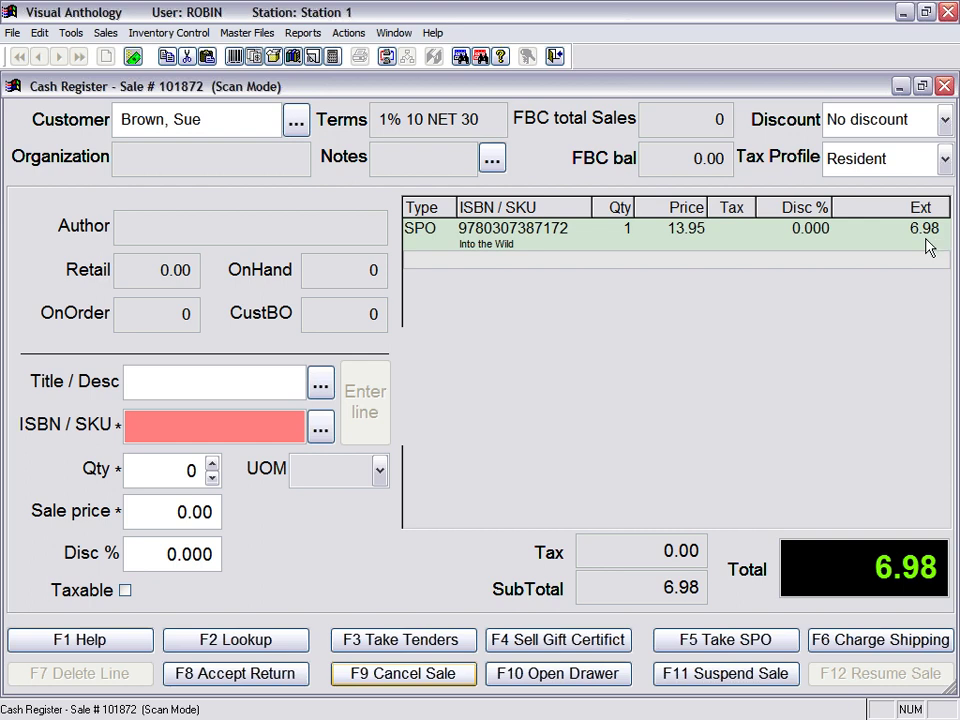
click(634, 244)
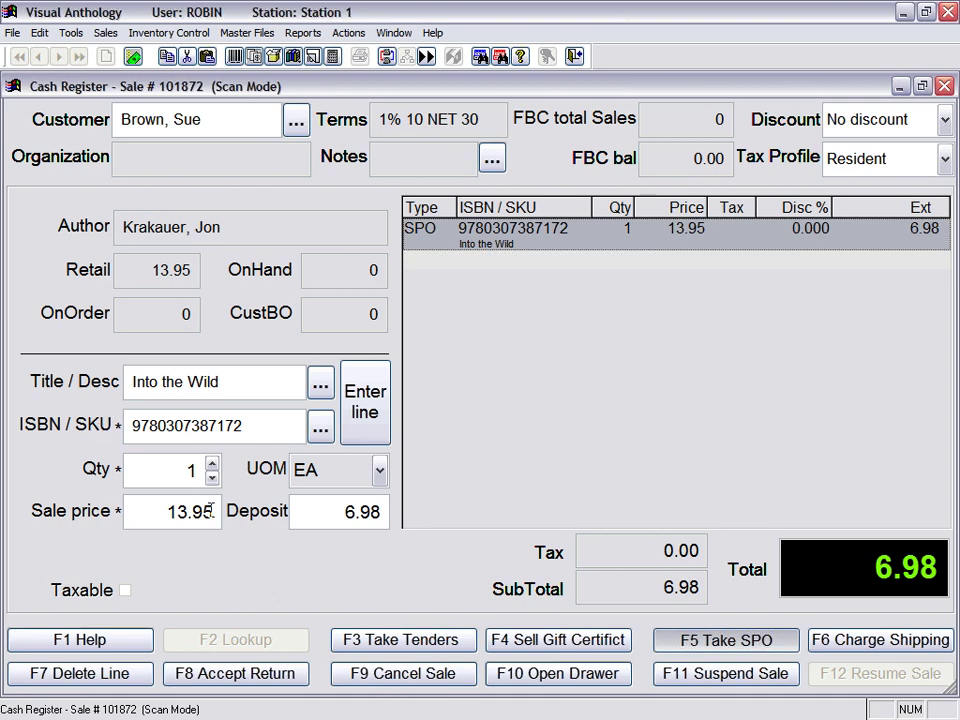
click(326, 510)
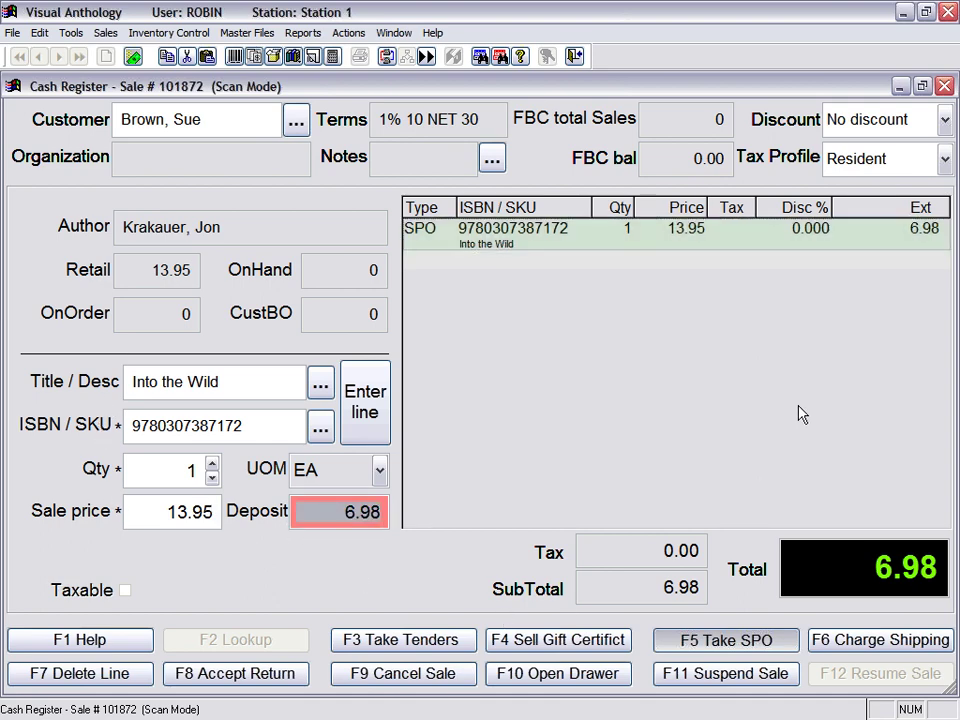
text(14.79)
key(Tab)
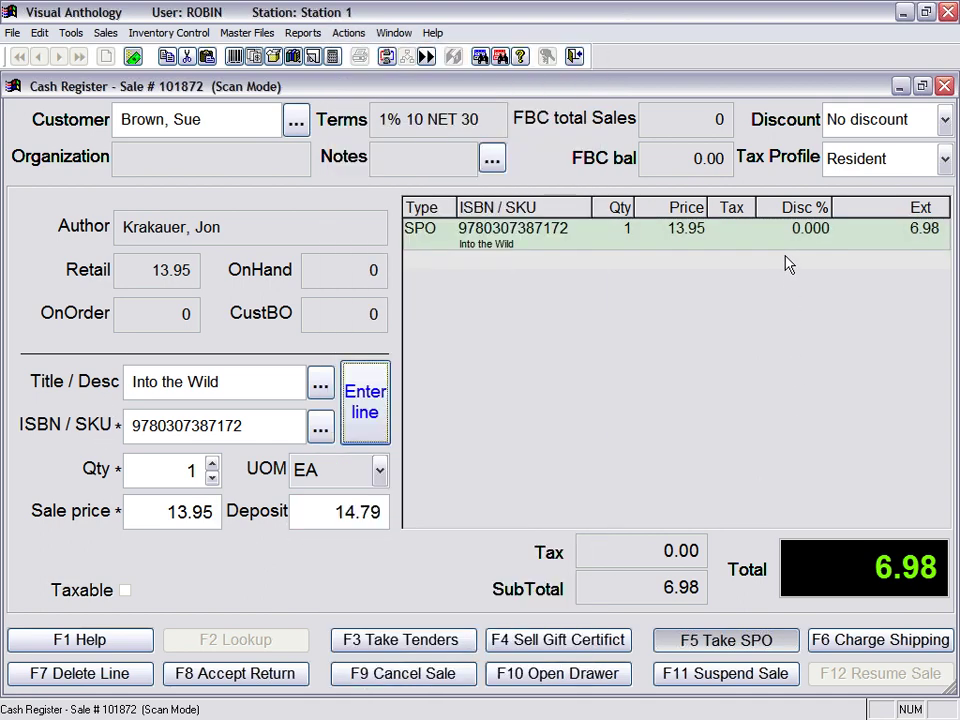
click(358, 392)
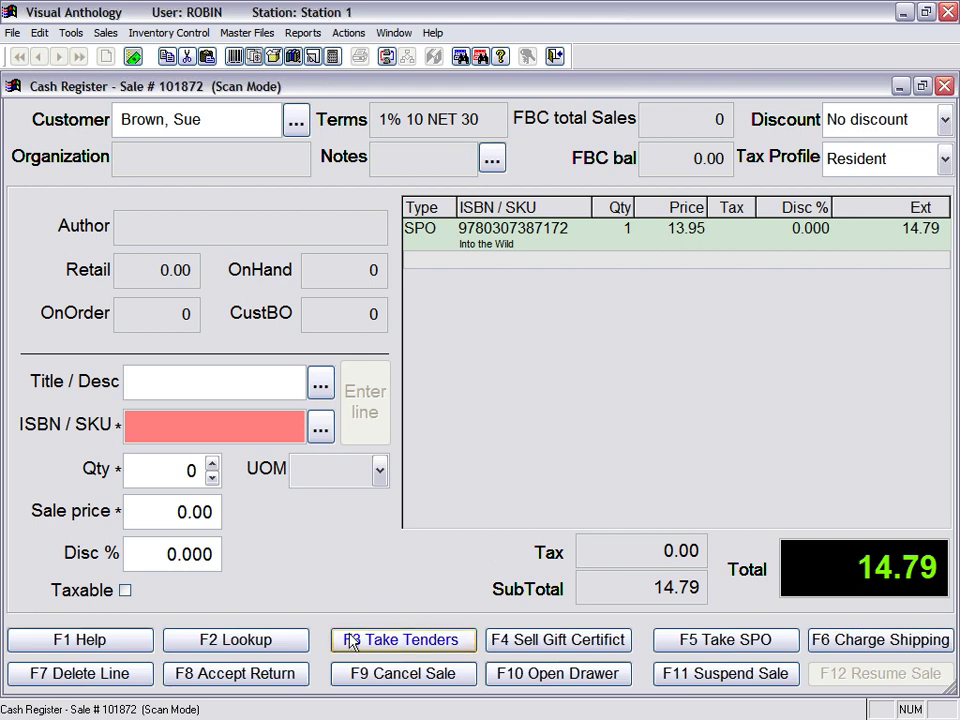
Step: Pay the special order with MASTER CARD, complete the sale and accept the receipt file dialogs
click(399, 645)
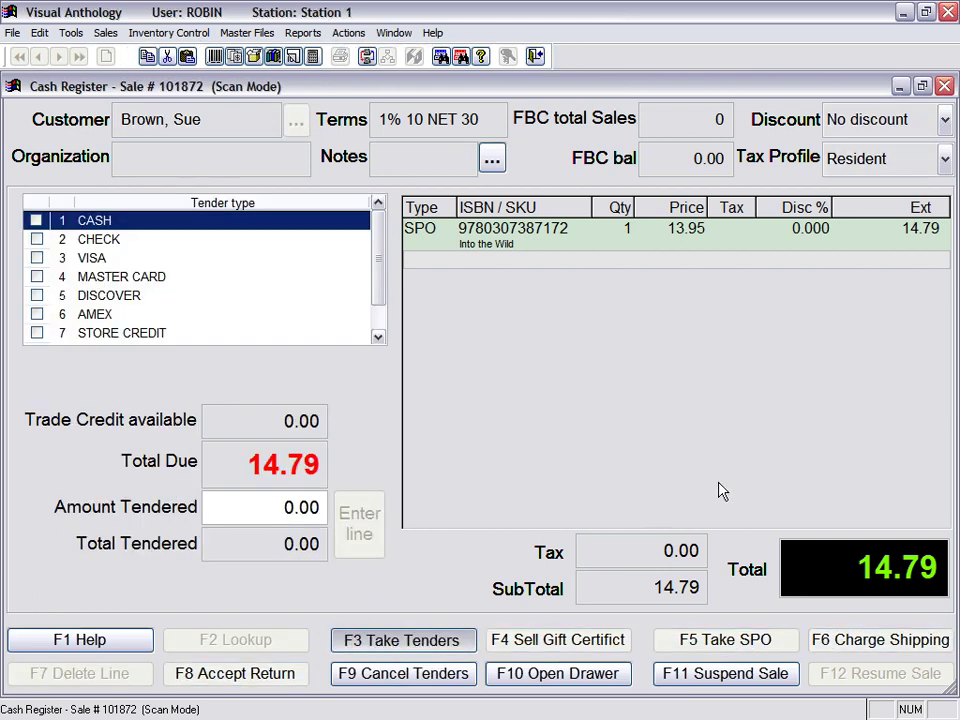
click(36, 276)
click(334, 530)
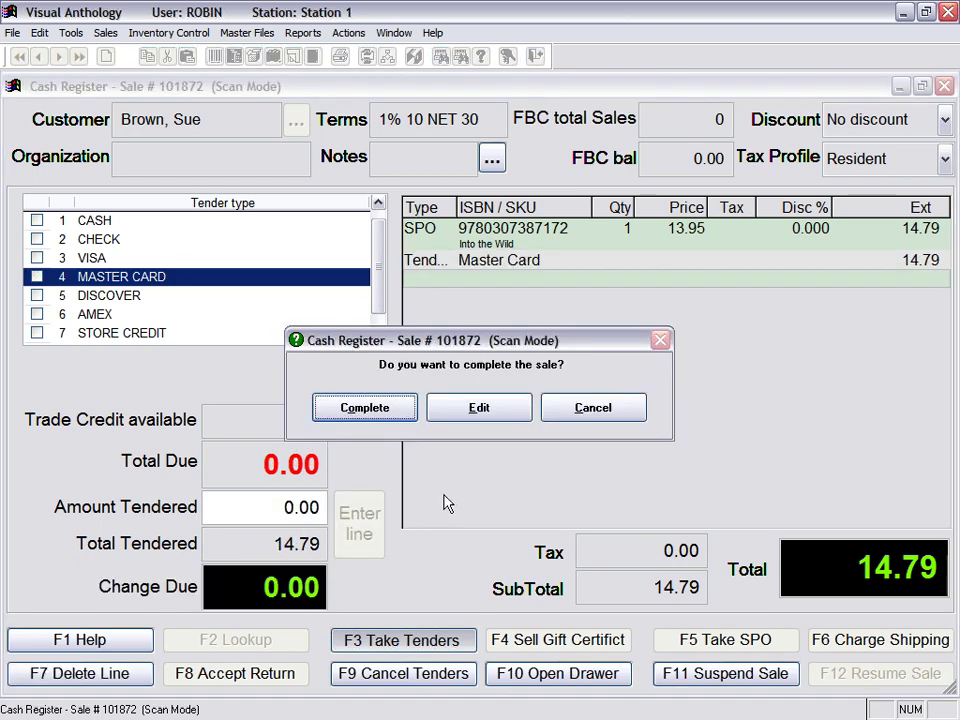
click(352, 421)
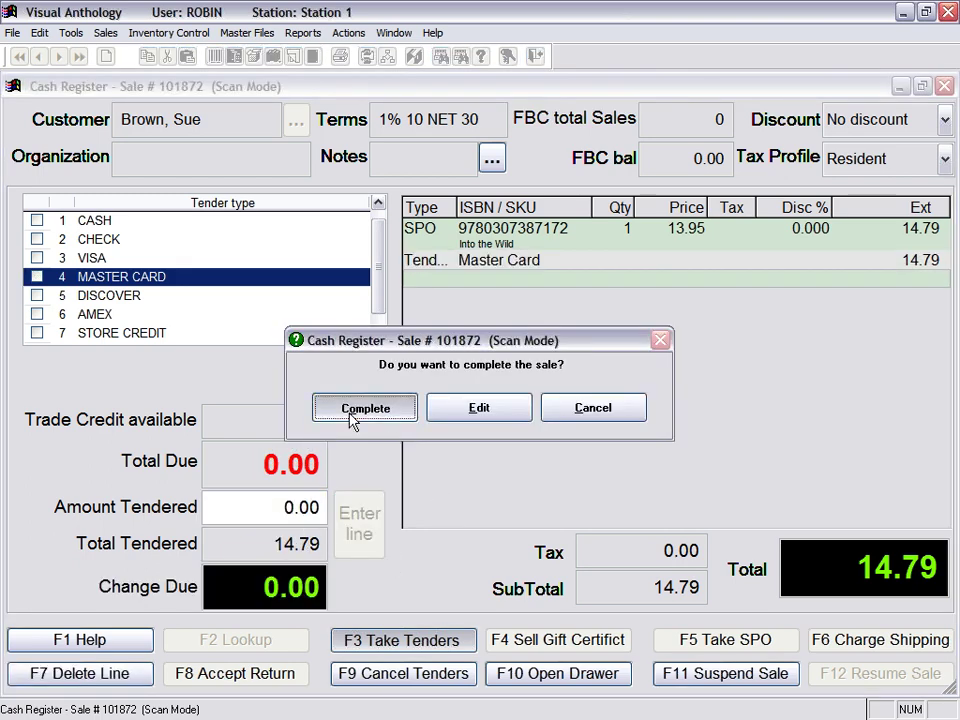
click(483, 364)
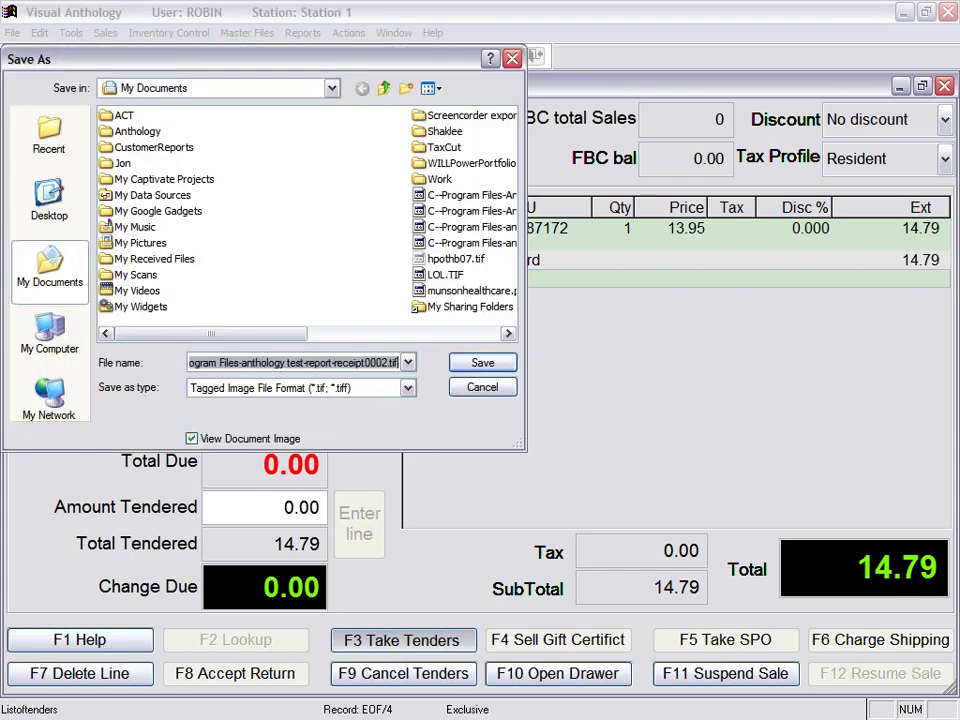
key(Return)
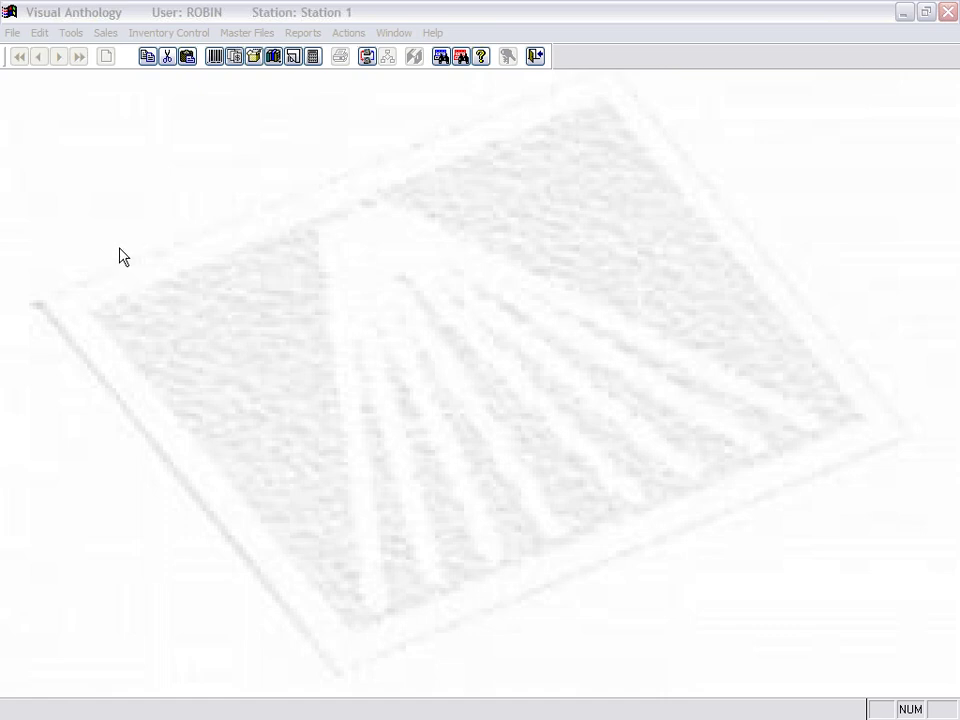
Step: Open the CBO Manager and review the special orders for Into the Wild and The Girl with the Dragon Tattoo
click(104, 32)
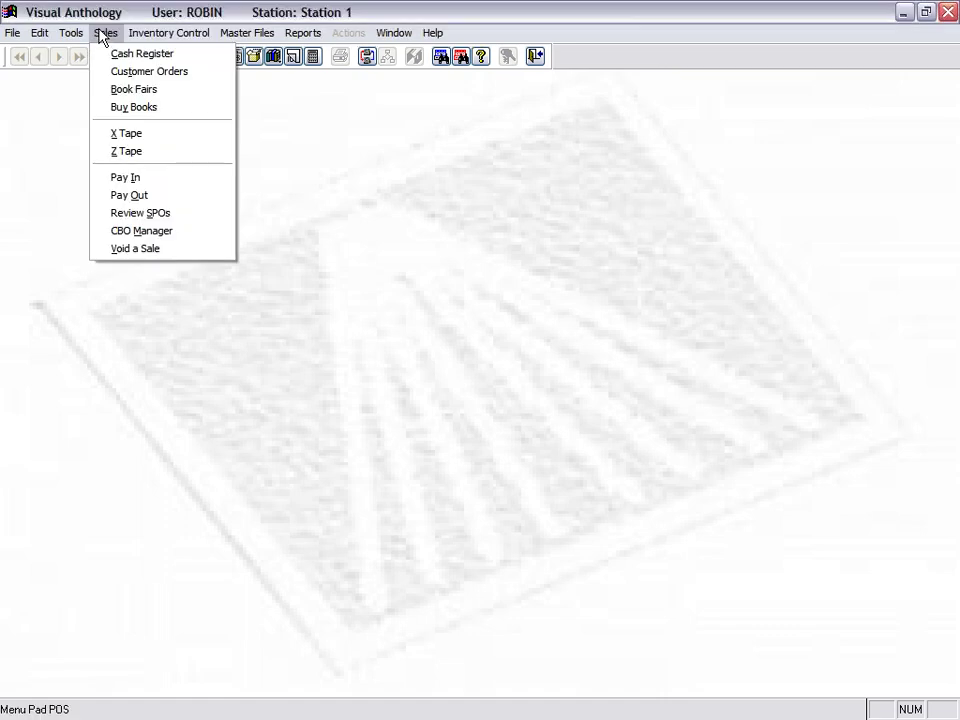
click(158, 229)
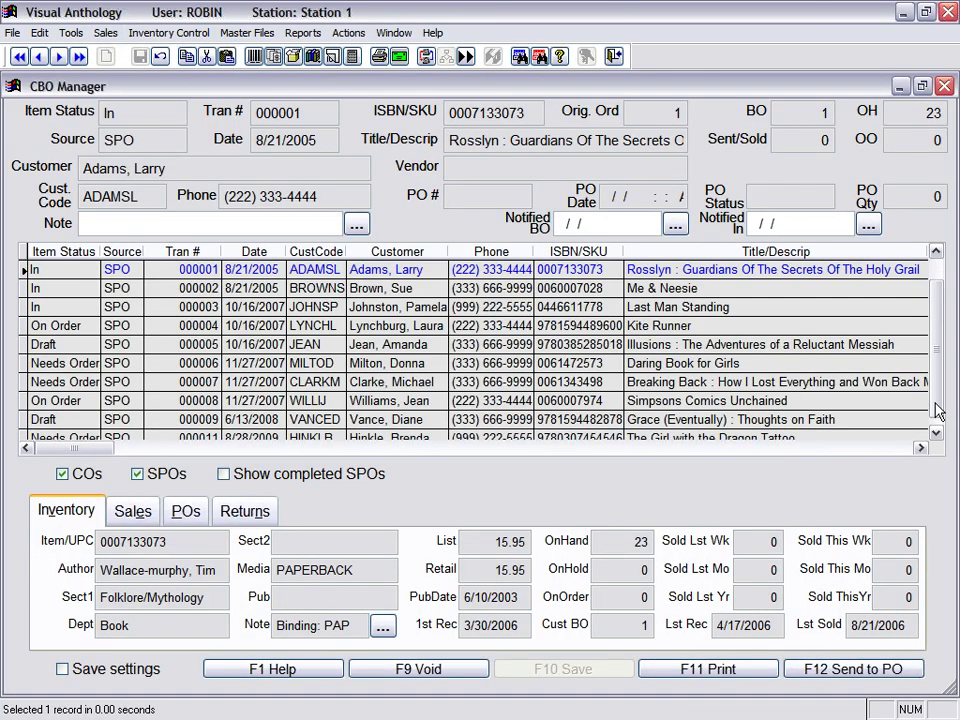
click(937, 410)
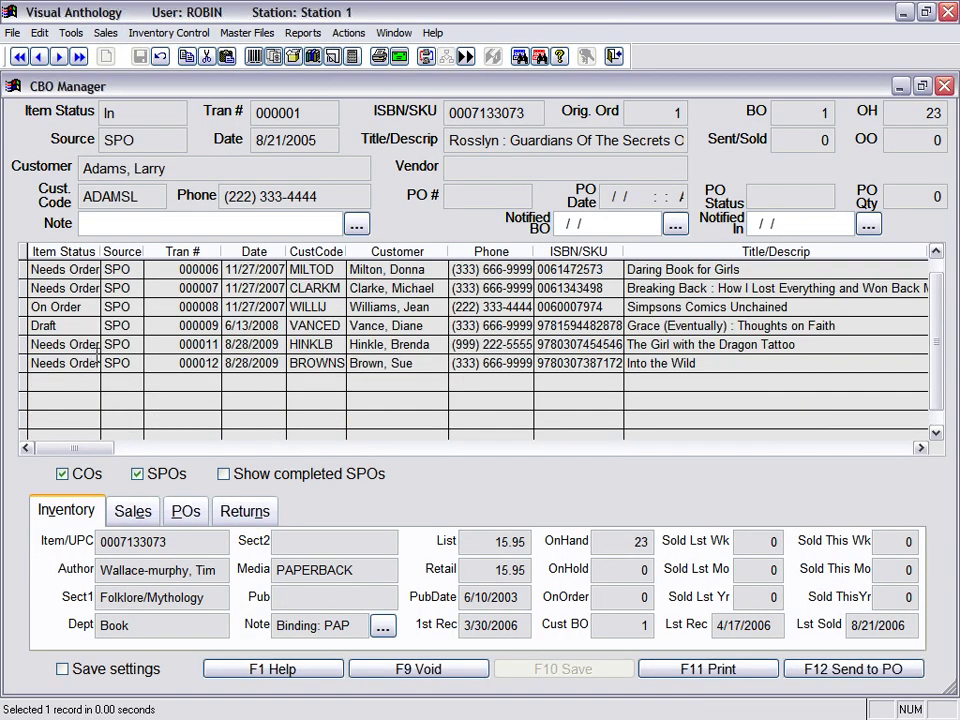
click(575, 363)
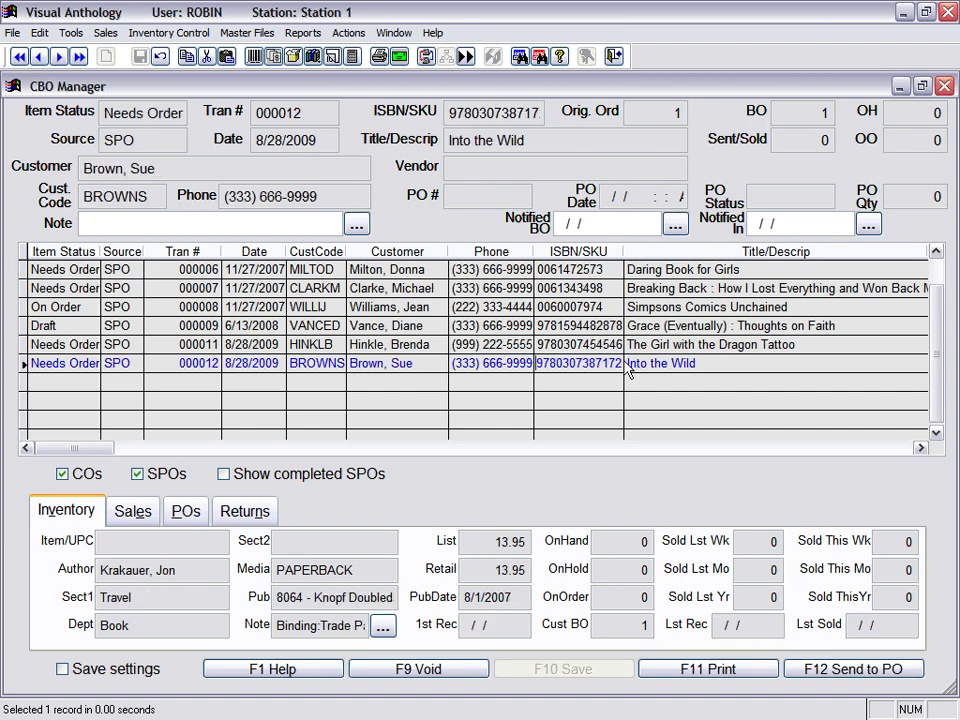
click(68, 345)
scroll(56, 310, up, 1)
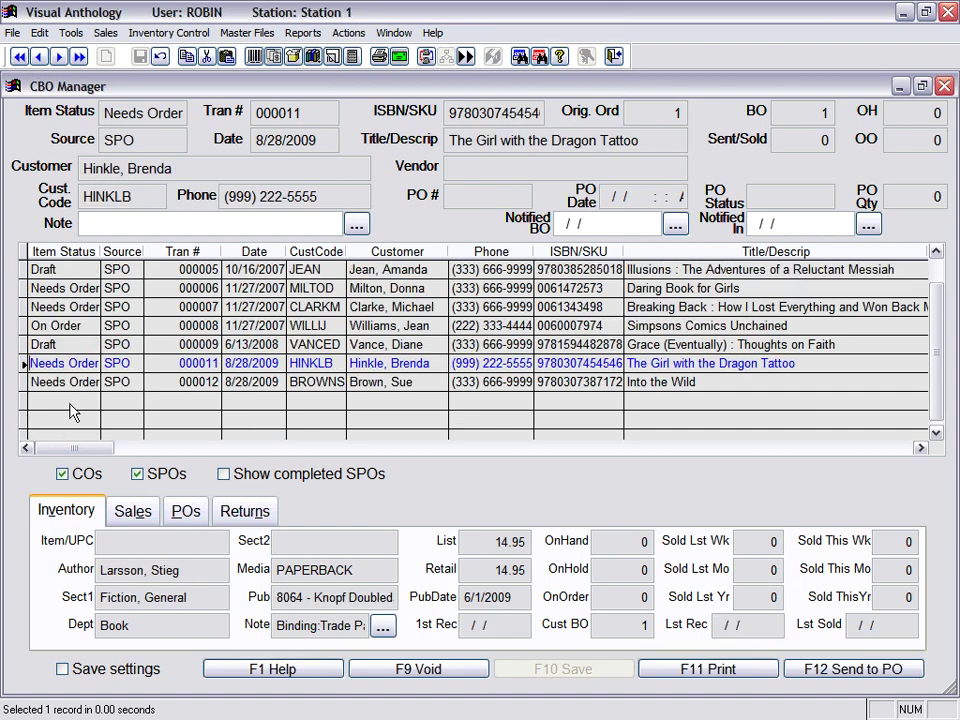
Step: Sort the customer back orders by item status, review the draft and needs-order entries, and close the CBO Manager
click(64, 251)
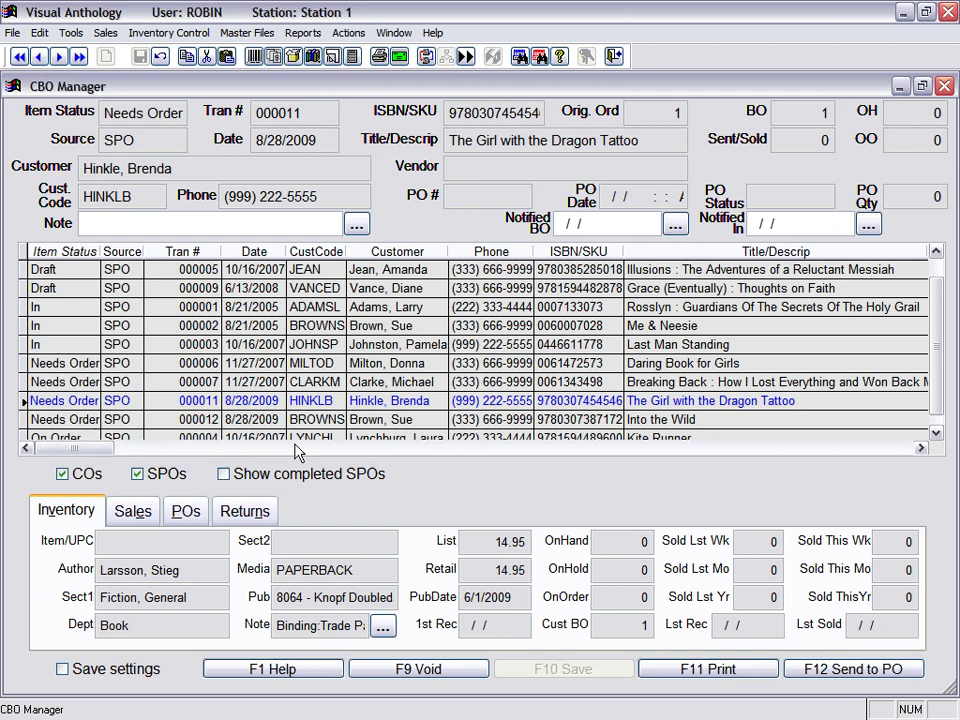
click(938, 422)
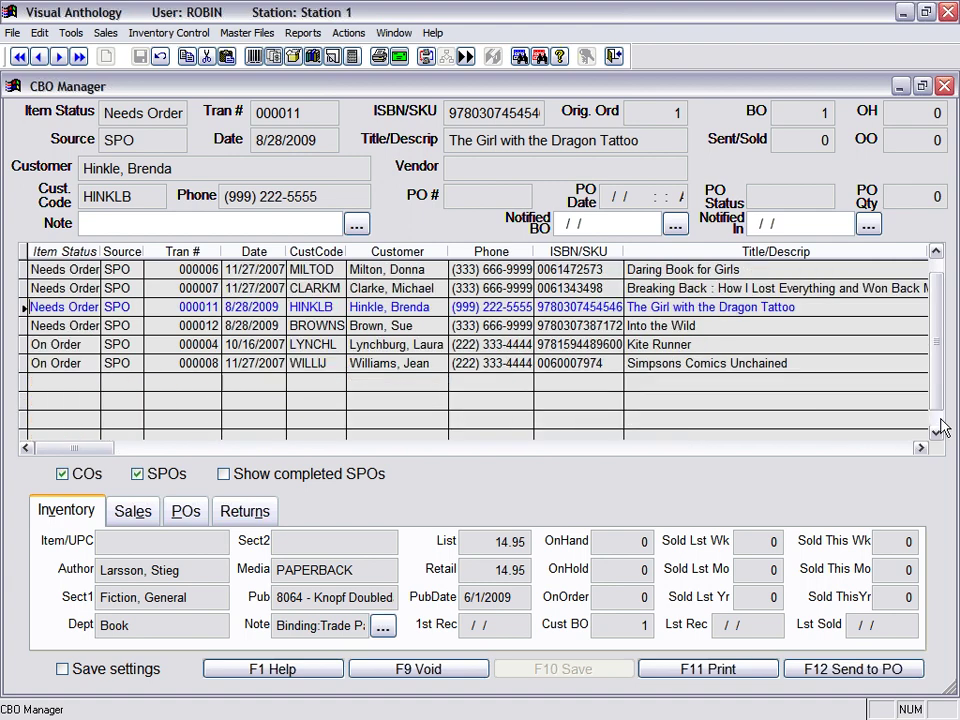
scroll(936, 400, up, 2)
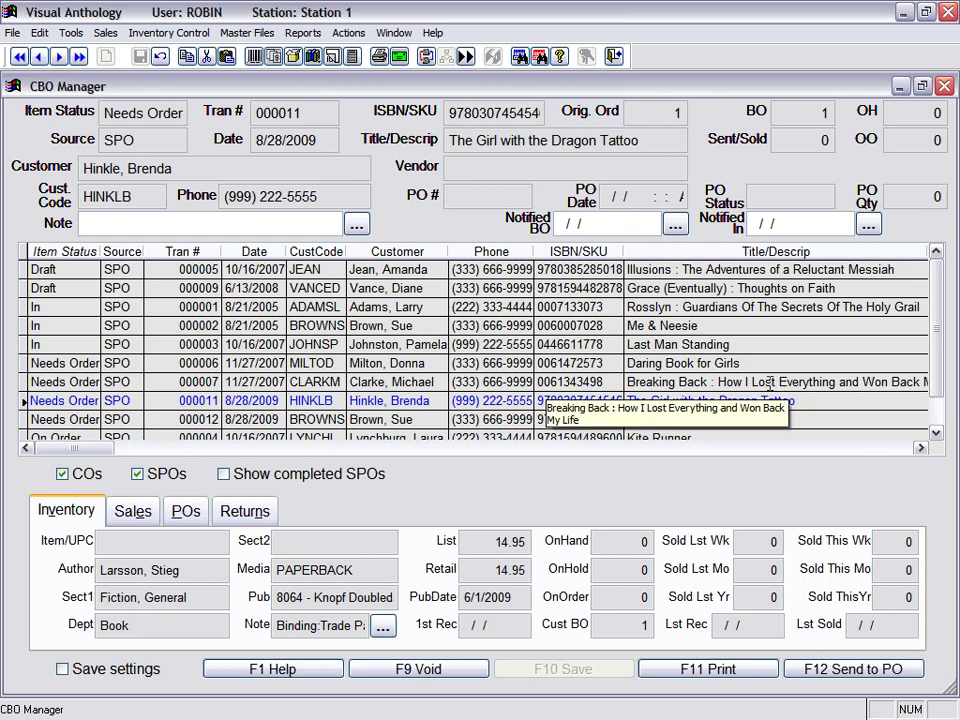
click(77, 274)
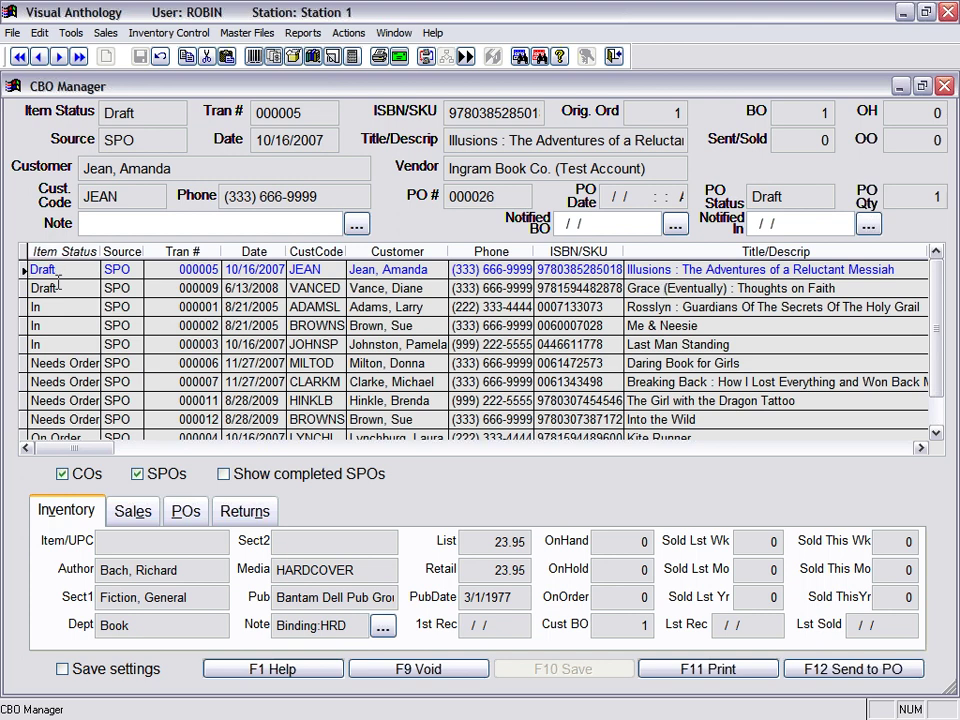
click(120, 366)
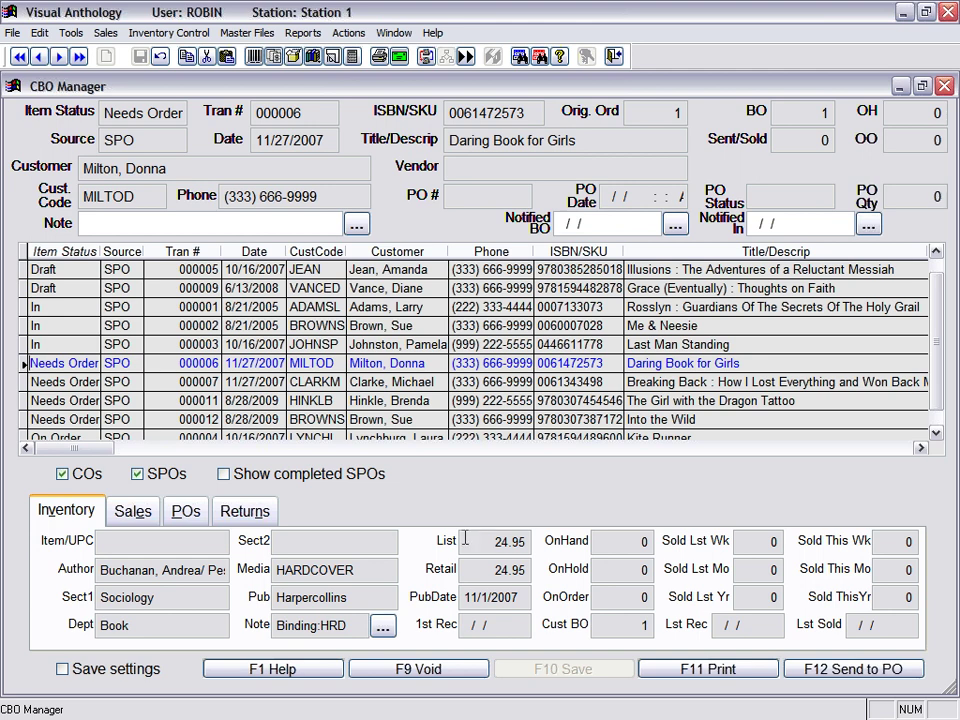
click(945, 87)
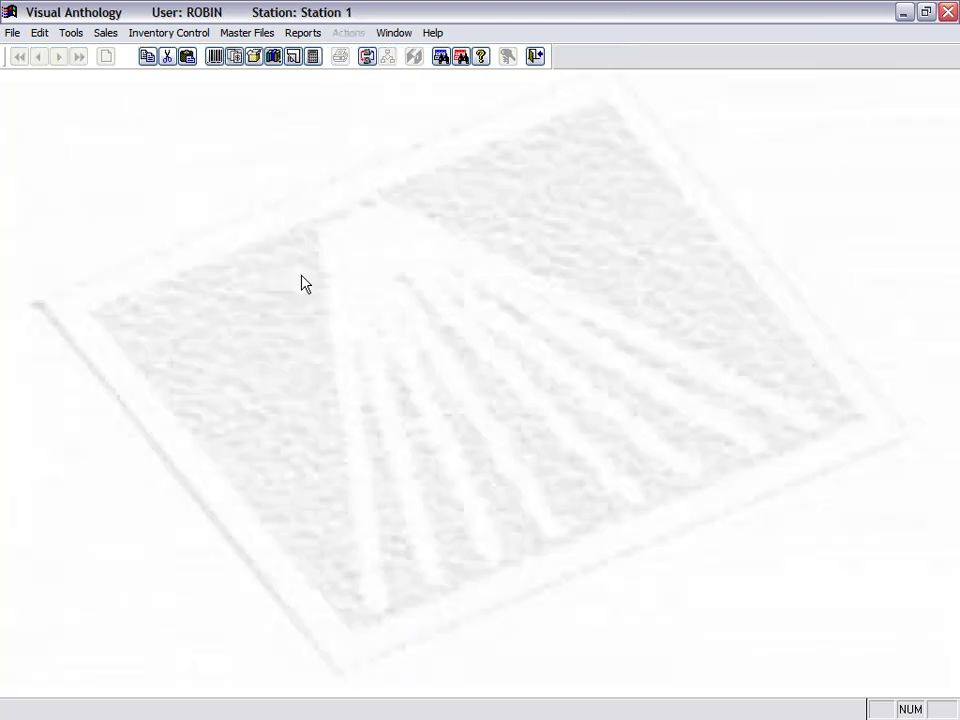
Step: Set up purchase order generation for customer back orders only, reducing requirements for quantity on hand, already on order and on draft POs
click(161, 38)
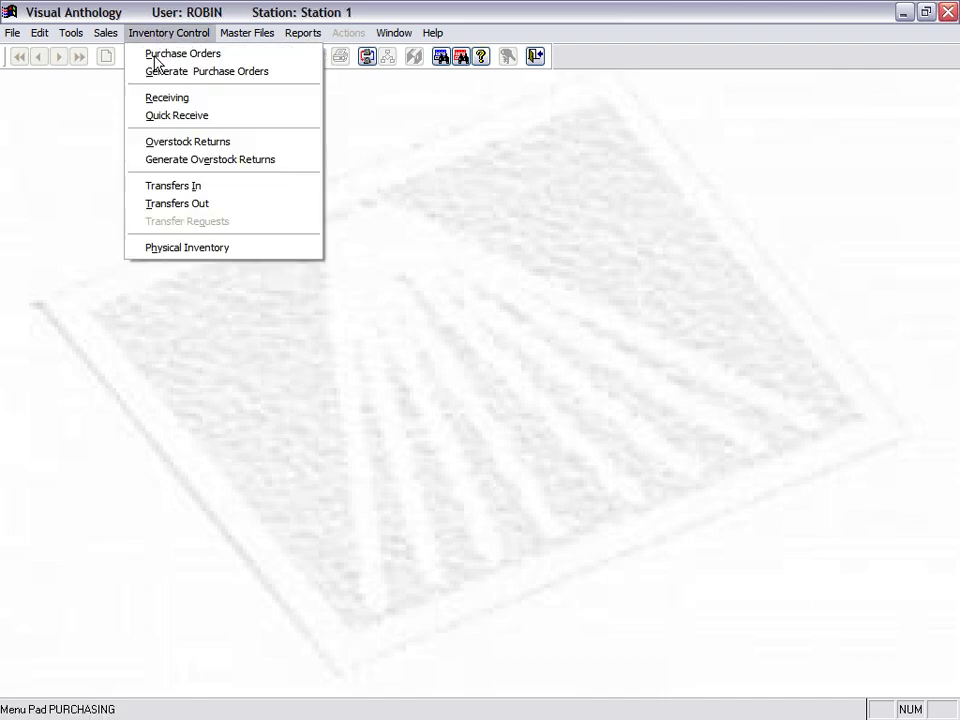
click(285, 72)
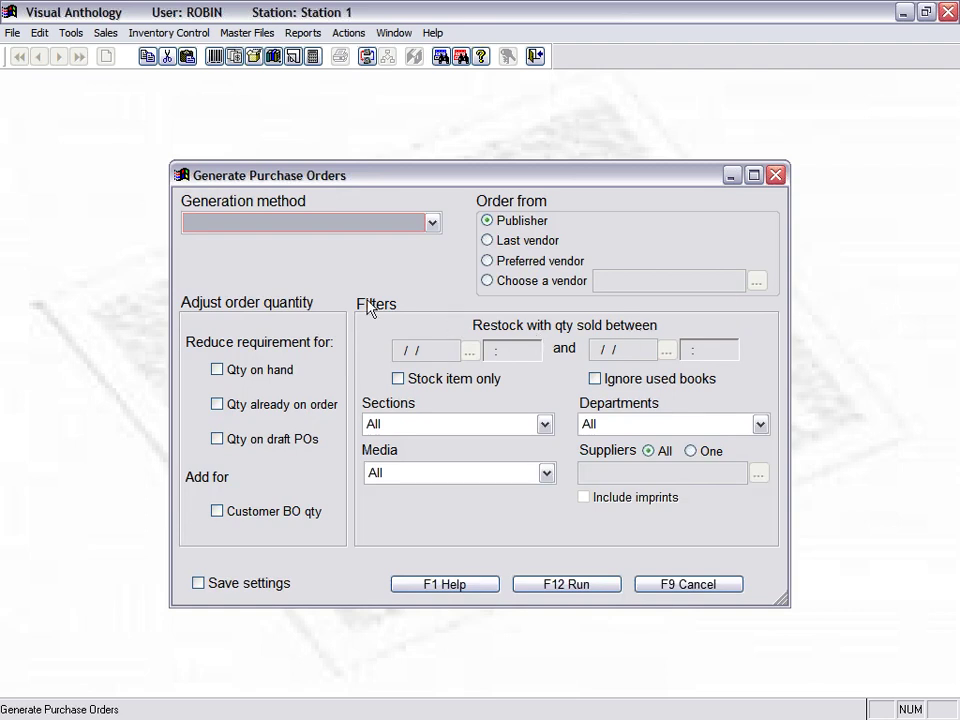
click(432, 222)
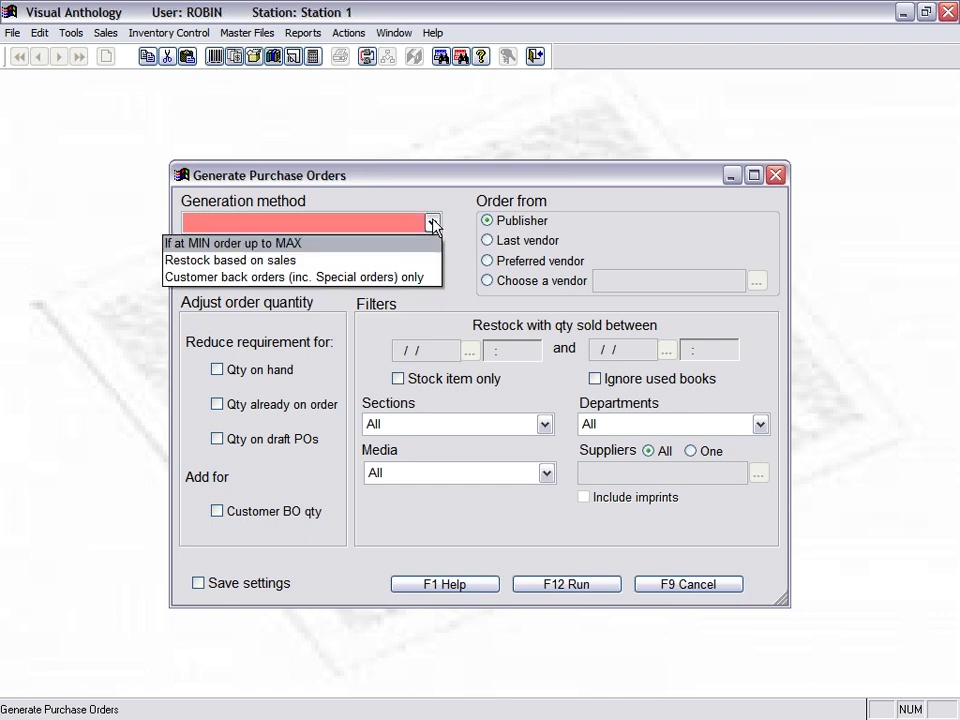
click(320, 279)
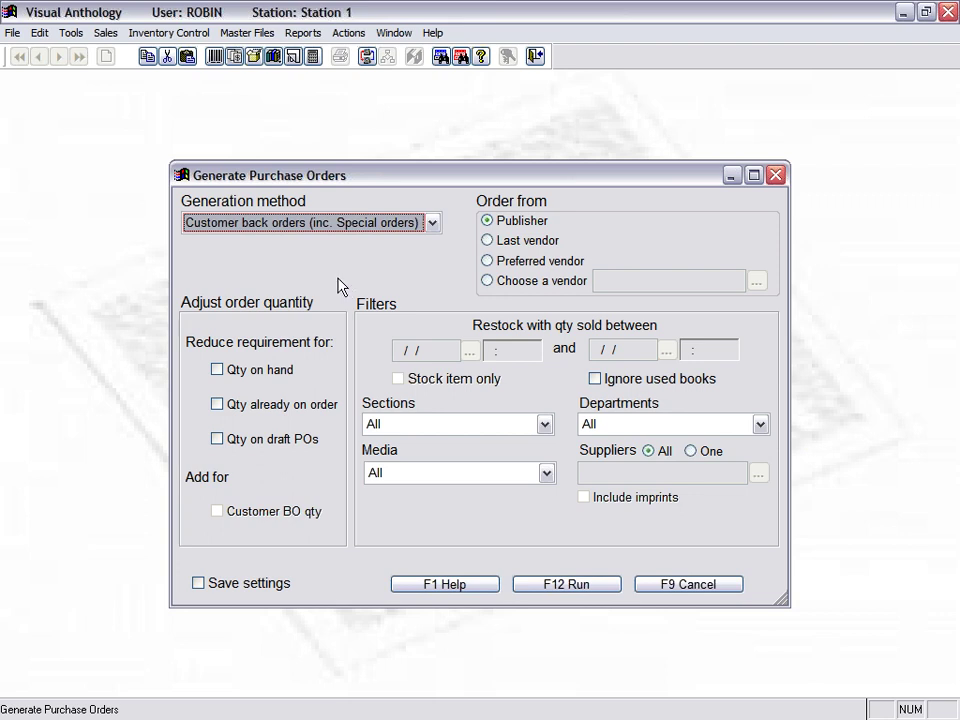
click(219, 372)
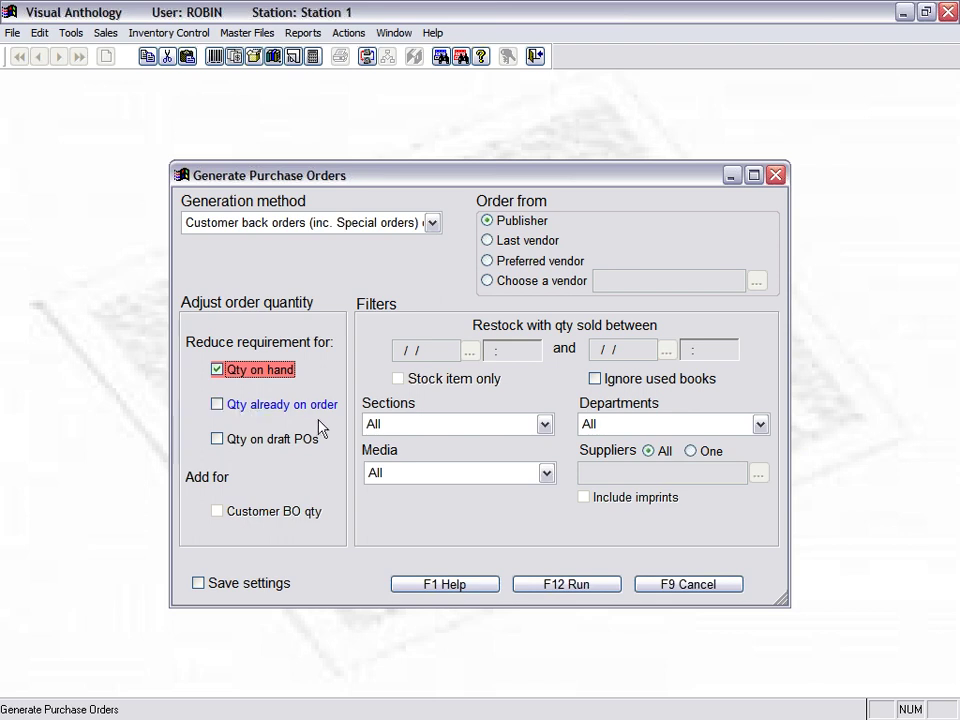
click(217, 405)
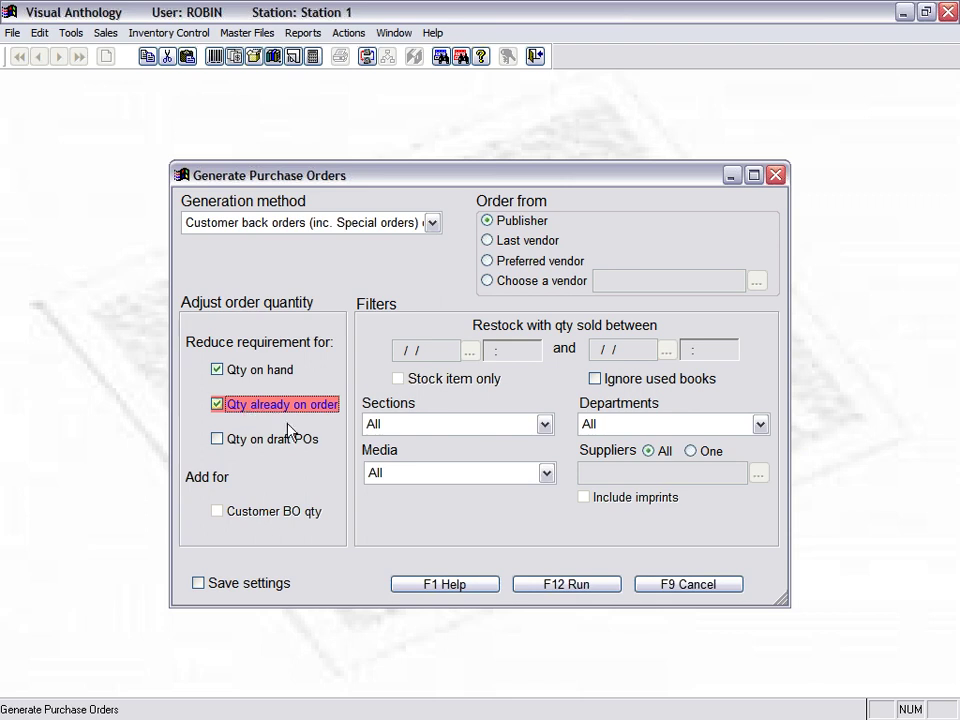
click(217, 440)
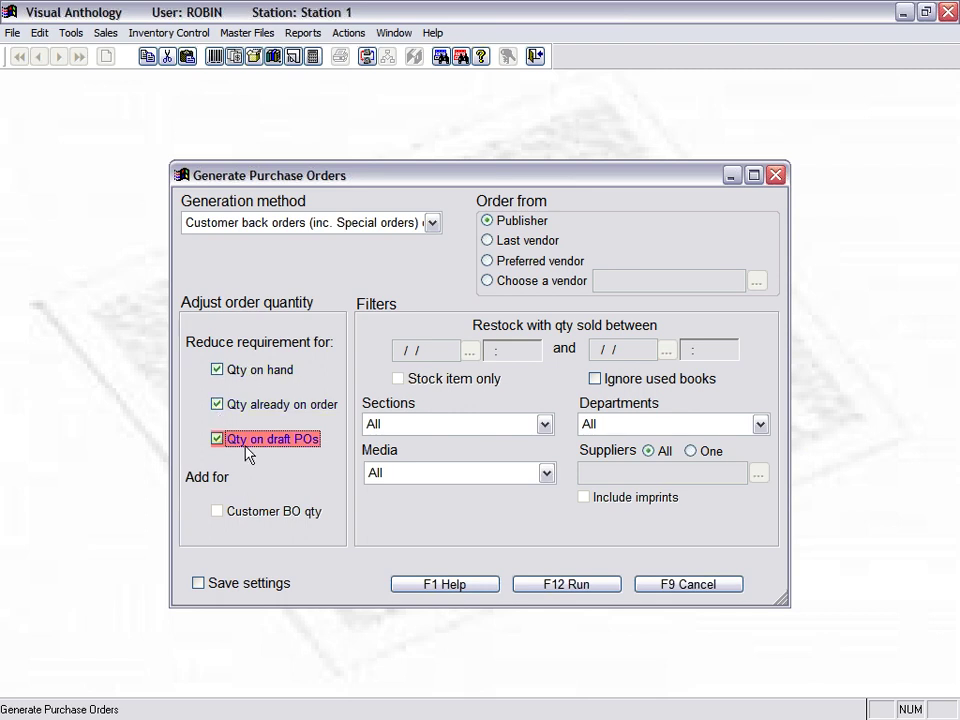
Step: Try ordering from a chosen vendor and cancel the purchase order generation
click(515, 281)
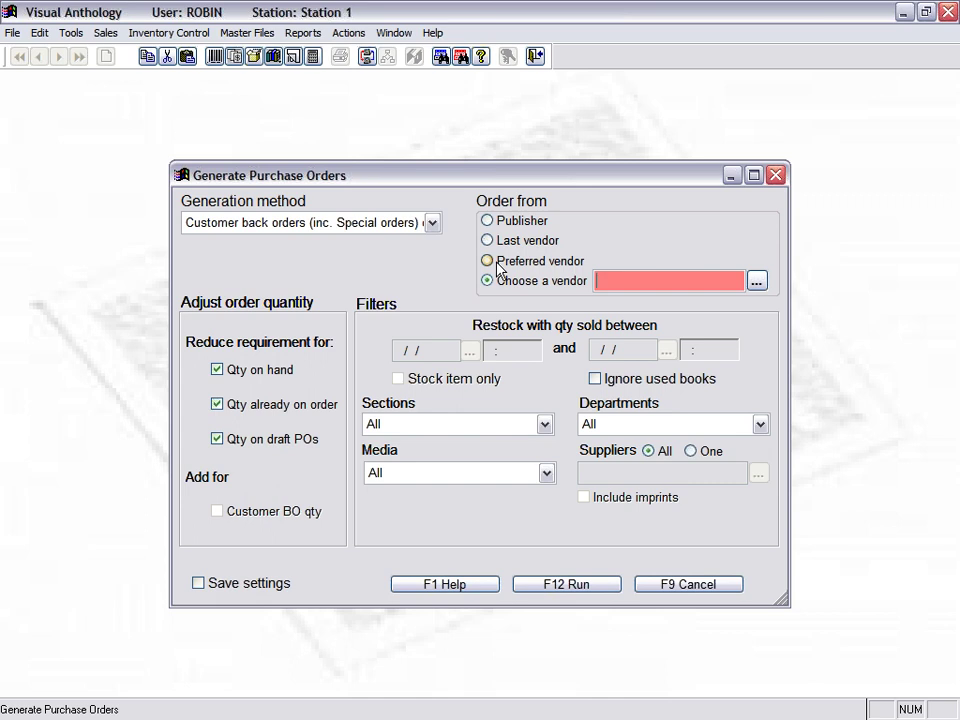
click(688, 586)
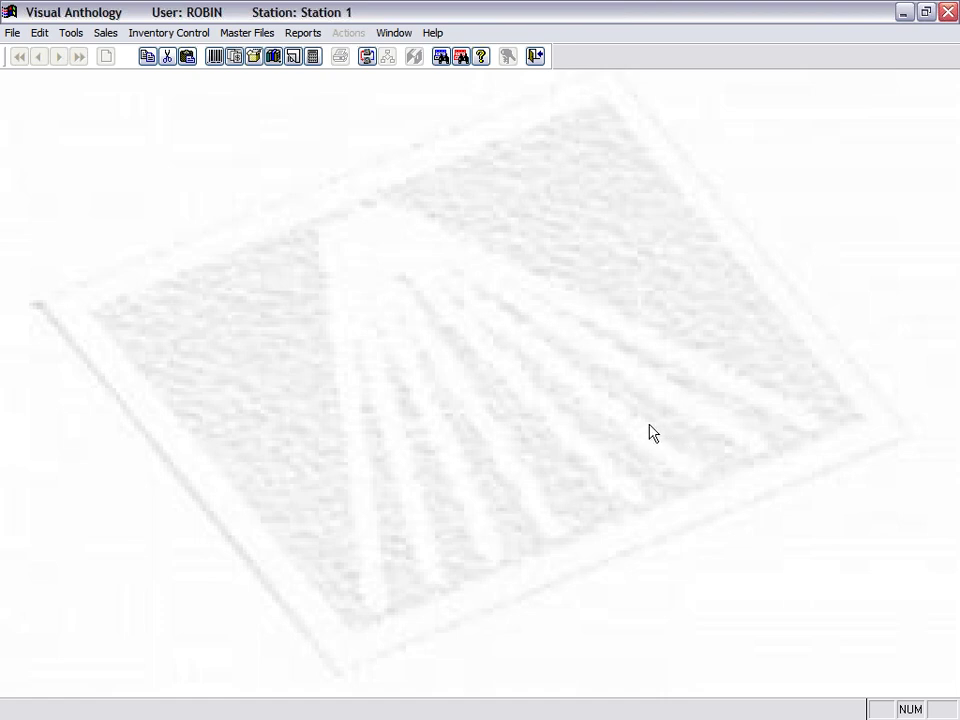
Step: Open the program's Cash Register options and enable Add to PO for special orders
click(68, 33)
click(136, 63)
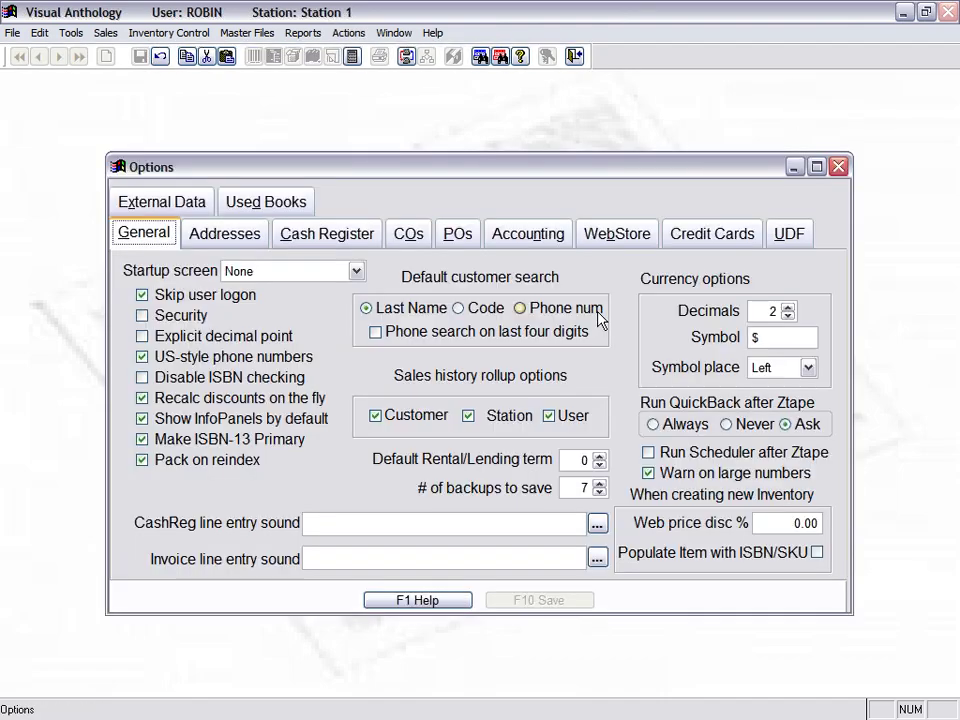
click(336, 242)
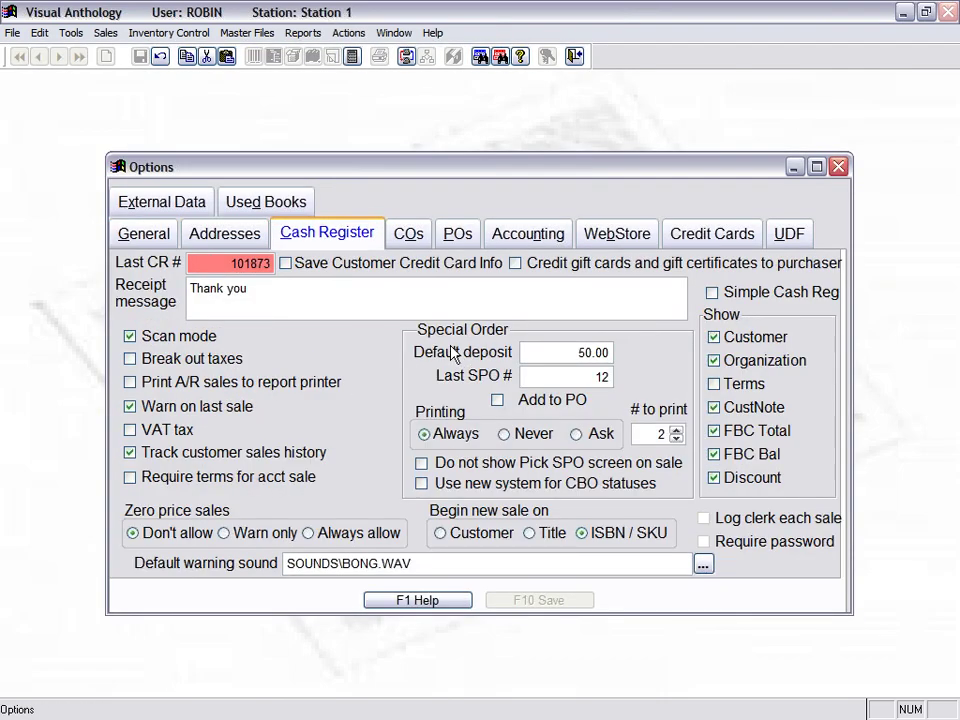
click(498, 401)
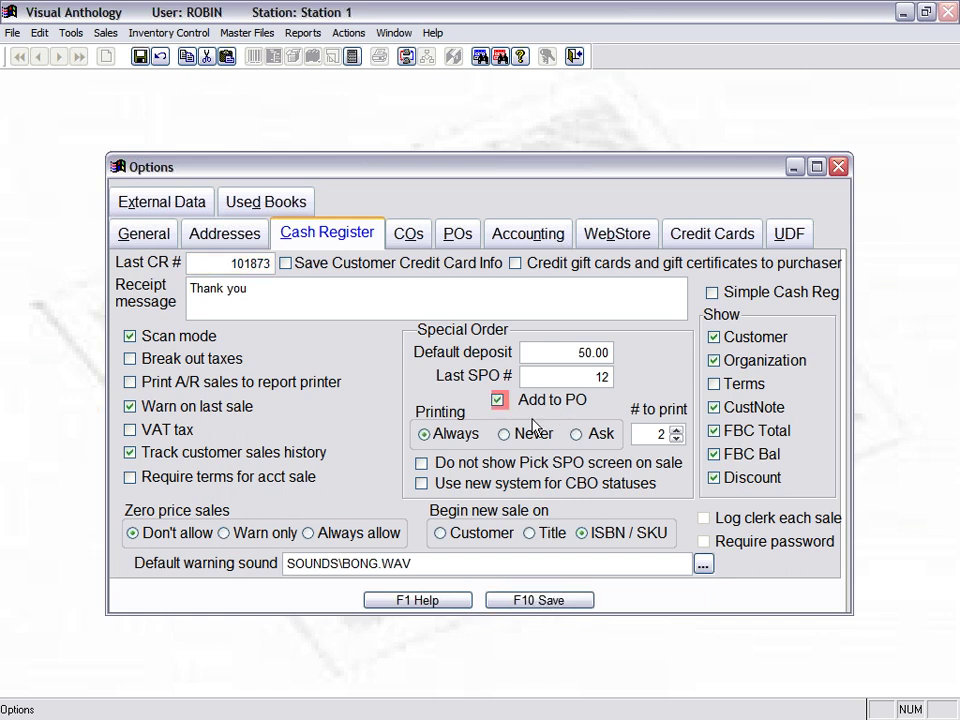
Step: Turn off Add to PO, review the special order default deposit and print quantity, and close the options without saving
click(126, 201)
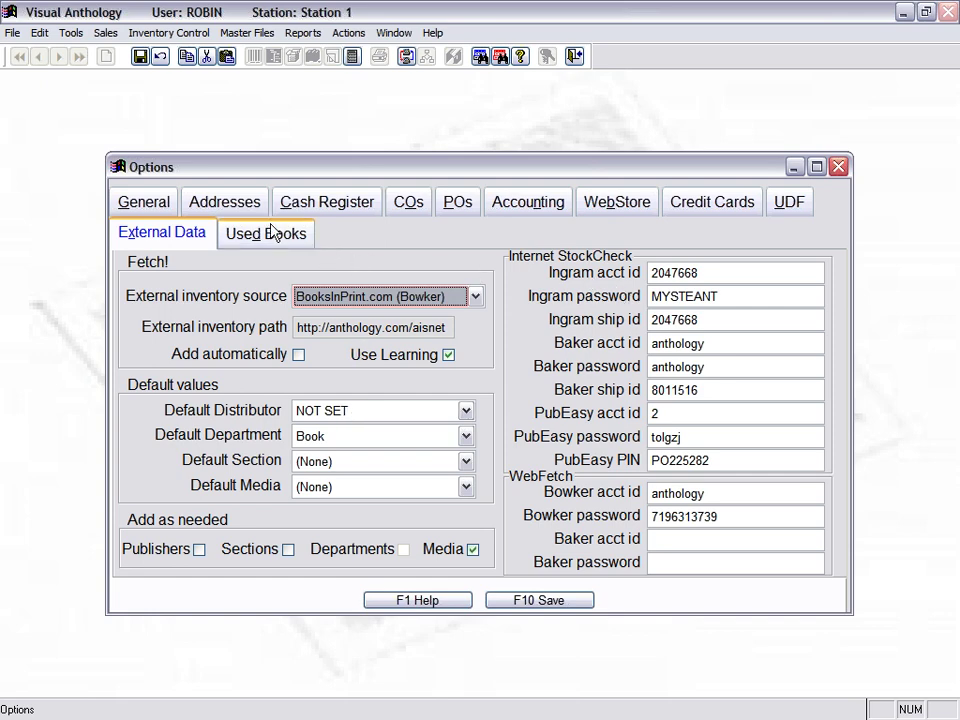
click(310, 210)
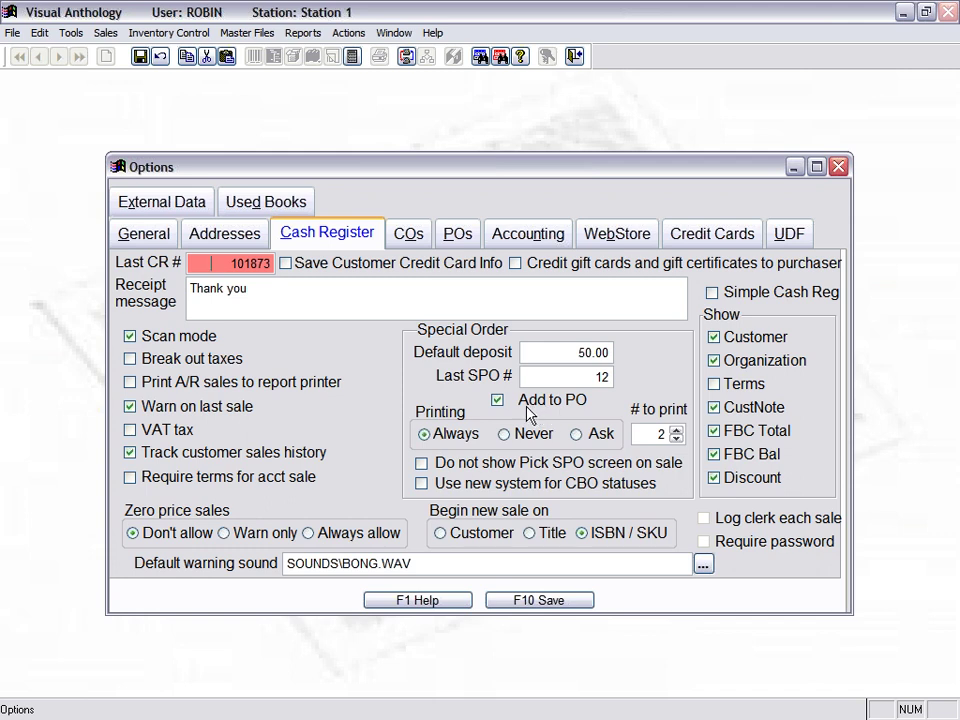
click(496, 401)
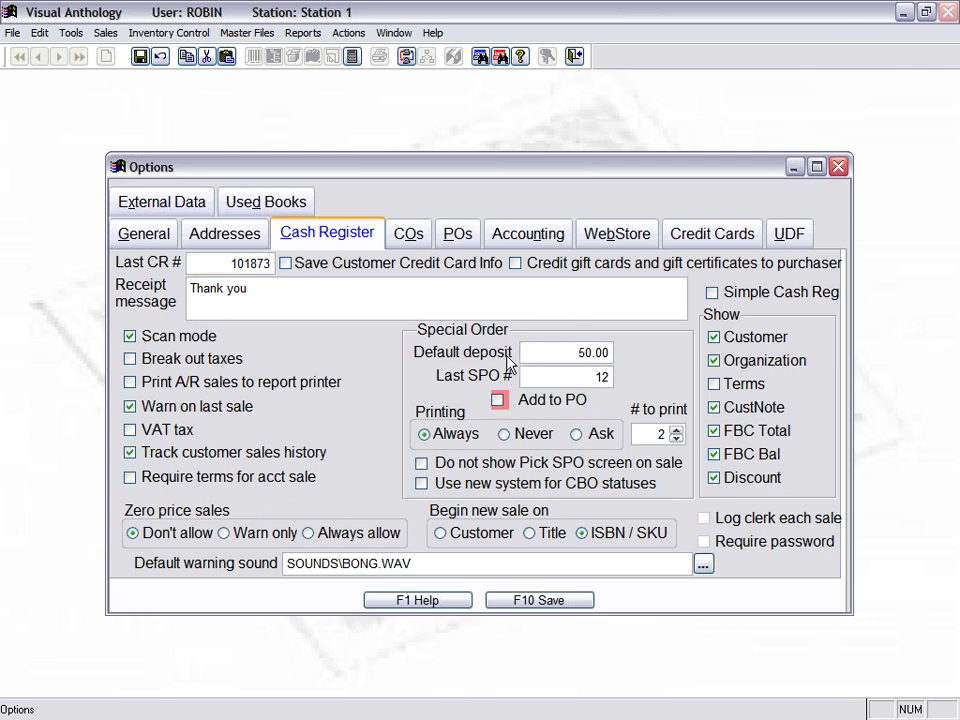
click(561, 350)
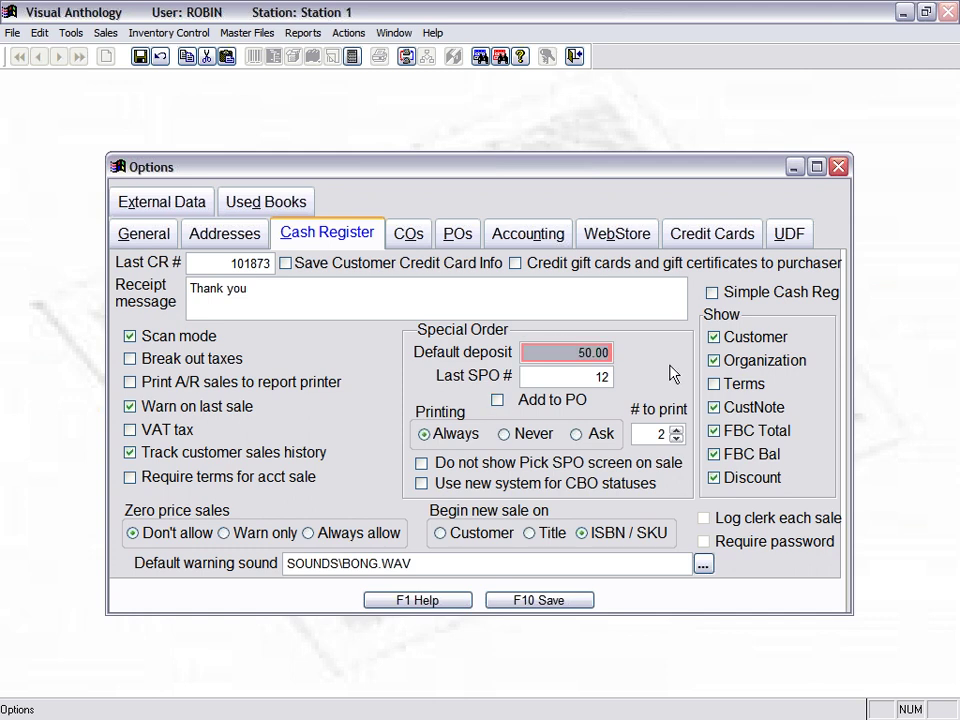
click(650, 434)
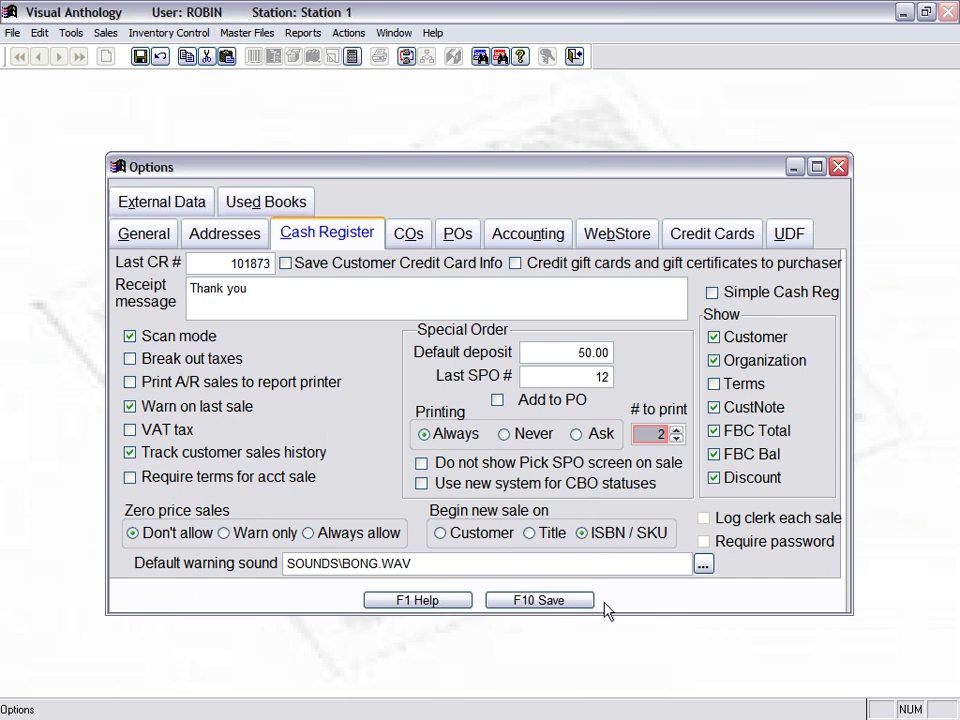
click(839, 166)
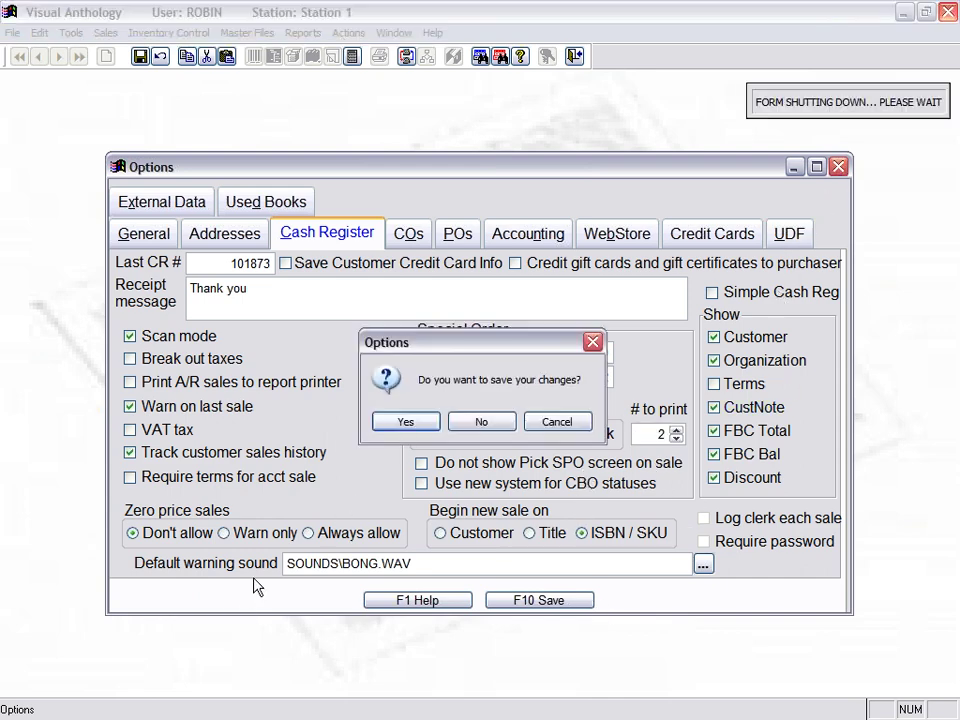
click(481, 421)
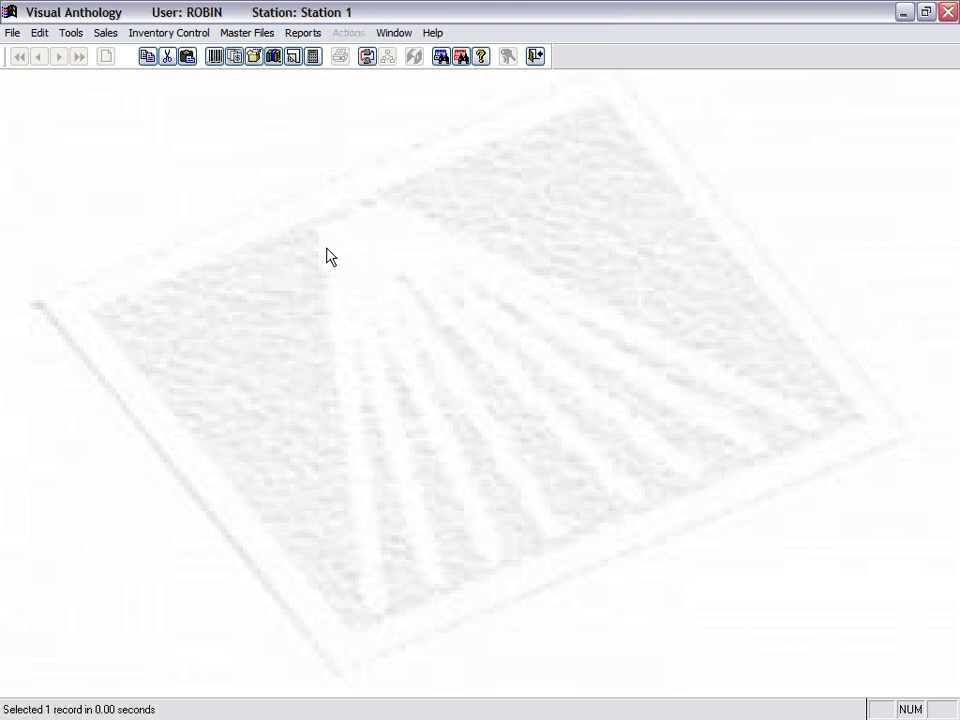
Step: Open the CBO Manager, sort the back orders by item status, and select the draft order for Grace (Eventually) : Thoughts on Faith
click(105, 34)
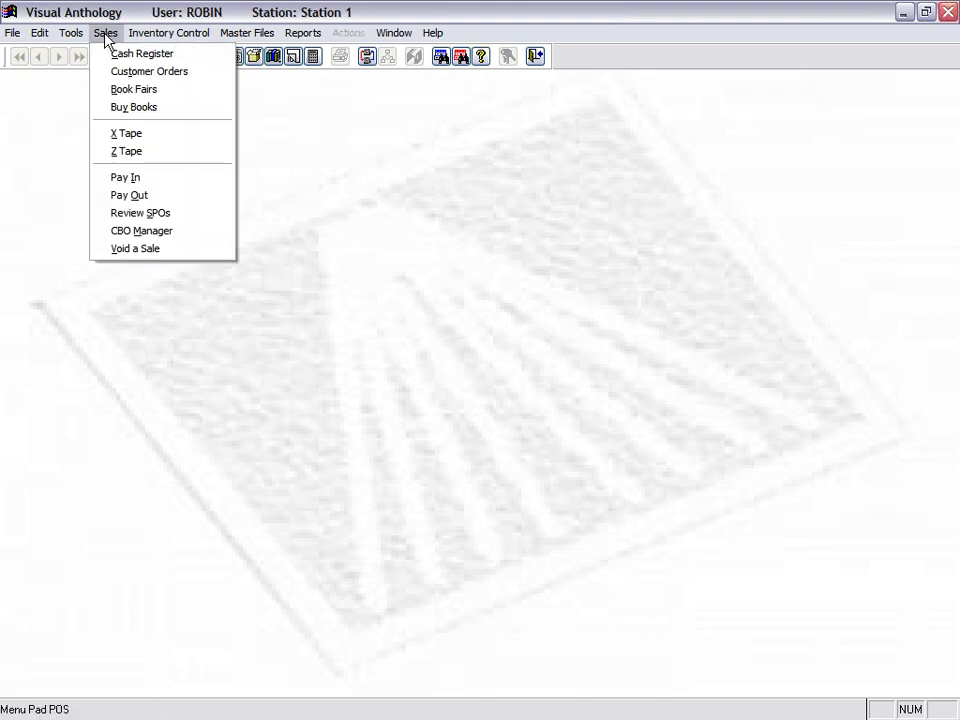
click(186, 232)
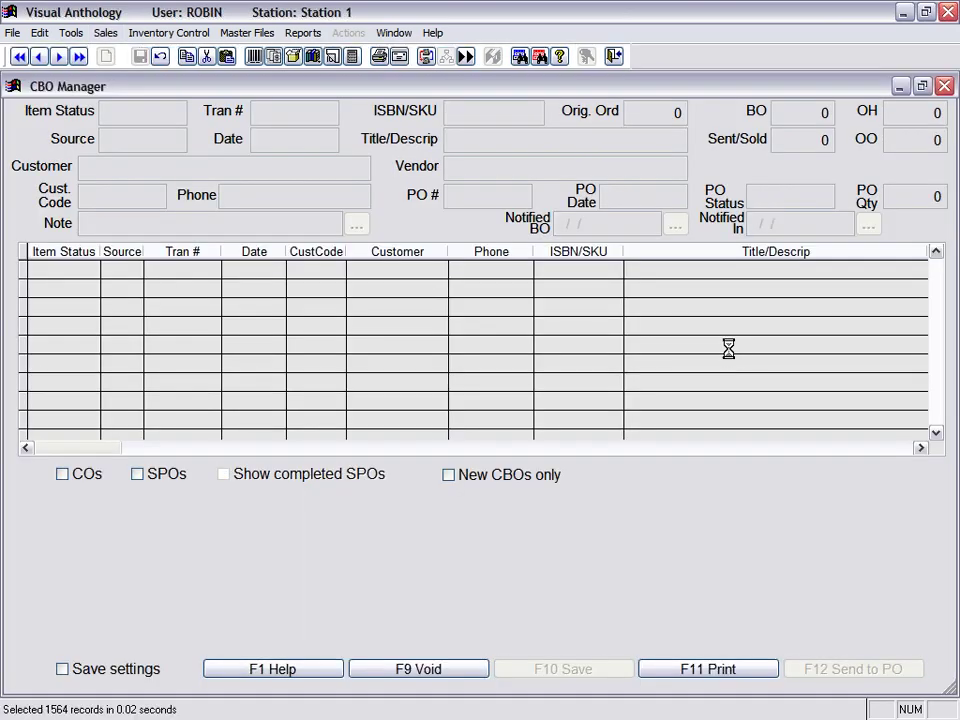
click(53, 251)
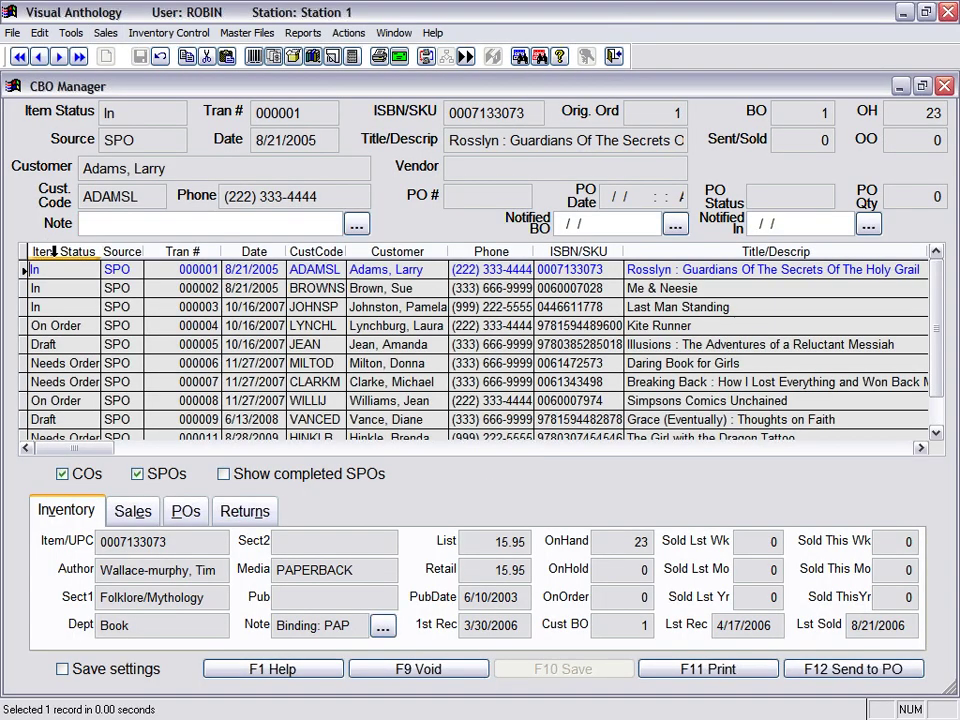
click(100, 366)
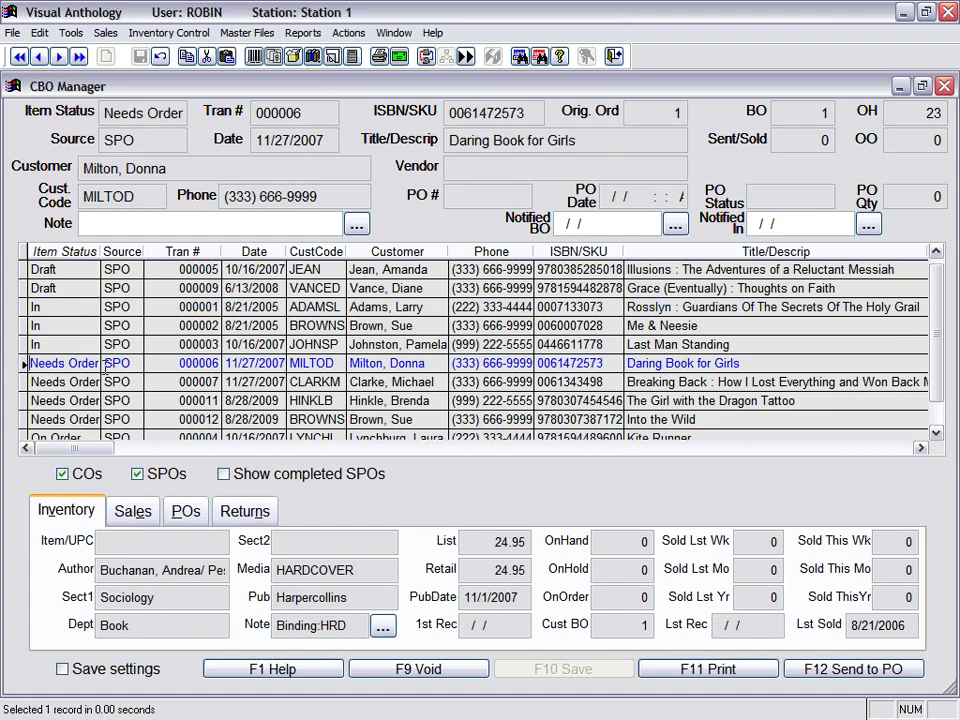
click(66, 288)
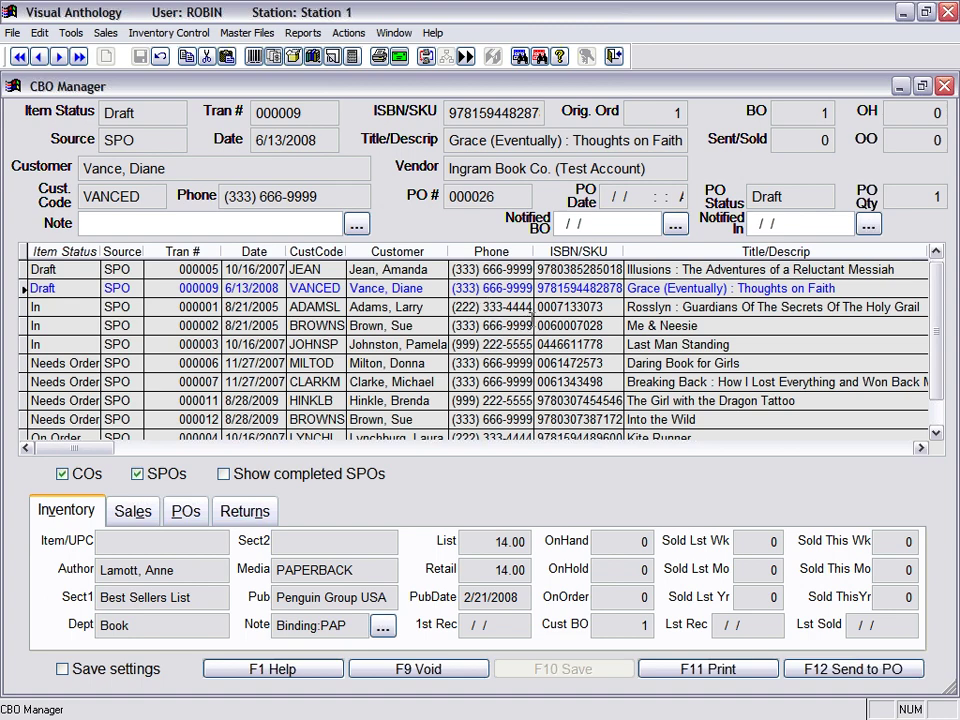
Step: Review the draft order's PO number and vendor, include its draft and open POs in the details, and return to its inventory information
click(920, 448)
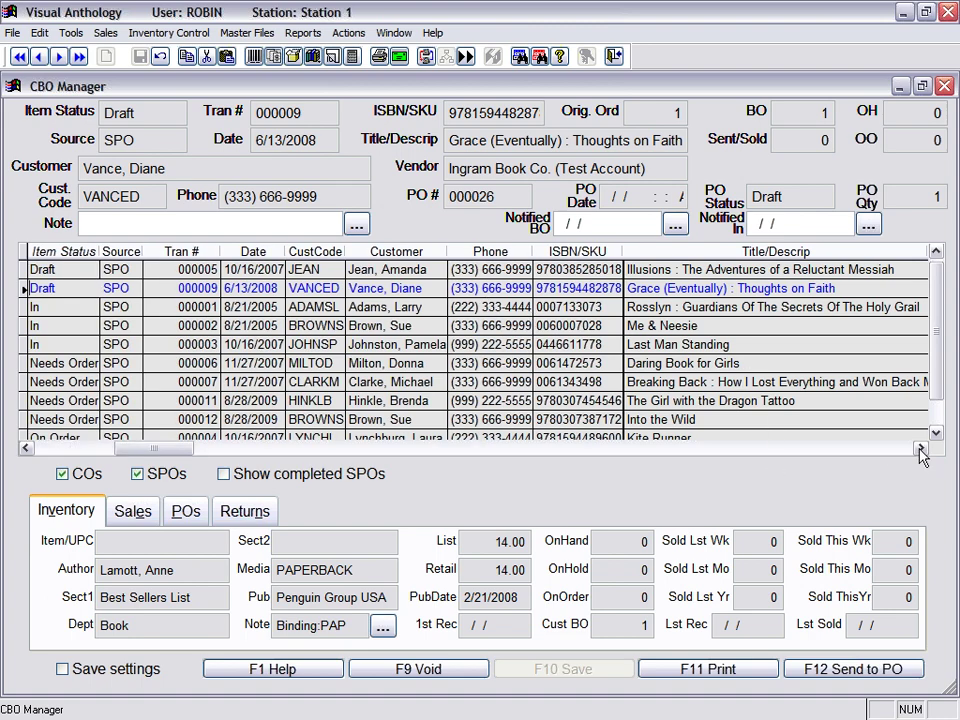
drag(920, 448, 920, 448)
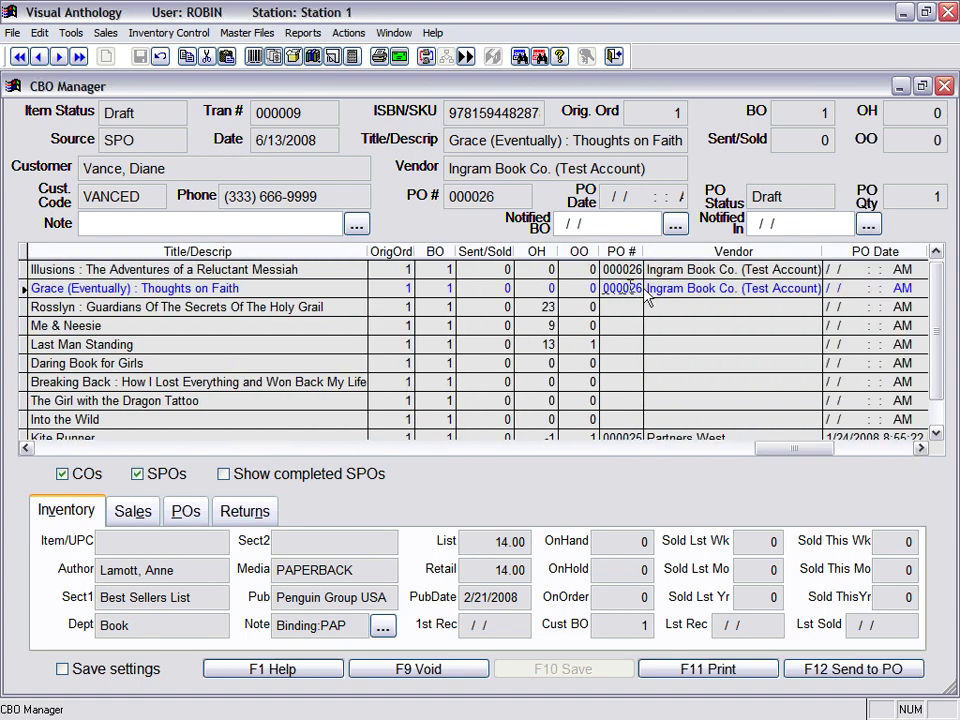
click(190, 518)
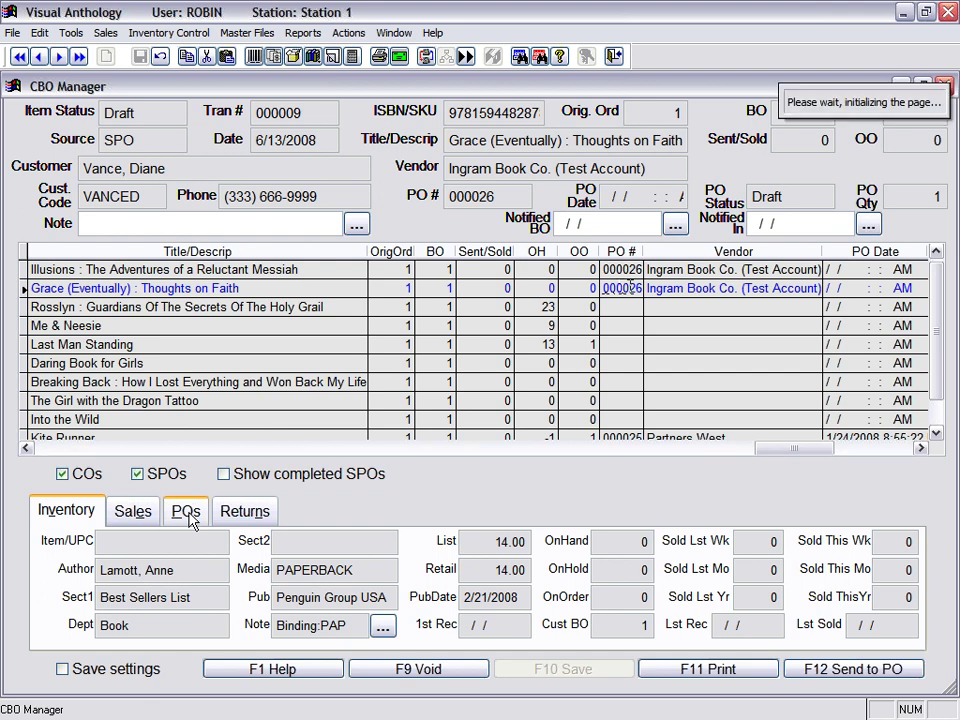
click(58, 633)
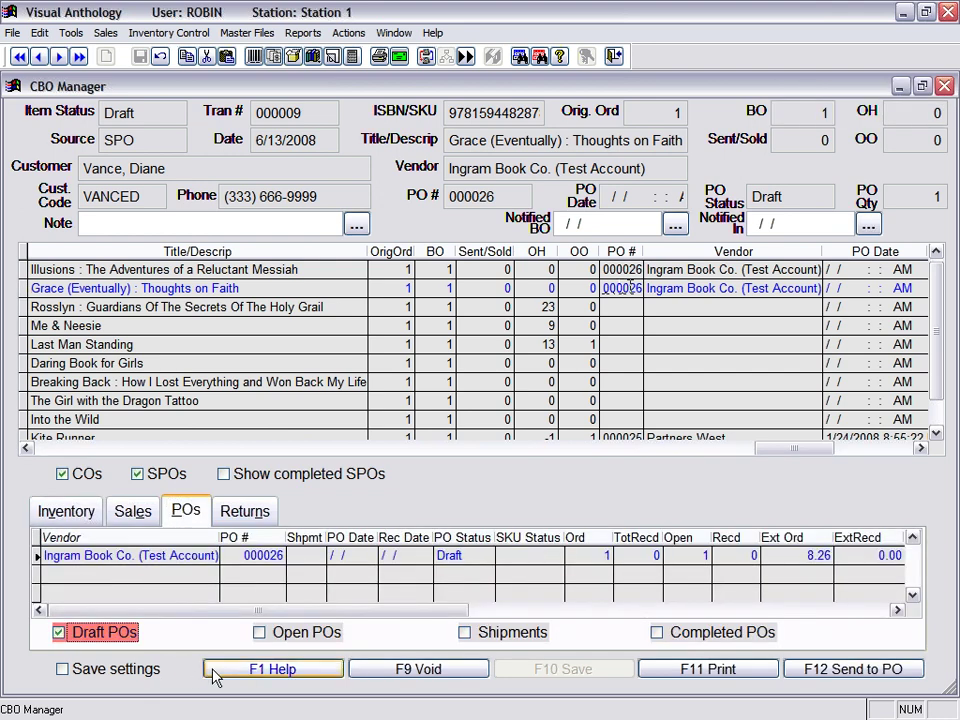
click(275, 634)
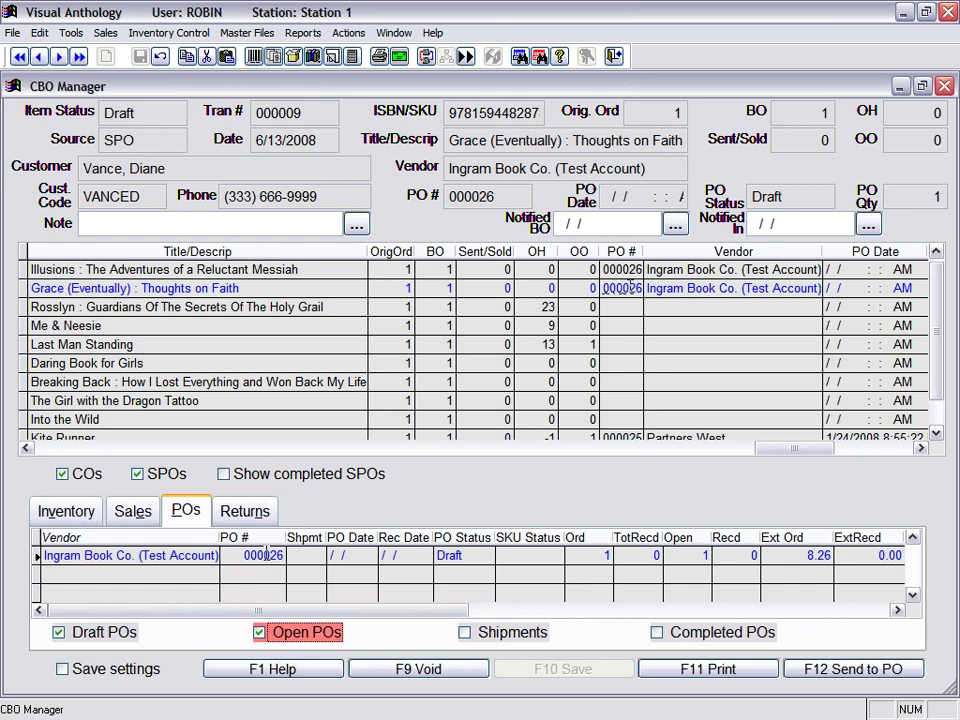
click(76, 516)
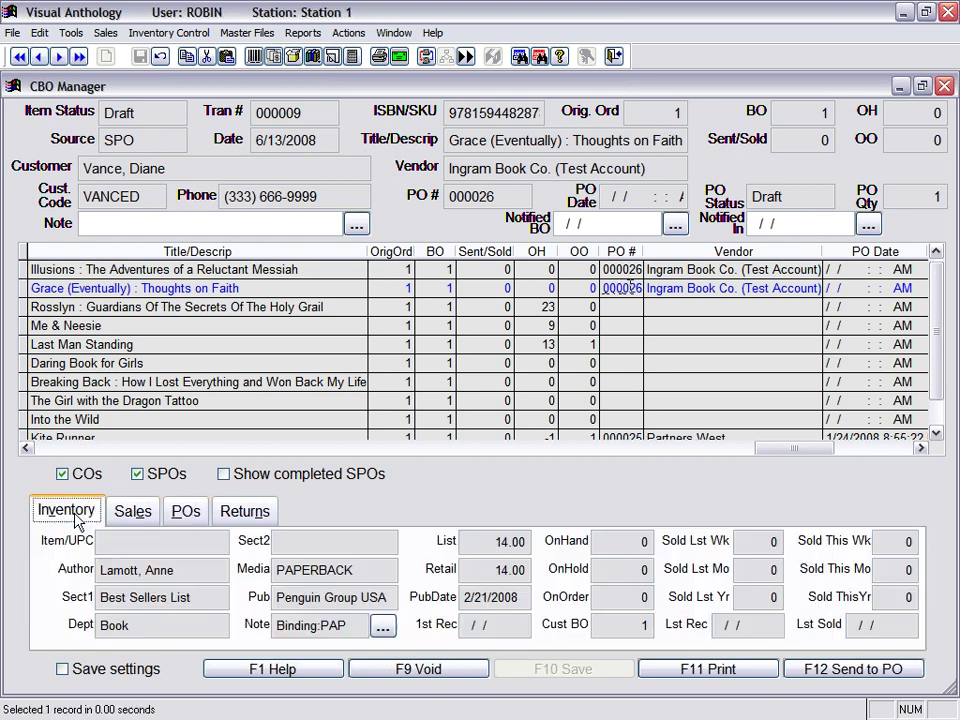
Step: Select the four Needs Order entries from Daring Book for Girls through Into the Wild and send them to a purchase order
drag(806, 452, 40, 450)
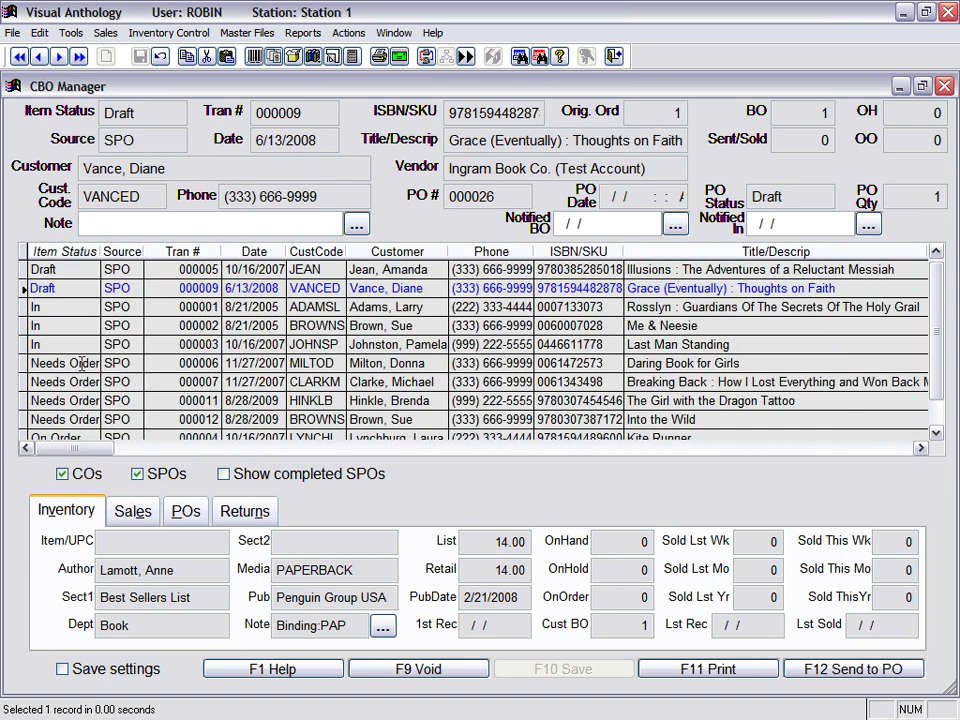
click(936, 433)
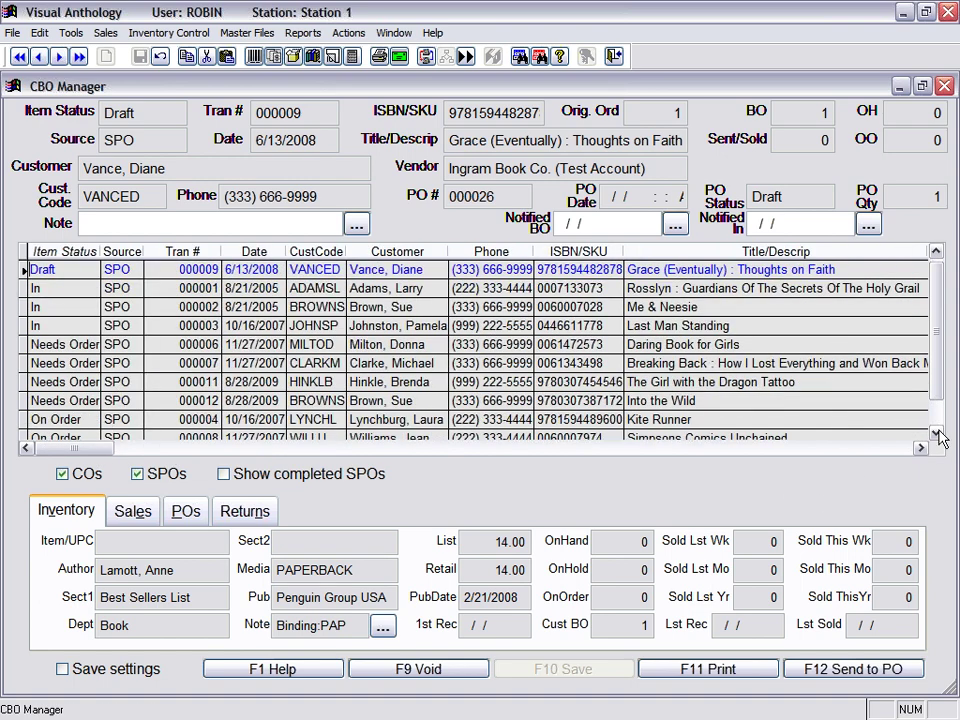
click(936, 433)
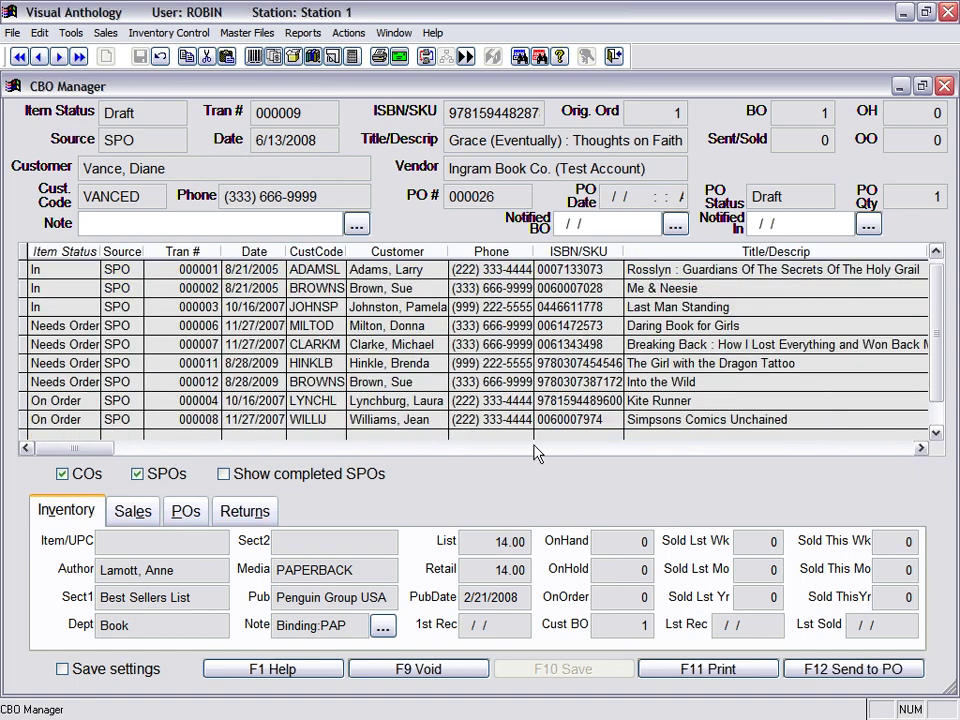
click(57, 325)
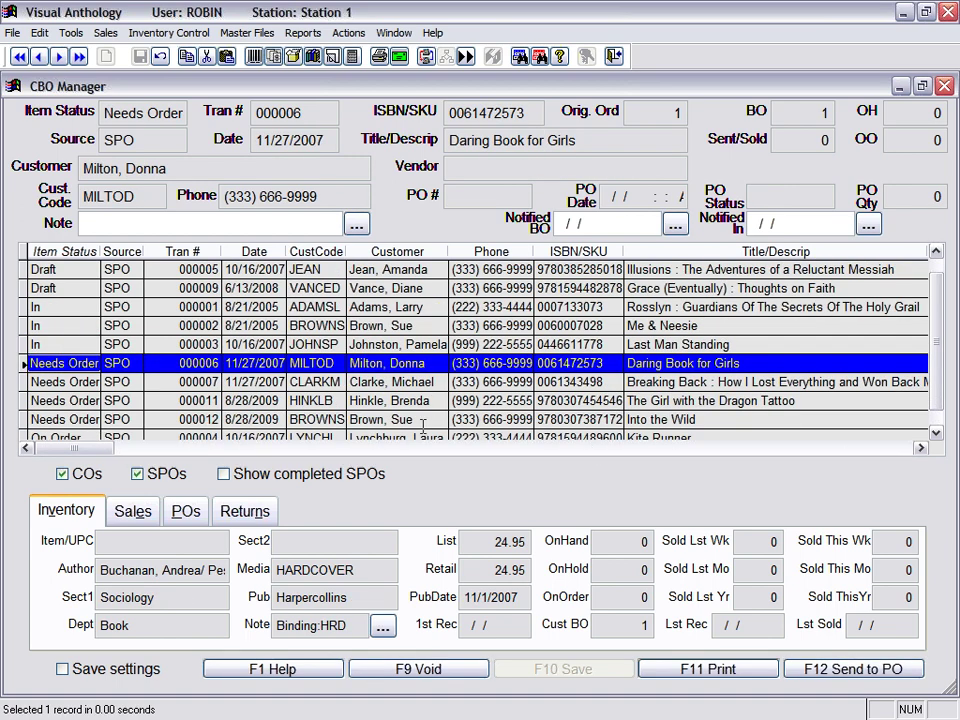
shift+click(68, 419)
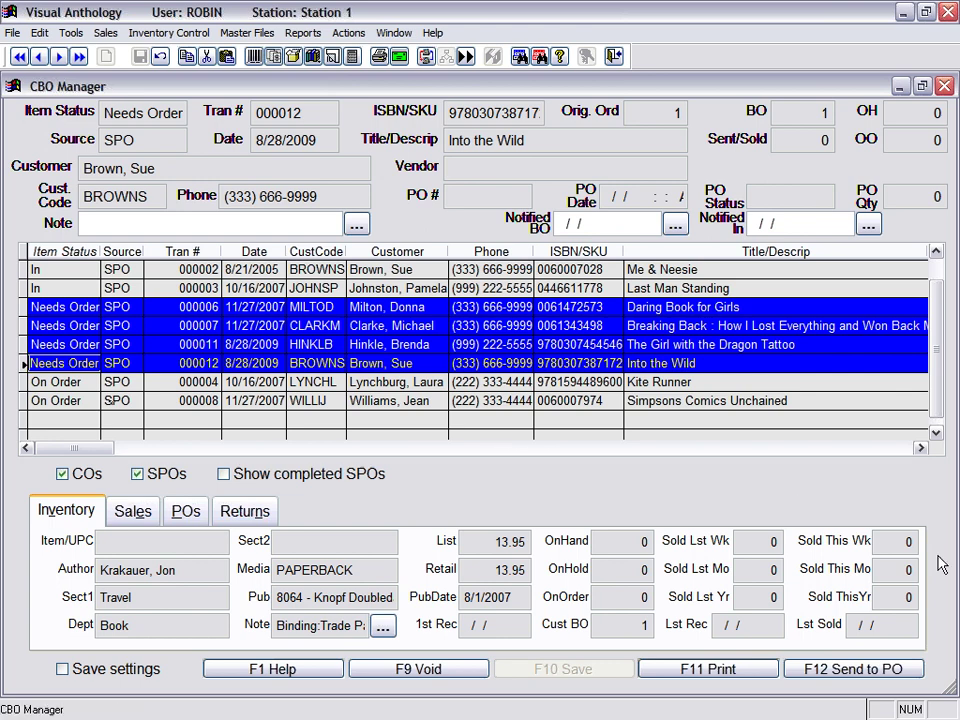
click(870, 677)
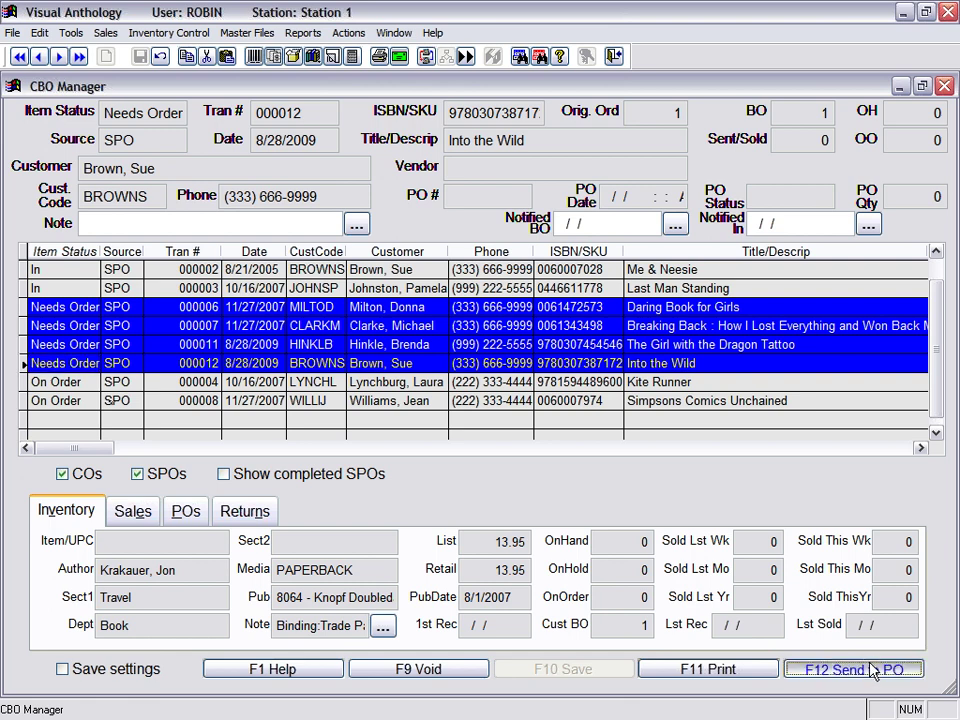
Step: Add the selected back orders to the Ingram Book Co. (Test Account) draft PO with Jump to PO enabled, and open that PO
click(280, 303)
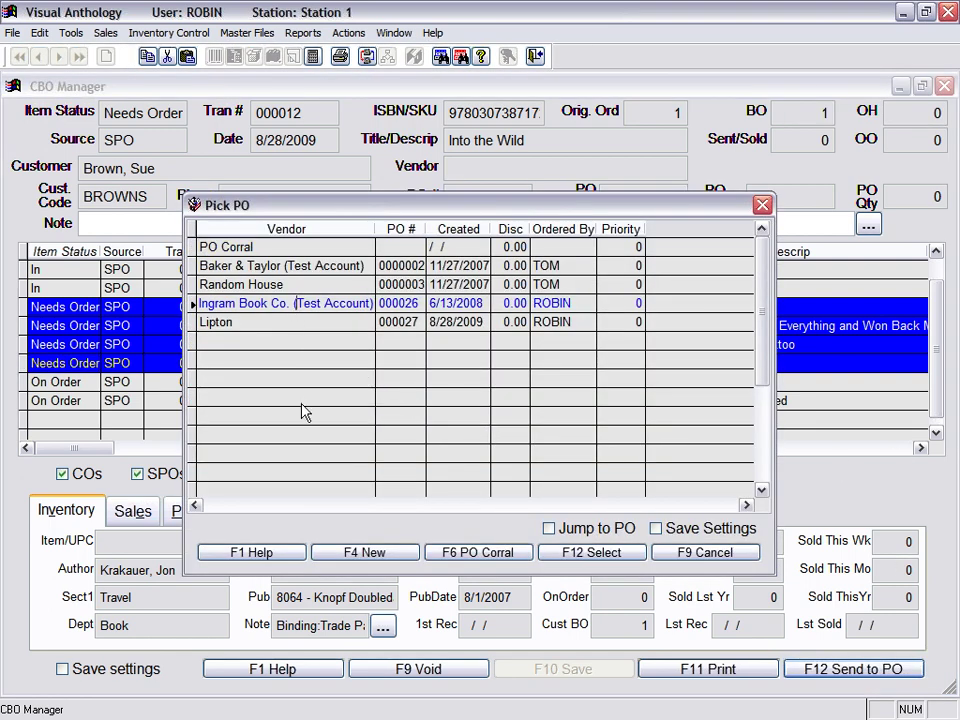
click(549, 529)
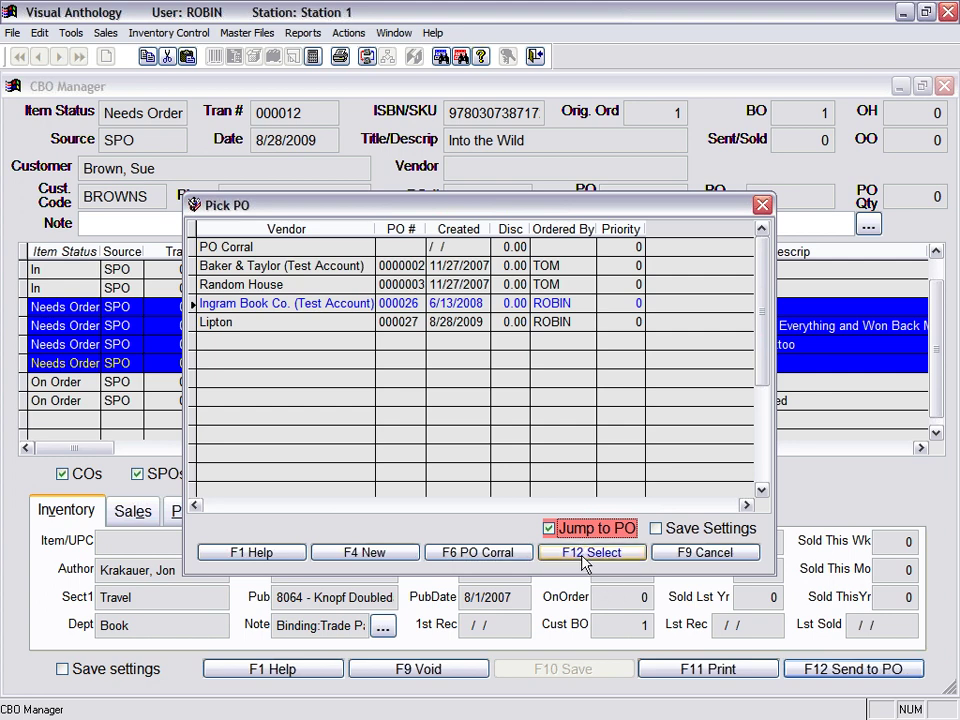
click(585, 558)
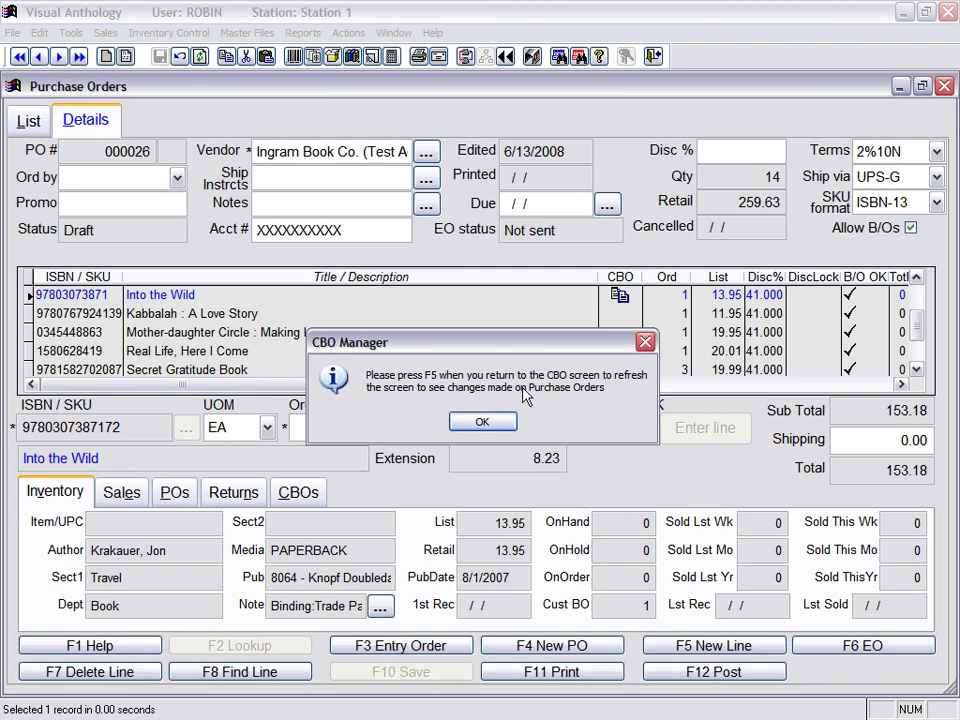
click(482, 422)
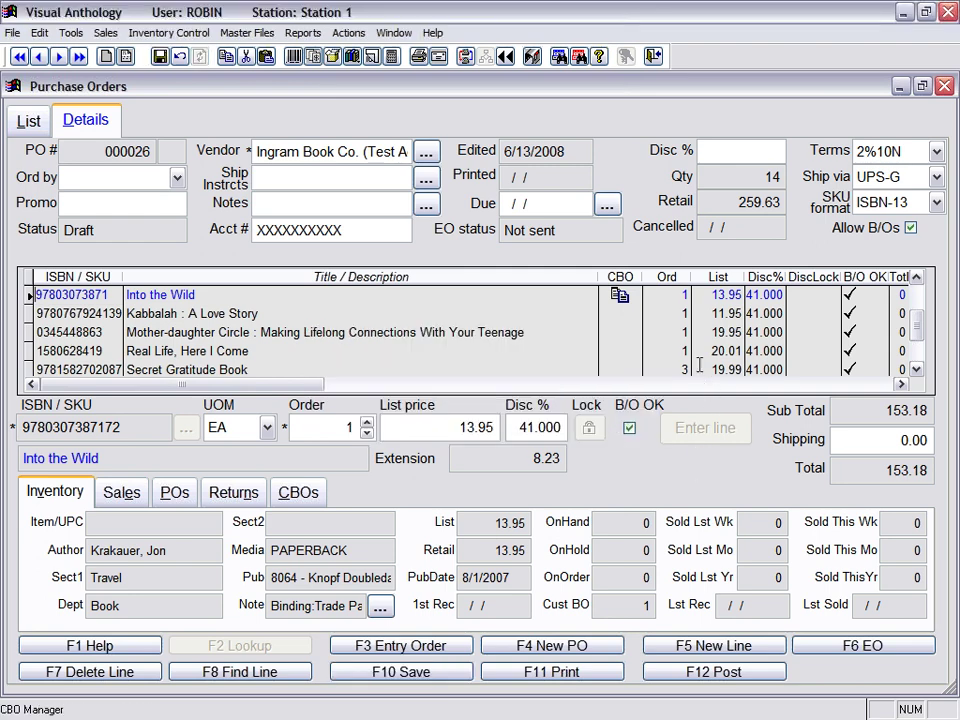
Step: Sort the draft PO's lines by customer back order, select Illusions : The Adventures of a Reluctant Messiah, and save the PO
click(620, 278)
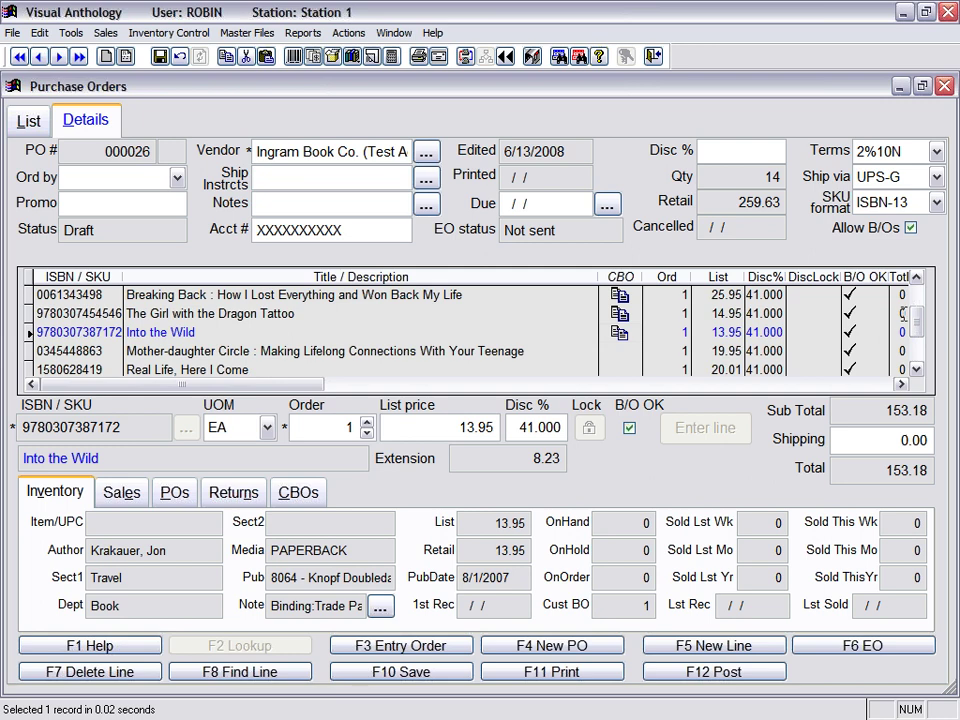
scroll(917, 315, up, 1)
click(209, 294)
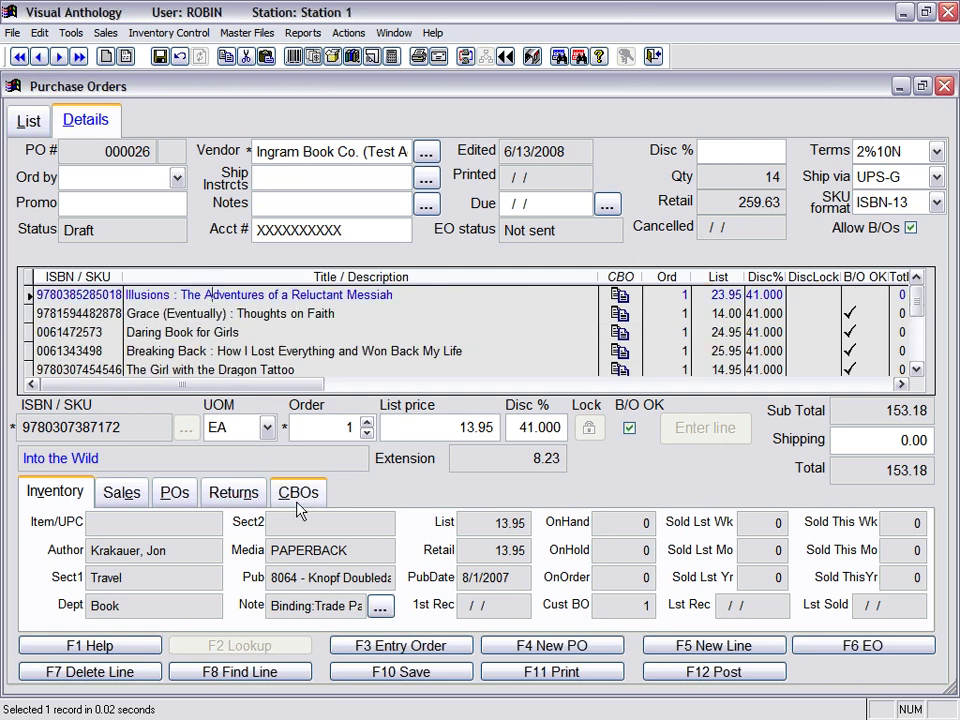
click(399, 674)
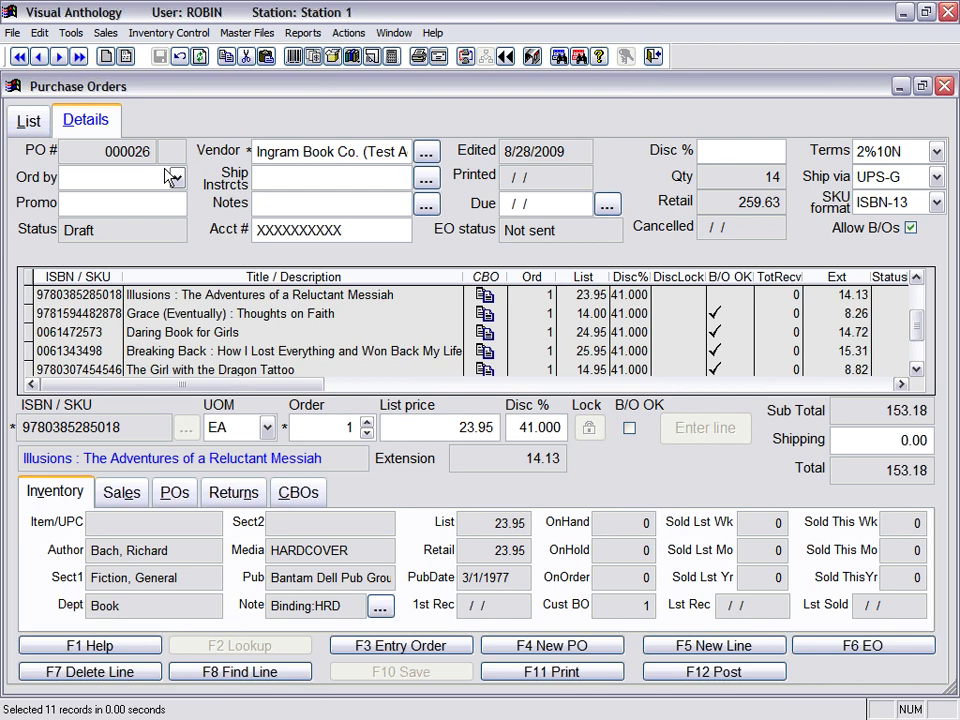
Step: Review the PO lines from Illusions through Breaking Back and show the customer back order details for Breaking Back
click(236, 297)
click(232, 313)
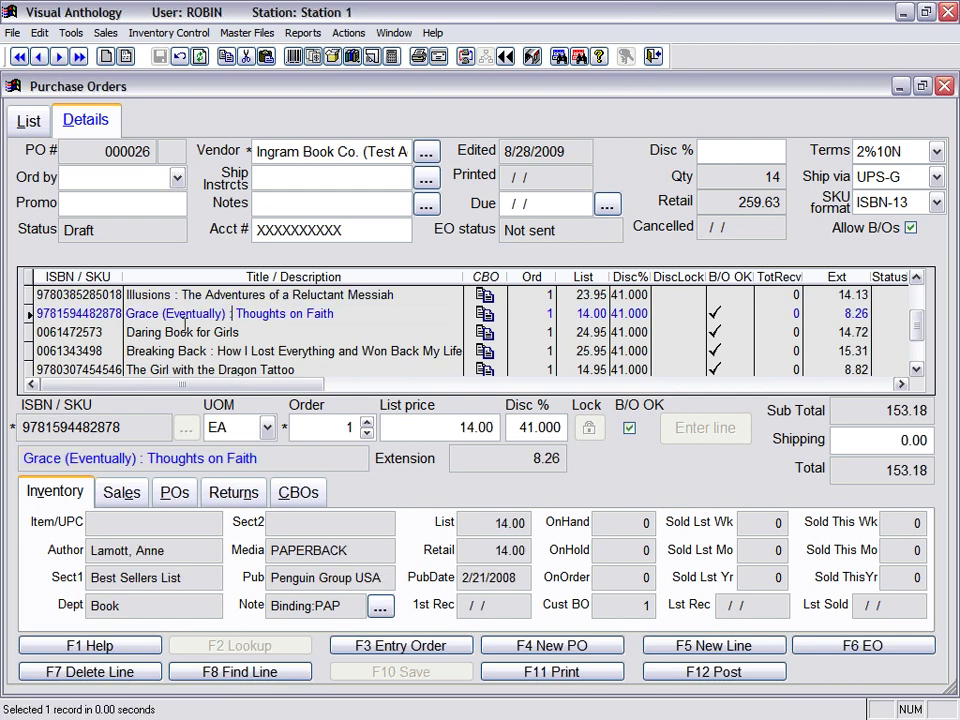
click(172, 332)
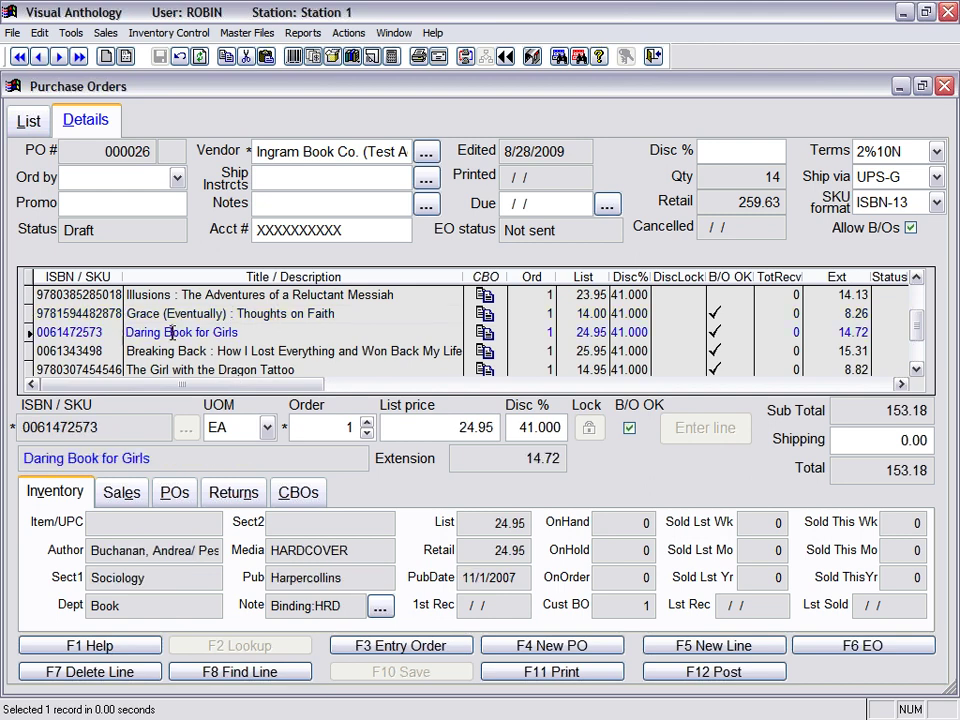
click(252, 348)
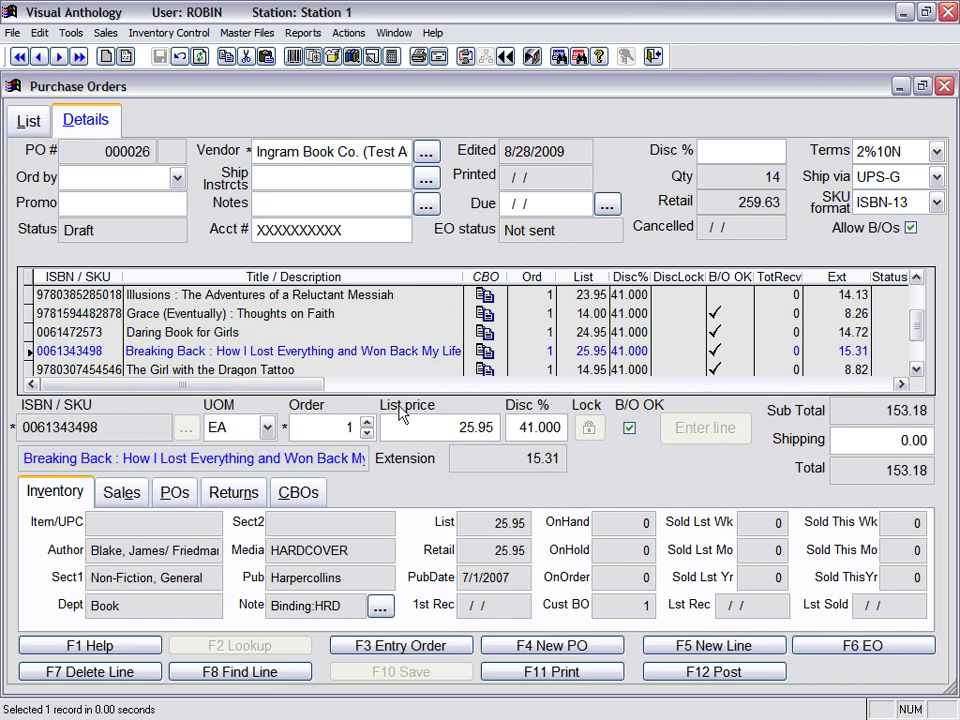
click(298, 492)
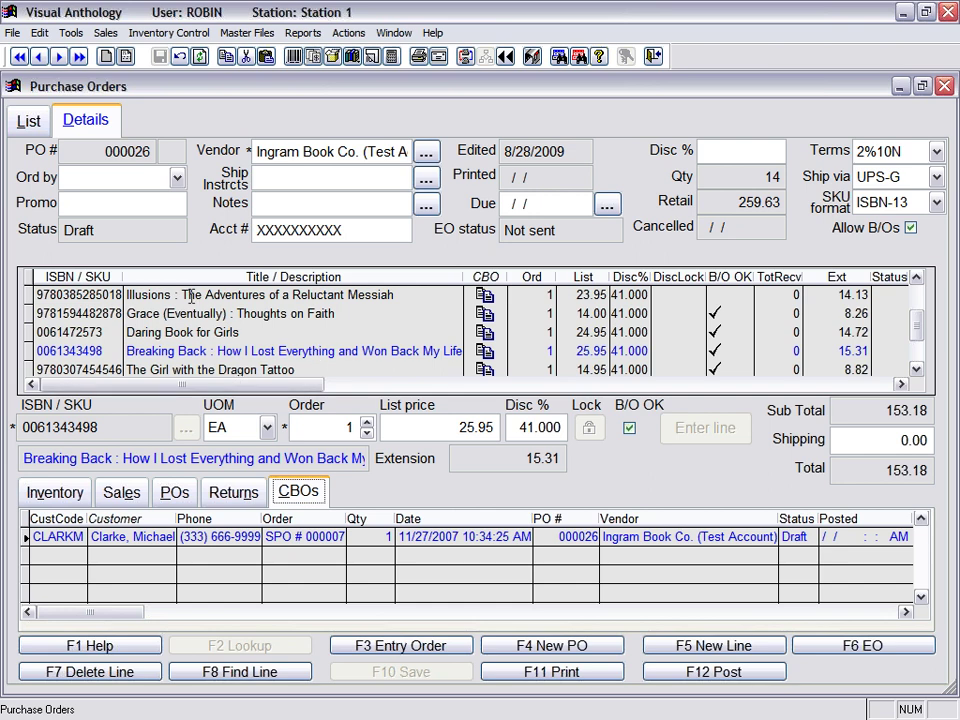
click(922, 279)
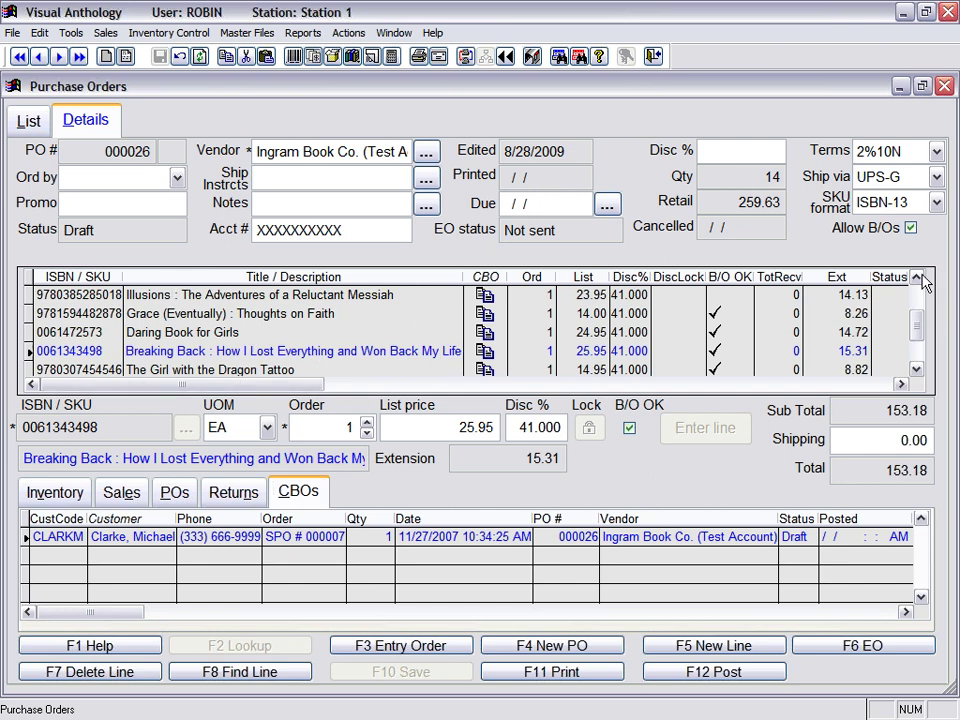
Step: Select the lines Grace (Eventually) through Into the Wild, disable Allow B/Os, flow the BO status down to the line items, and save the PO
click(107, 313)
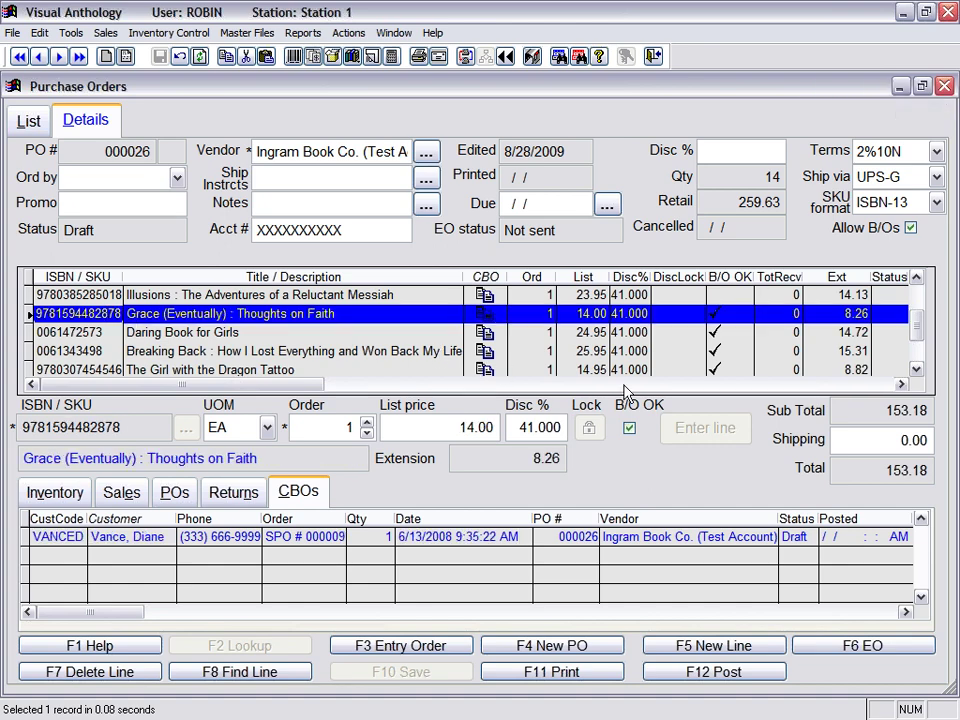
click(916, 370)
click(916, 370)
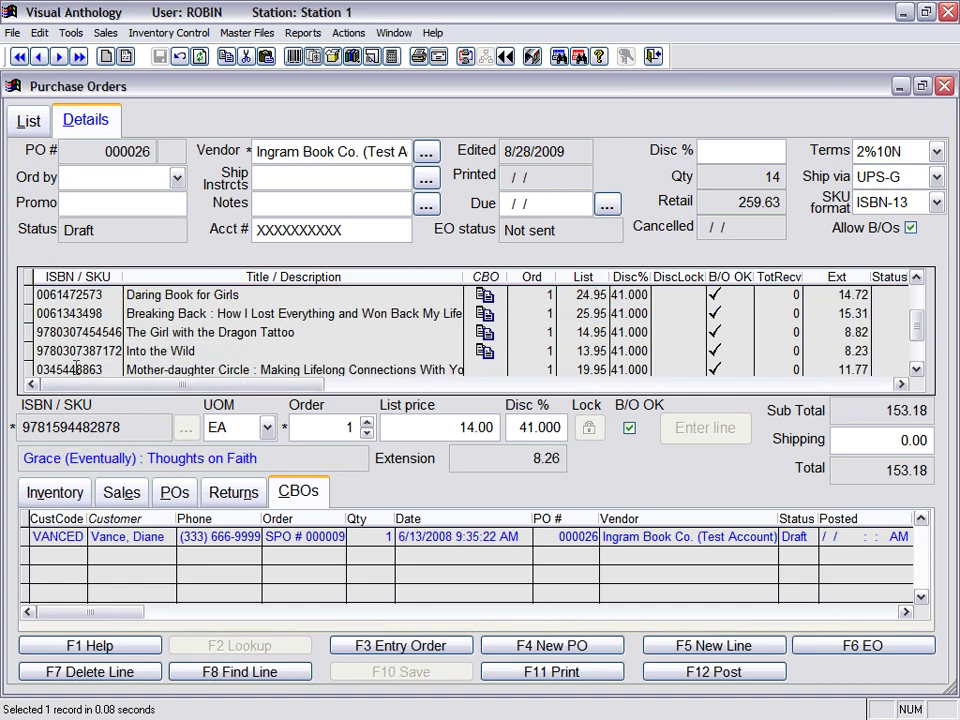
shift+click(147, 351)
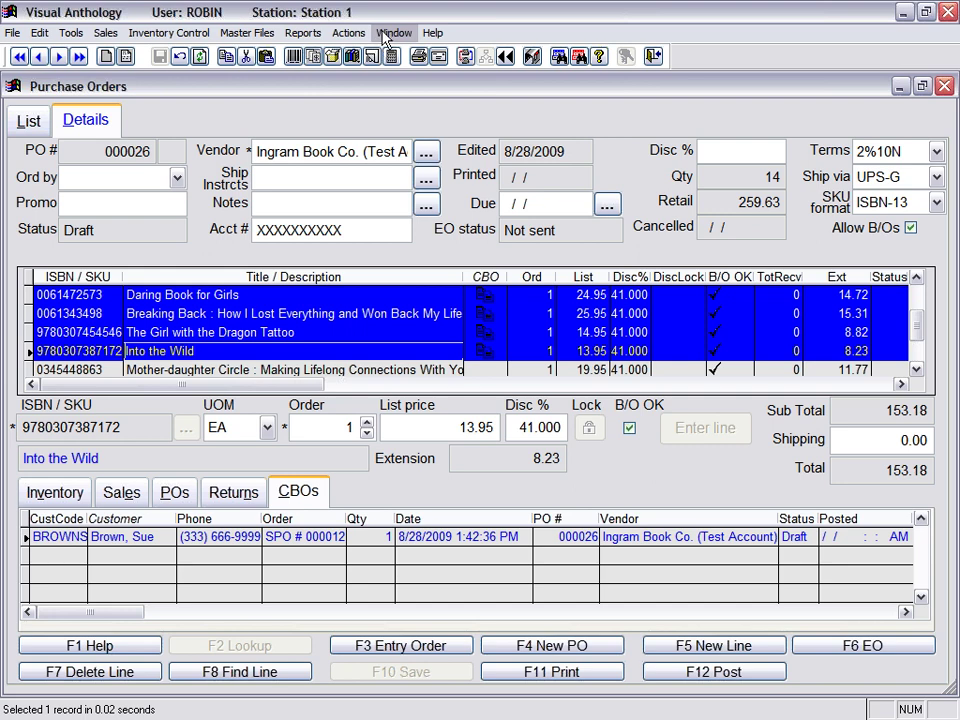
click(348, 32)
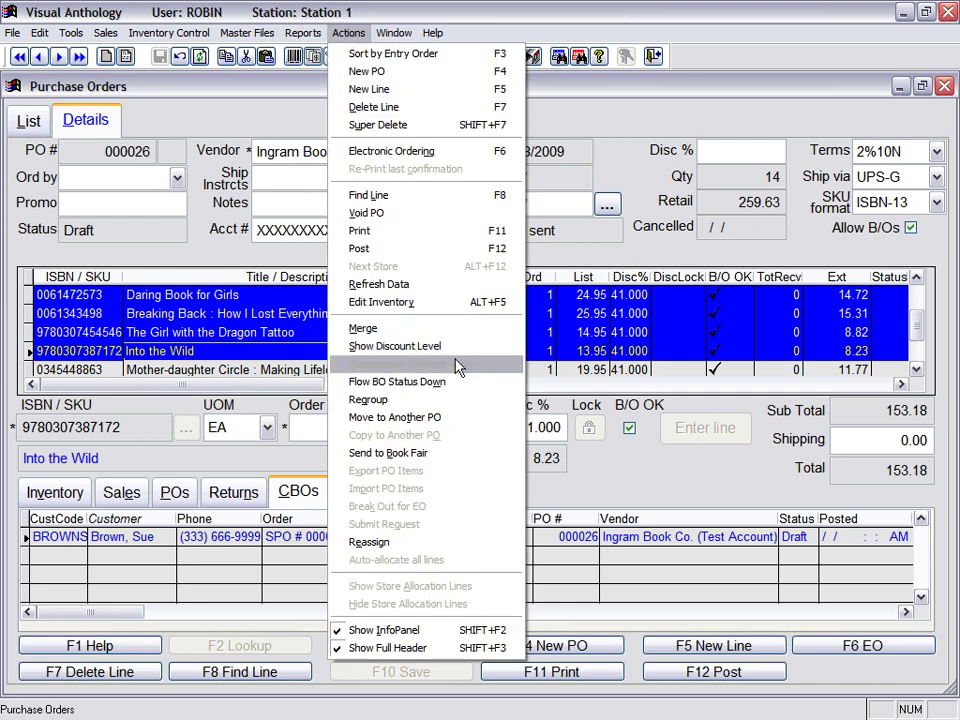
click(510, 183)
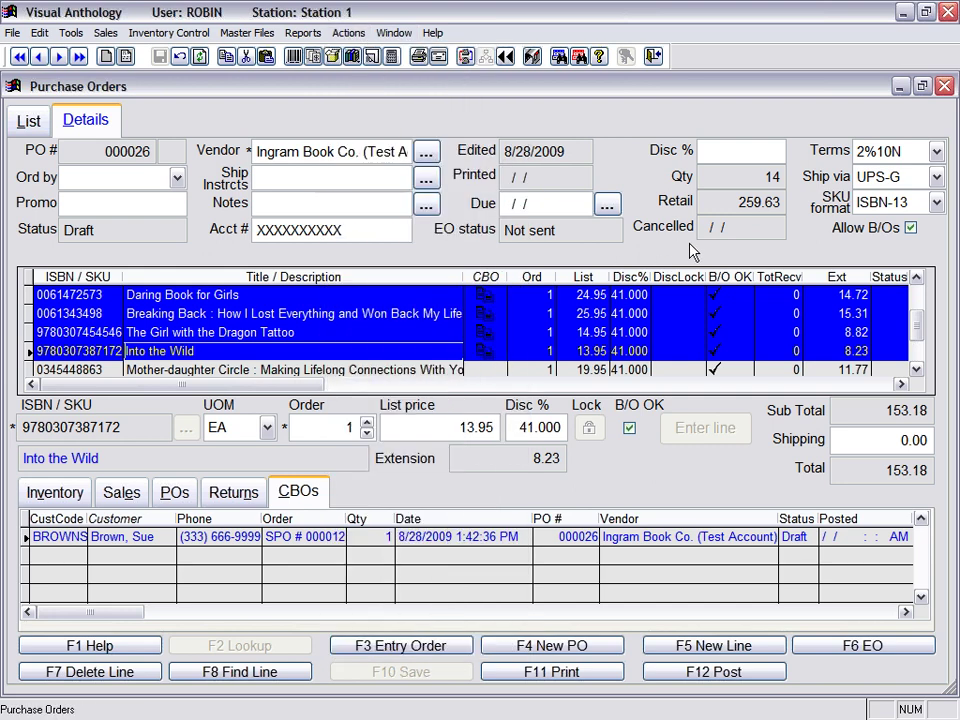
click(911, 228)
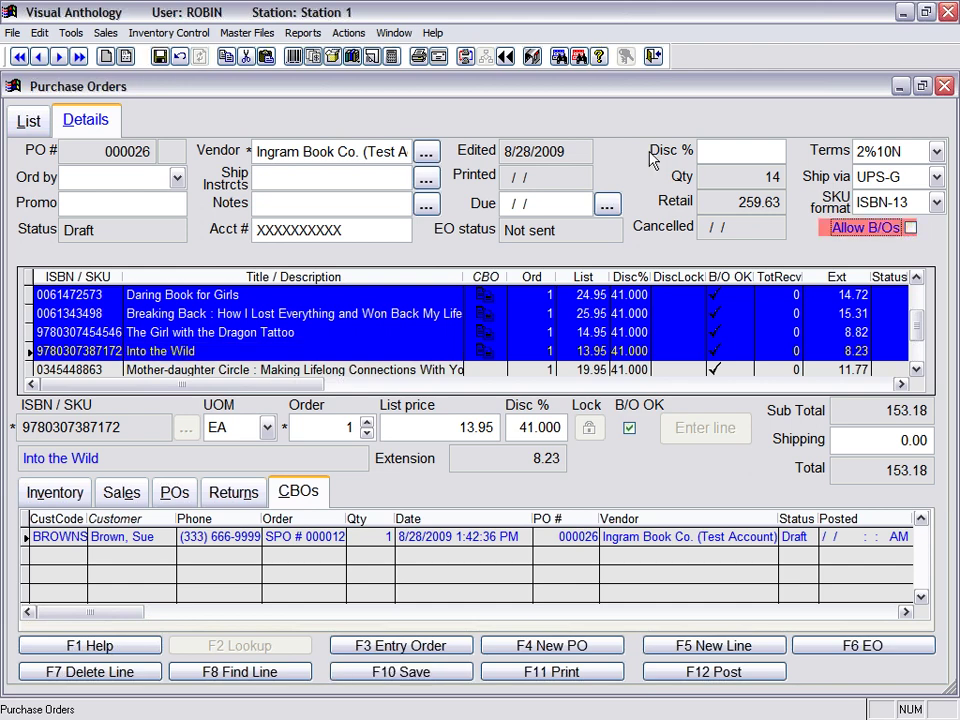
click(350, 38)
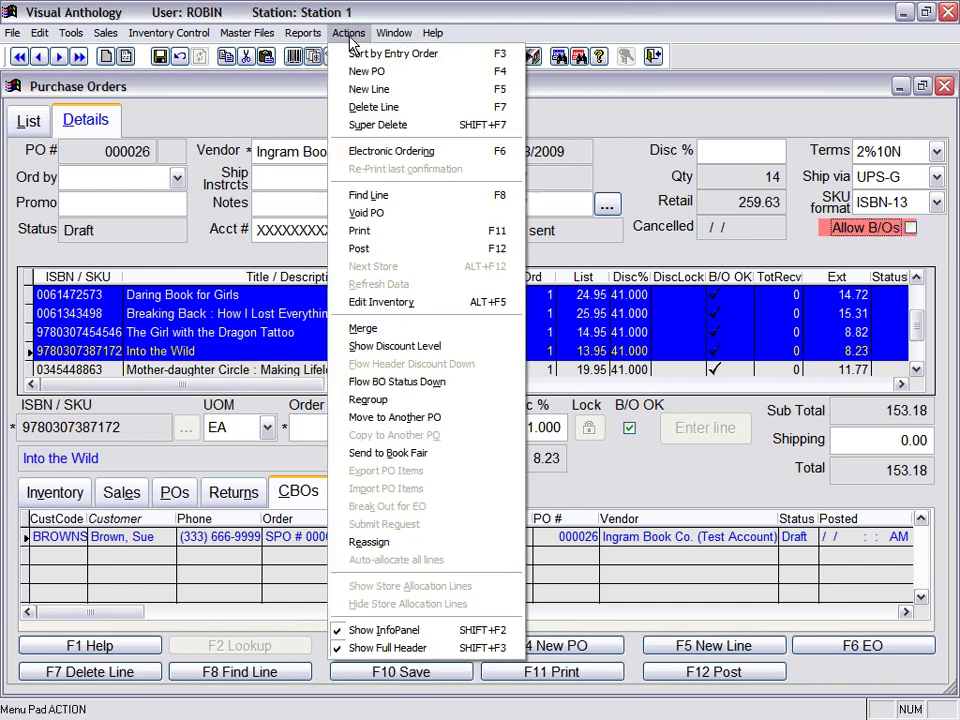
click(428, 390)
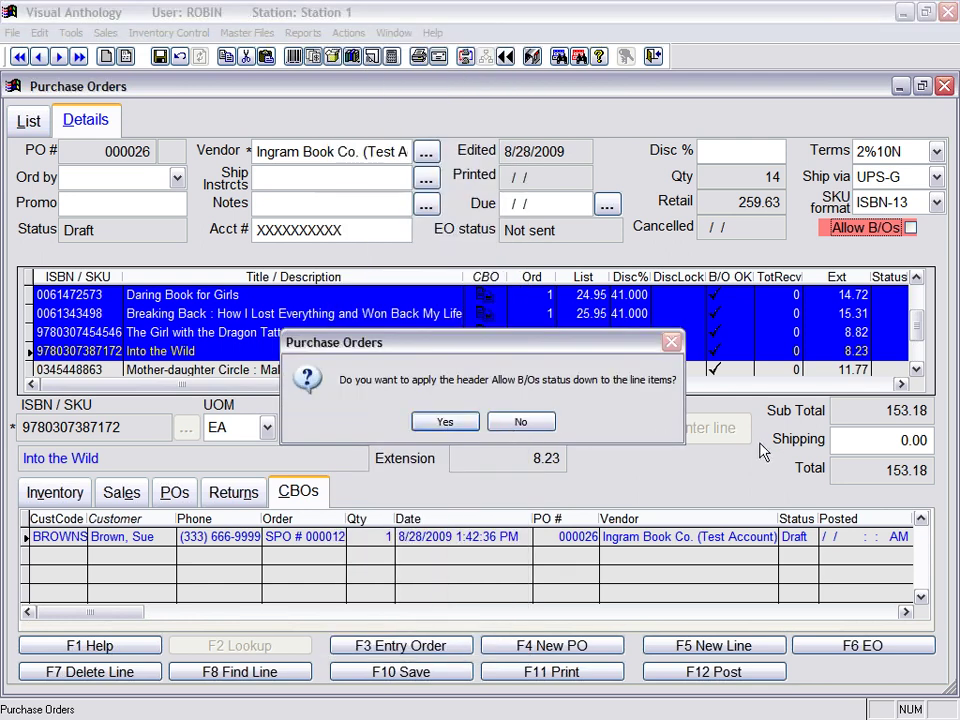
click(439, 424)
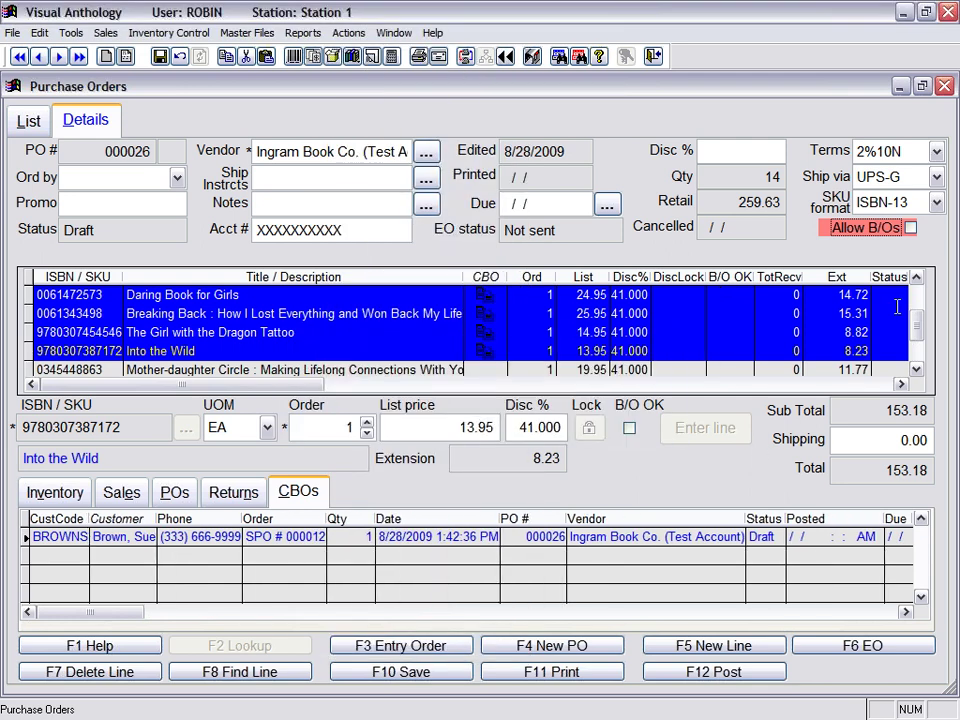
click(916, 278)
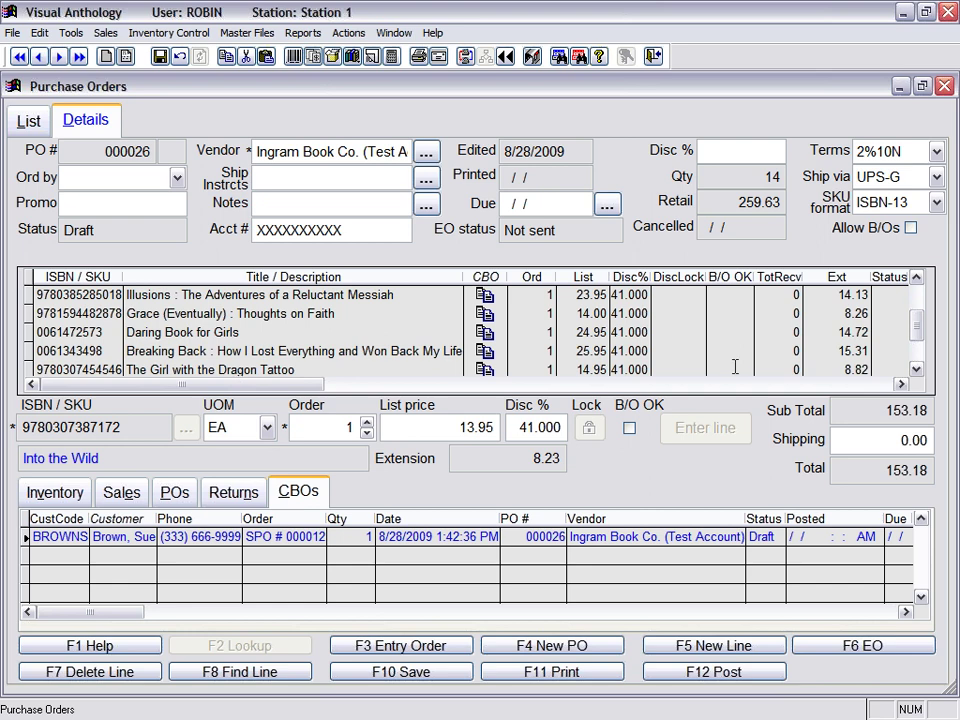
click(405, 673)
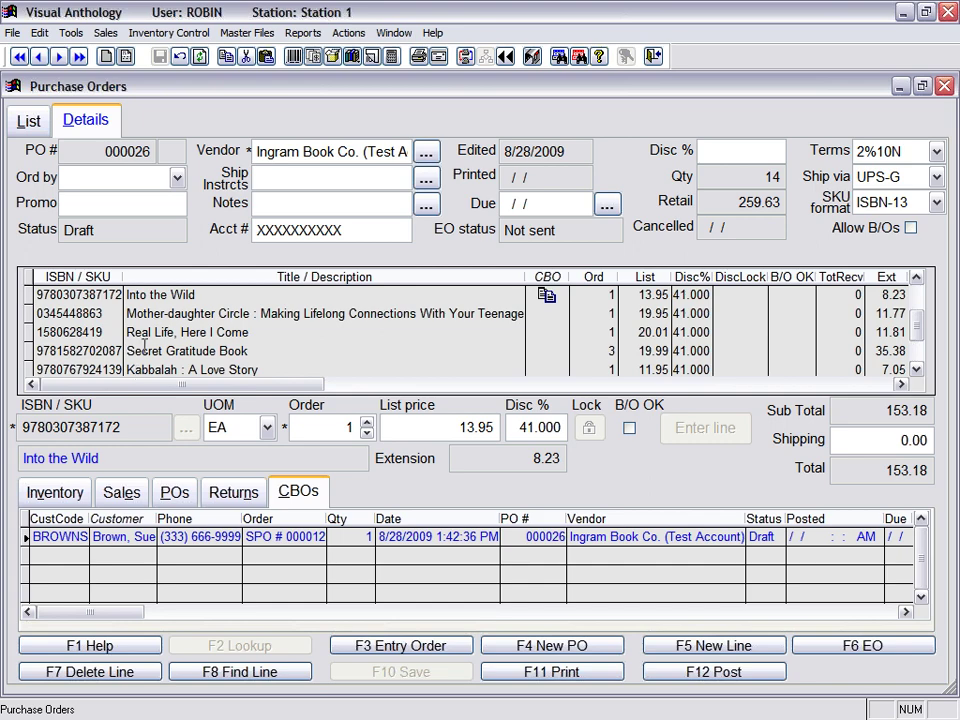
Step: Close the PO and the CBO Manager, and reopen the details of the Ingram Book Co. (Test Account) draft from Purchase Orders
click(944, 90)
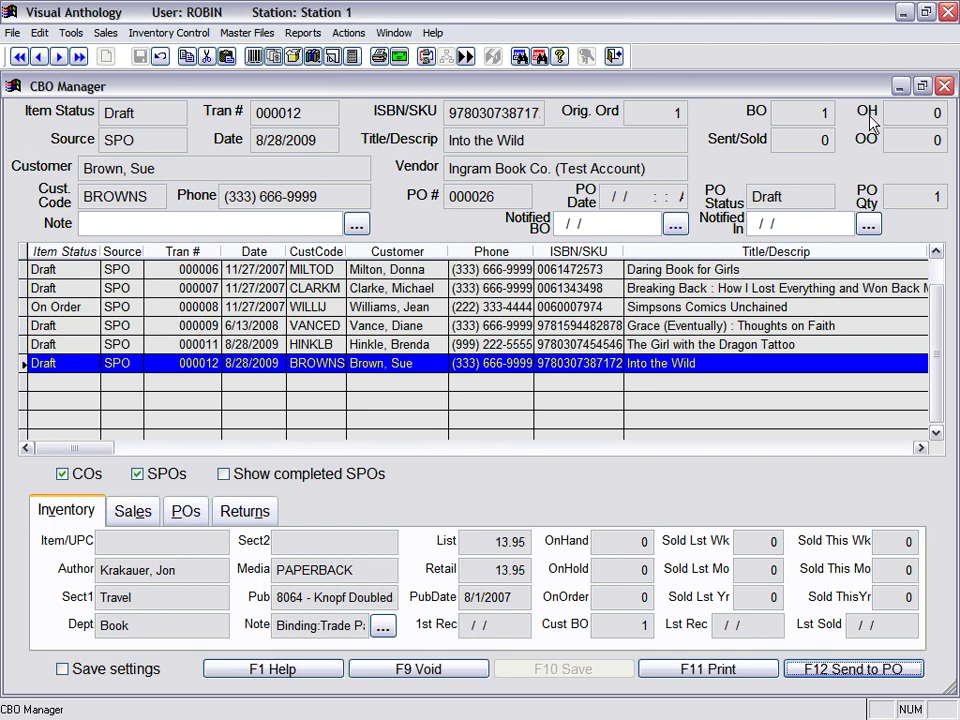
click(944, 86)
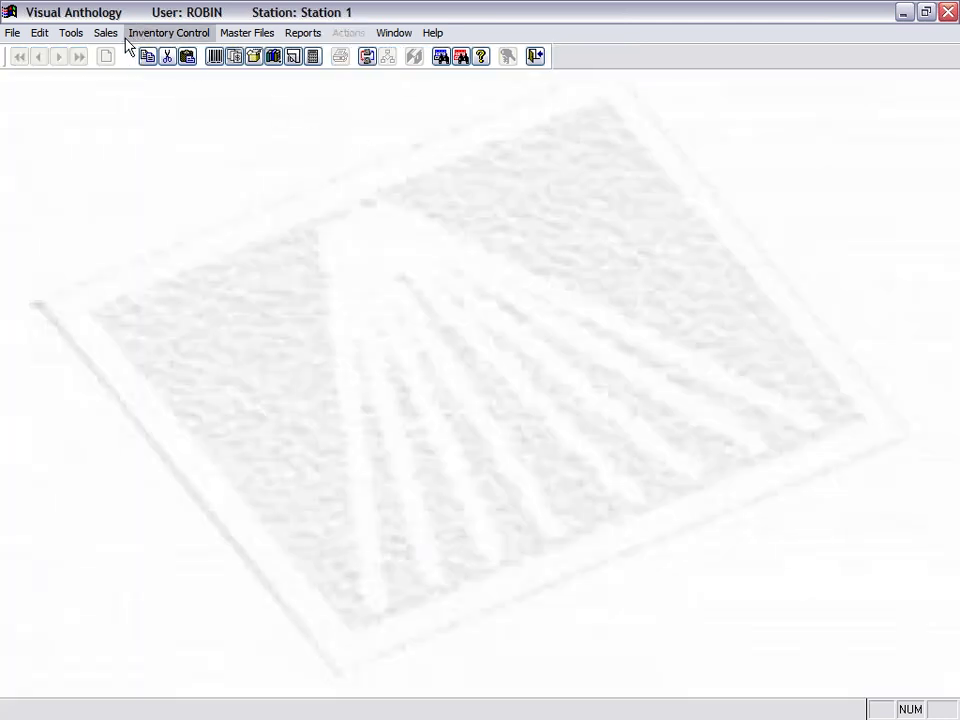
click(155, 33)
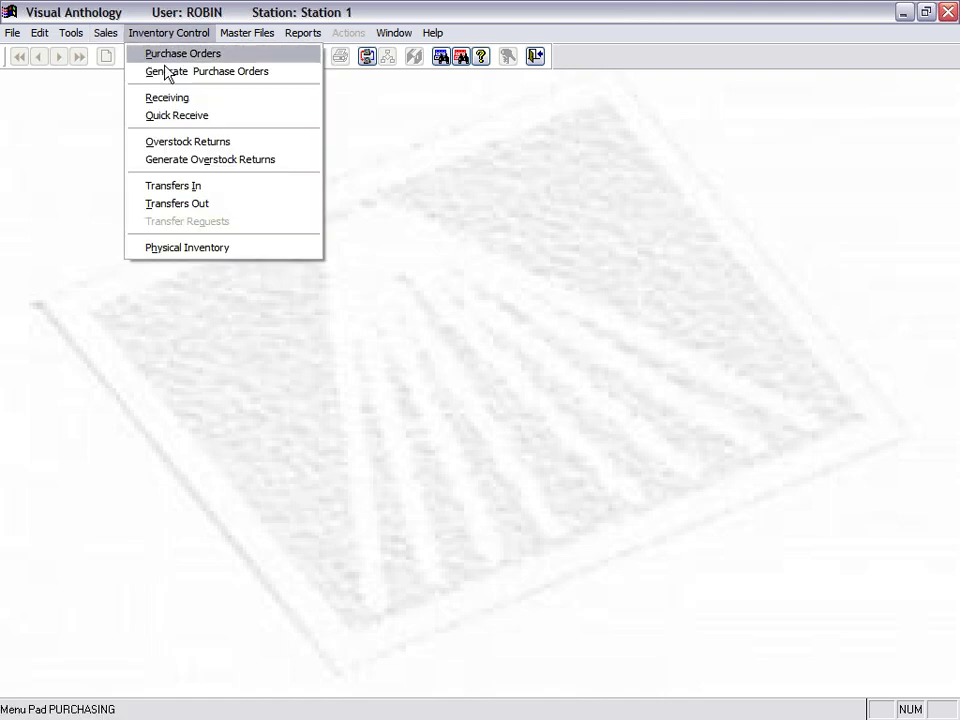
click(222, 55)
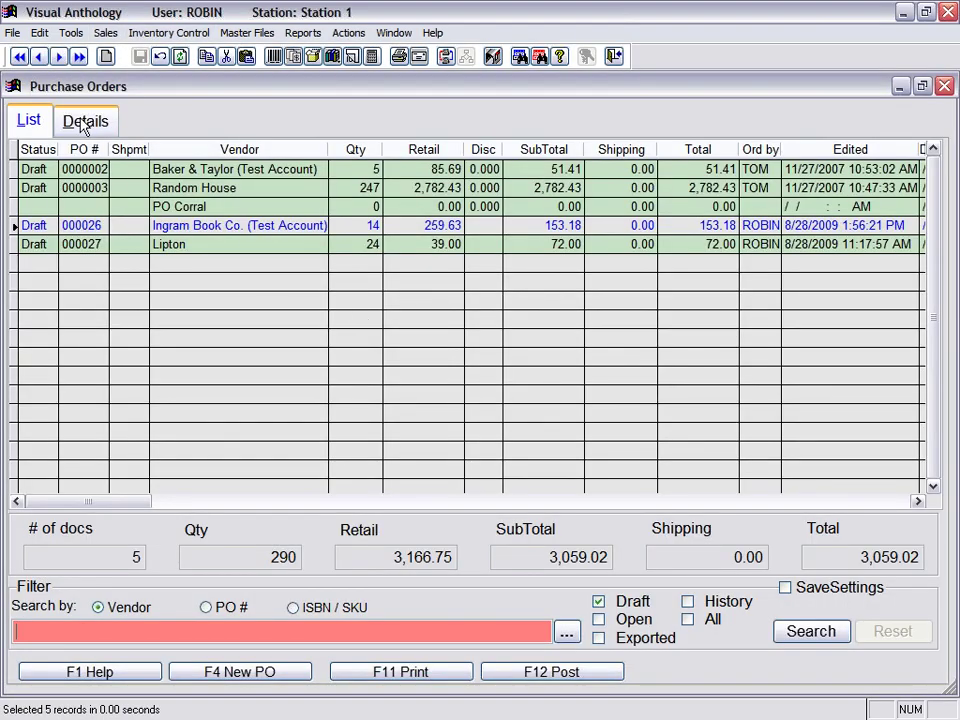
click(82, 124)
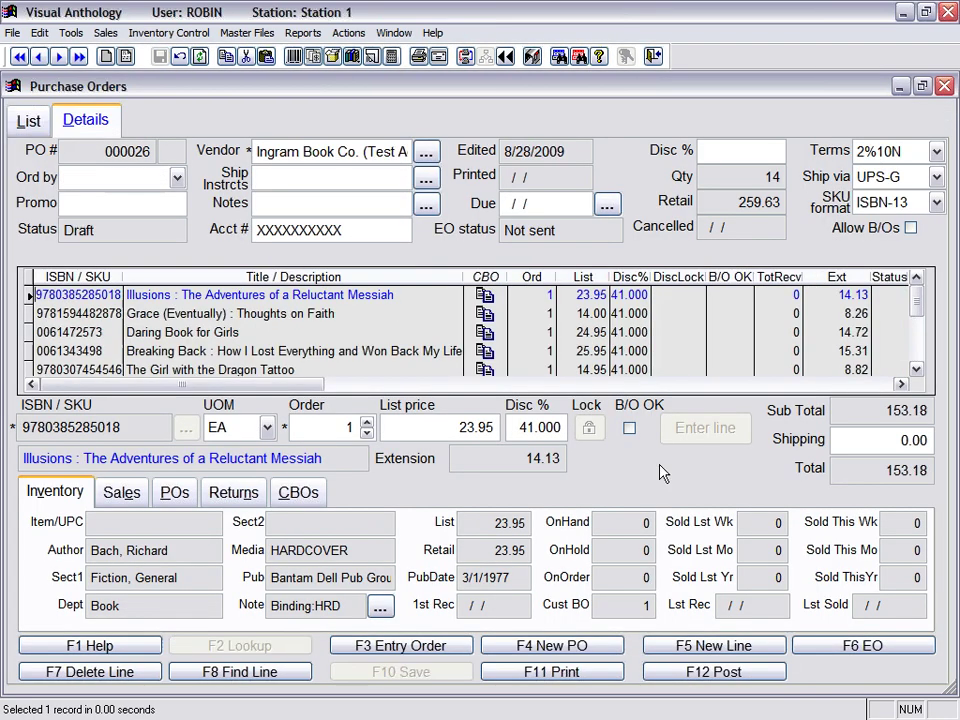
Step: Post the Ingram Book Co. (Test Account) purchase order and close Purchase Orders
click(710, 672)
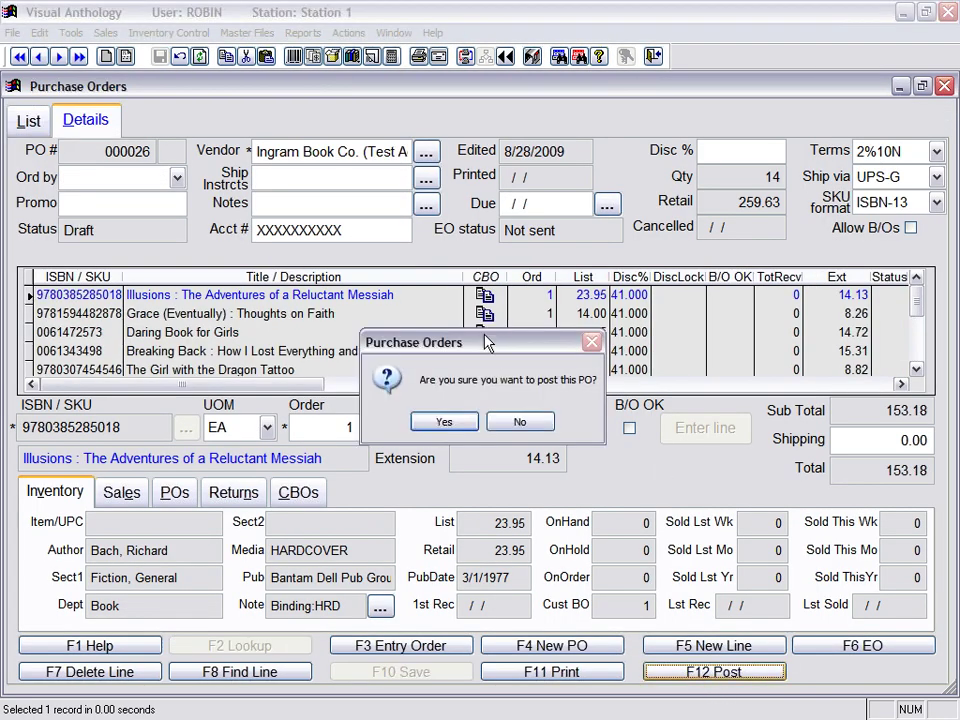
click(443, 421)
click(517, 428)
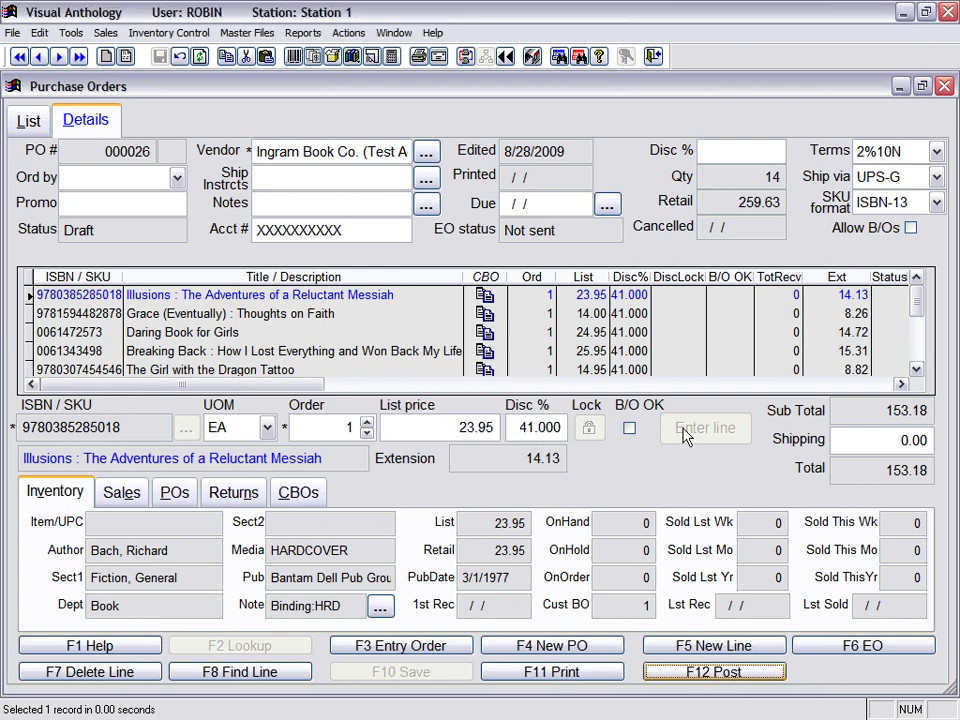
click(943, 86)
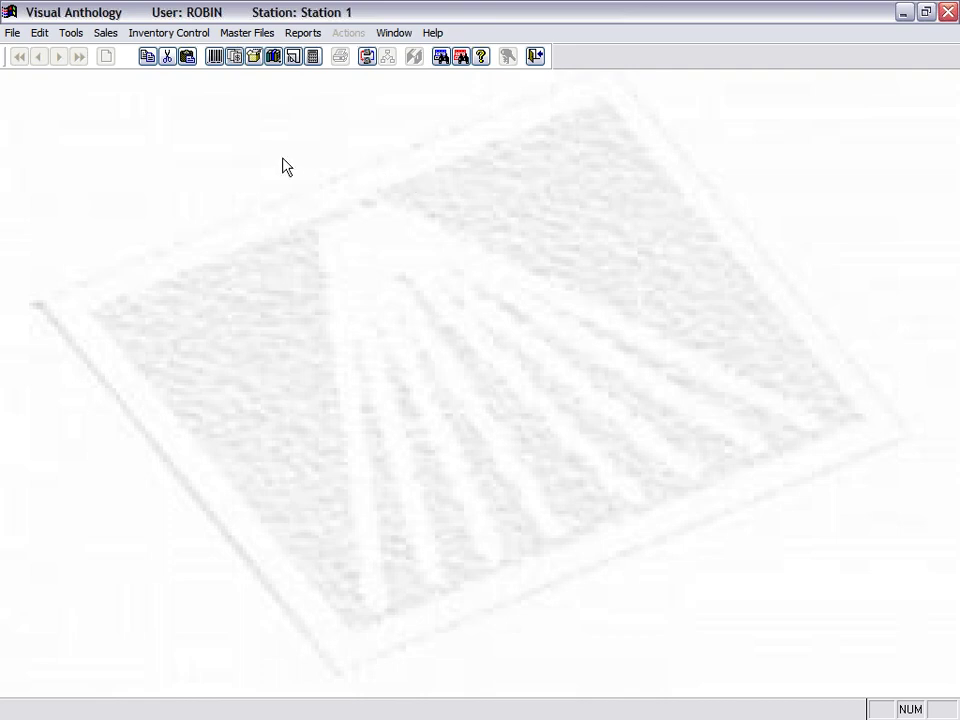
Step: Open the 8/28/2009 Ingram Book Co. (Test Account) PO in Receiving and move all its outstanding quantities to Qty Recd
click(165, 33)
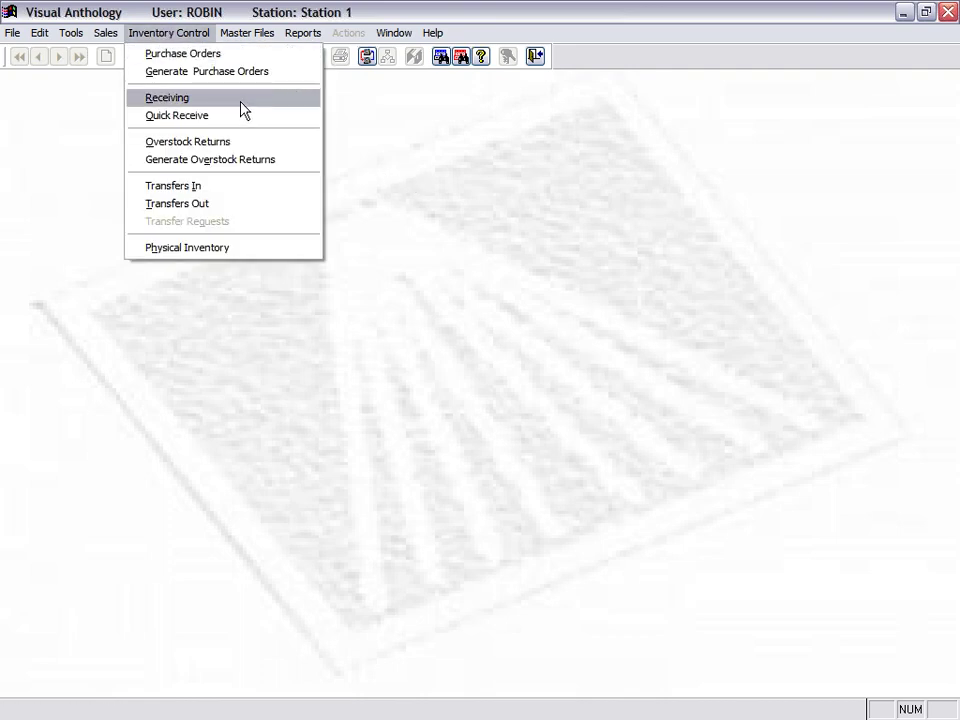
click(240, 97)
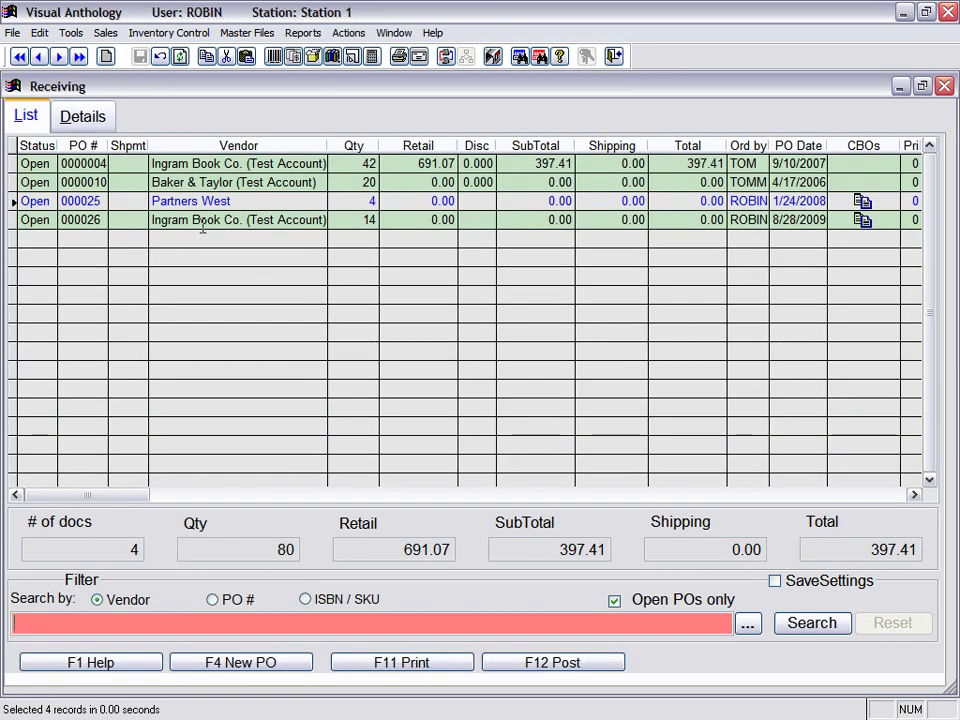
click(201, 221)
click(72, 114)
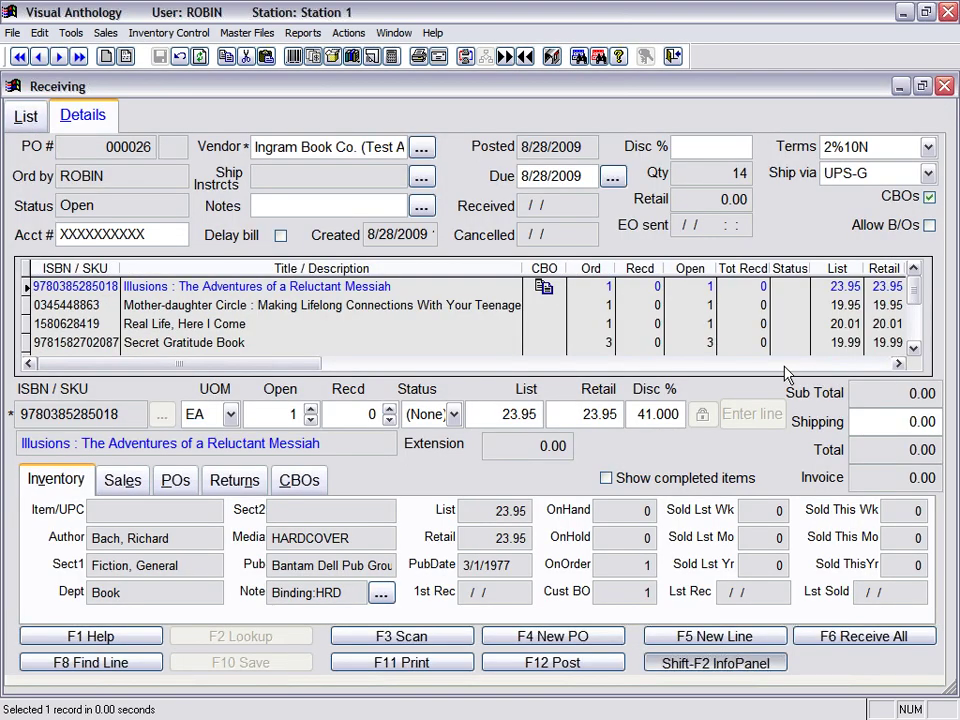
click(866, 638)
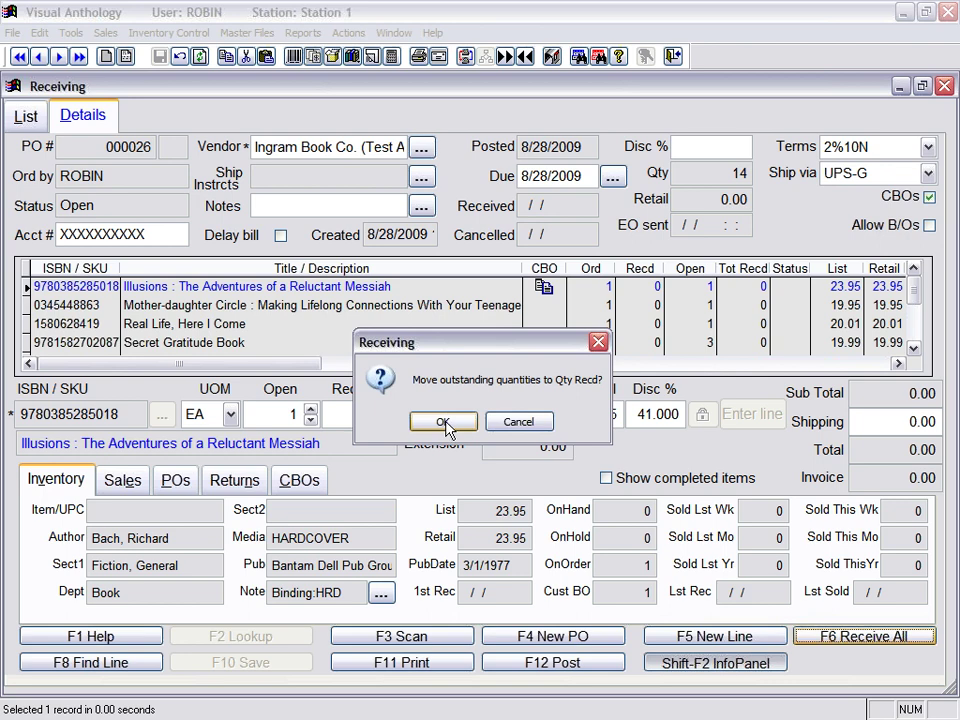
click(443, 423)
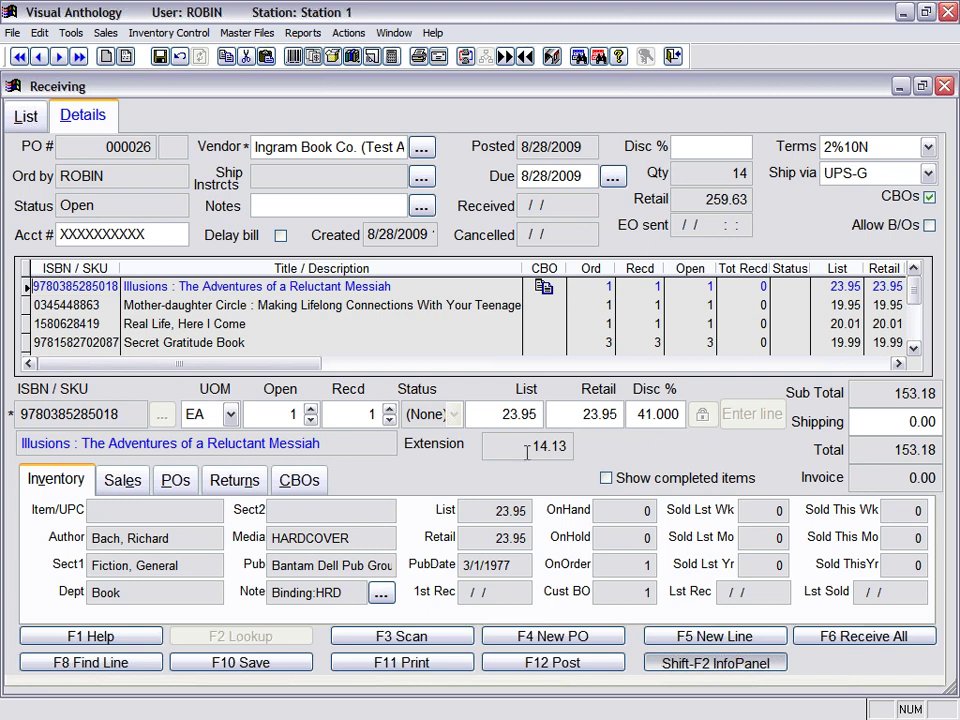
Step: Sort the receiving lines by customer back order and review the CBO details from Illusions down to Daring Book for Girls
click(544, 268)
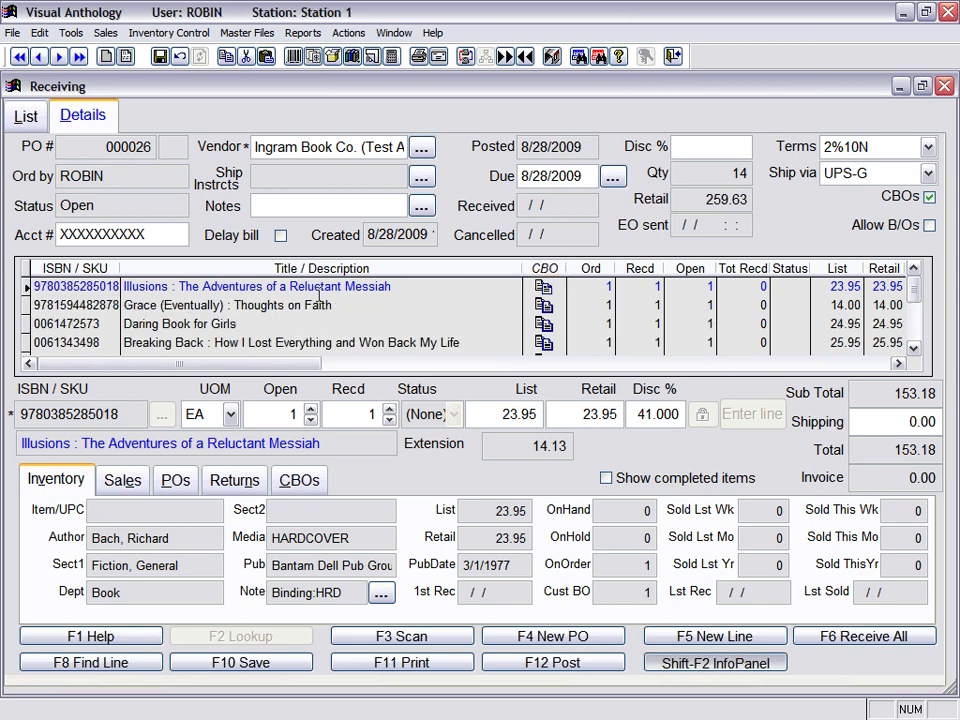
click(299, 481)
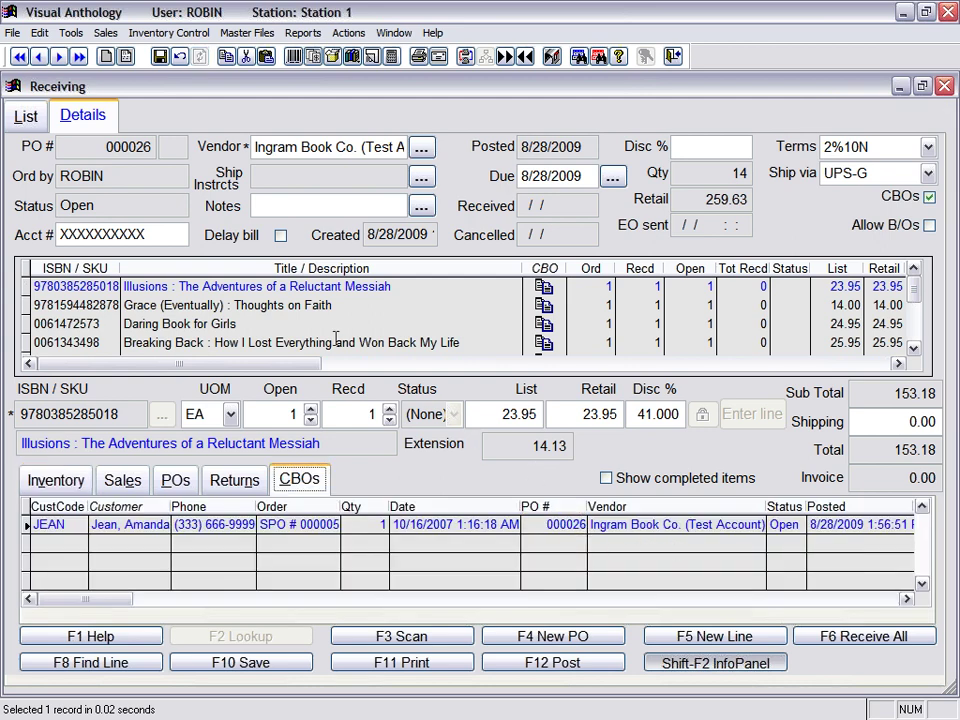
key(Down)
key(Down)
key(Down)
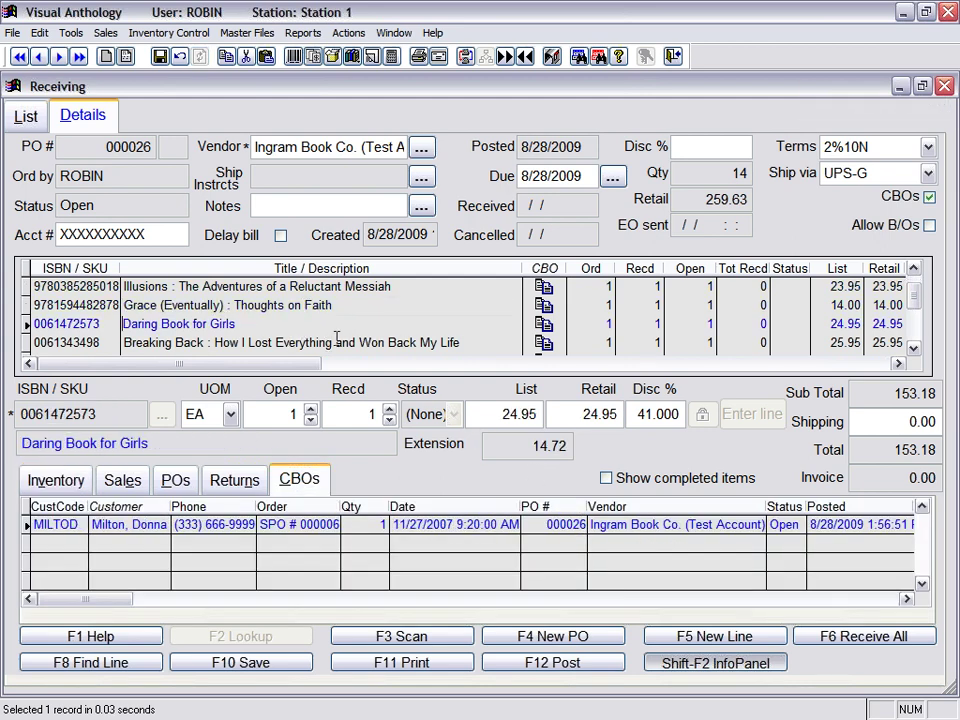
Step: Check the CBO details for The Girl with the Dragon Tattoo and enter 153.18 as the total invoice amount in Vendor Invoice Info
key(Down)
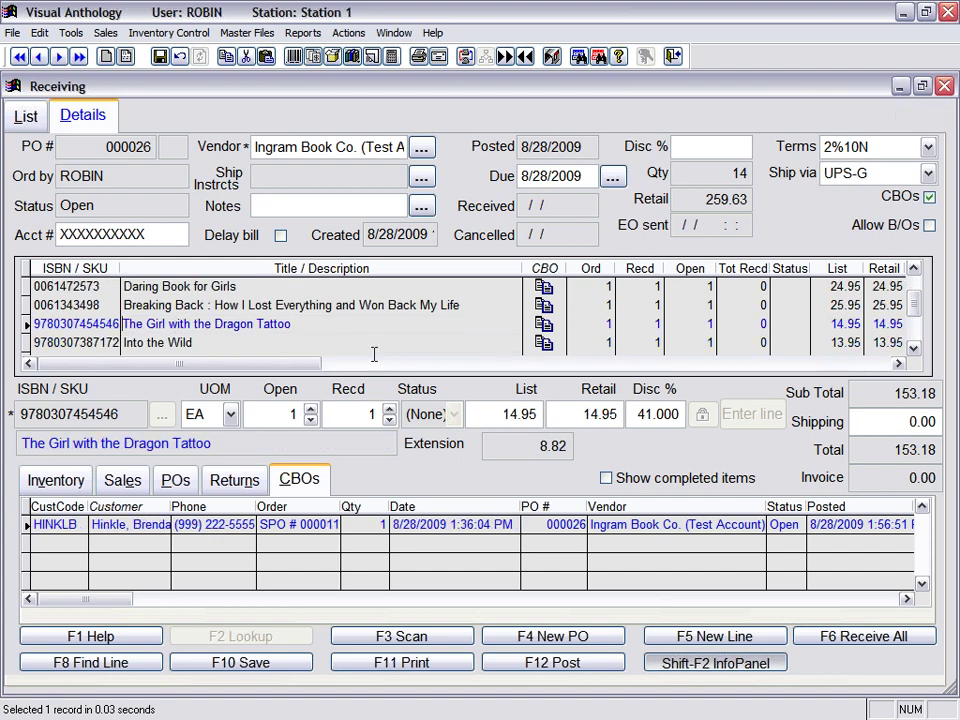
click(349, 33)
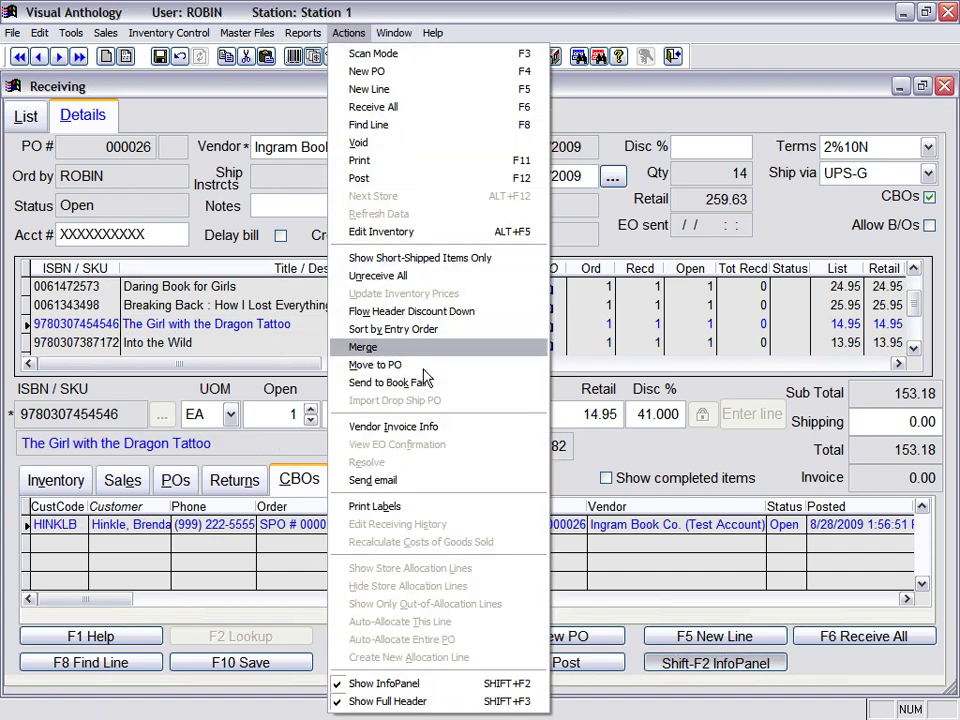
click(410, 427)
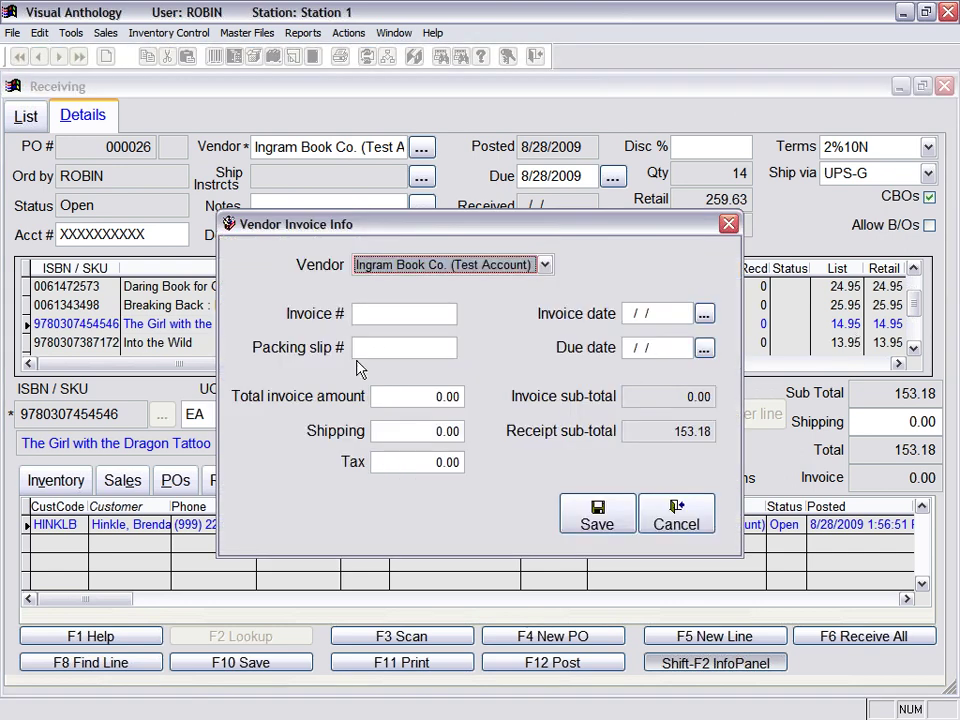
click(379, 396)
text(153.0)
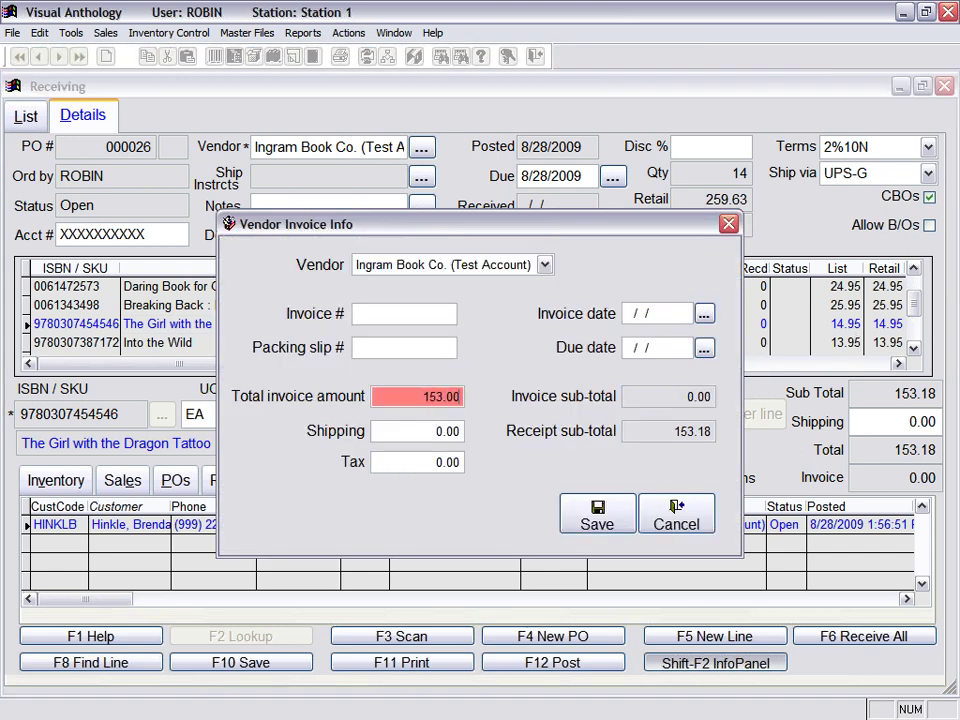
text(1)
click(426, 398)
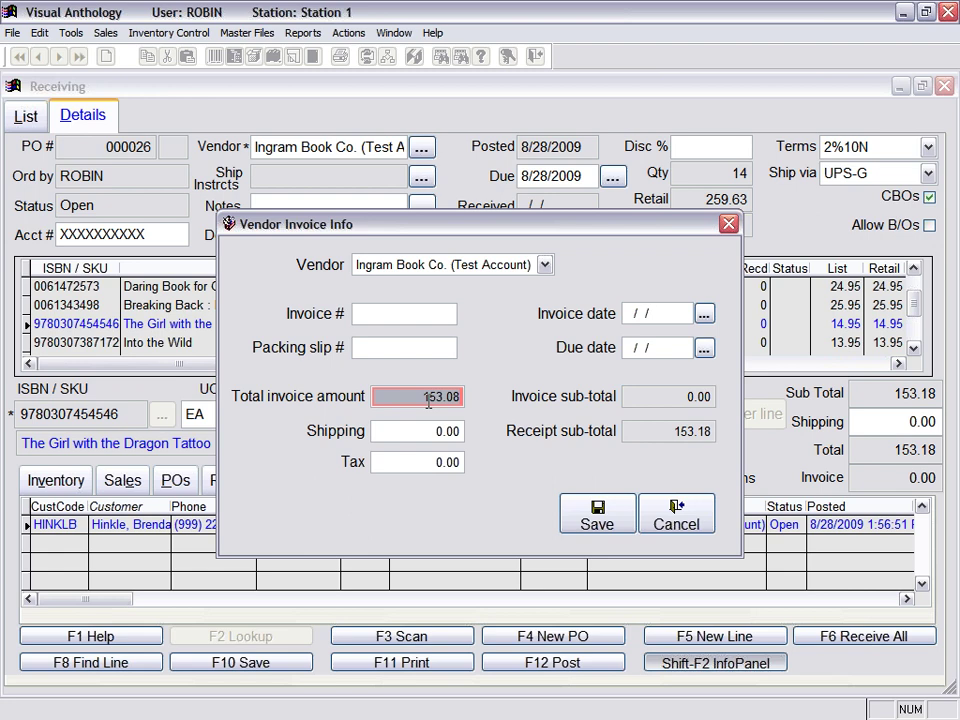
text(15.)
key(Tab)
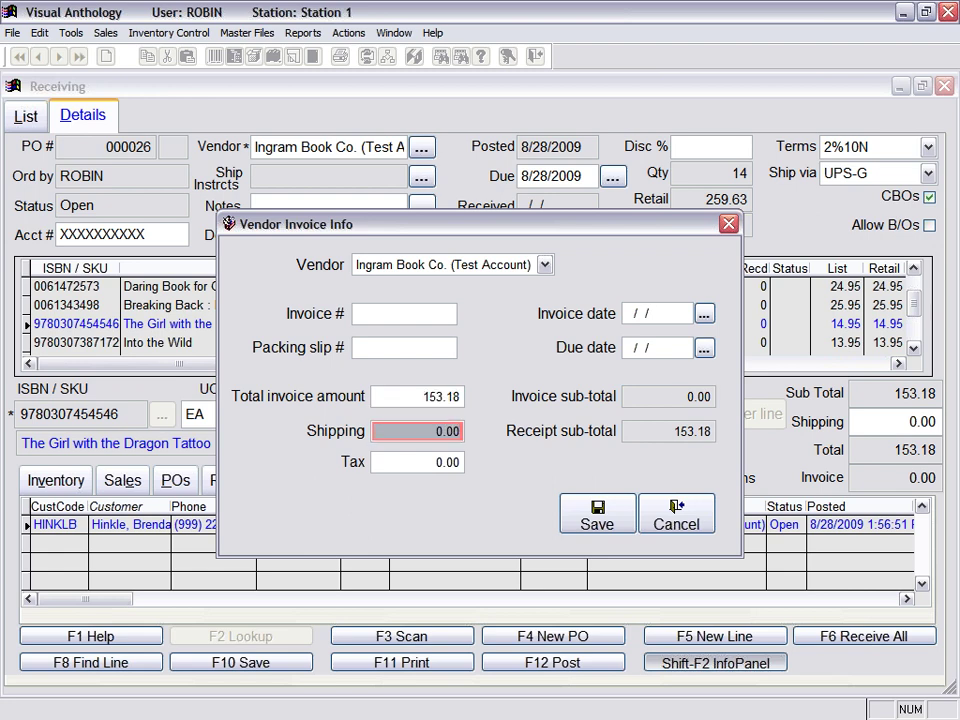
Step: Set the vendor invoice date to August 5, 2009, and save both the invoice info and the receiving record
click(700, 319)
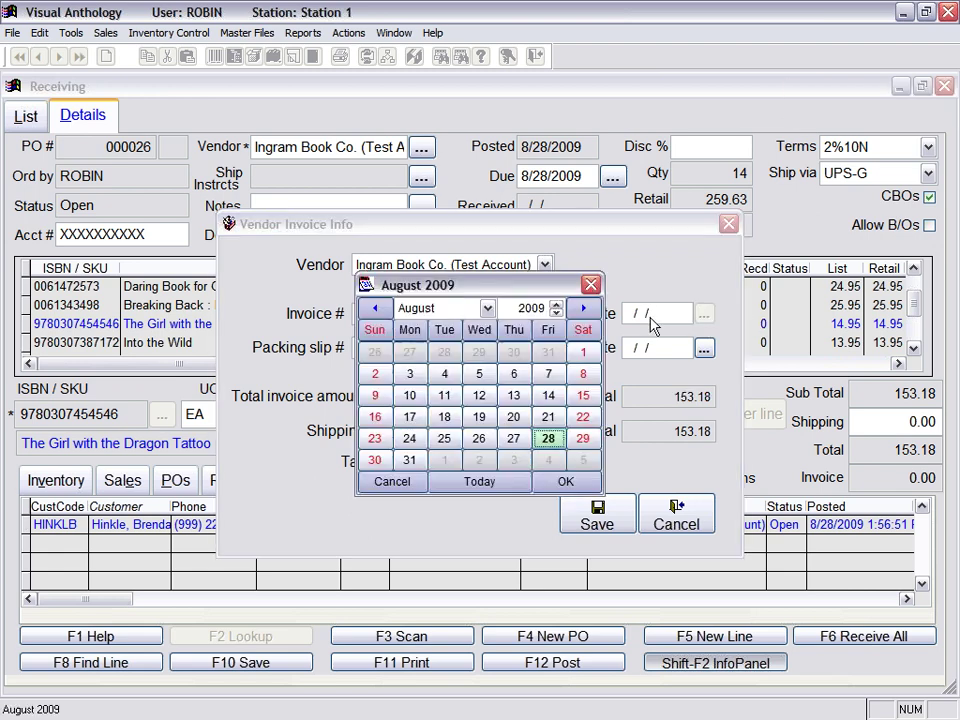
click(486, 375)
click(596, 520)
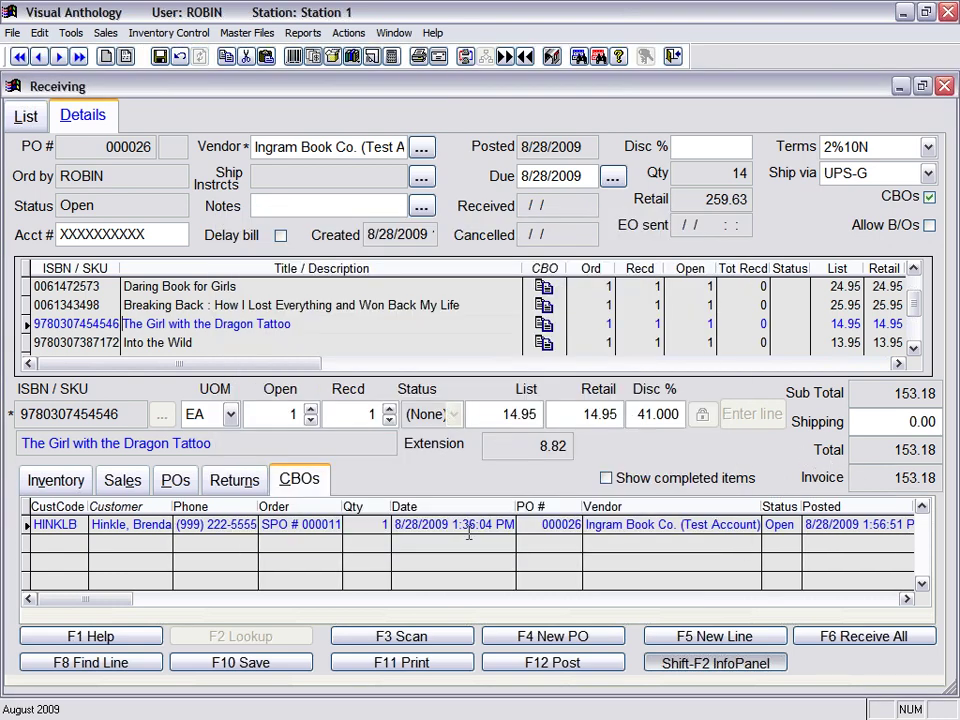
click(228, 664)
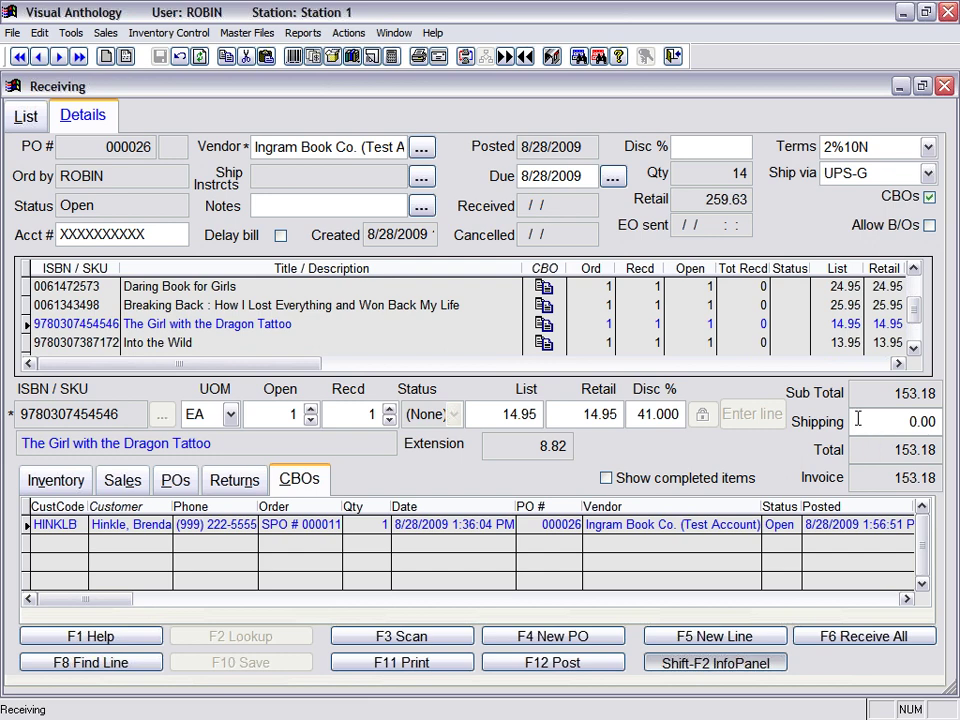
Step: Preview the CBO Info report for this PO, sorted by customer, with notices for received items only
click(398, 662)
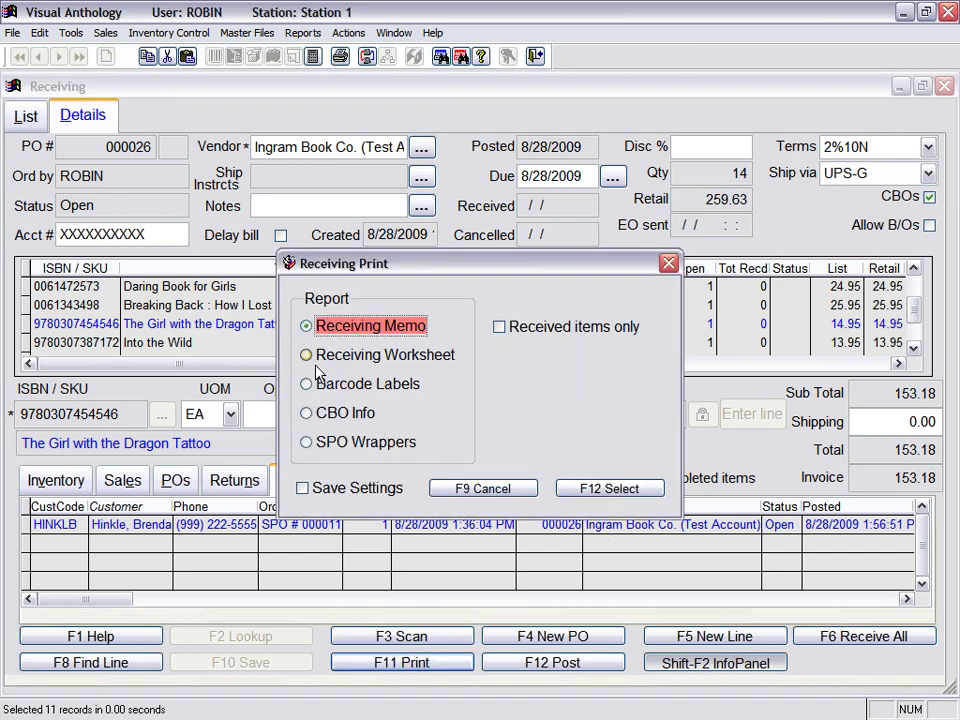
click(340, 412)
click(624, 496)
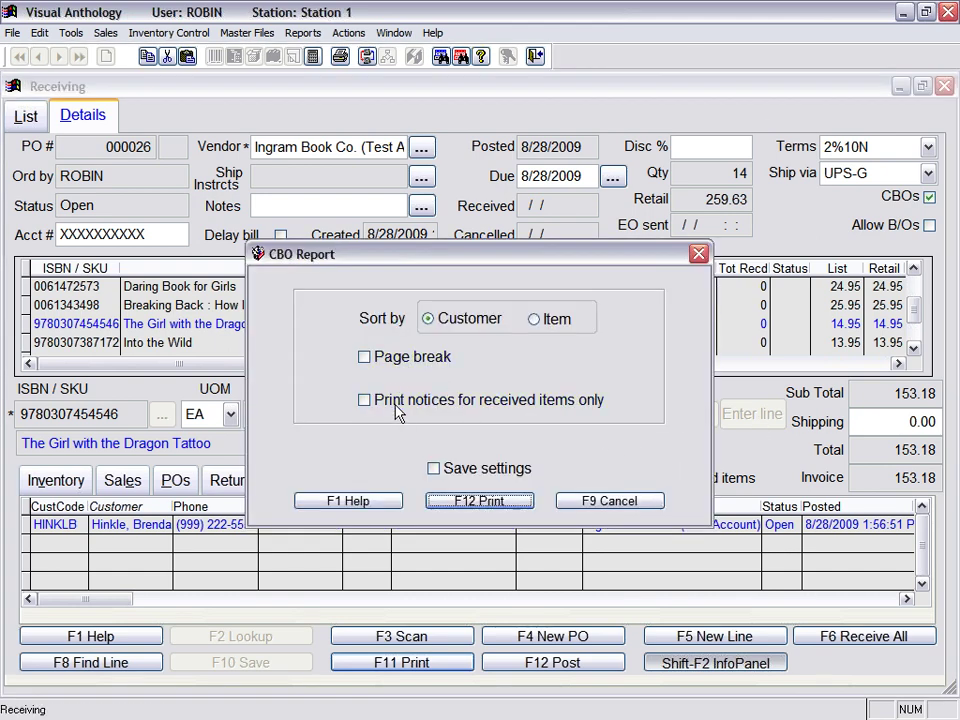
click(388, 401)
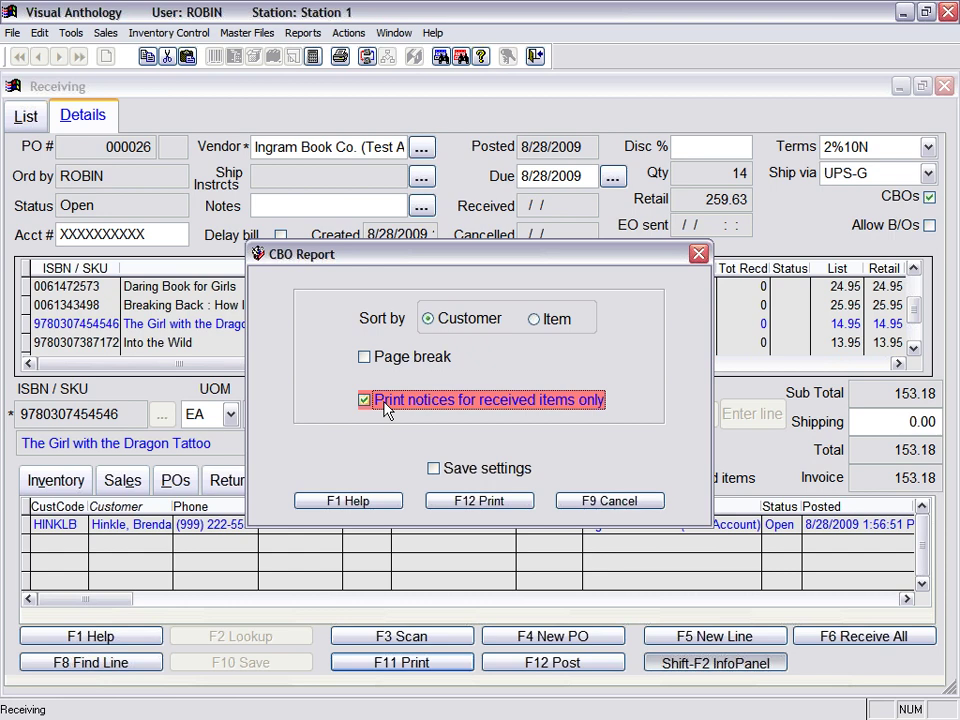
click(466, 500)
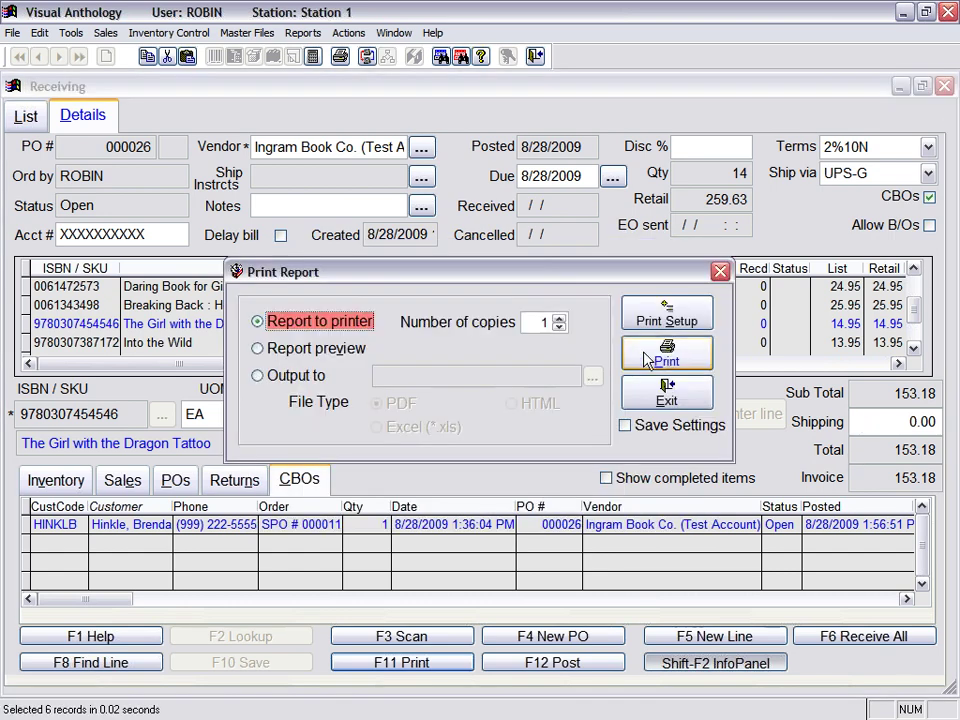
click(305, 348)
click(666, 360)
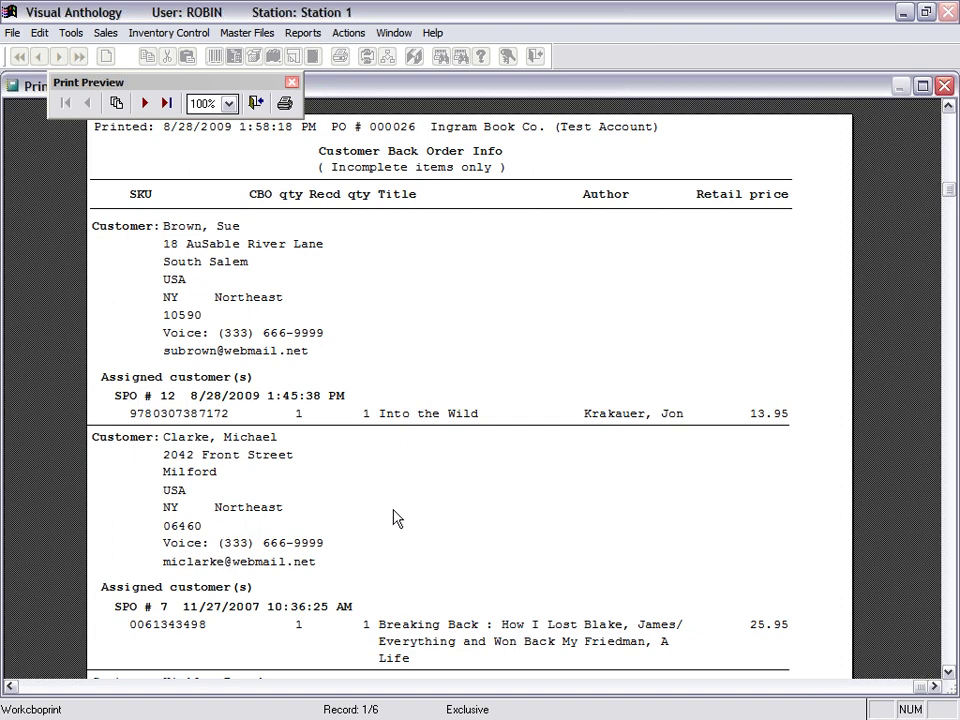
Step: Read through the first page of the customer back order report, close it, and inspect the SPO Wrappers print option without printing
click(950, 673)
scroll(950, 673, down, 5)
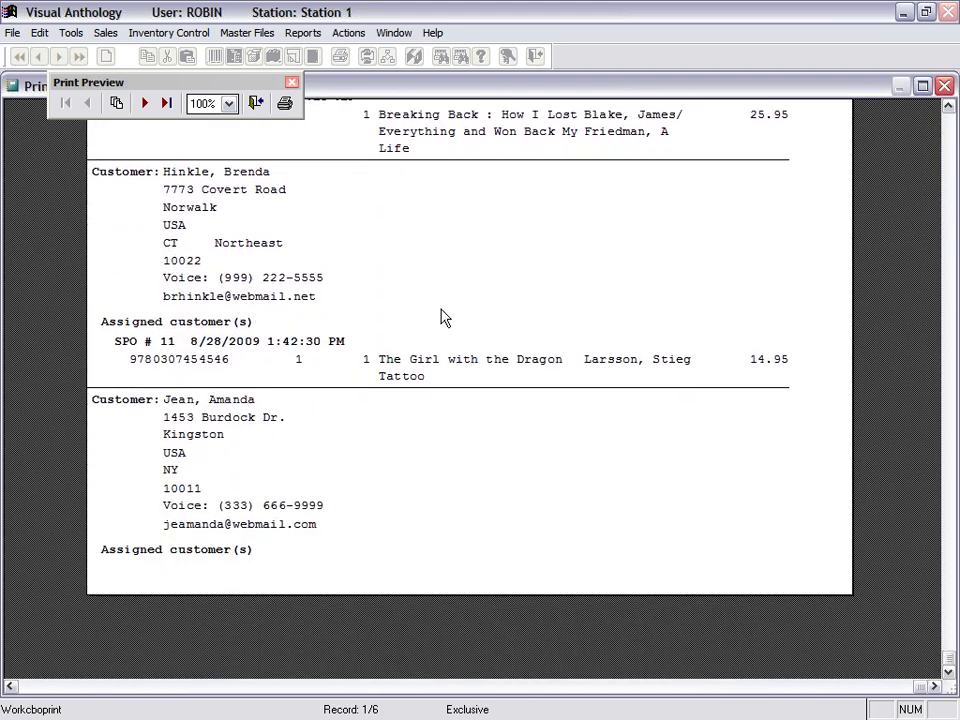
click(256, 103)
click(668, 397)
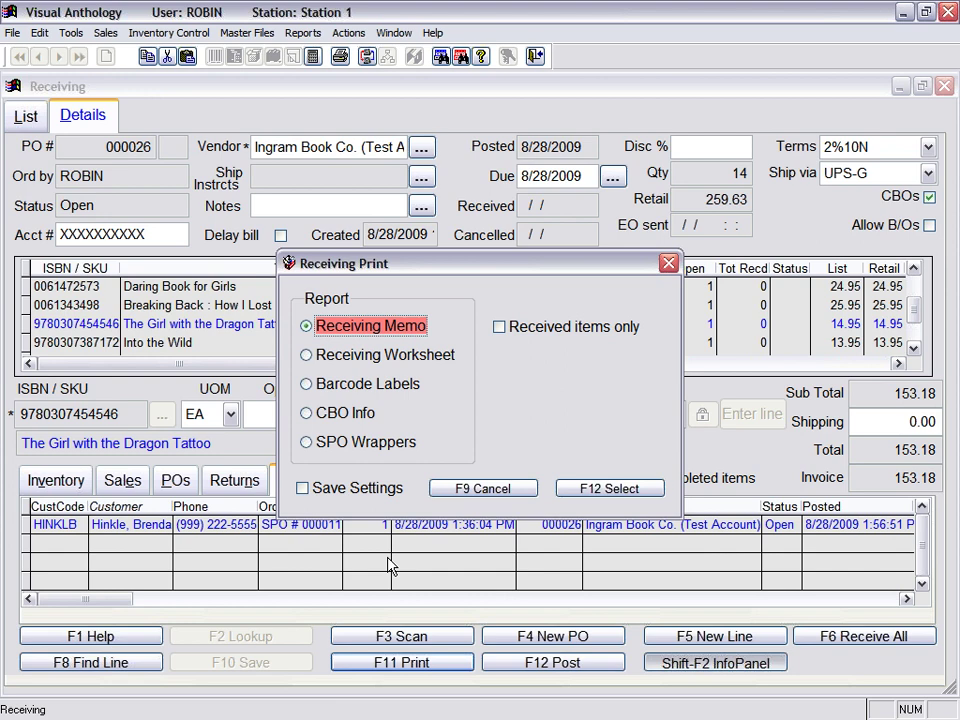
click(370, 441)
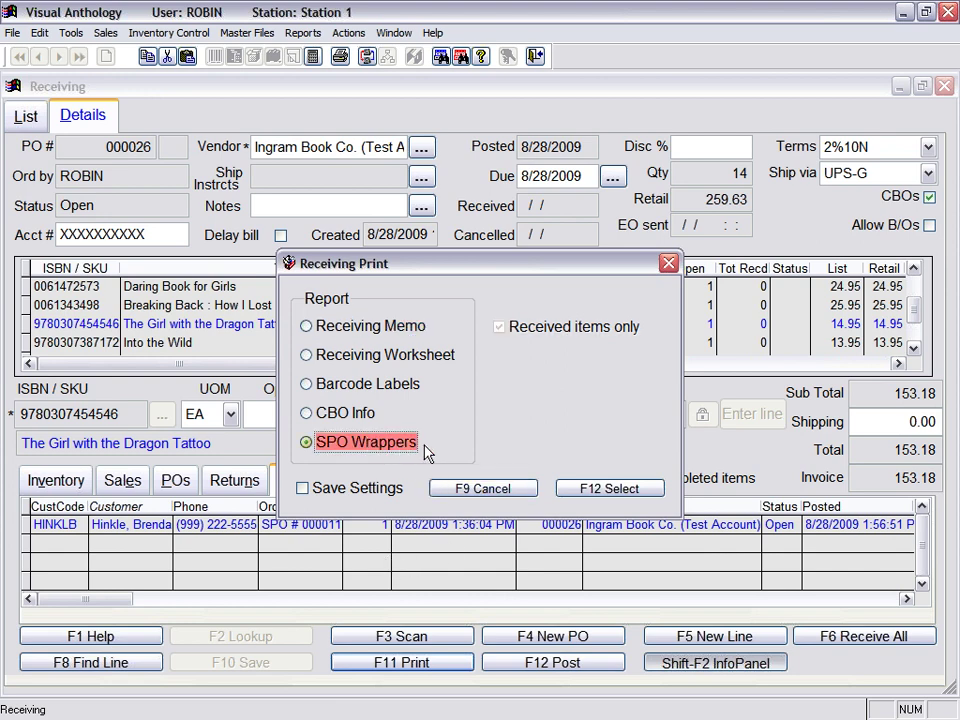
click(489, 490)
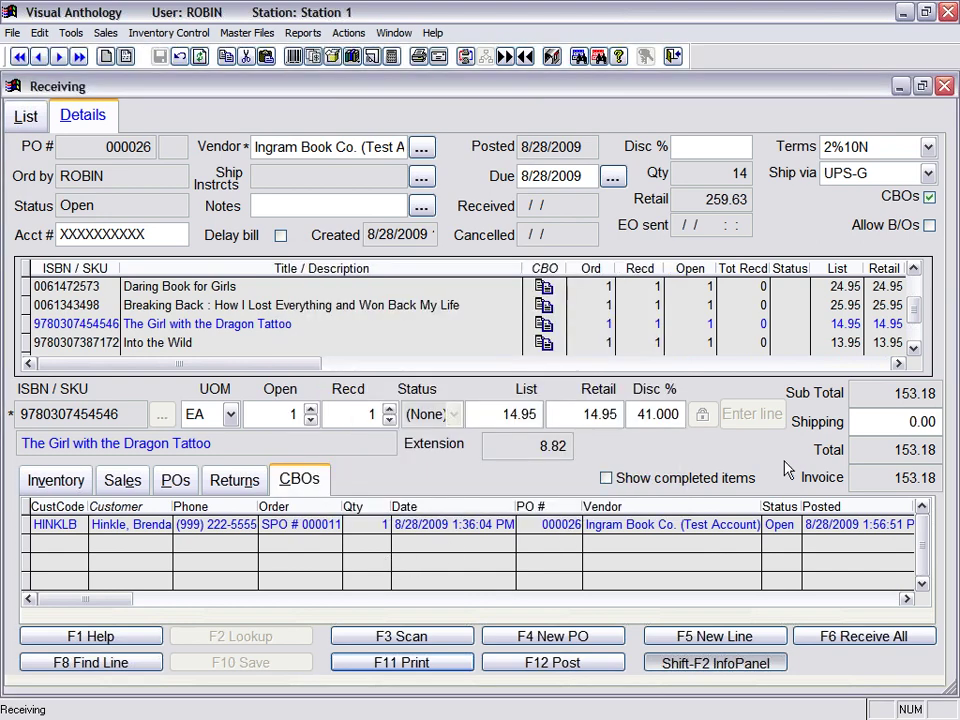
Step: Post the Ingram Book Co. (Test Account) shipment without printing and close Receiving
click(562, 665)
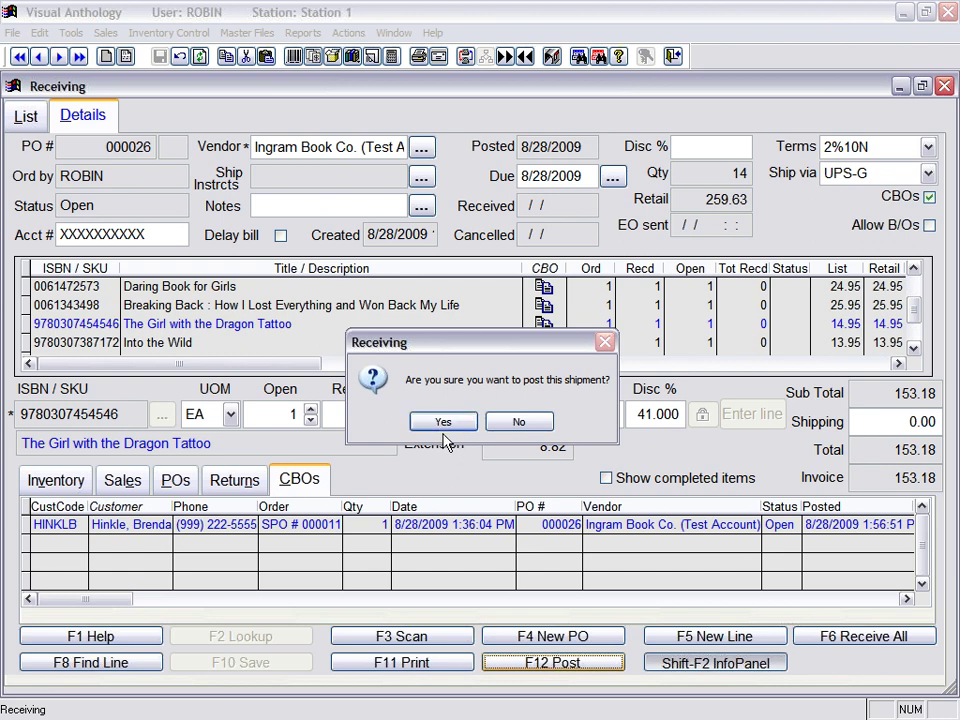
click(445, 424)
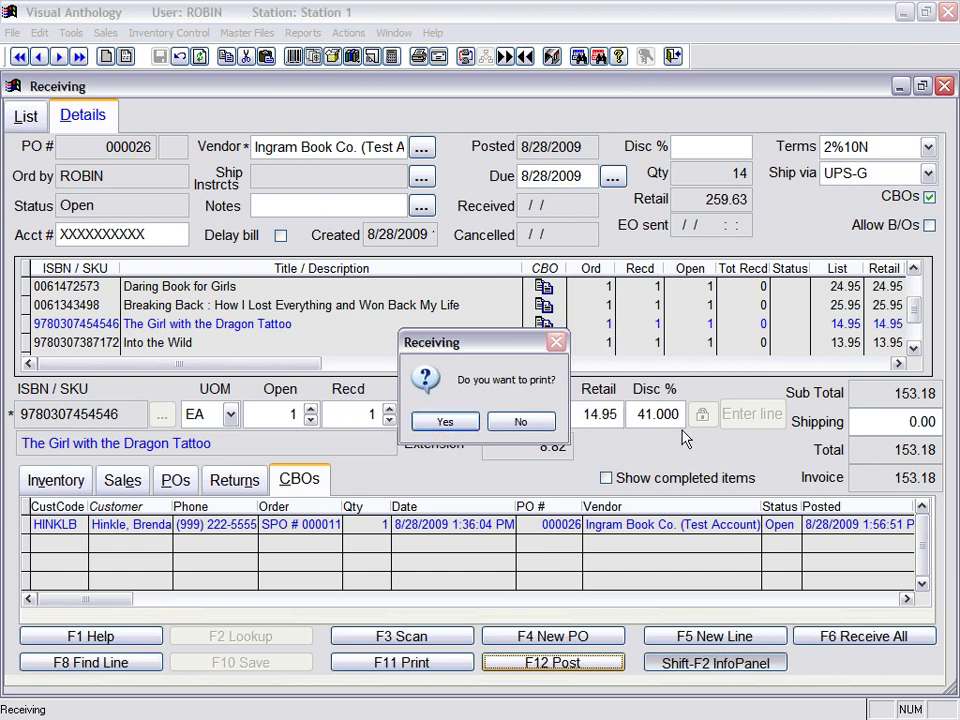
click(521, 422)
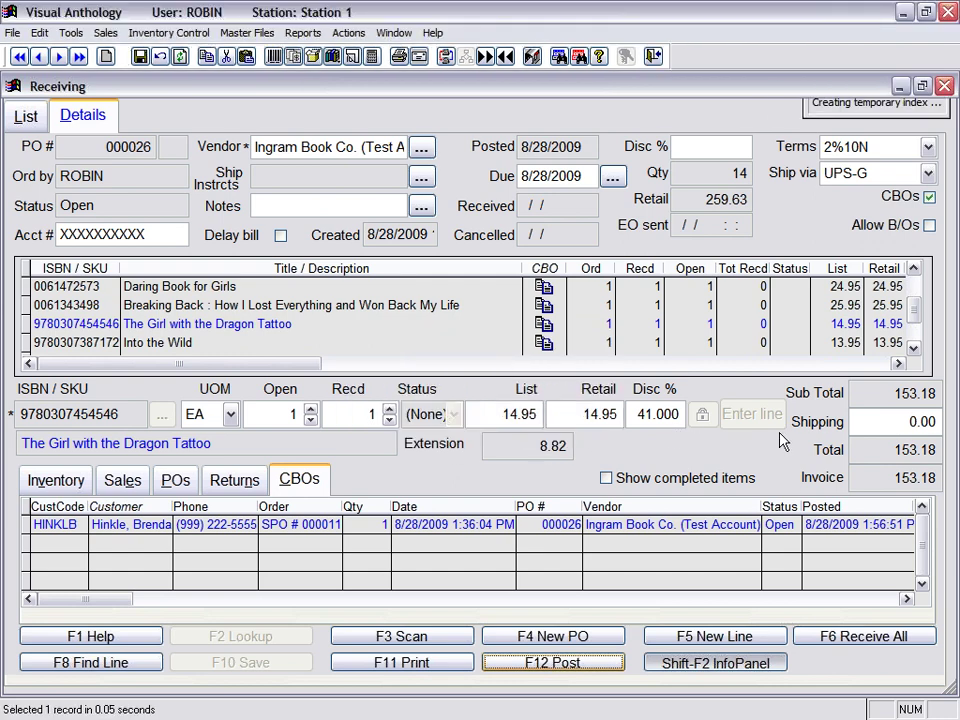
click(944, 86)
Step: Check the item statuses in the CBO Manager, including the Into the Wild special order, and close it
click(104, 33)
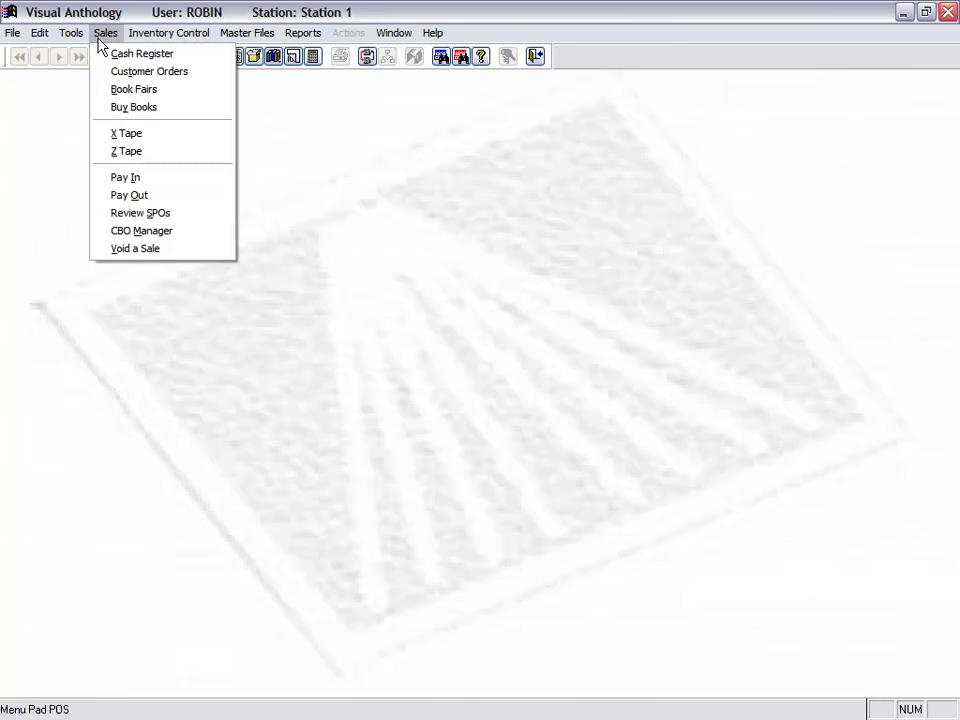
click(145, 232)
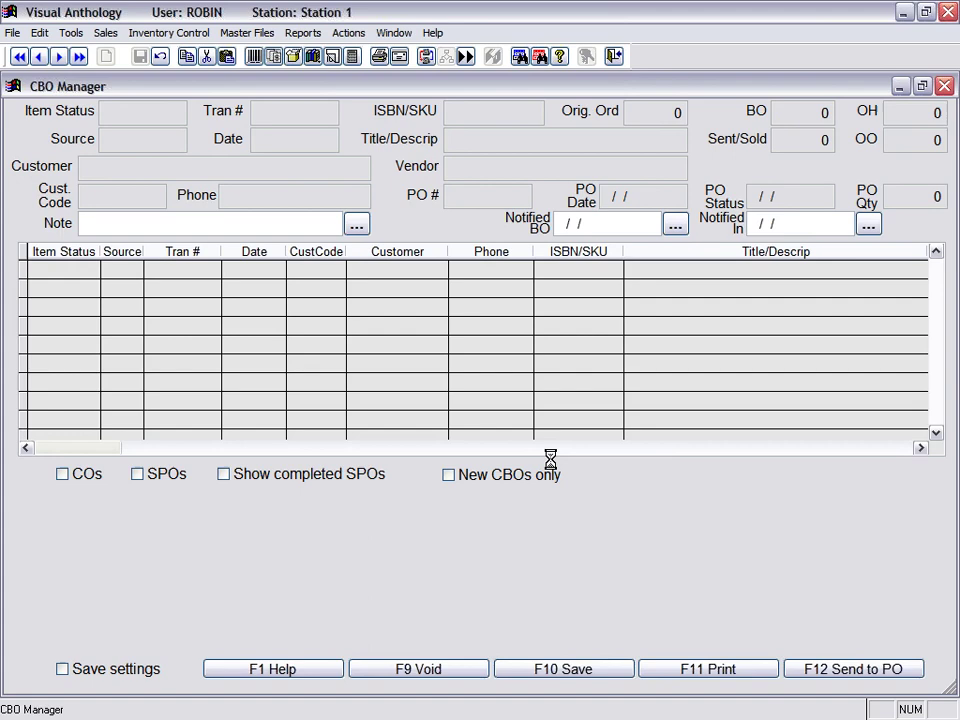
scroll(938, 354, down, 2)
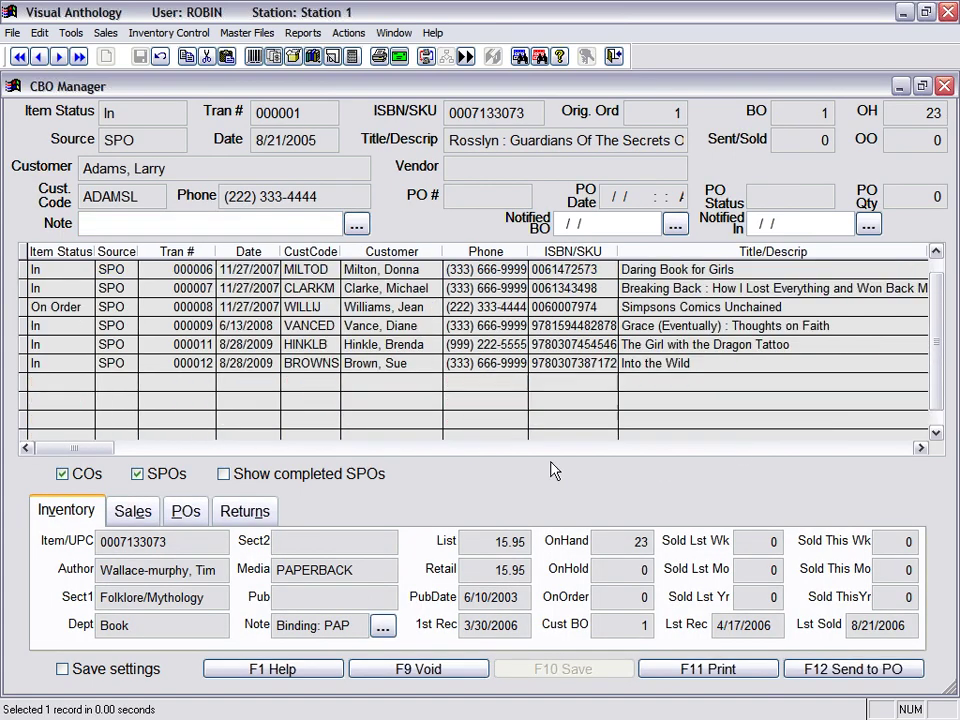
click(65, 363)
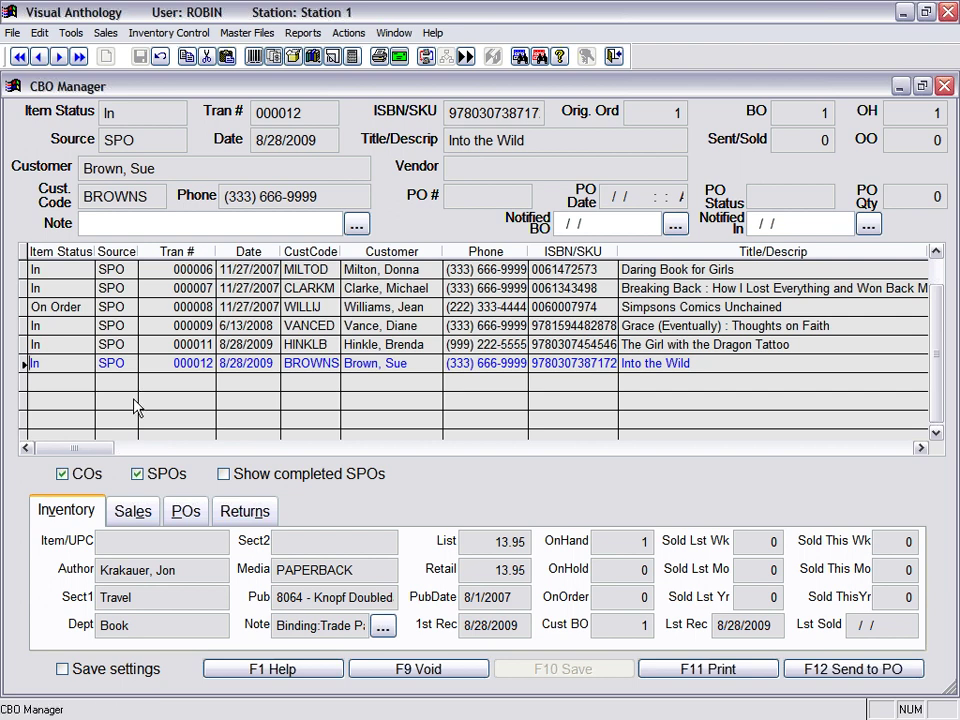
click(944, 88)
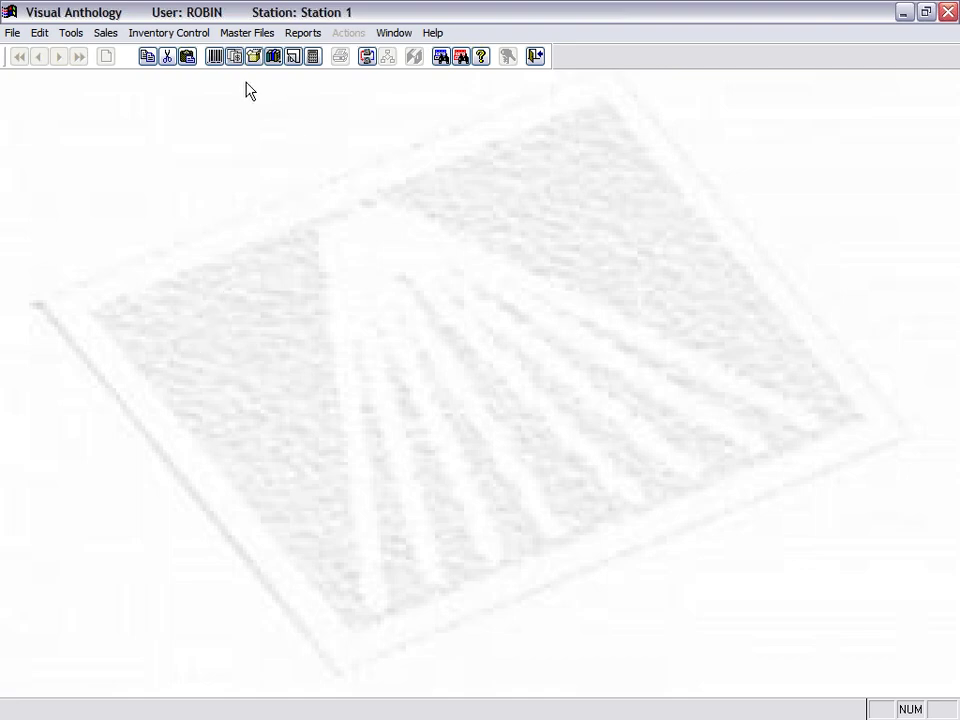
click(219, 58)
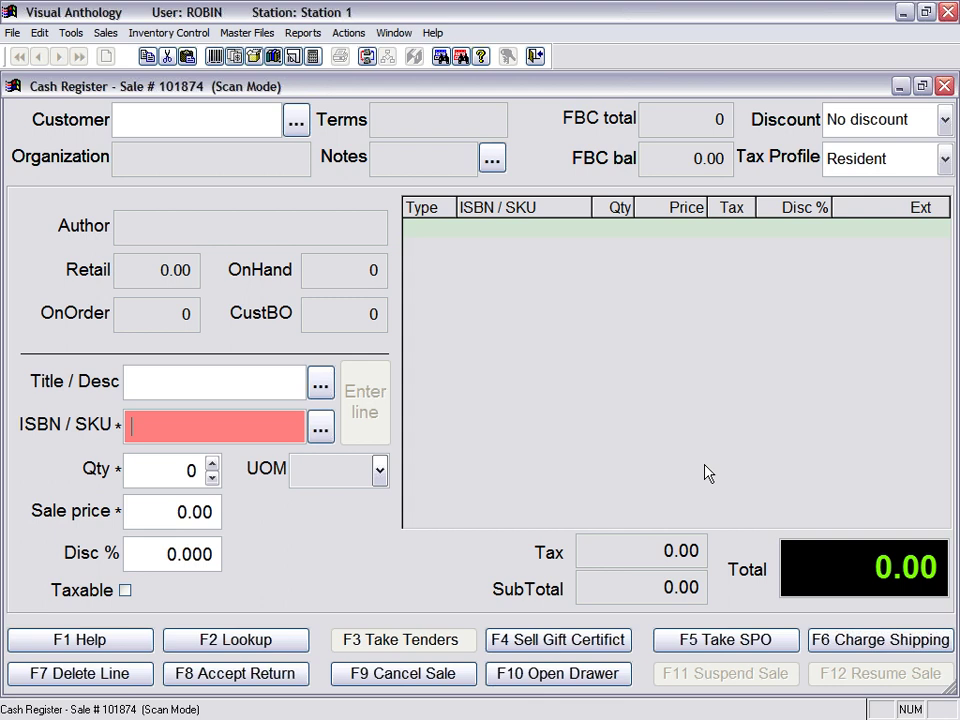
text(0307387178)
key(Return)
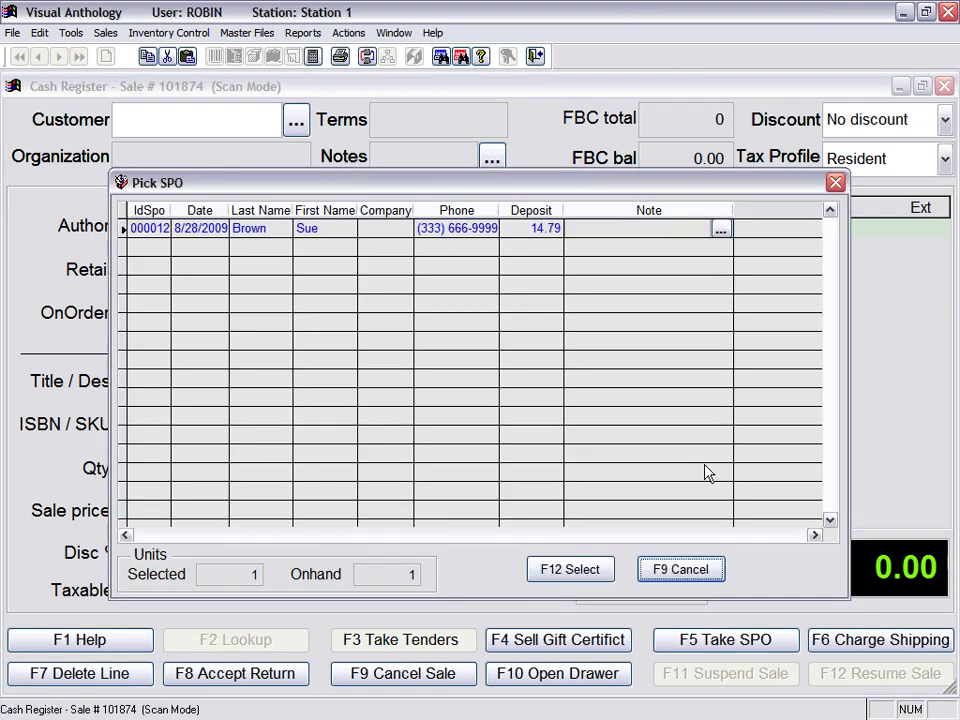
click(574, 576)
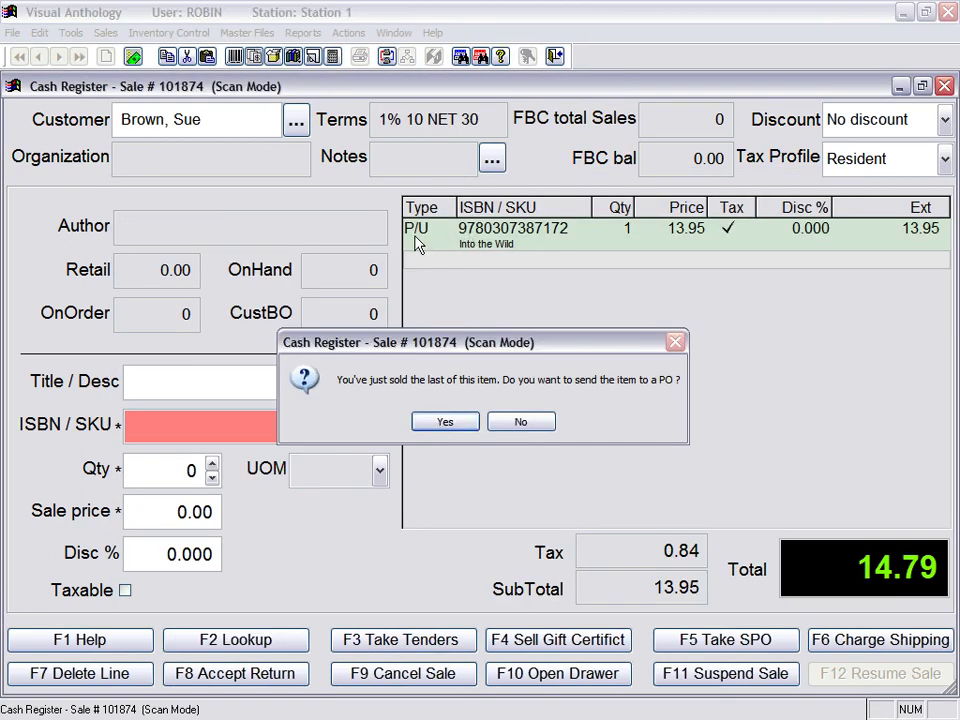
click(521, 421)
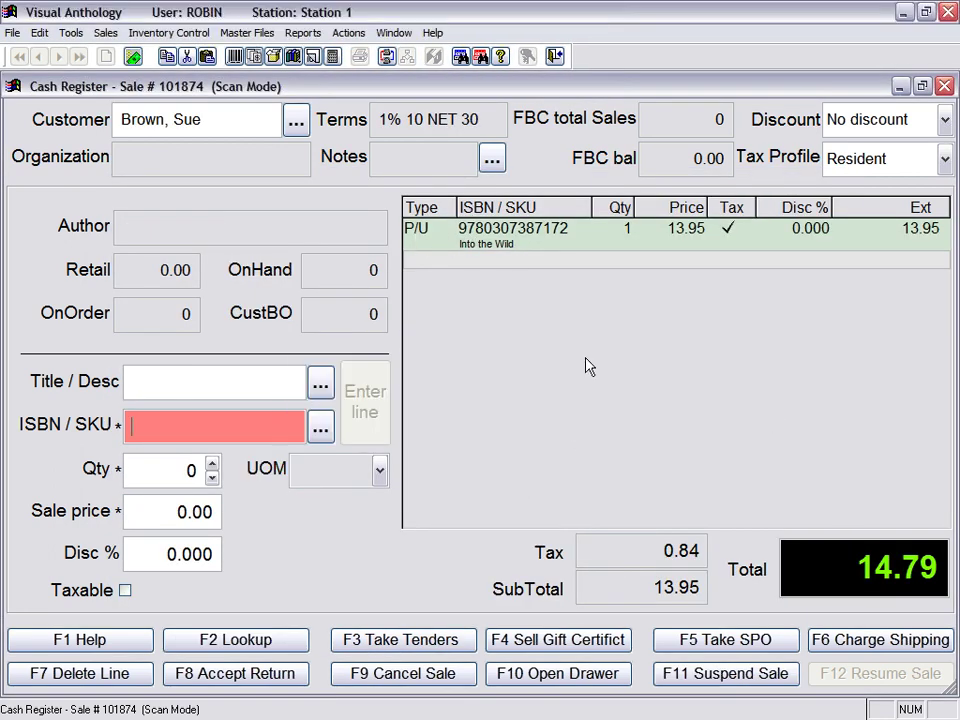
Step: Tender the Into the Wild pickup with its deposit and complete the sale, cancelling the additional entry form
click(405, 639)
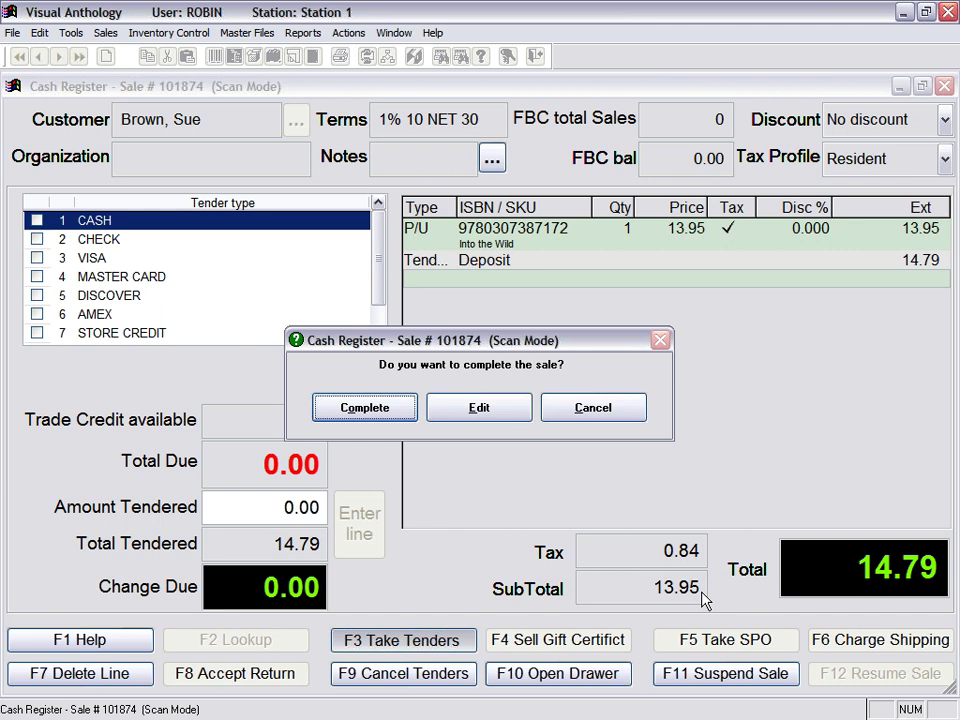
click(350, 417)
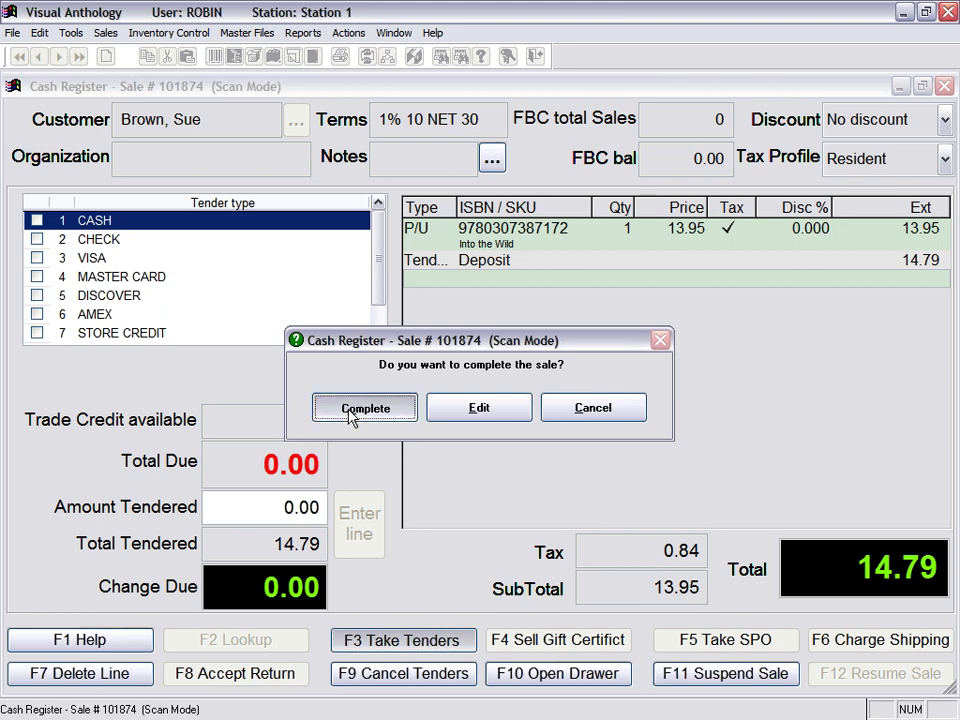
click(496, 390)
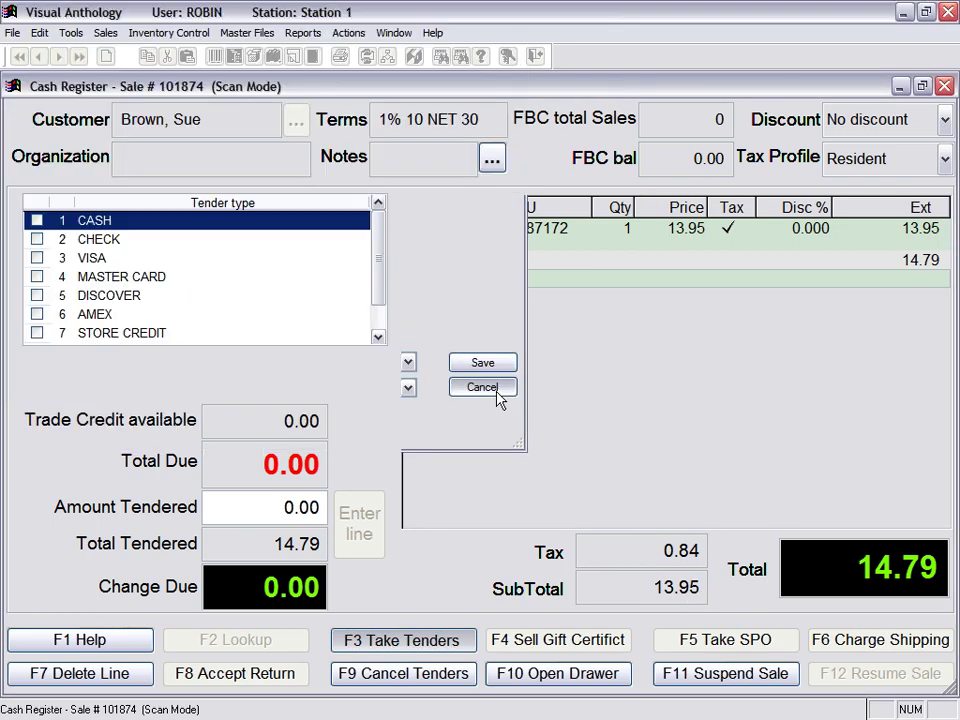
key(Return)
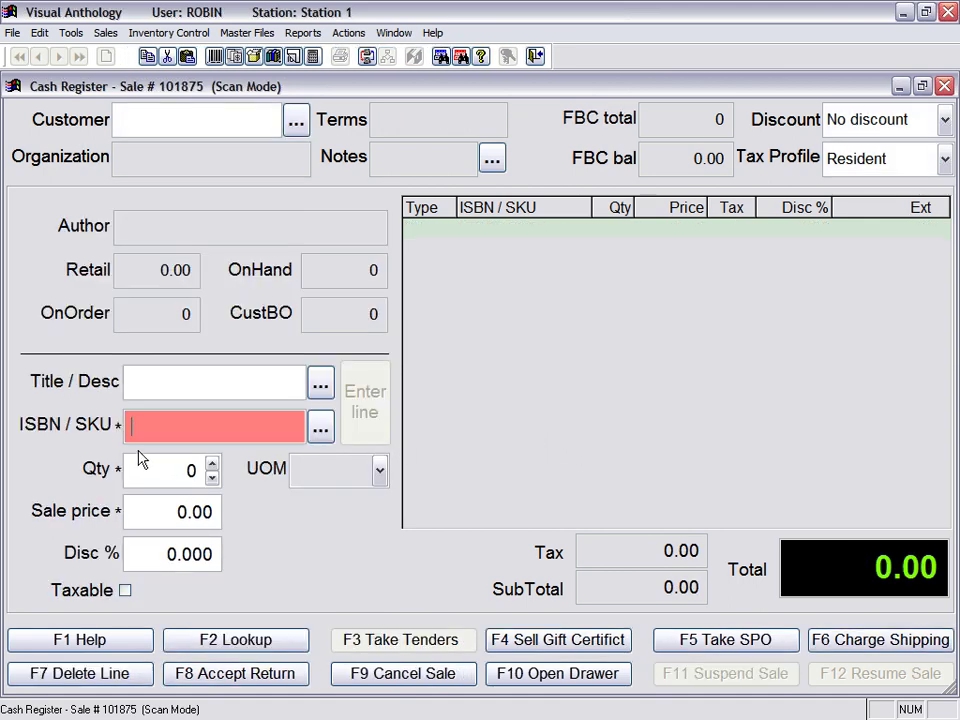
Step: Copy the ISBN of the special order for The Girl with the Dragon Tattoo from the CBO Manager, closing it once copied
click(108, 38)
click(160, 227)
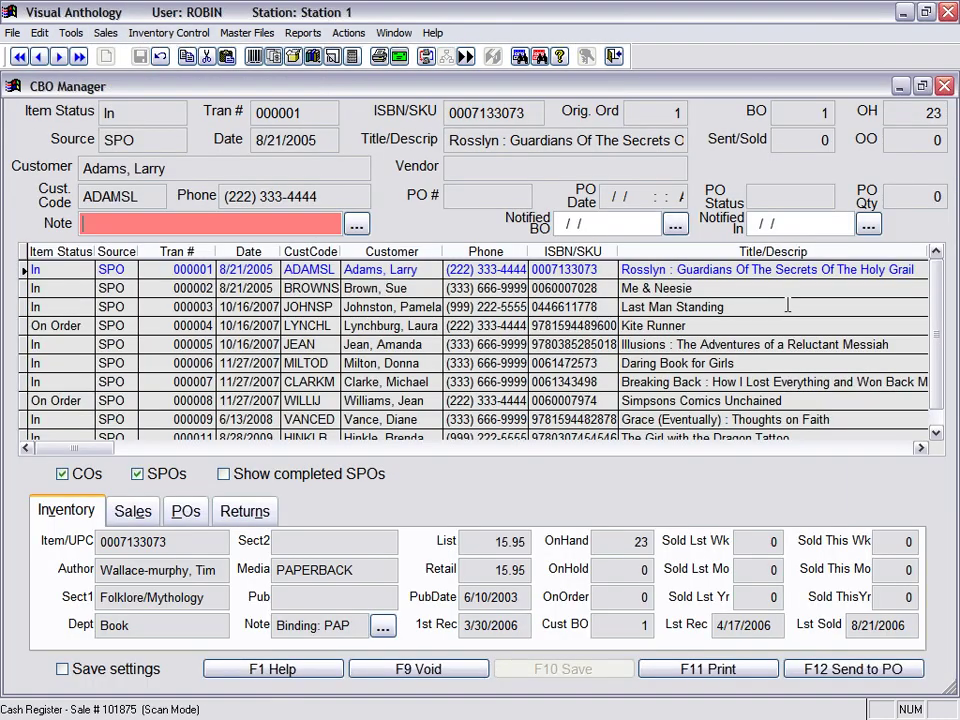
click(938, 357)
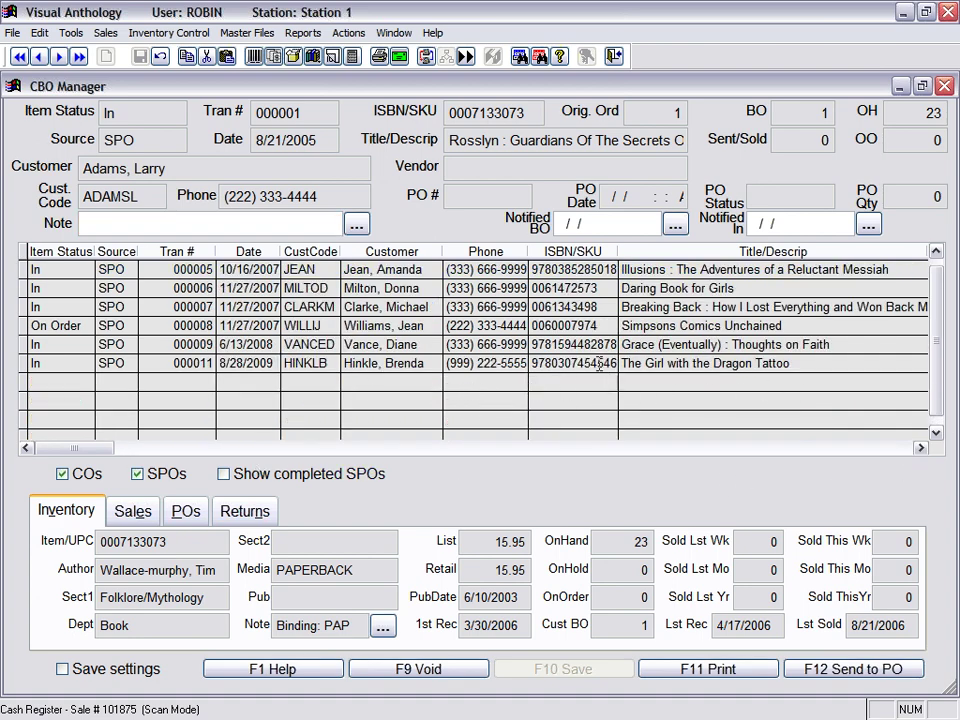
click(370, 363)
drag(617, 363, 447, 364)
key(ctrl+c)
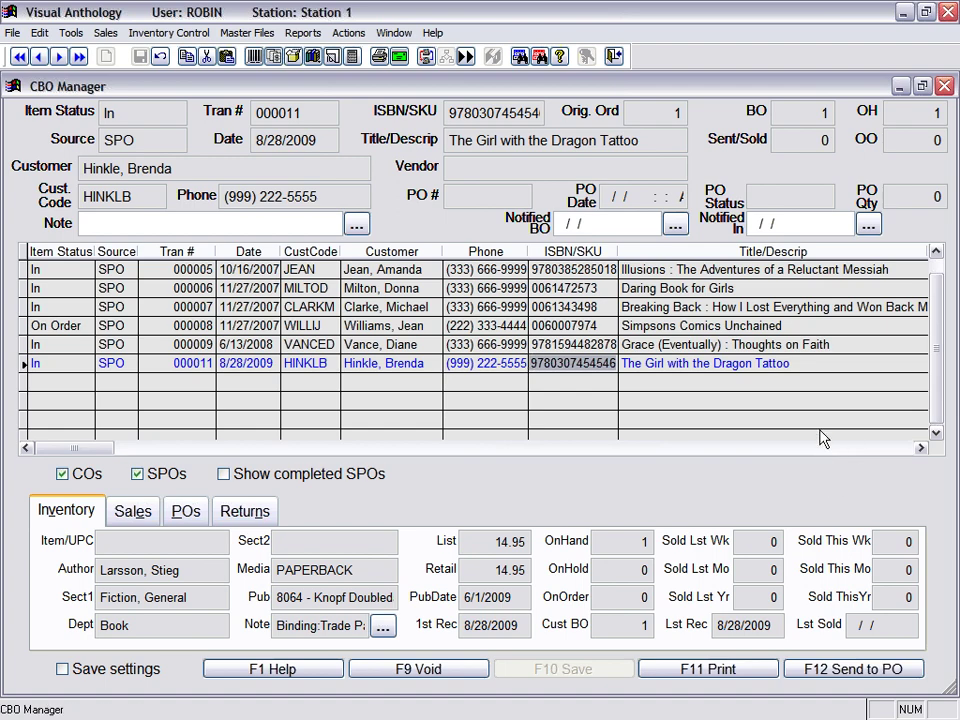
click(945, 90)
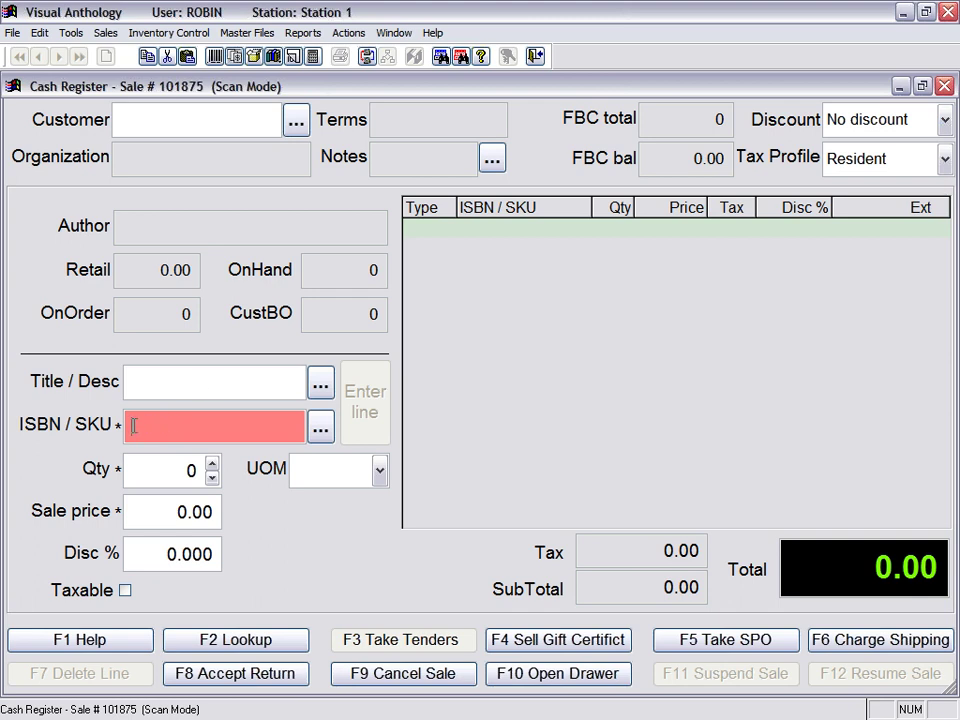
right_click(134, 425)
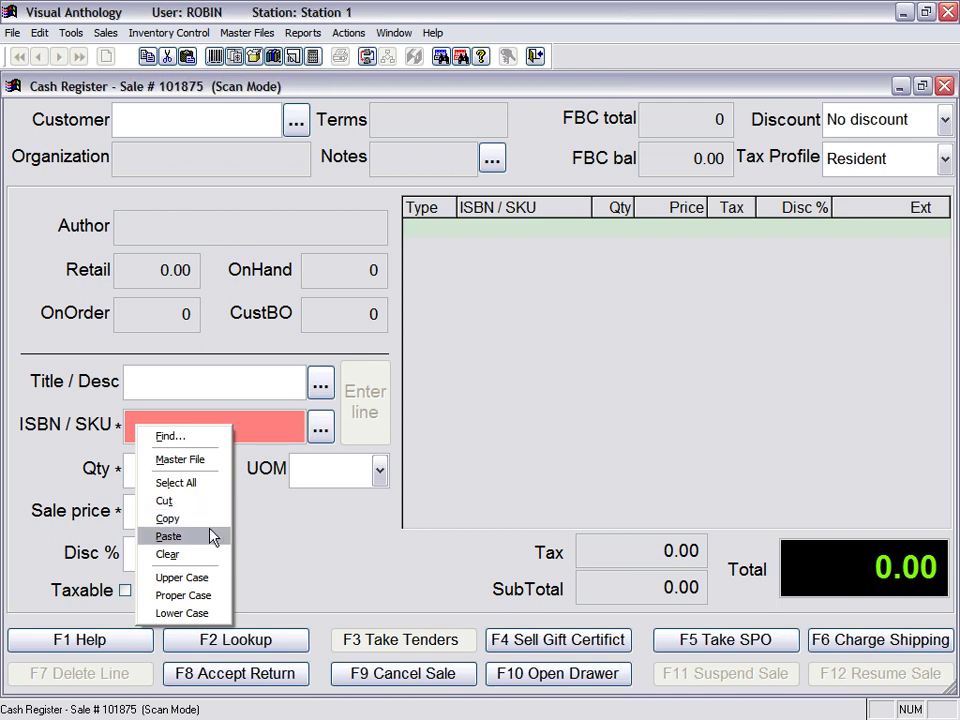
click(208, 536)
key(Return)
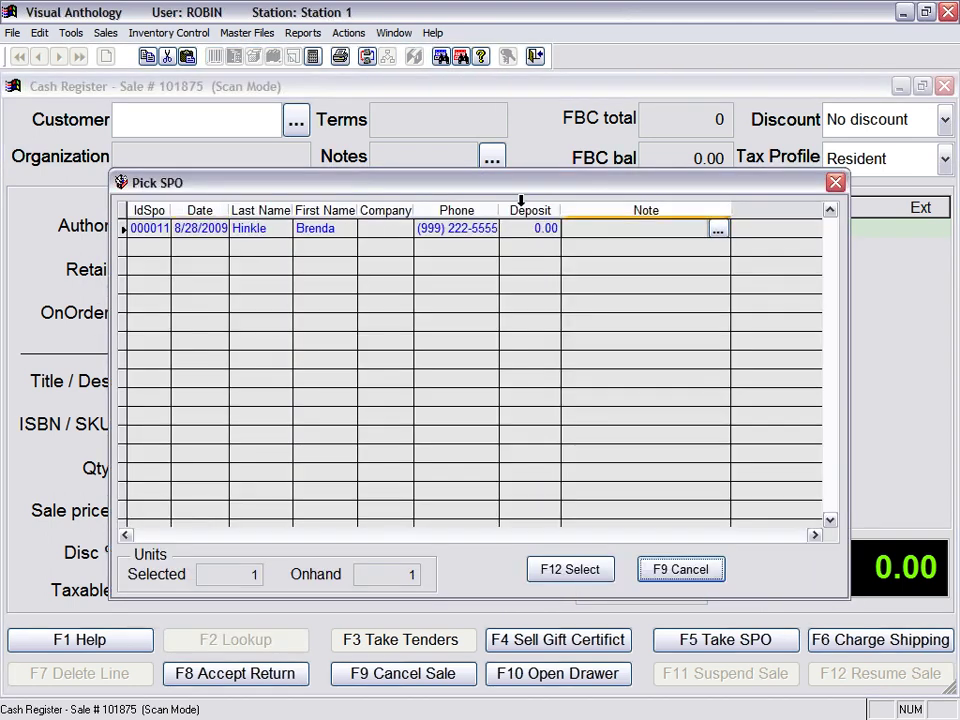
click(566, 571)
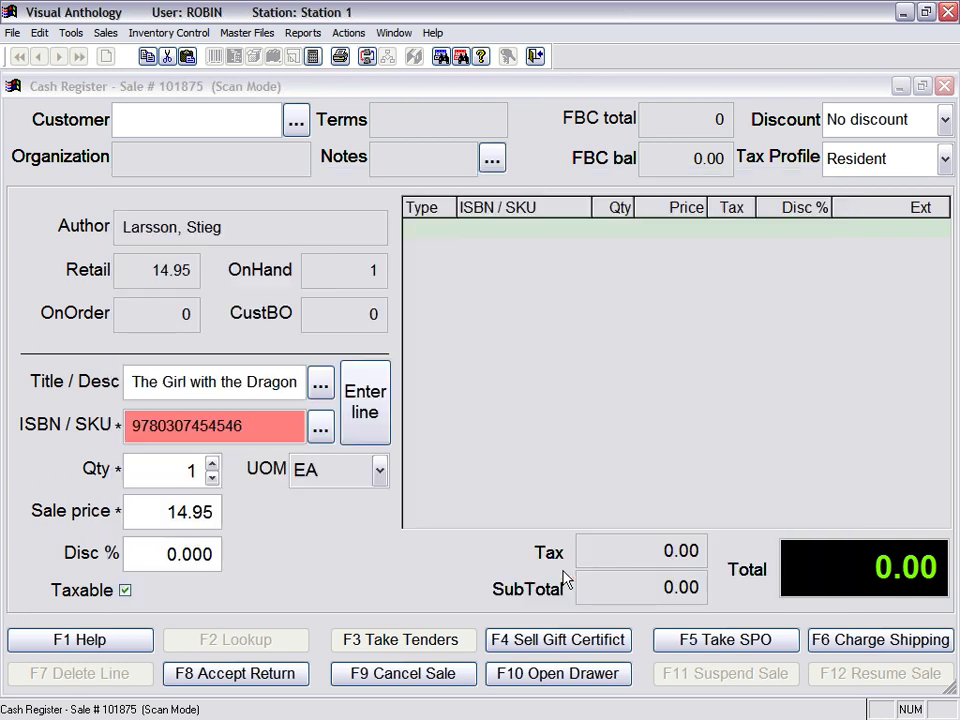
click(518, 421)
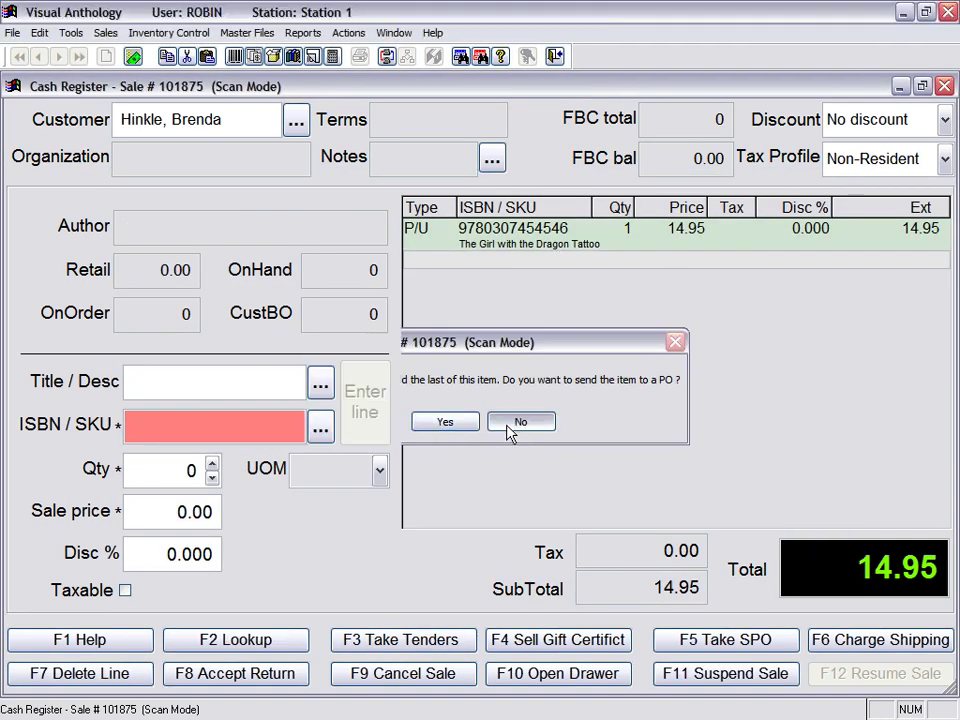
Step: Tender 14.95 by check for The Girl with the Dragon Tattoo, complete the sale and close the Cash Register
click(394, 639)
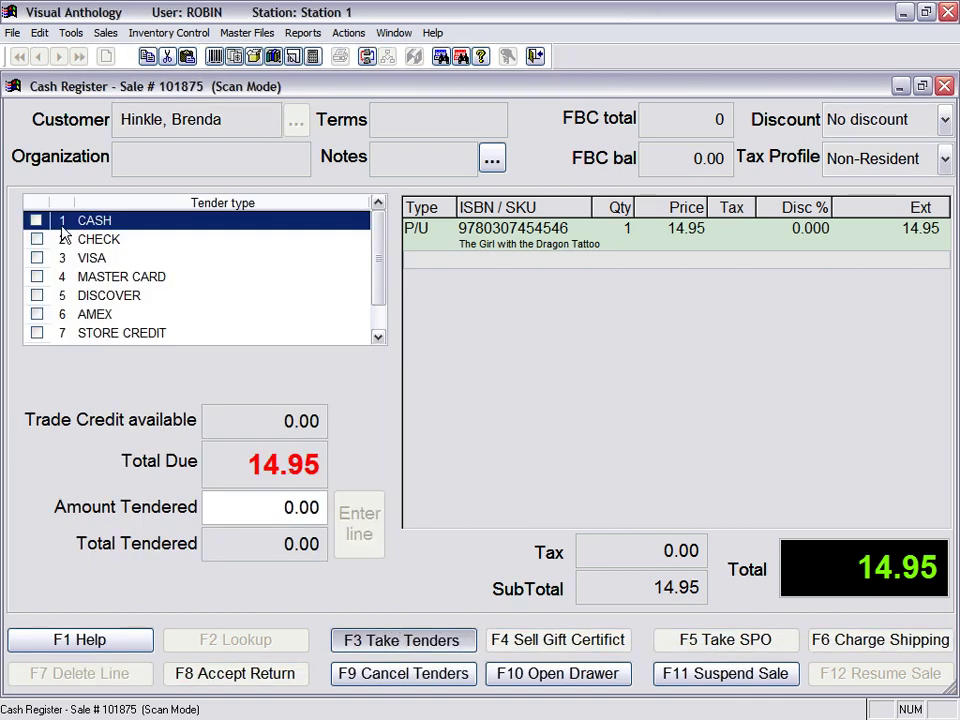
click(36, 242)
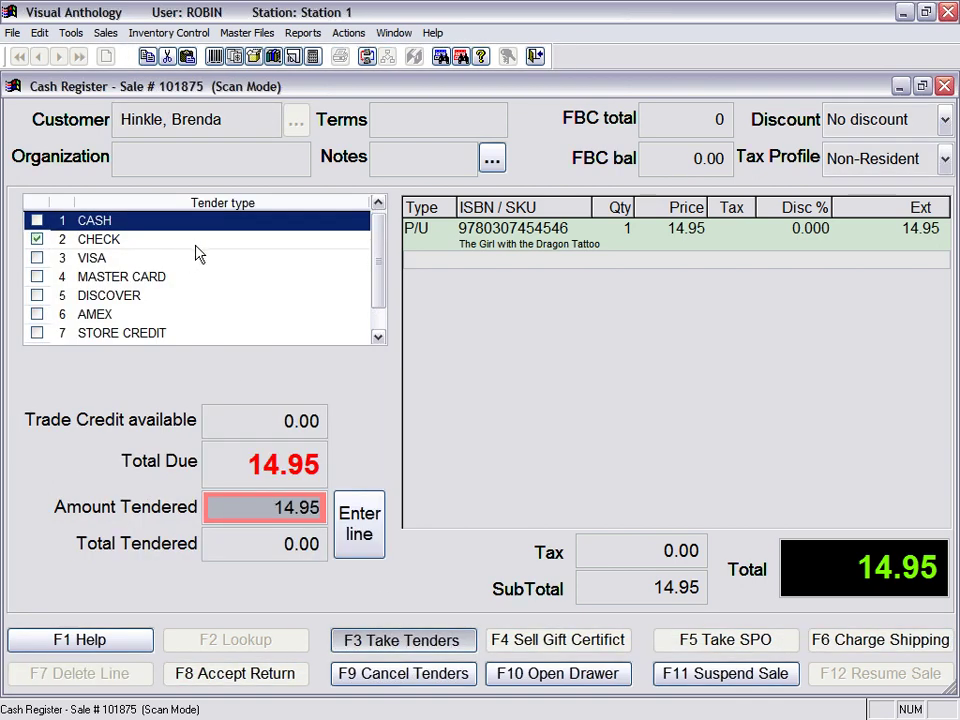
click(358, 524)
click(376, 418)
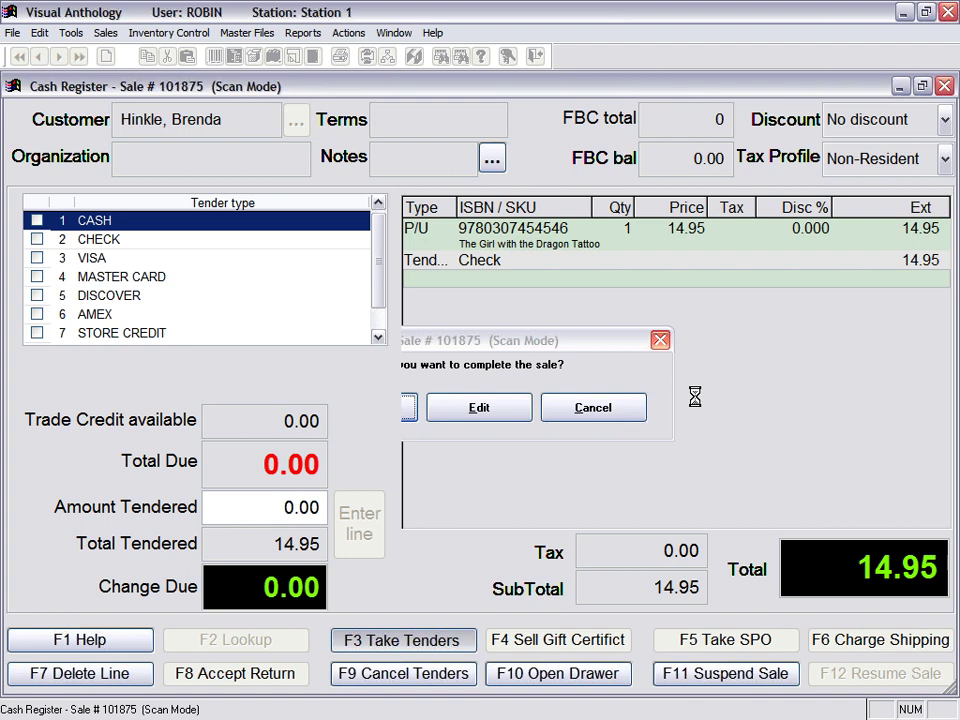
click(482, 389)
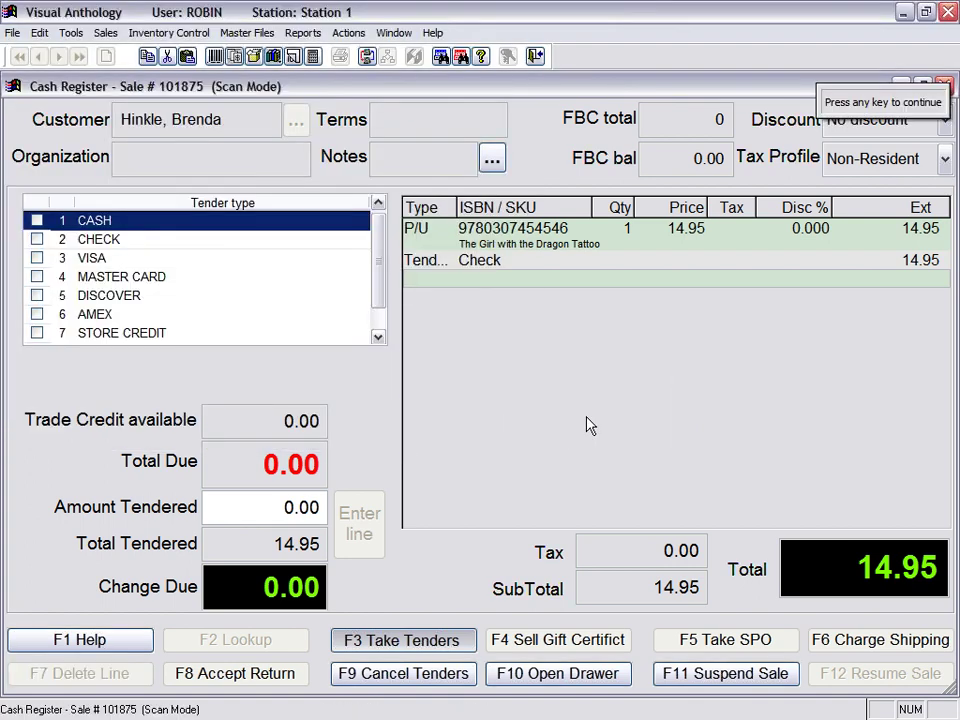
click(936, 88)
click(944, 86)
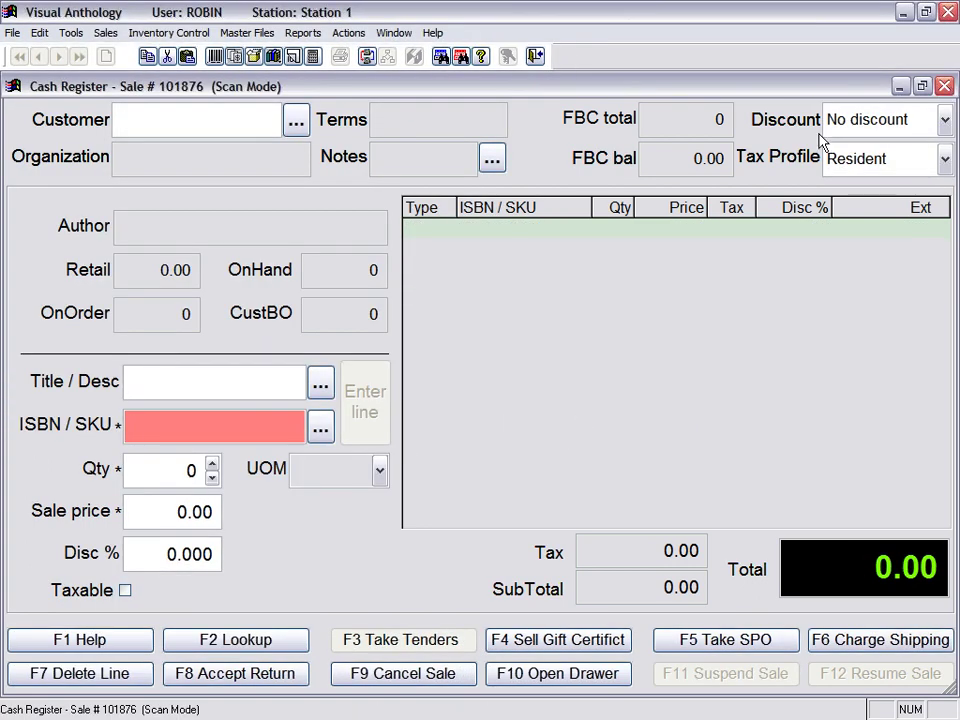
Step: Review the open special orders in the CBO Manager down to the end of the list
click(107, 36)
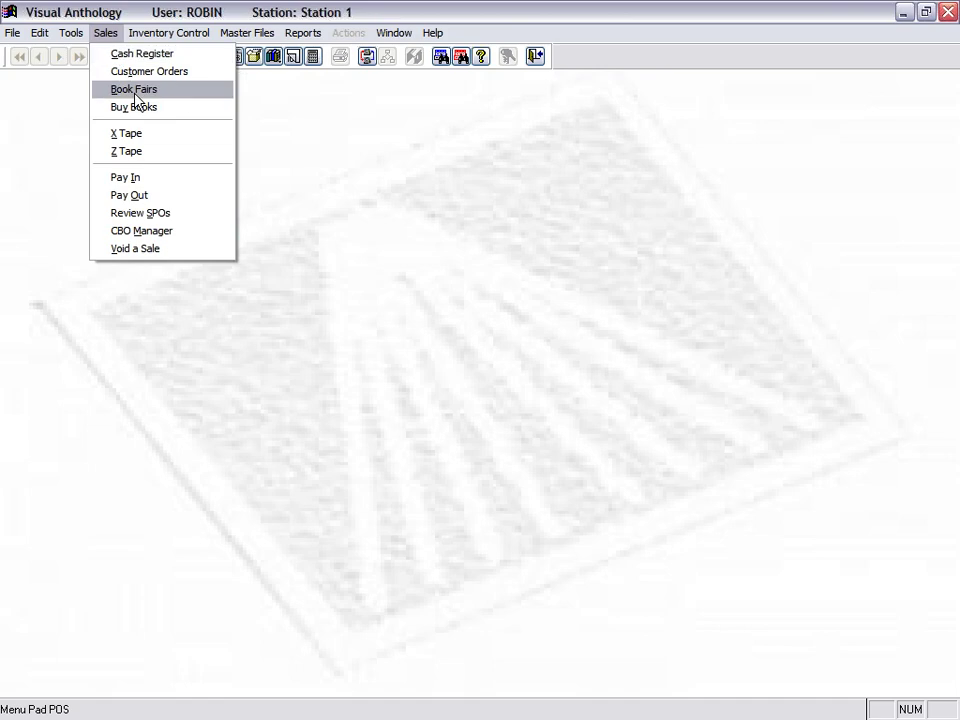
click(156, 230)
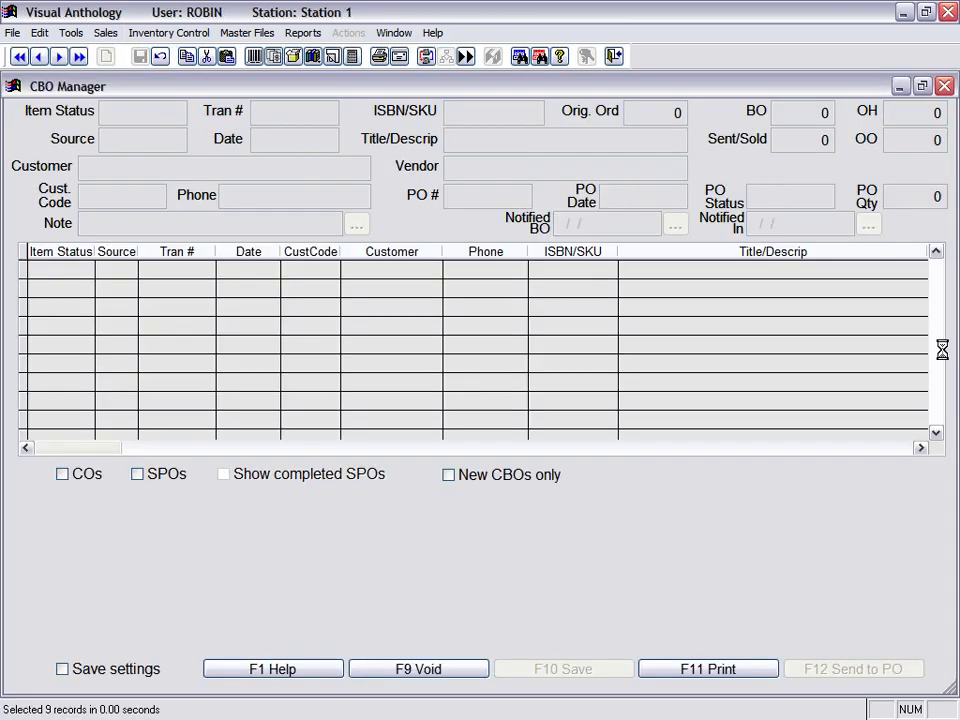
click(936, 434)
click(936, 434)
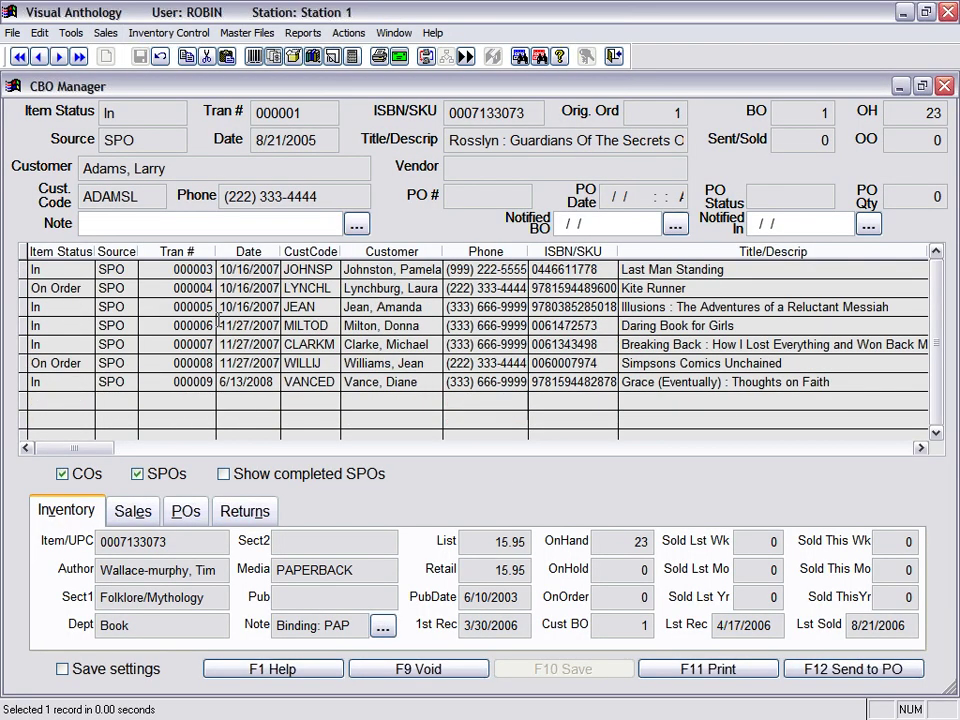
Step: Show completed SPOs, check the statuses of The Girl with the Dragon Tattoo and Into the Wild, and hide completed SPOs again
click(225, 474)
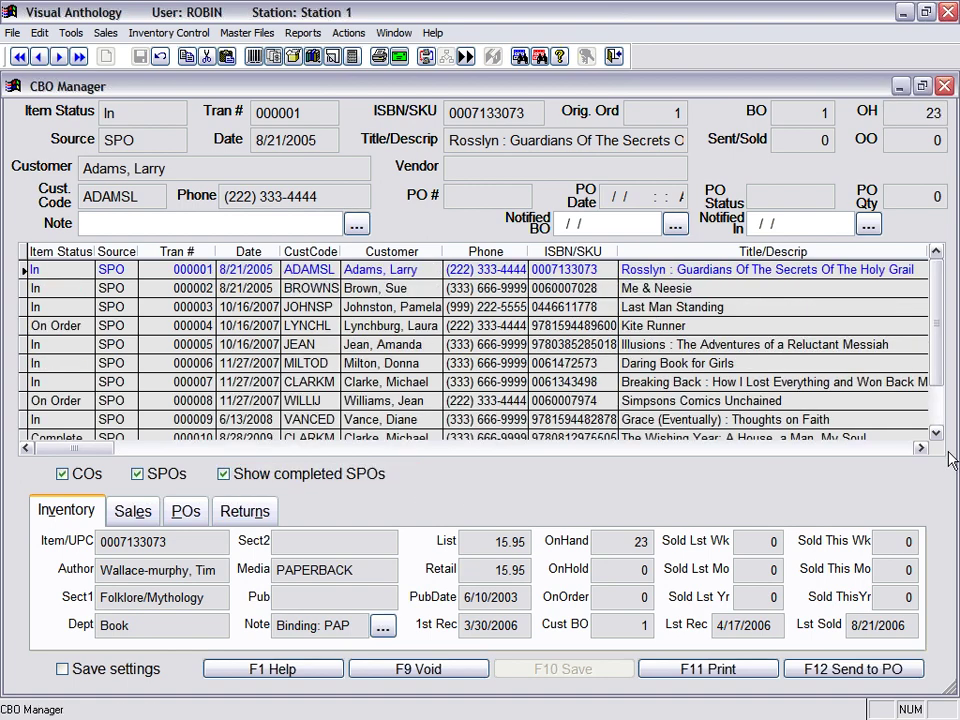
click(936, 434)
click(936, 434)
click(936, 434)
click(936, 434)
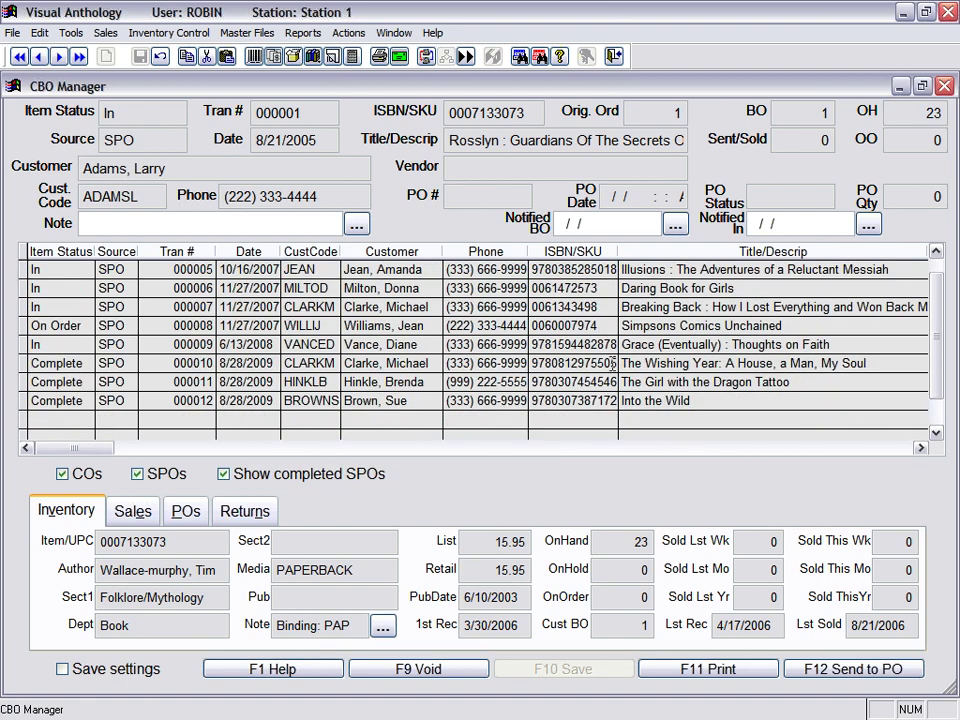
click(58, 382)
click(58, 400)
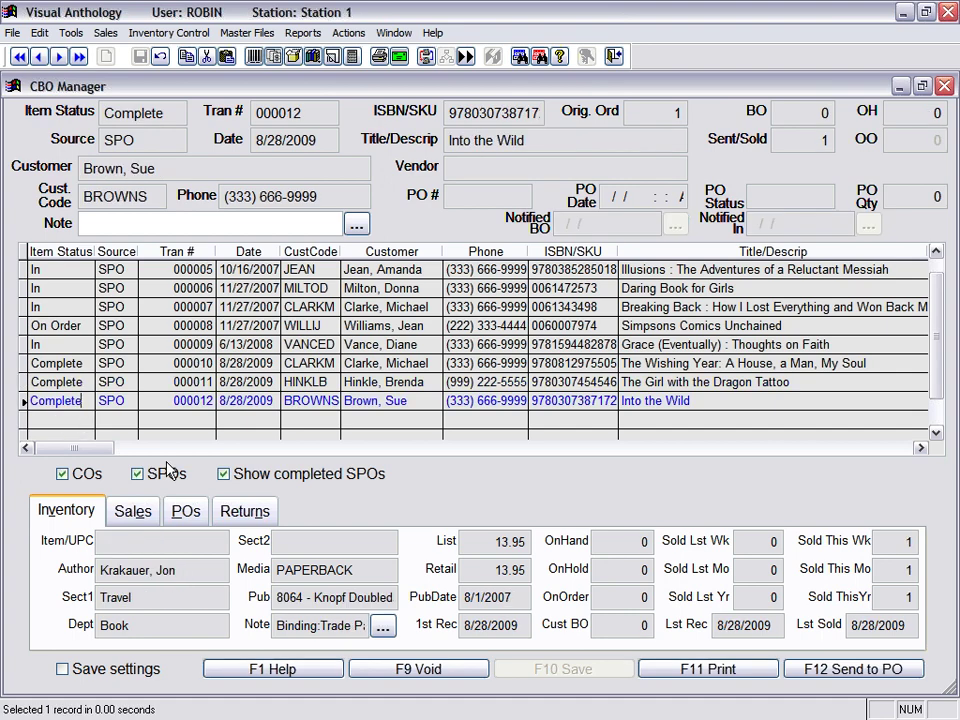
click(223, 474)
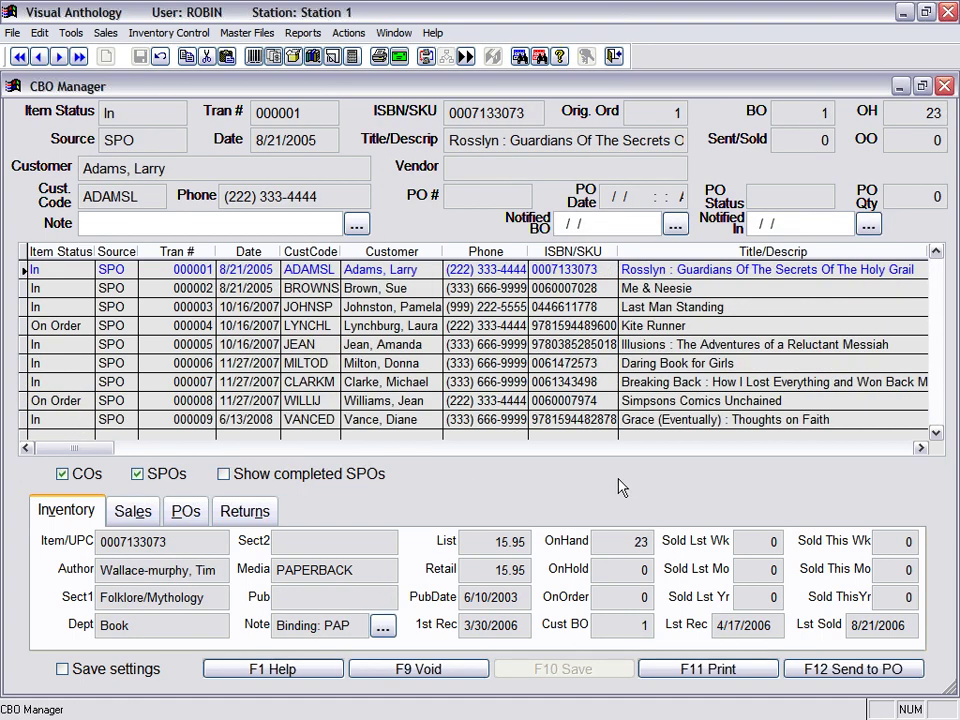